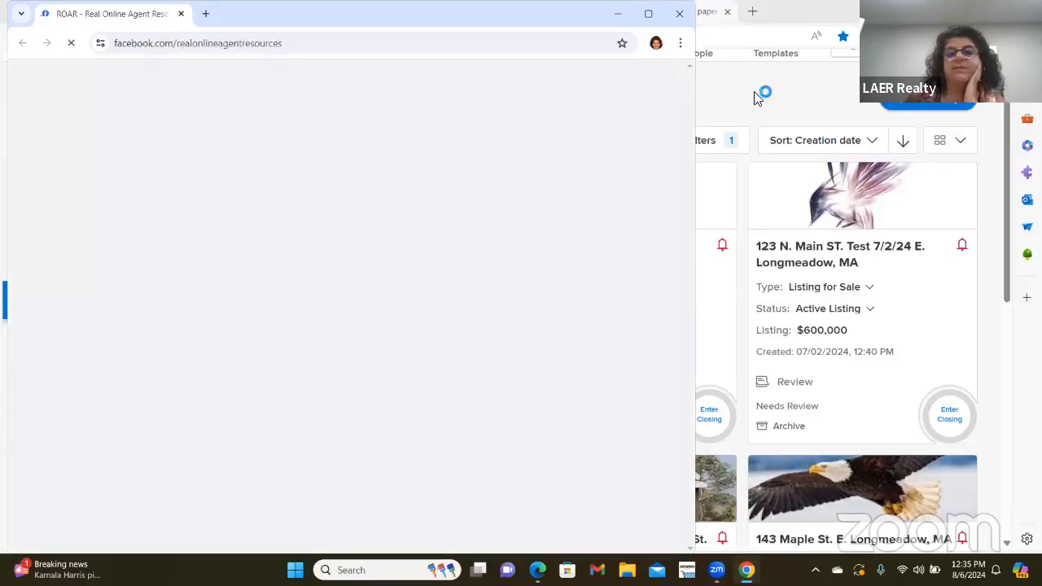
- Minimize the Facebook Chrome window to reveal the Training Profile's dotloop Loops page
click(620, 17)
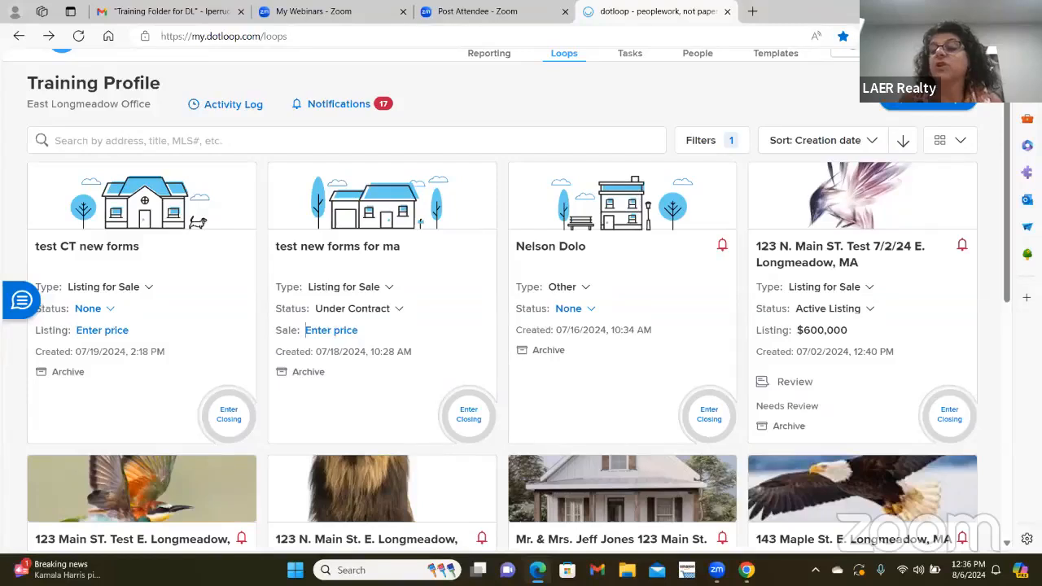
- Create a new loop with property address '123 N. Main St. E. Longmeadow, MA' and continue
click(903, 108)
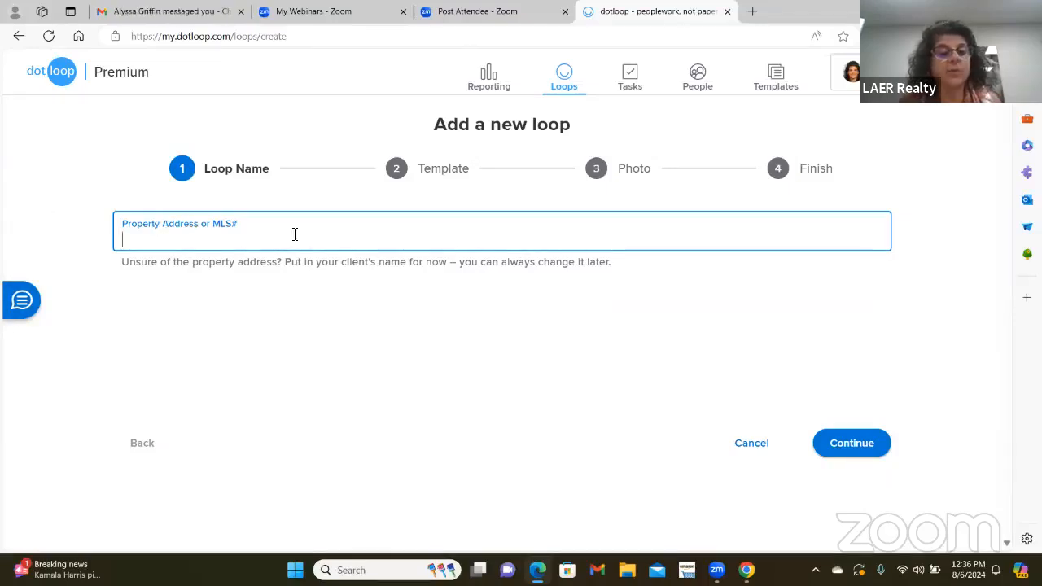
drag(215, 227, 188, 234)
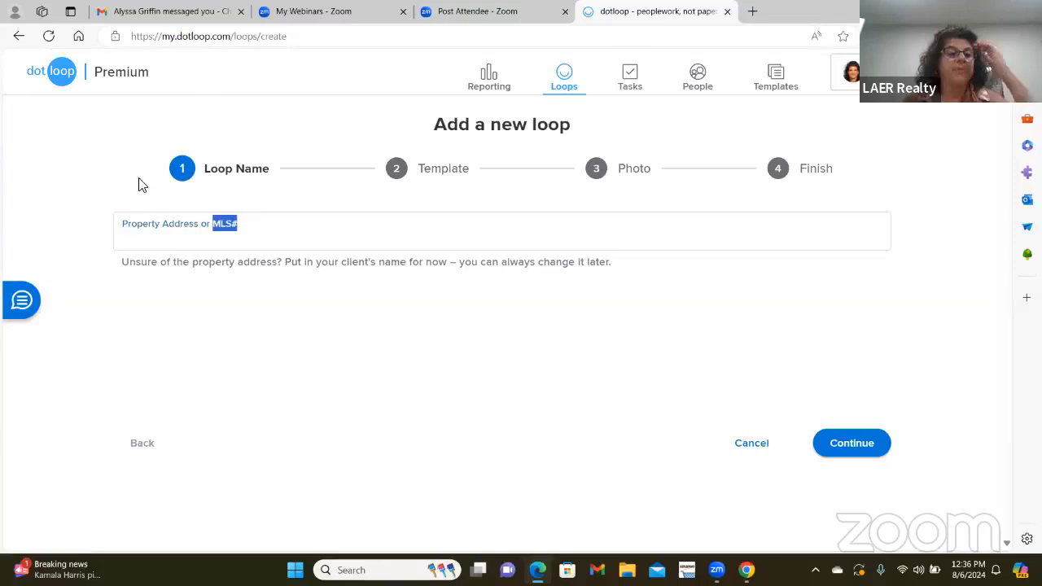
click(149, 246)
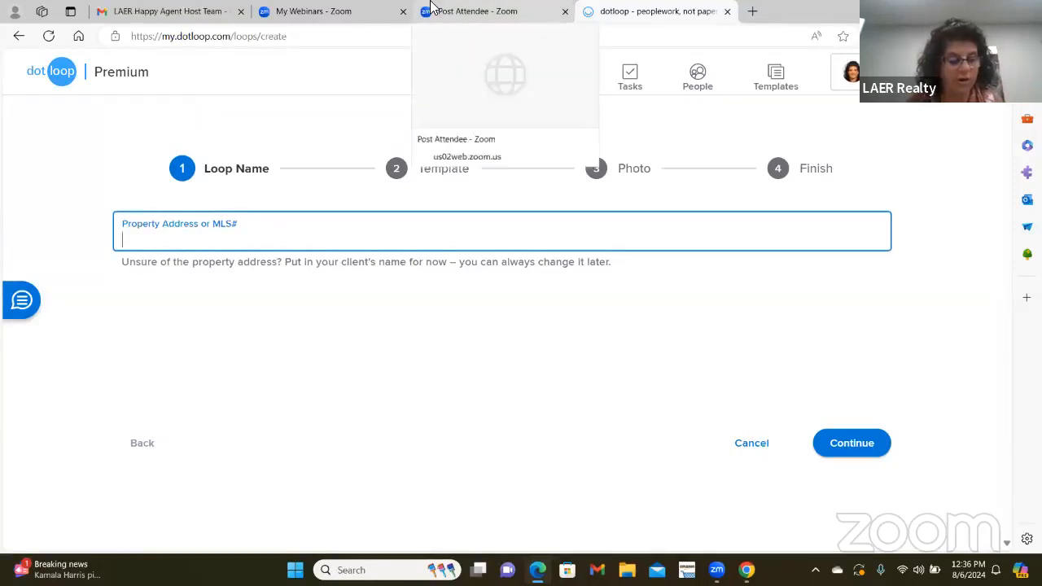
text(123 N)
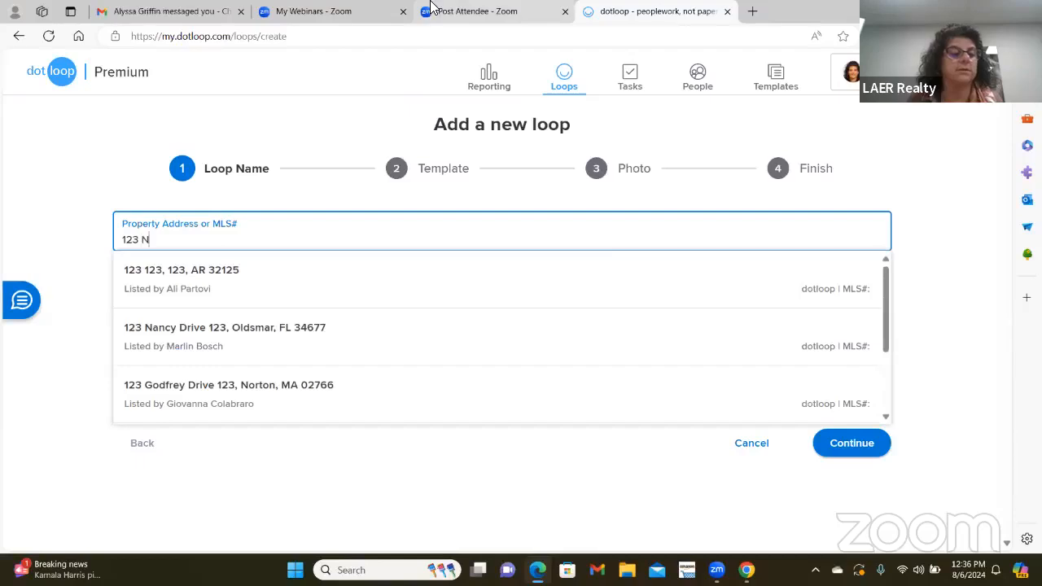
text(. Main S)
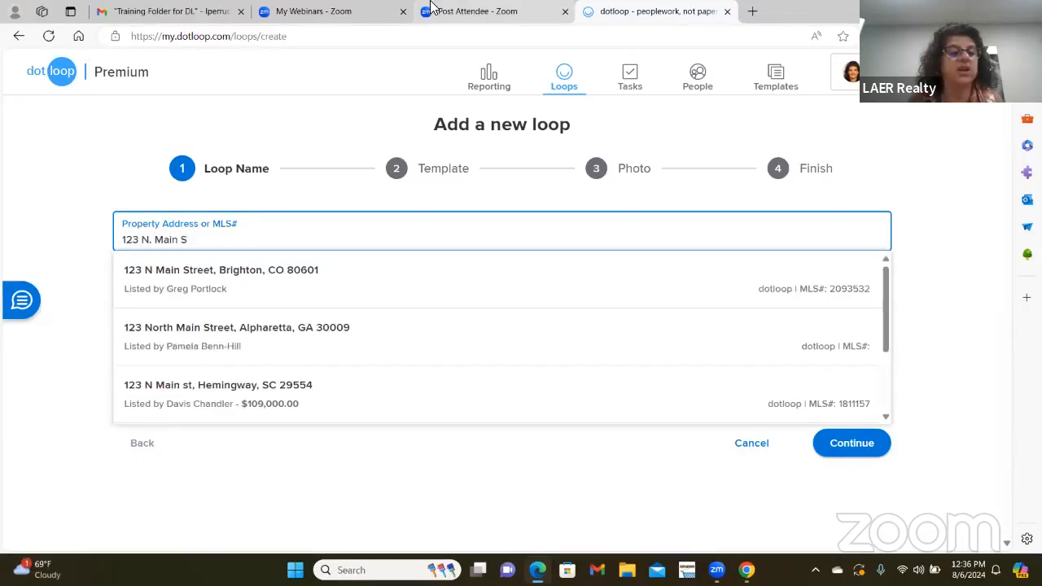
text(T.. E)
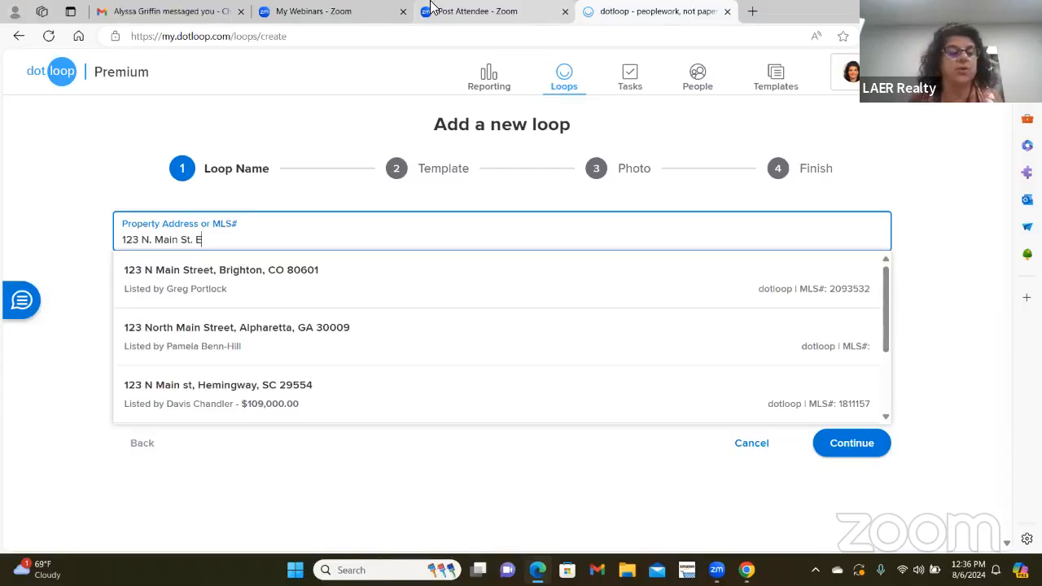
text(. Longmeadow, MA)
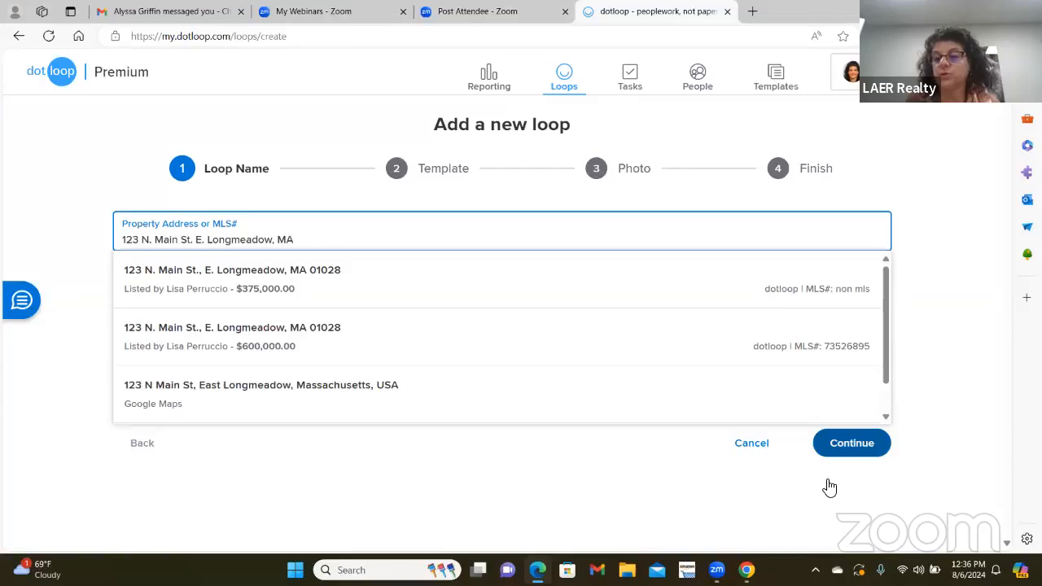
click(860, 449)
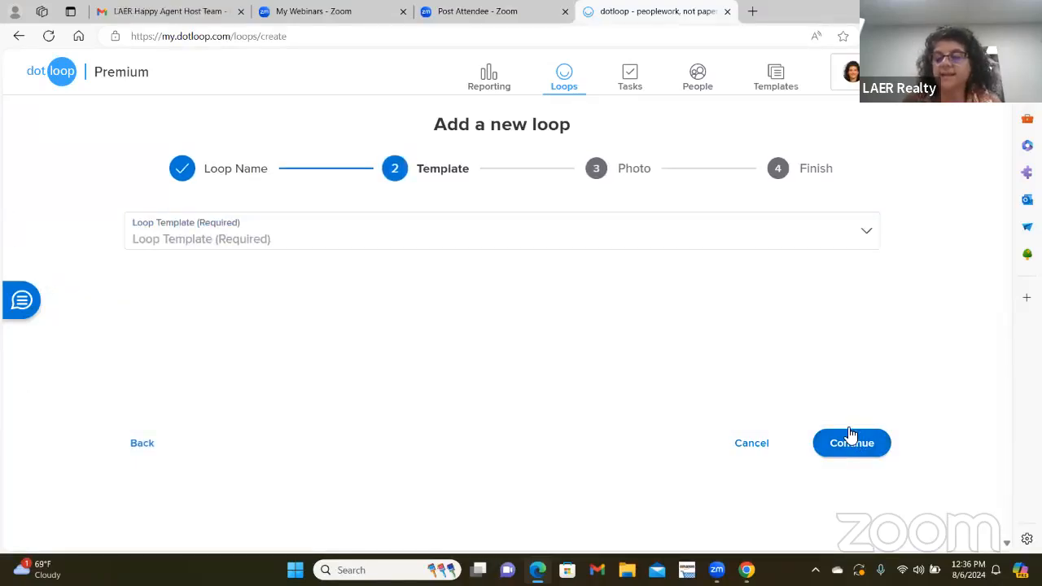
- Pick MA - LISTING TEMPLATES from the Loop Template list and proceed to the Photo step
click(851, 435)
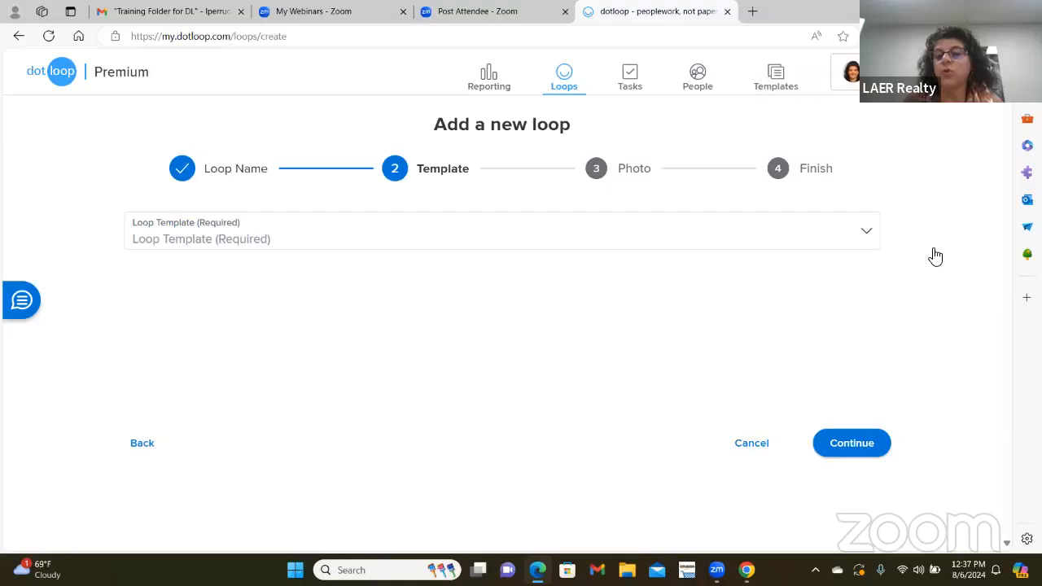
click(618, 239)
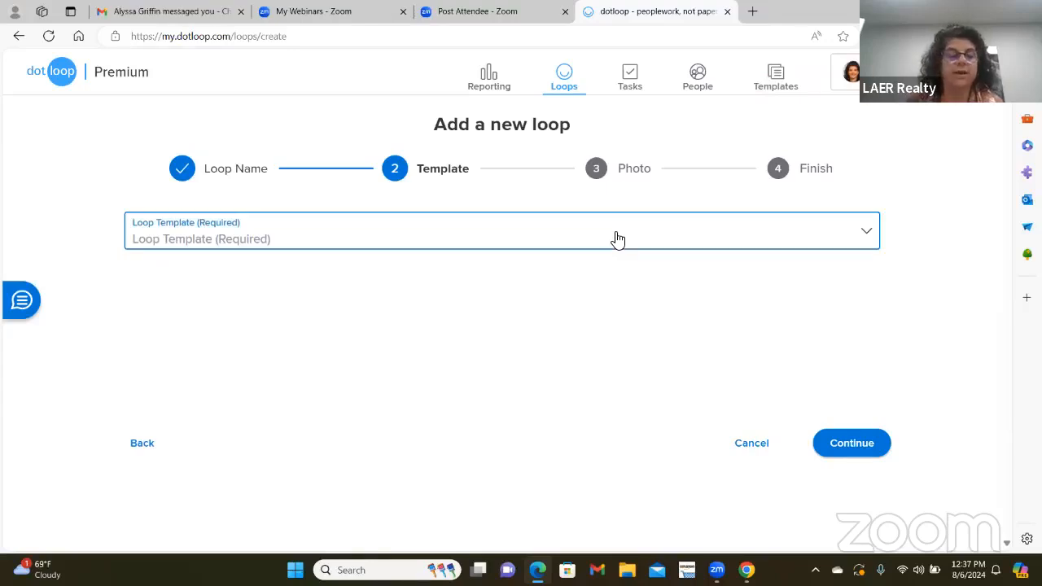
click(870, 237)
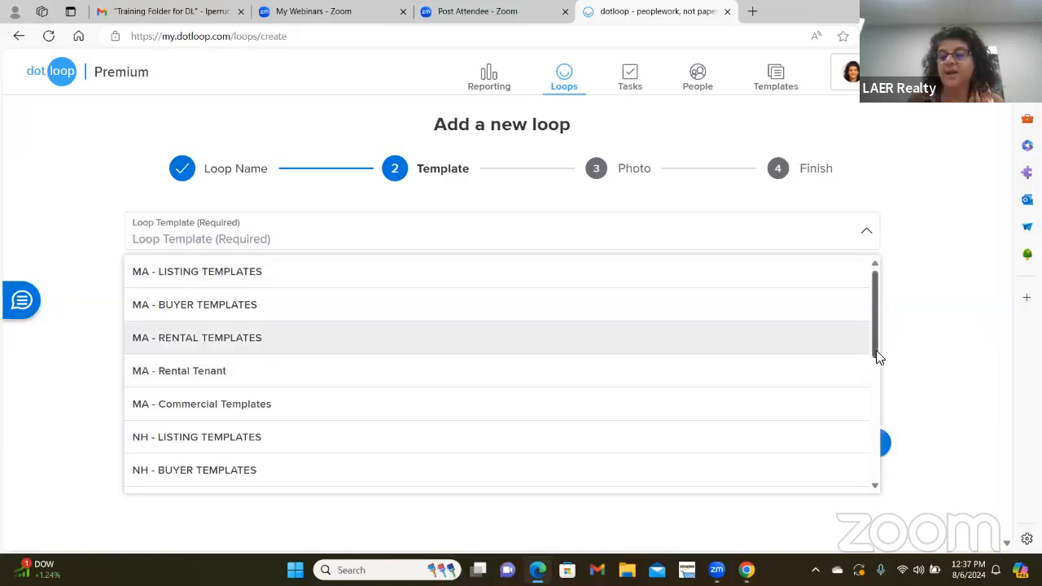
drag(873, 357, 856, 444)
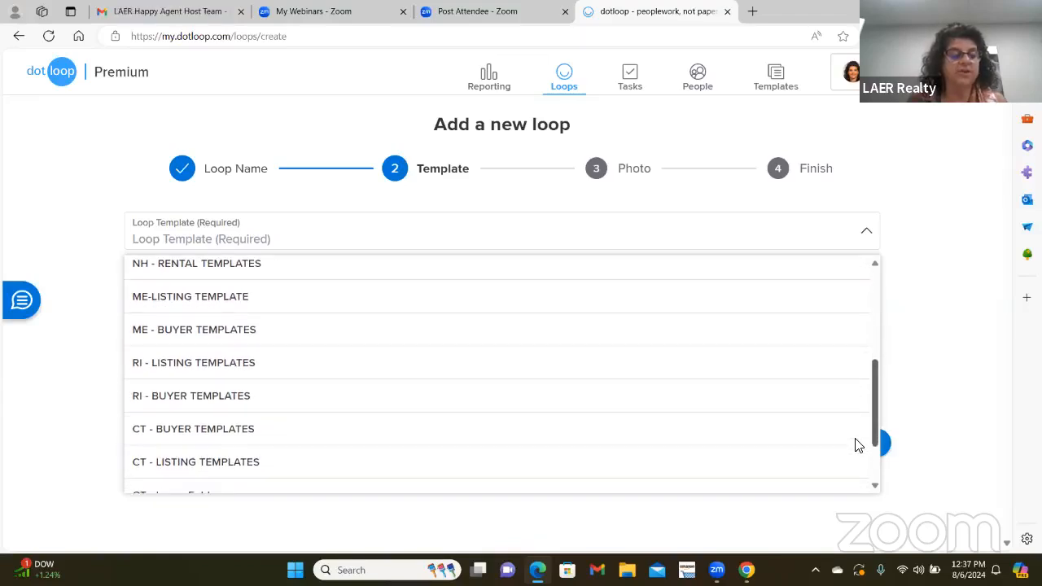
scroll(856, 446, down, 3)
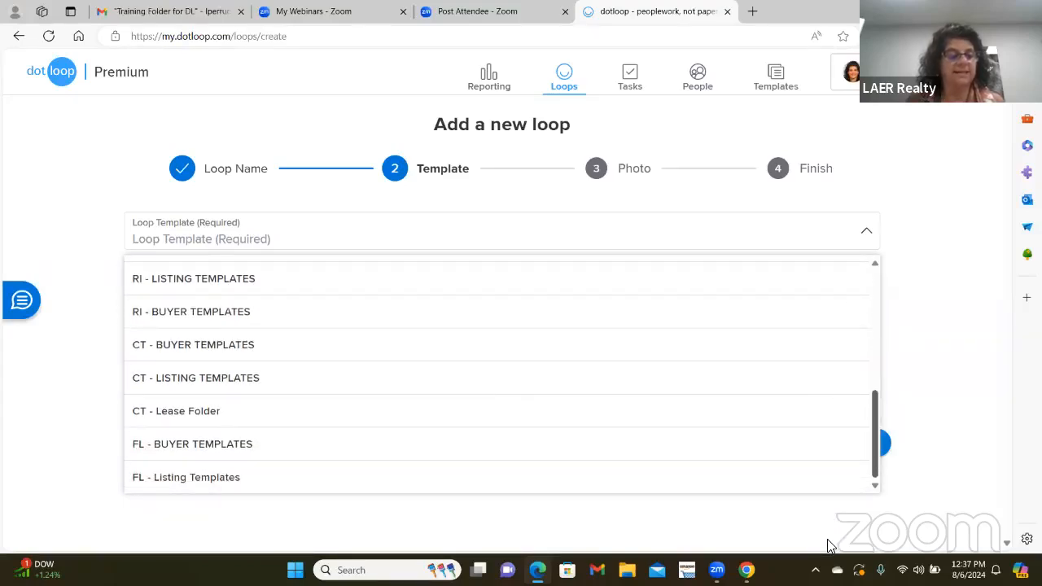
scroll(828, 288, up, 10)
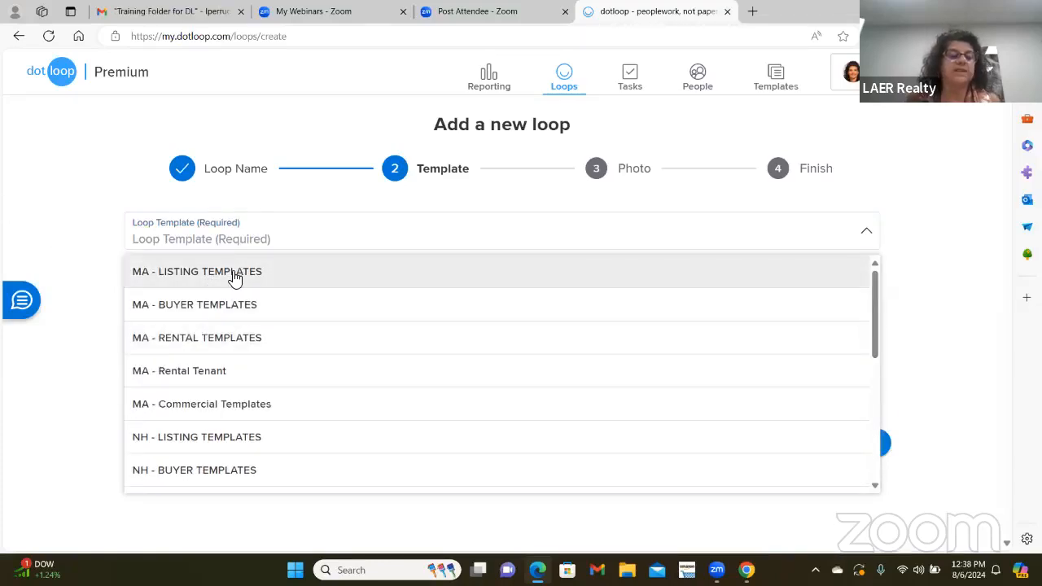
click(235, 276)
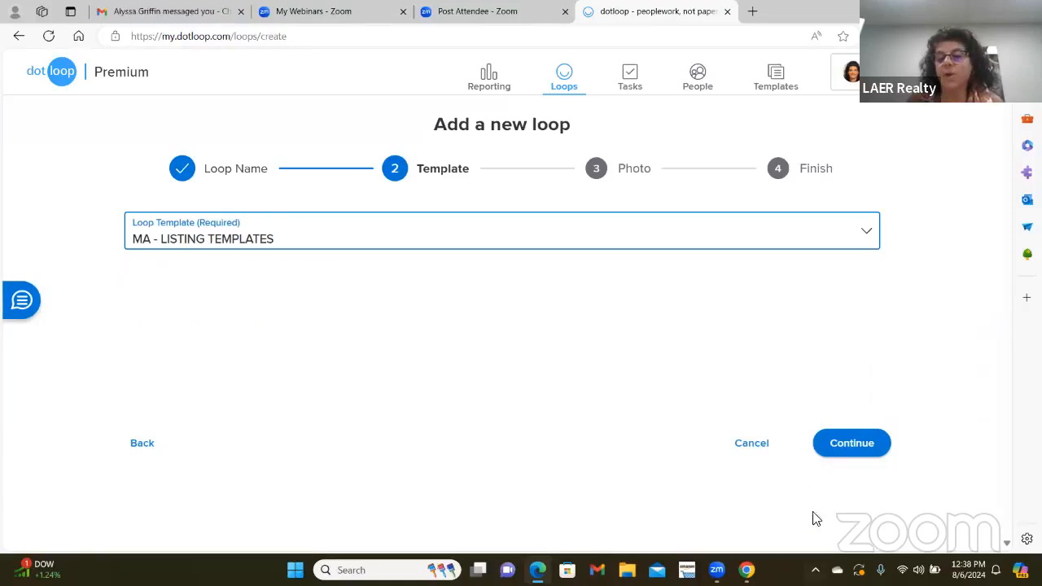
click(856, 446)
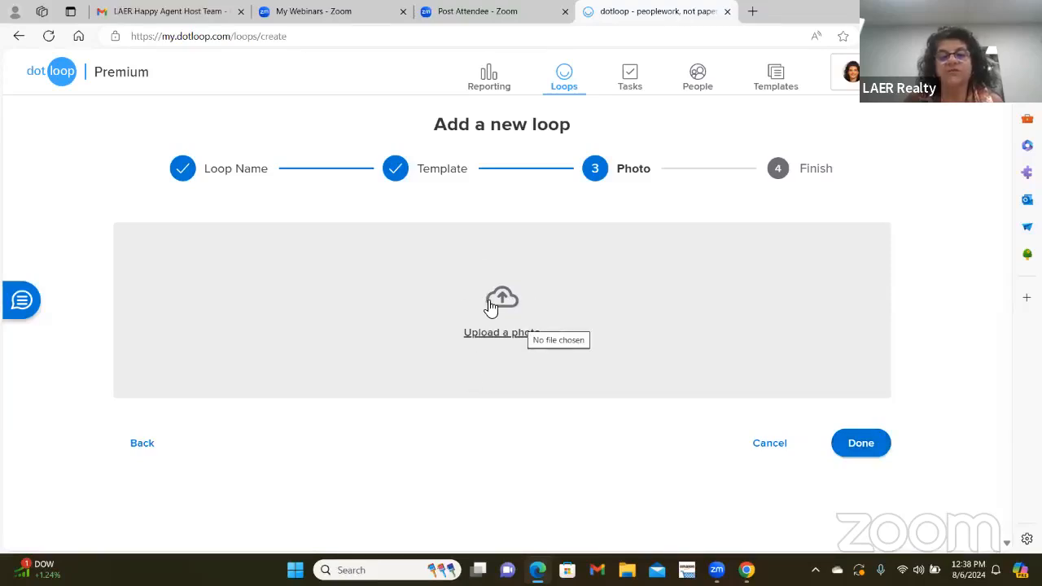
- Upload LION from Pictures as the loop photo; Eagle is rejected as under 220x220 pixels
click(508, 342)
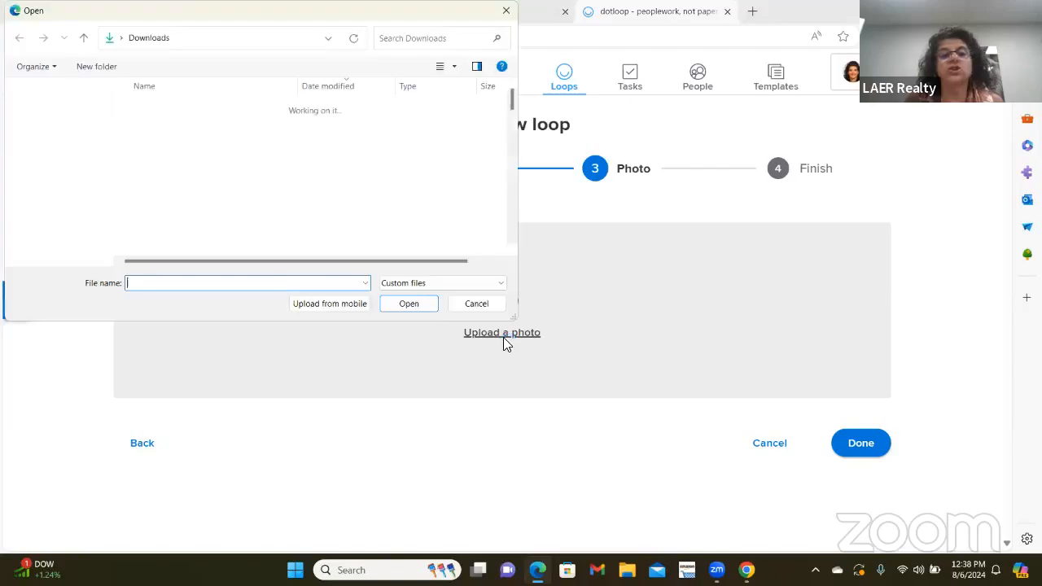
click(49, 245)
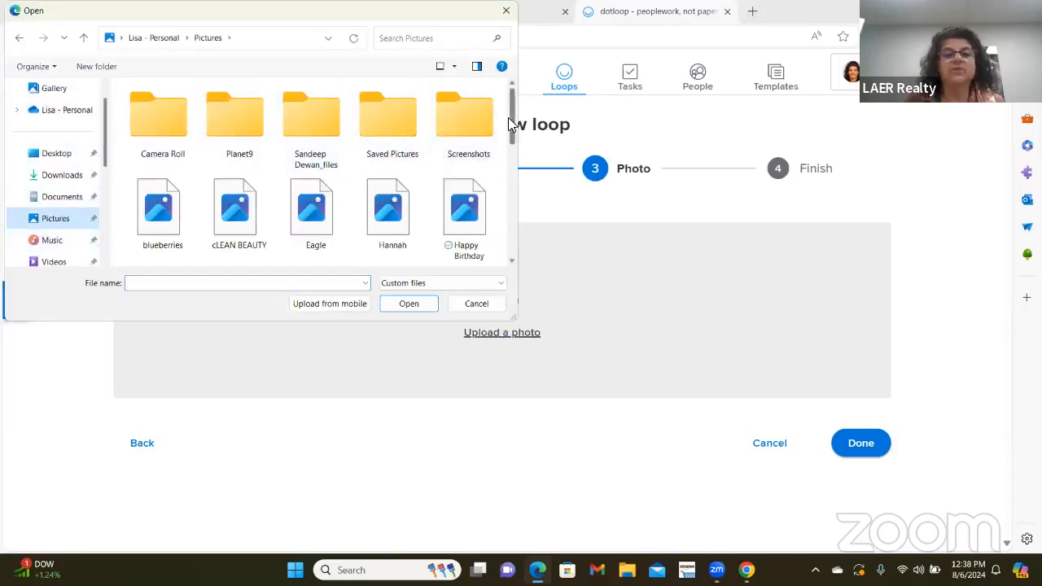
scroll(497, 147, down, 3)
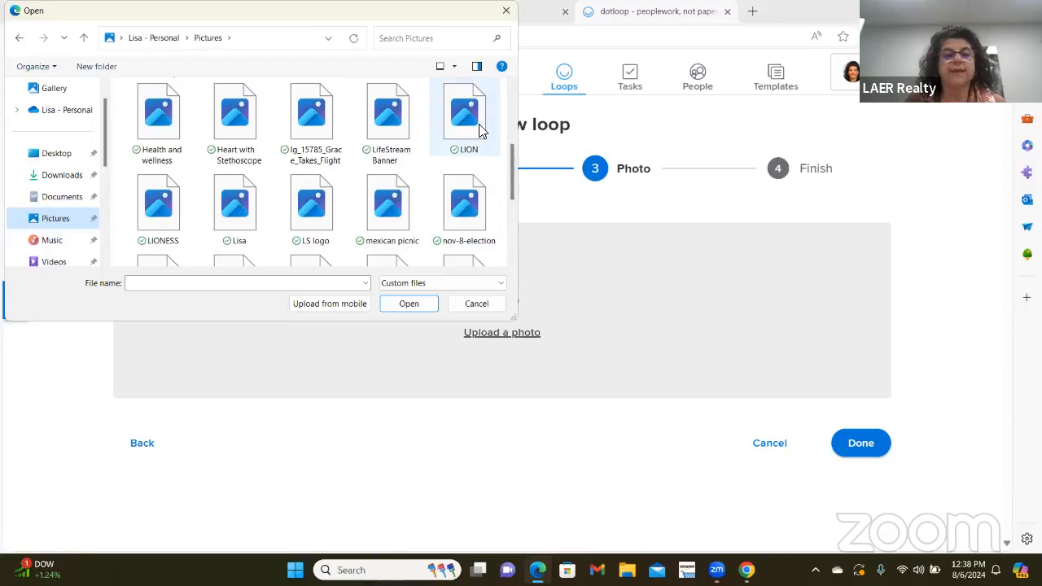
double_click(479, 126)
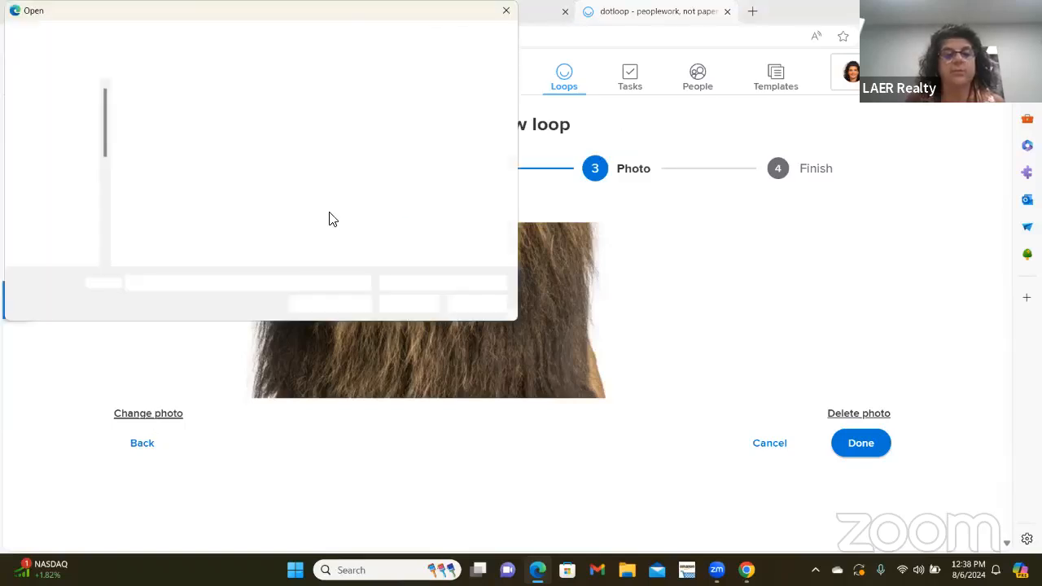
click(308, 218)
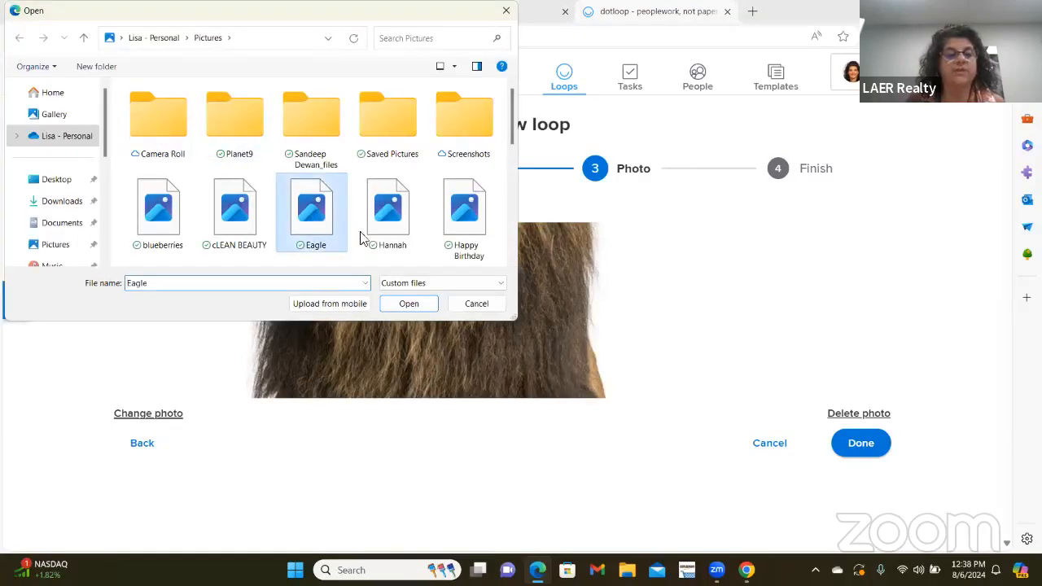
double_click(324, 209)
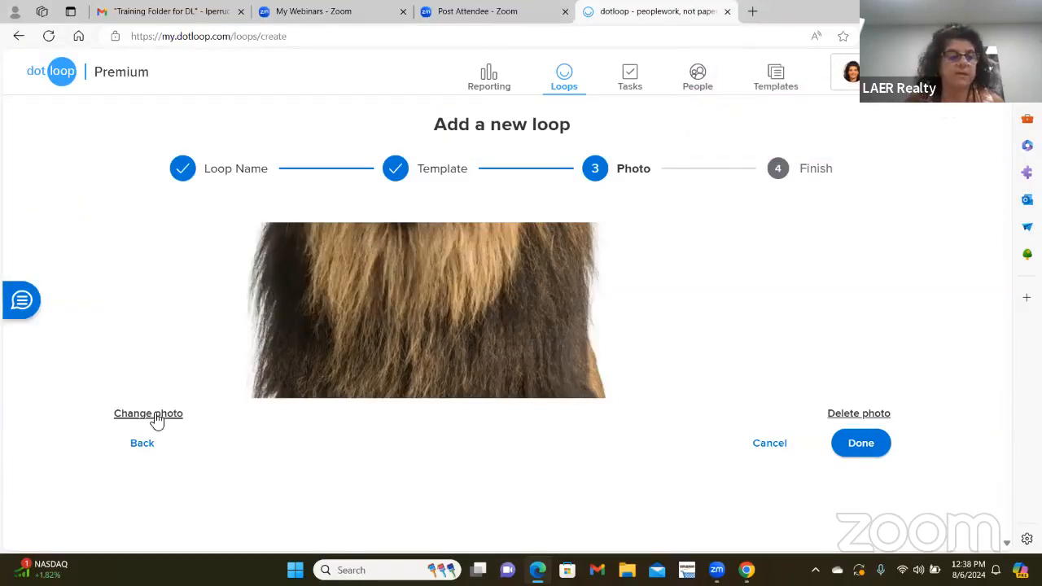
- Try the LifeStream Banner picture as the loop photo and dismiss the image-too-small error
click(156, 416)
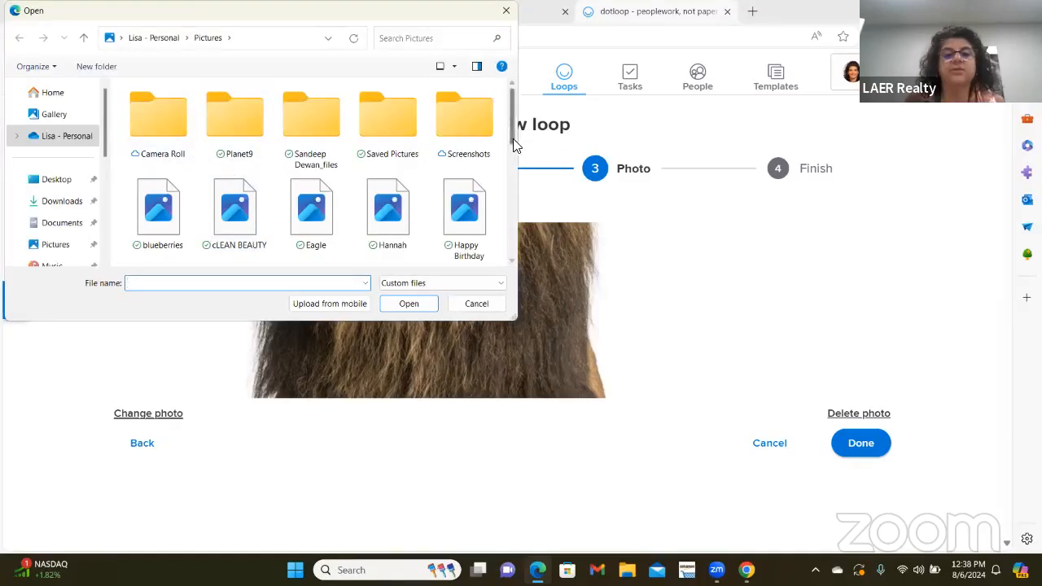
mouse_move(515, 145)
mouse_down()
mouse_move(500, 147)
mouse_move(495, 210)
mouse_move(489, 202)
mouse_up()
click(388, 123)
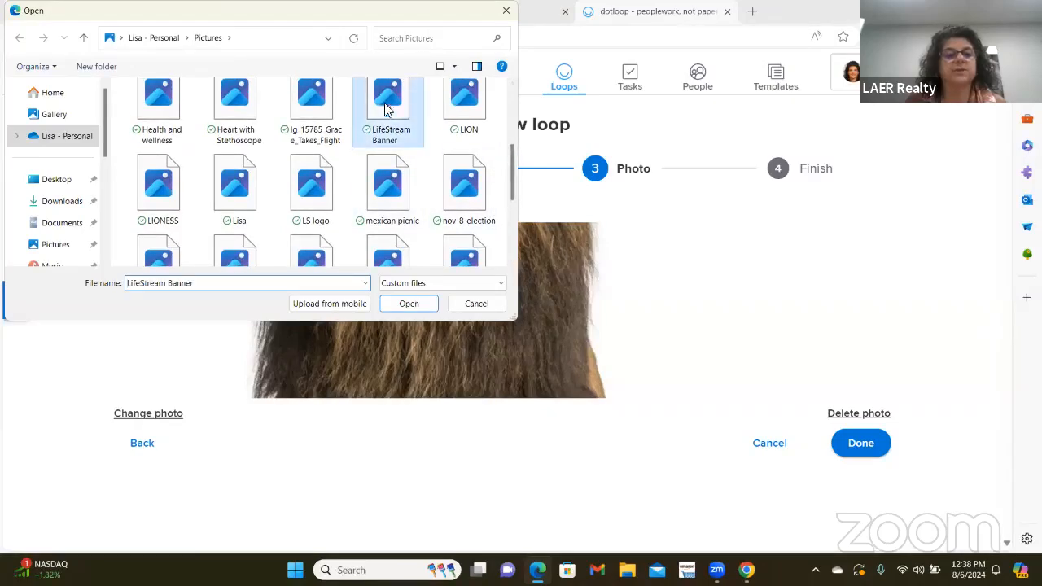
click(412, 303)
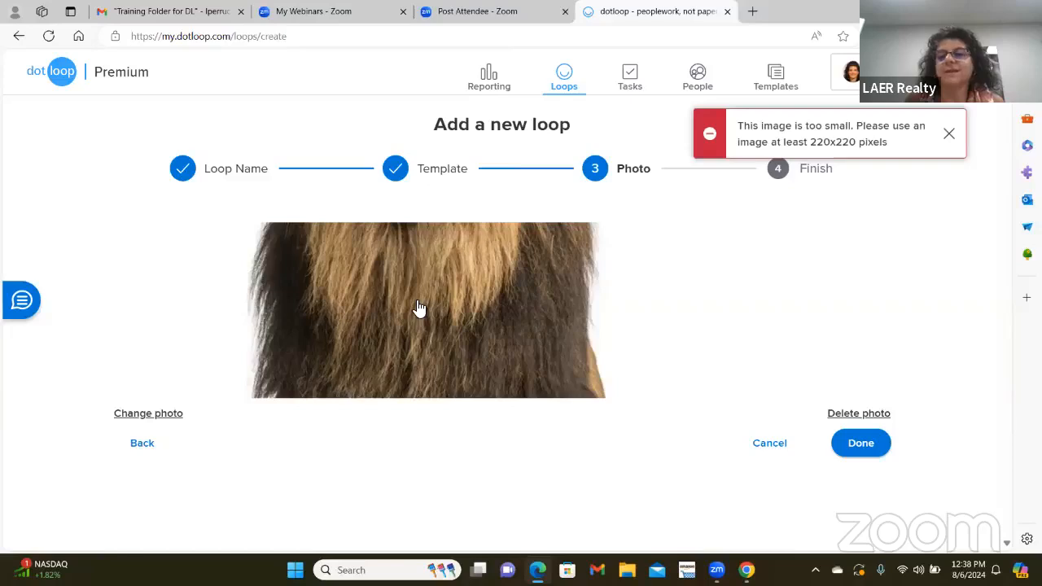
click(951, 134)
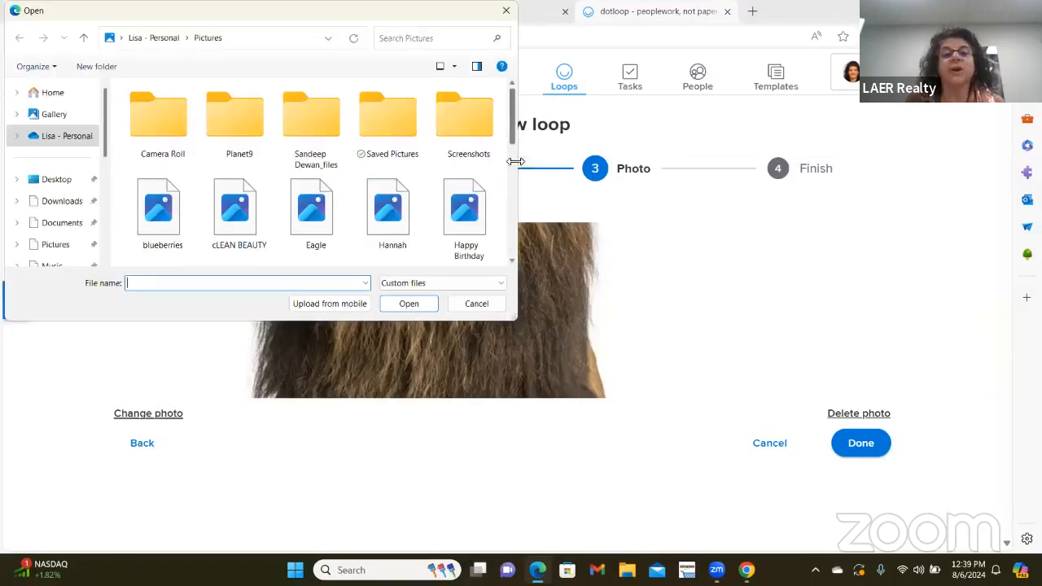
- Use the TAKE FLIGHT 2 picture as the loop photo and finish creating the loop
scroll(505, 163, down, 3)
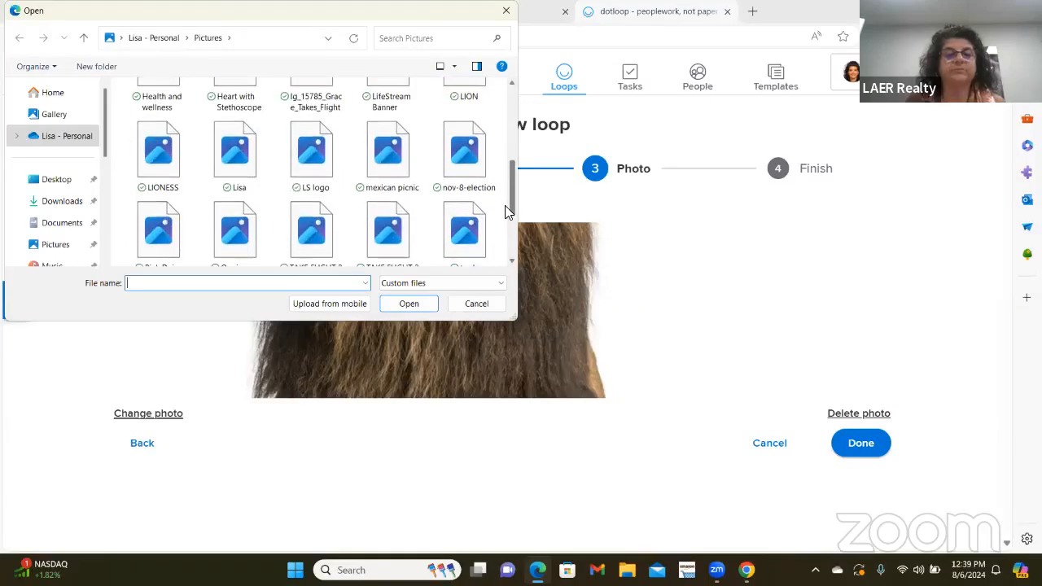
scroll(505, 212, down, 1)
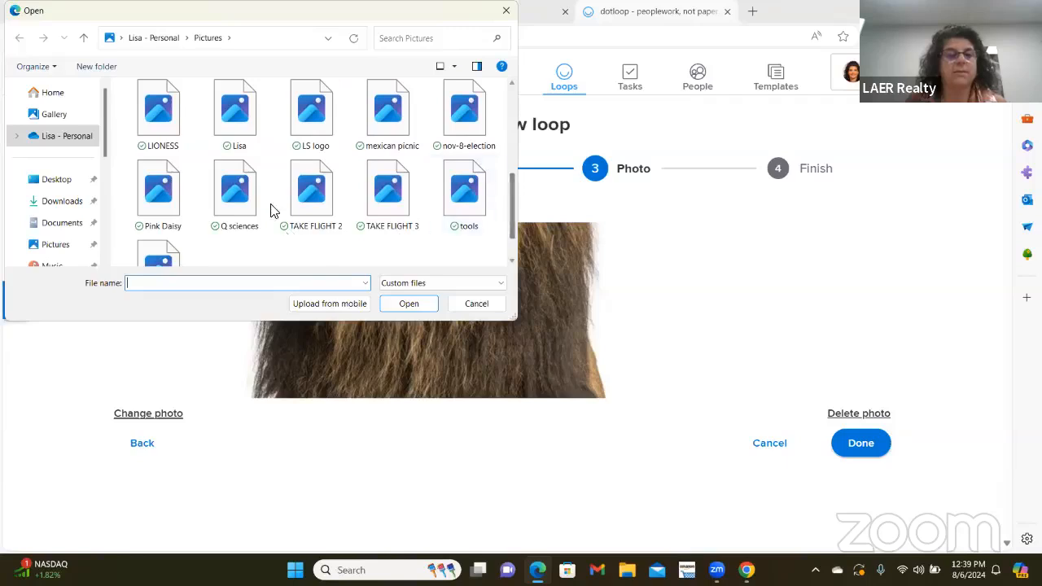
double_click(326, 194)
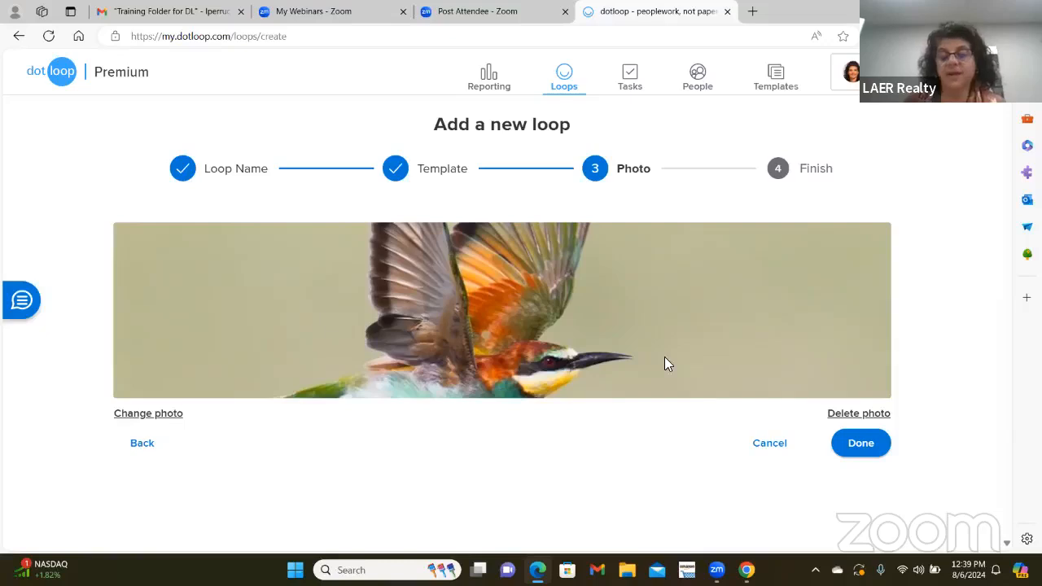
click(861, 438)
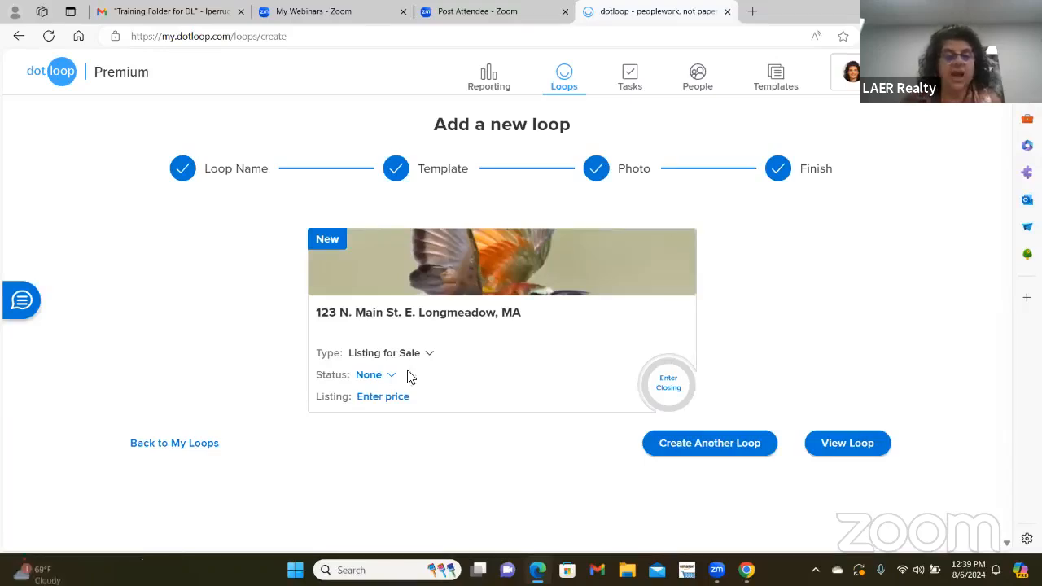
- Set the Main St. loop's status to Active Listing on its summary card
click(372, 376)
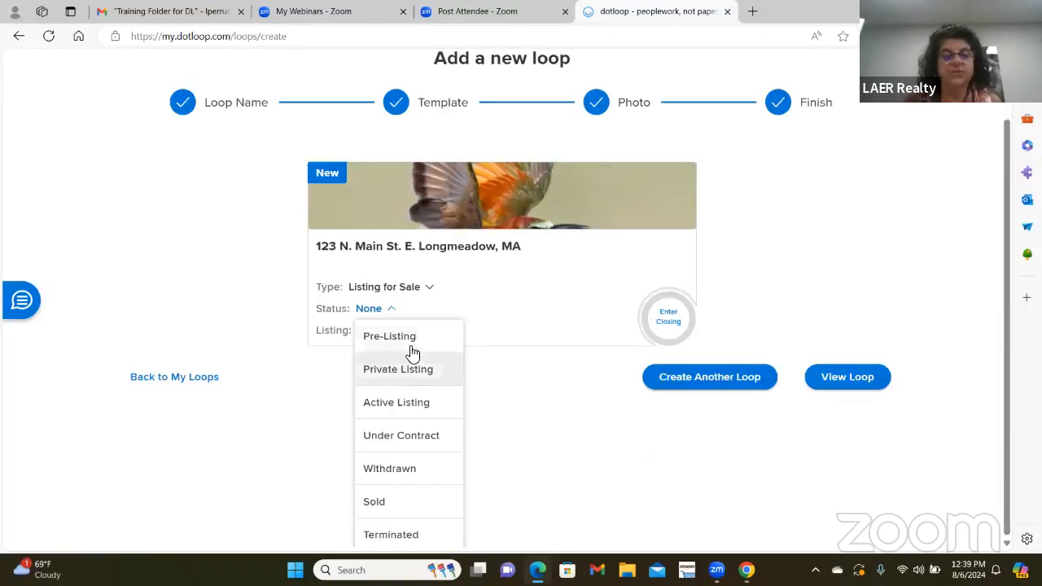
click(411, 404)
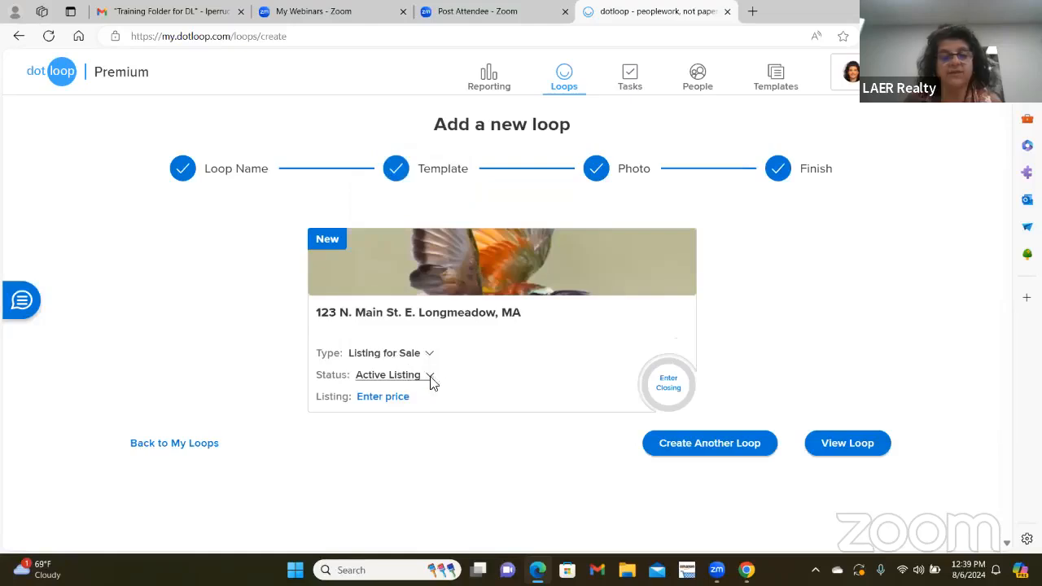
- Change the loop status to Pre-Listing and enter a $375,000 listing price
click(432, 377)
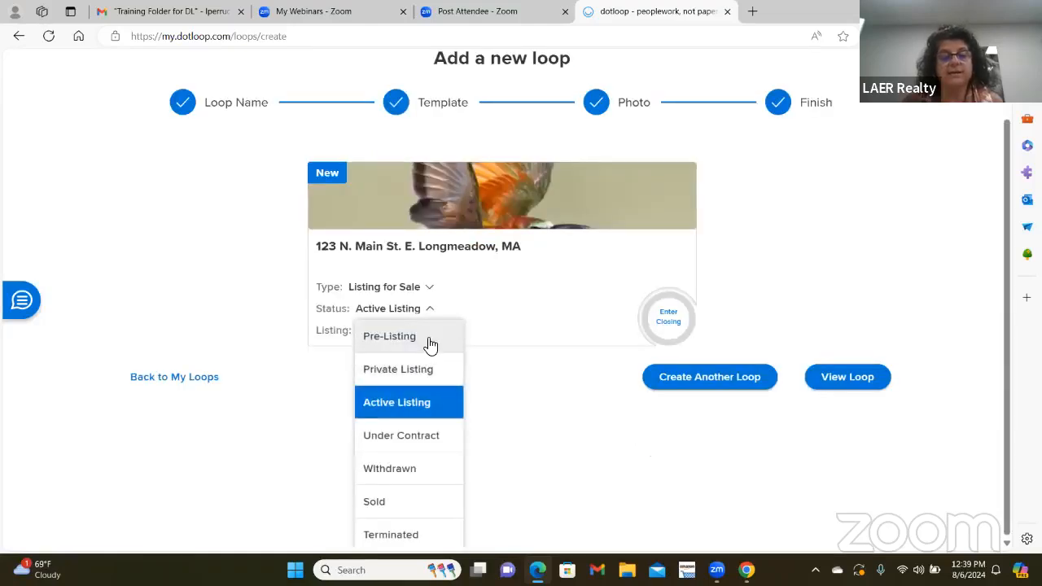
click(431, 345)
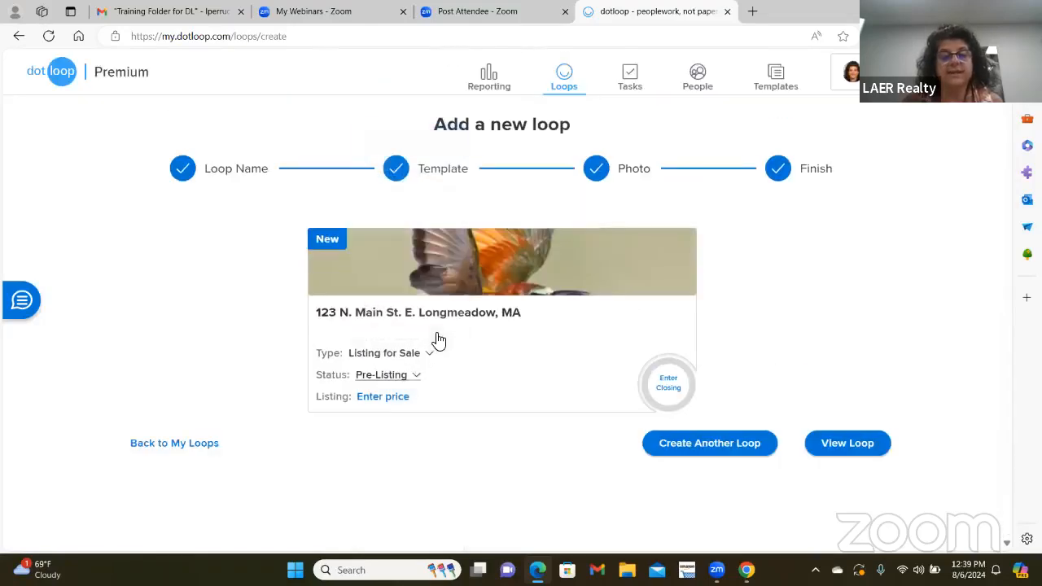
click(377, 398)
text(375000)
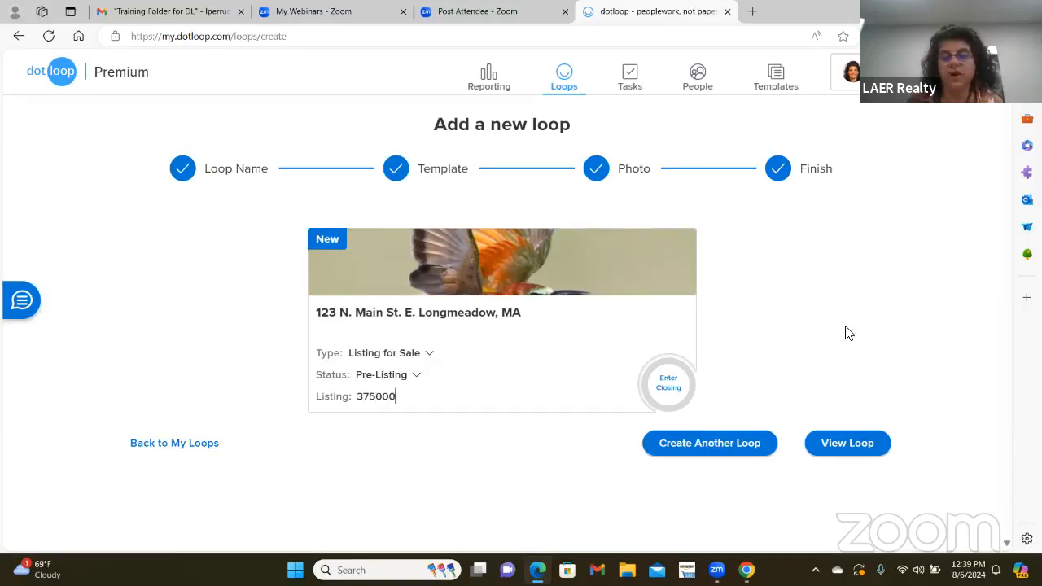
click(366, 414)
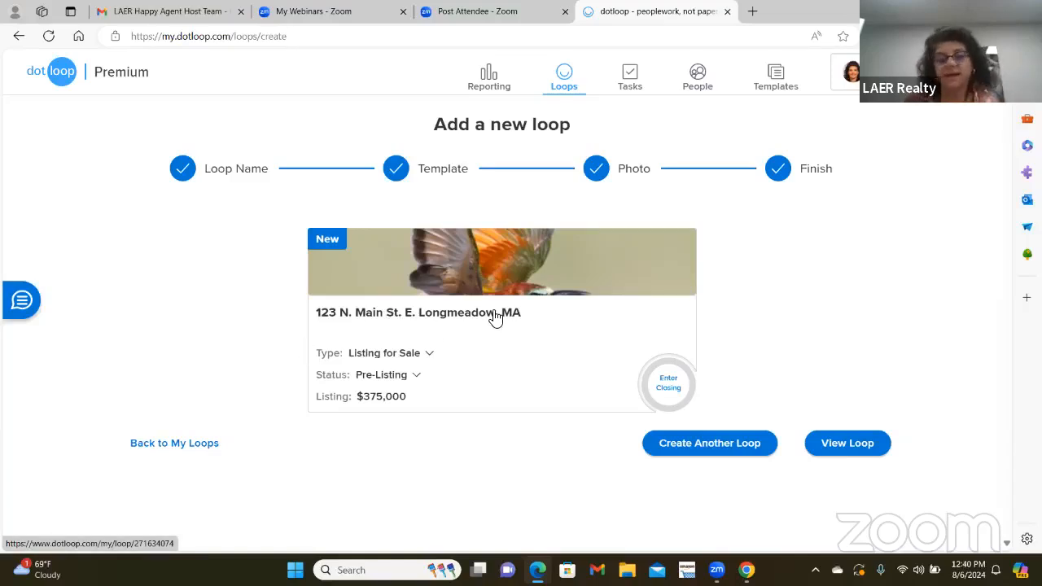
- View the Main St. loop and scroll through its Listing Folder forms to People and Tasks
click(847, 454)
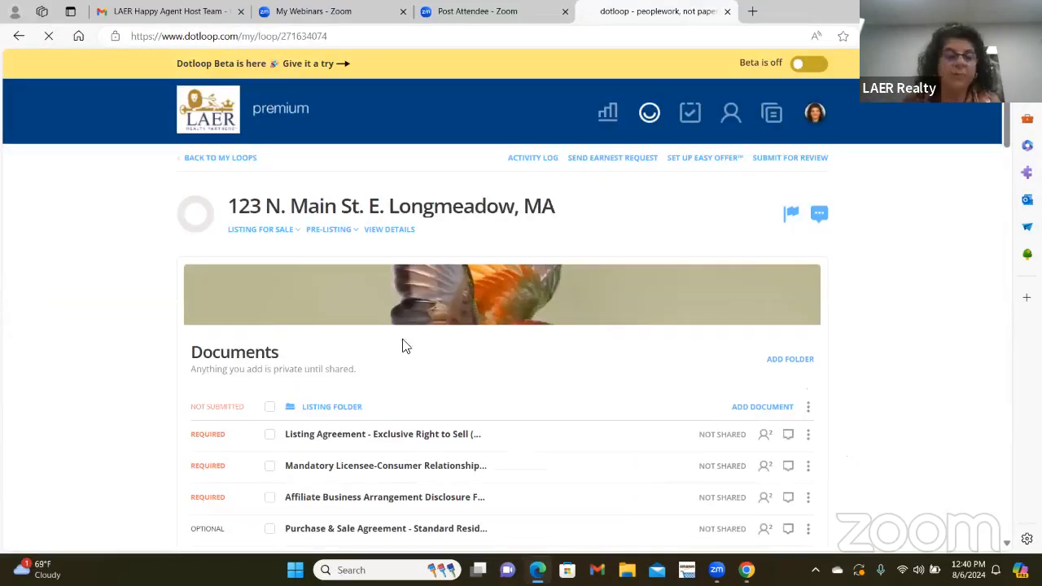
scroll(415, 339, down, 1)
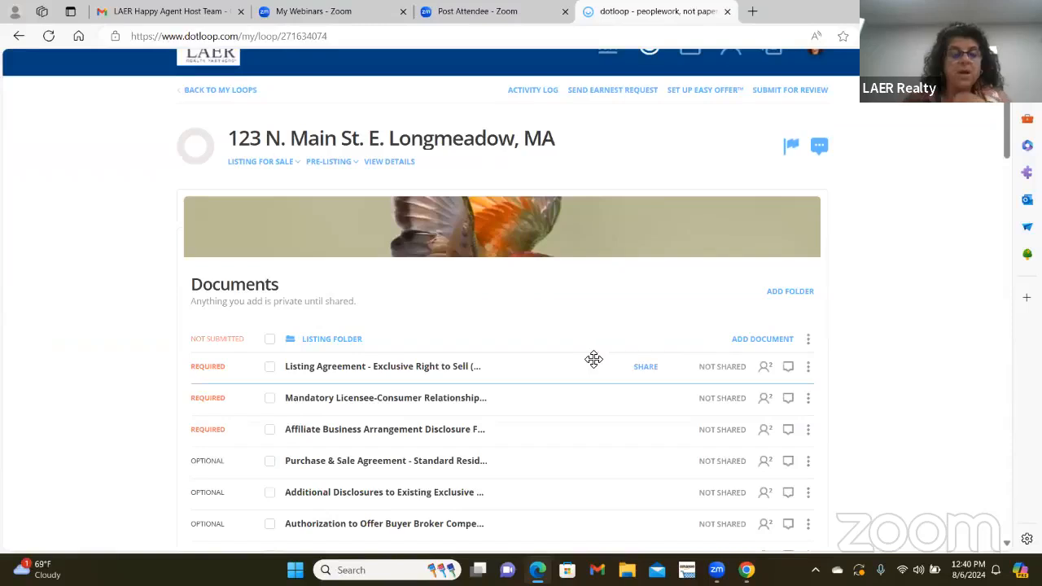
scroll(593, 359, down, 2)
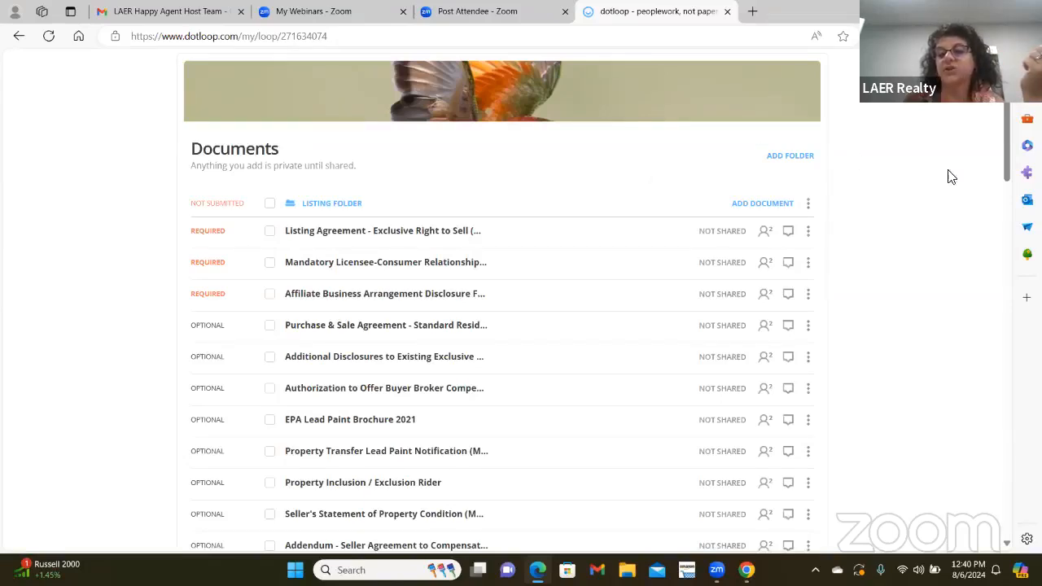
drag(1001, 163, 991, 417)
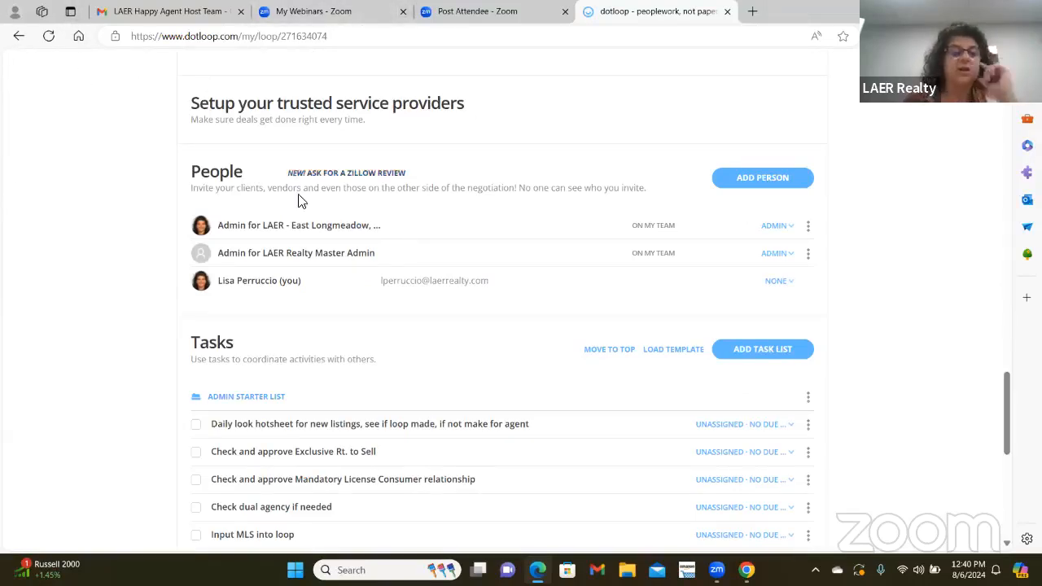
- Change your own role in People from NONE to LISTING AGENT
click(790, 281)
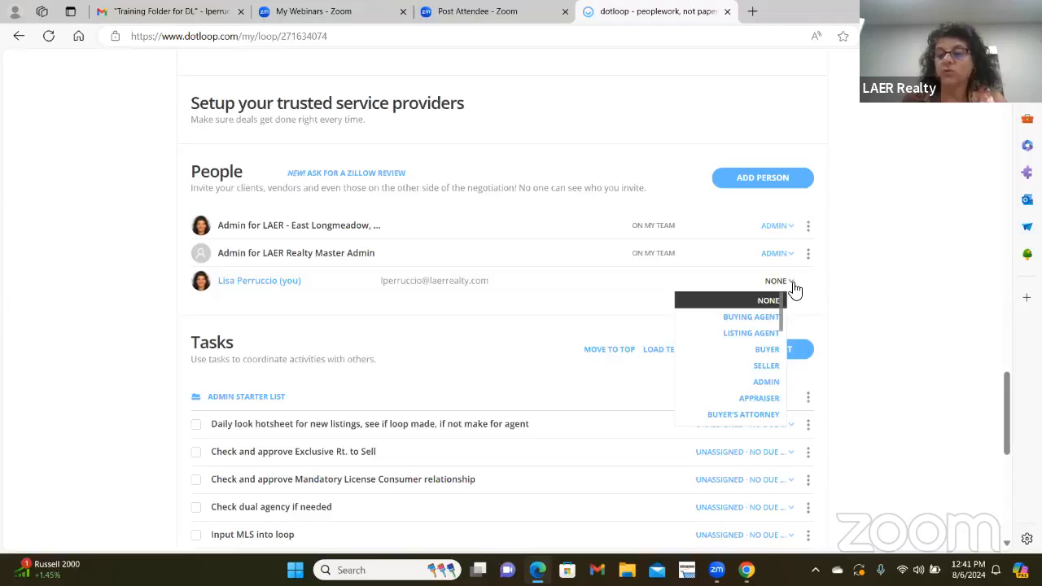
click(750, 333)
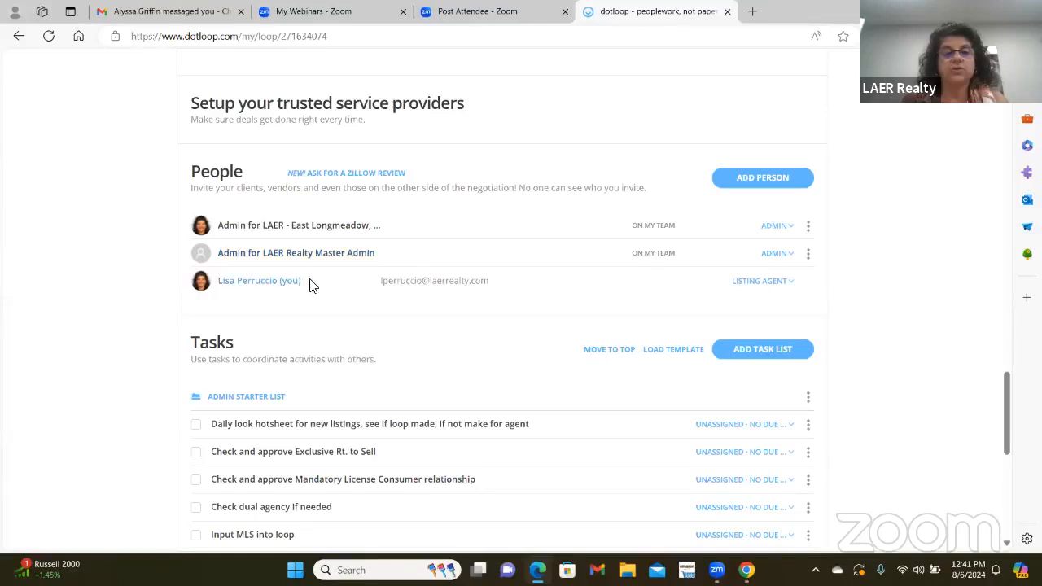
- In Add Person, enter the new contact's full name and pick their suggested e-mail address
click(779, 184)
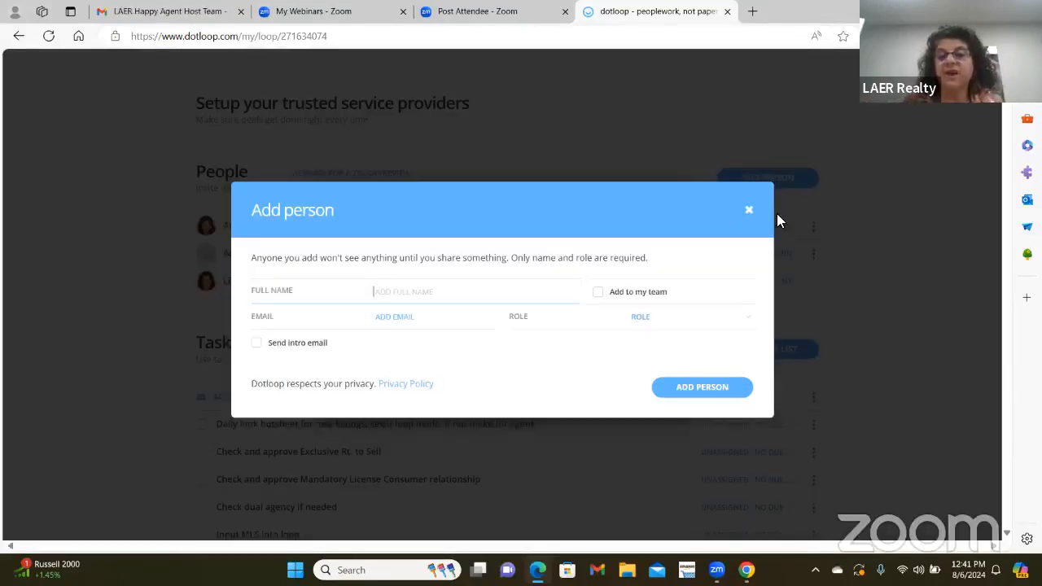
key(Escape)
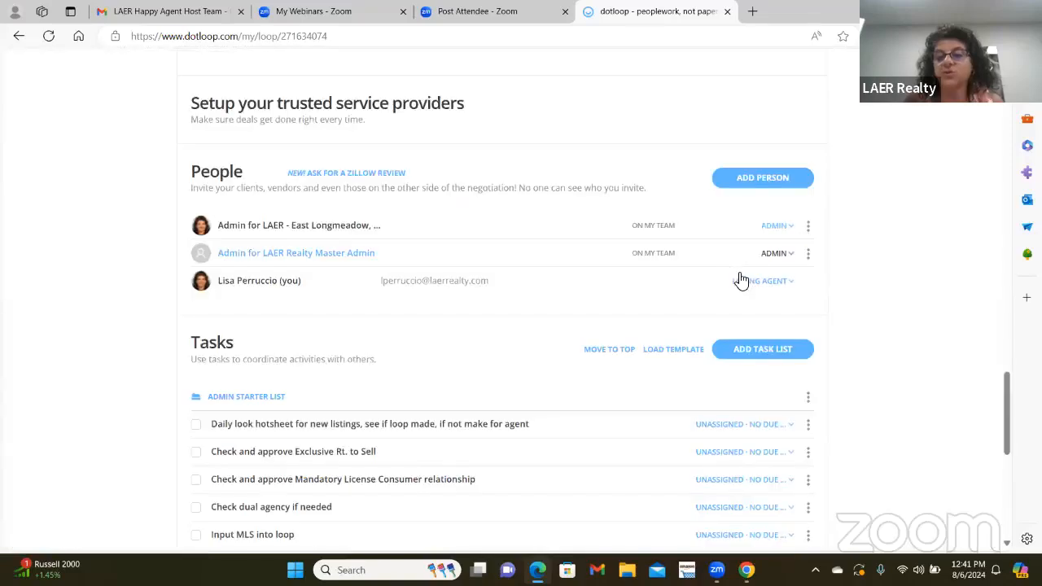
click(753, 181)
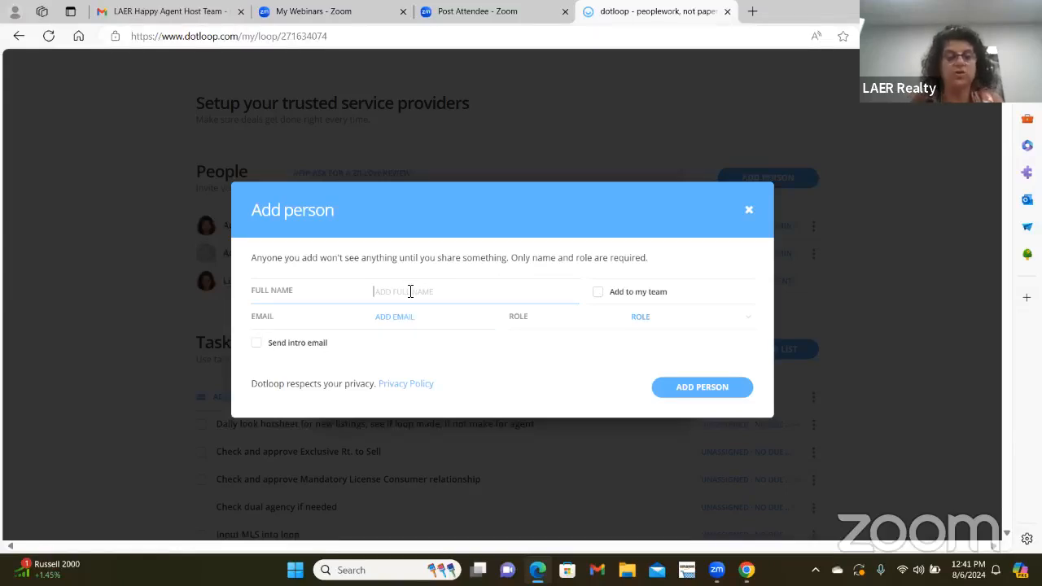
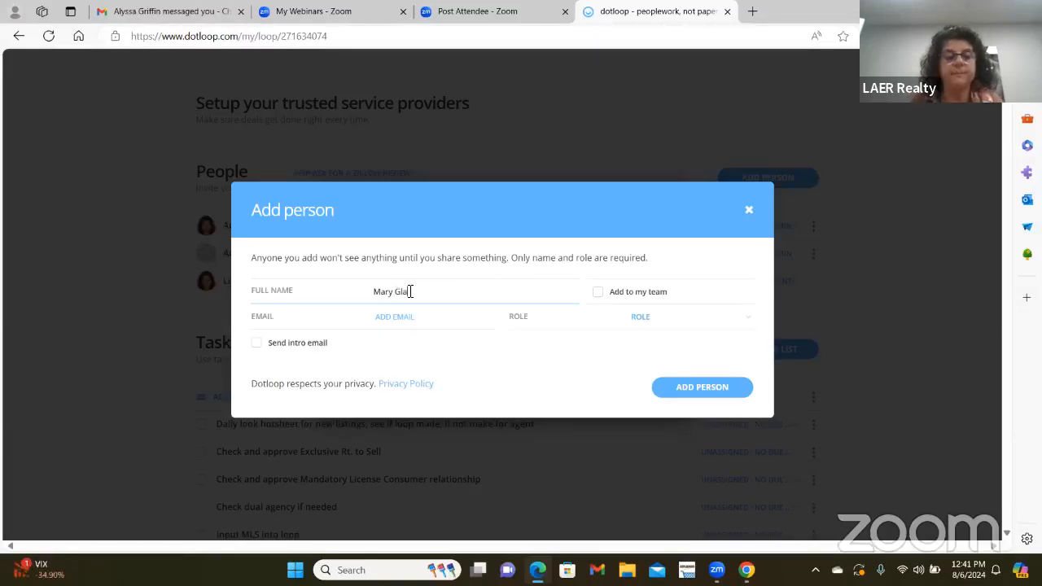
key(Tab)
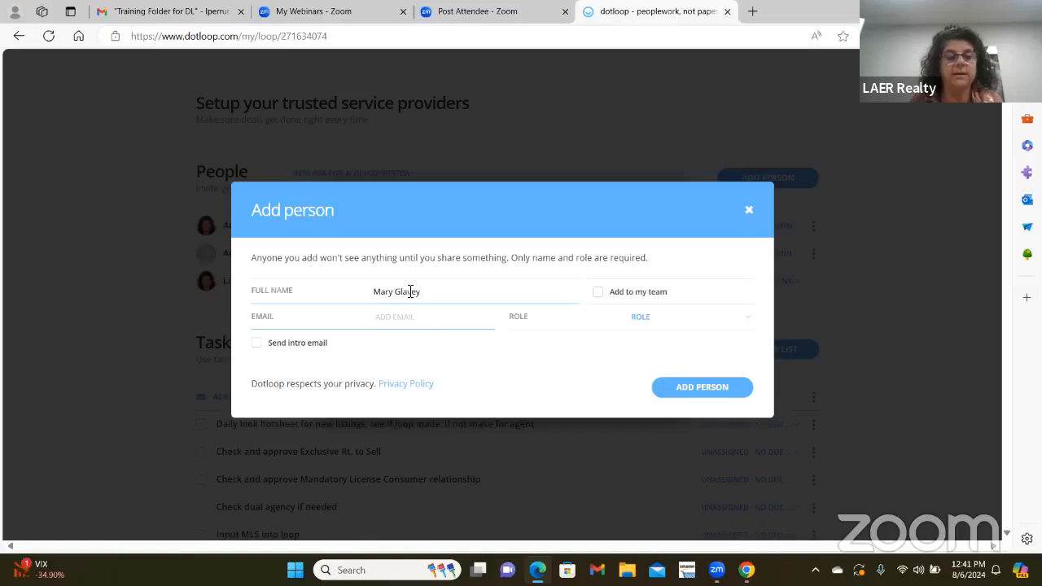
text(Mgl)
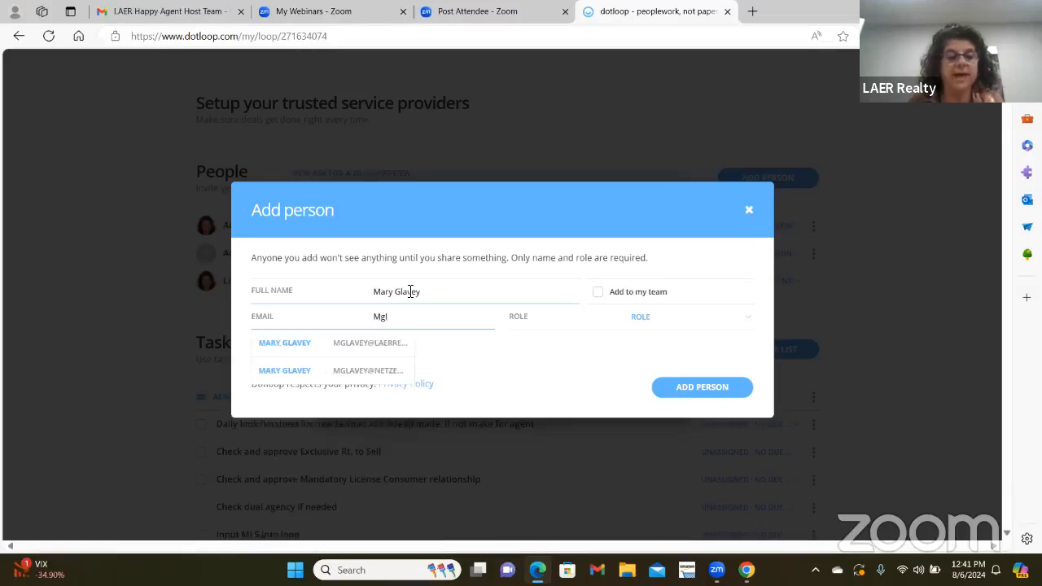
click(370, 343)
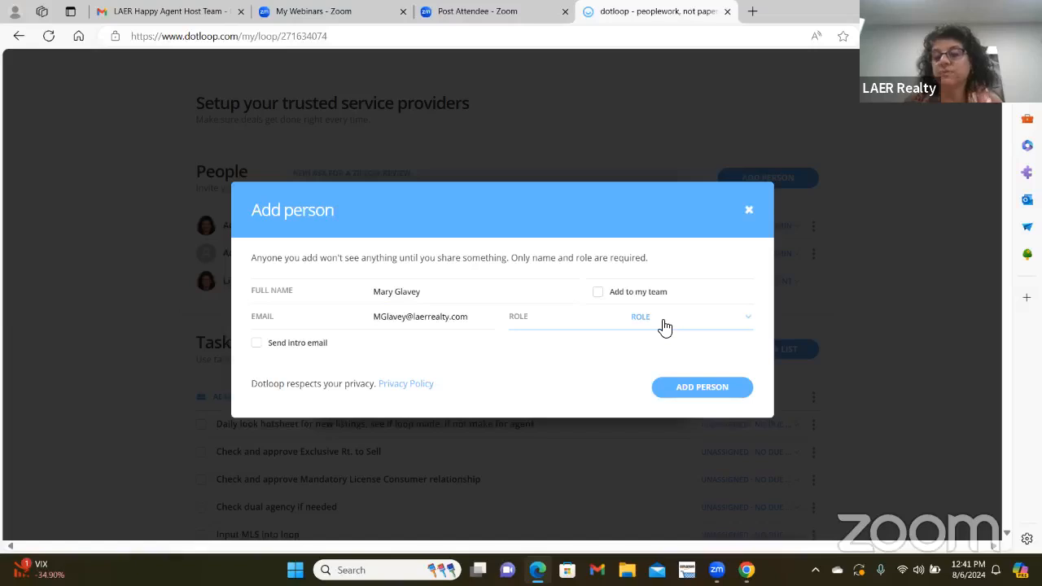
- Give the new person the Seller role and enter the seller's phone number
click(748, 323)
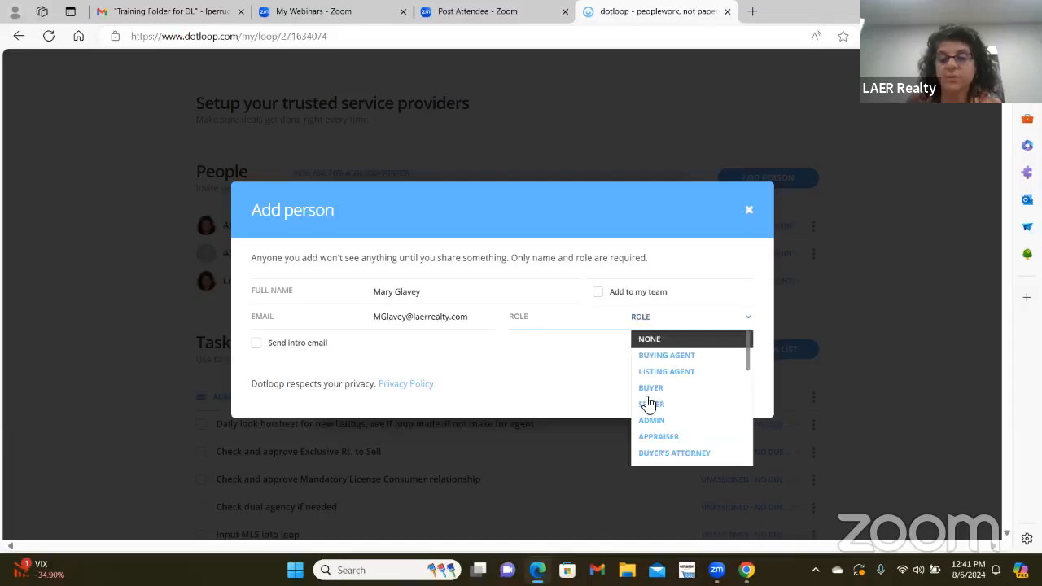
click(650, 404)
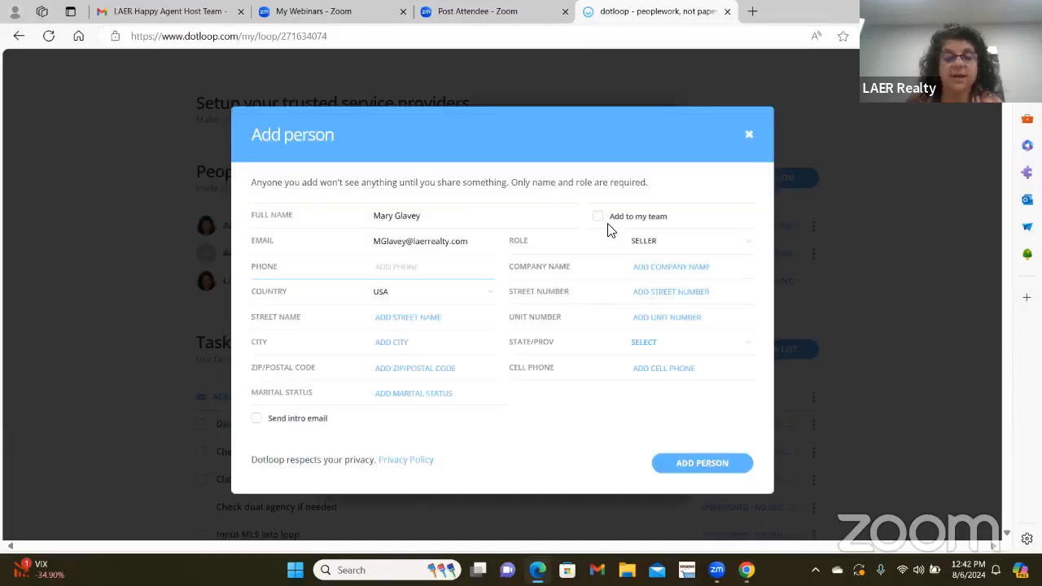
click(426, 267)
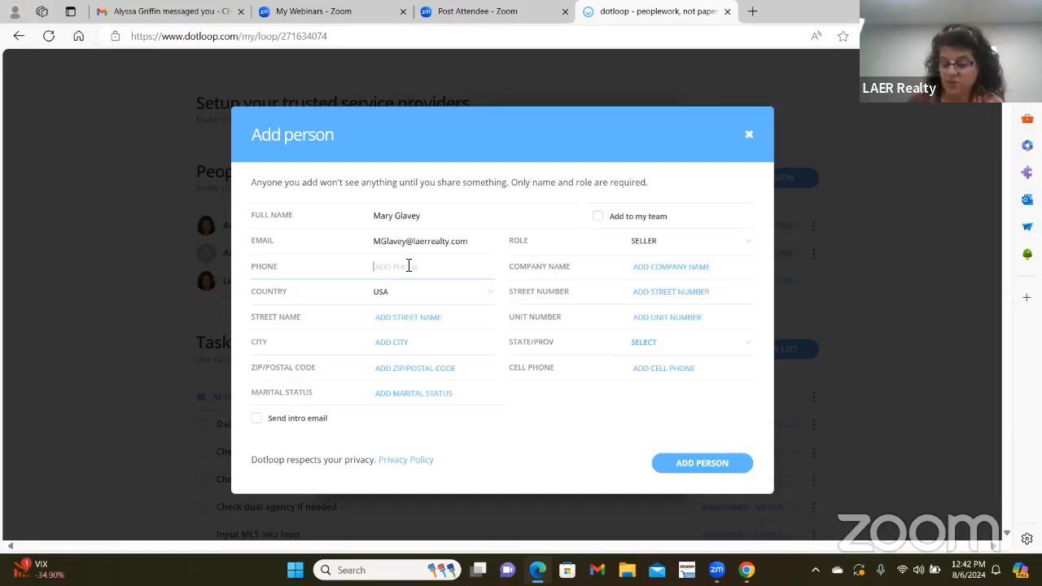
text(111-111)
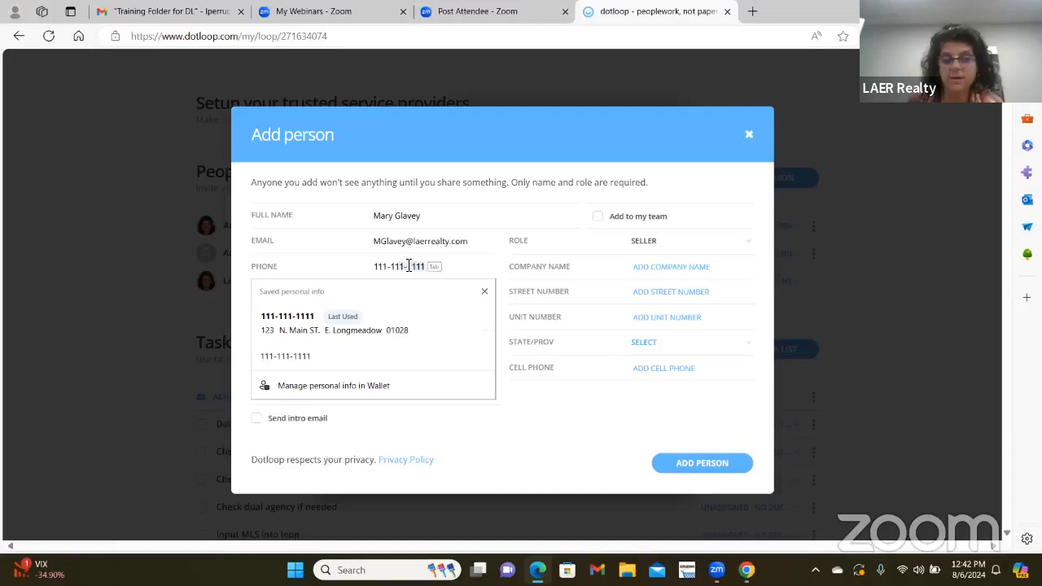
text(7)
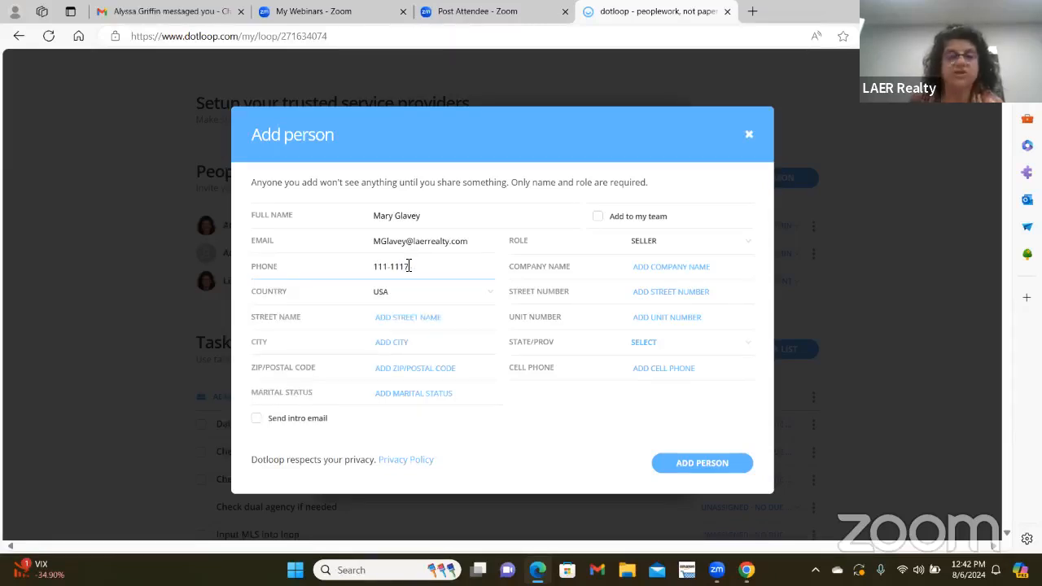
key(BackSpace)
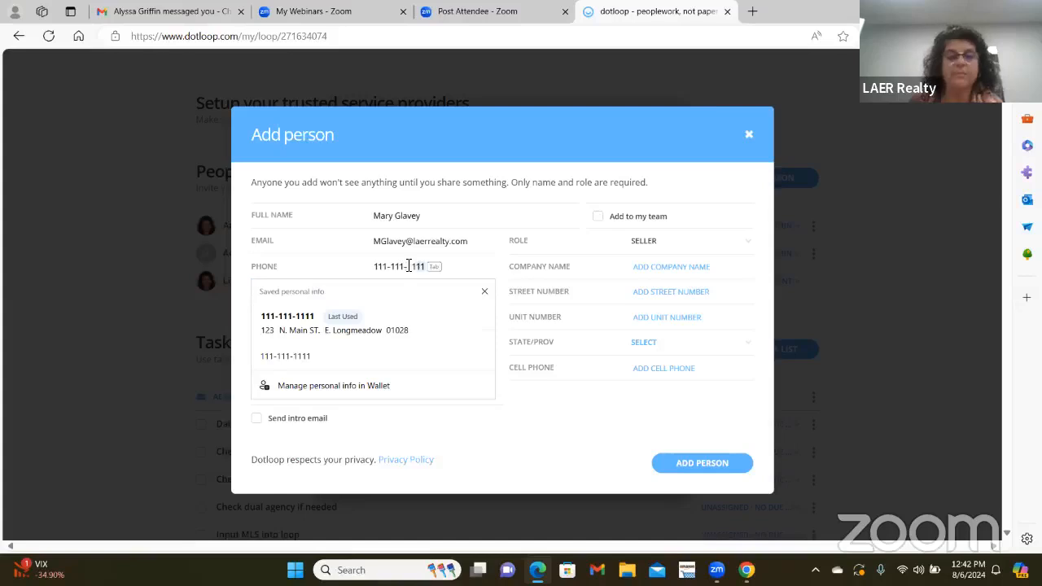
- Enter the seller's street address, city, MA state and zip, then add the seller
click(530, 299)
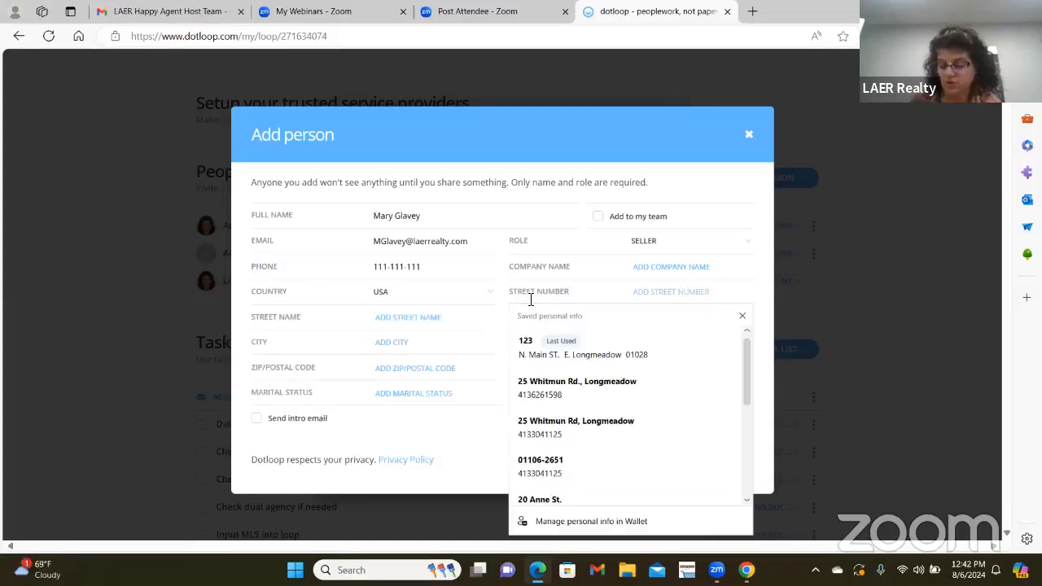
text(123)
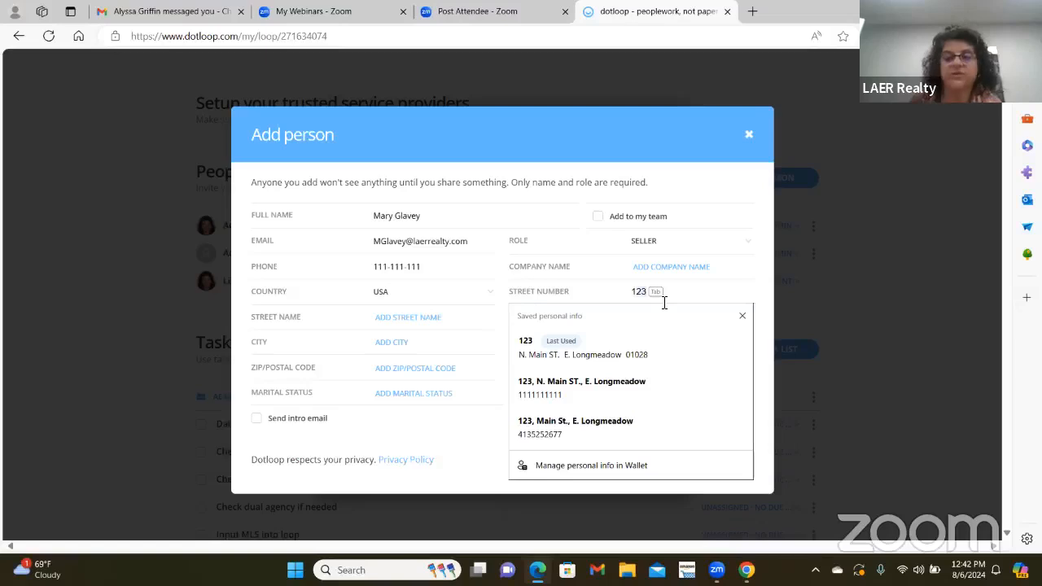
click(404, 320)
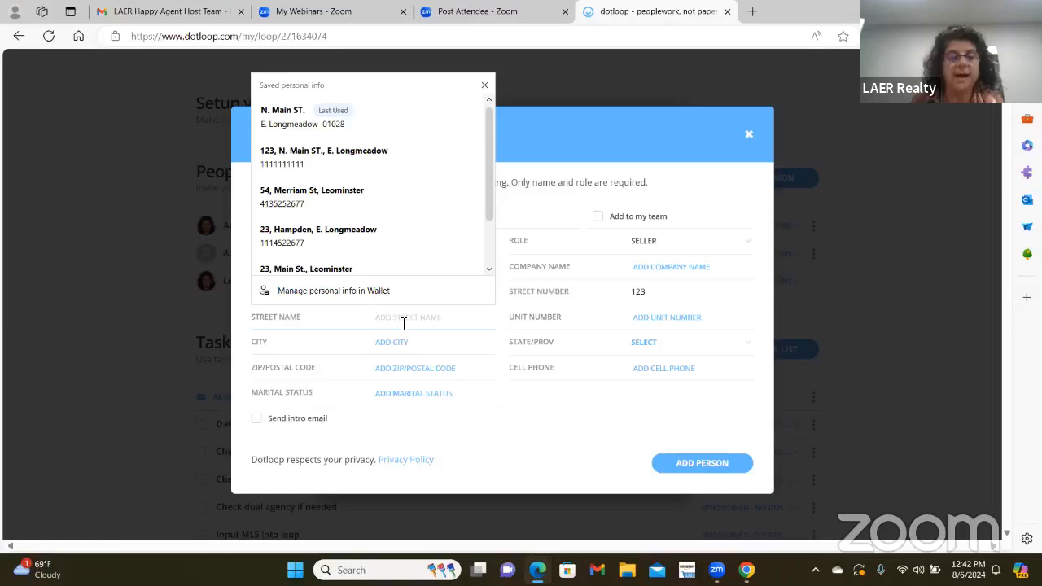
text(Maple S)
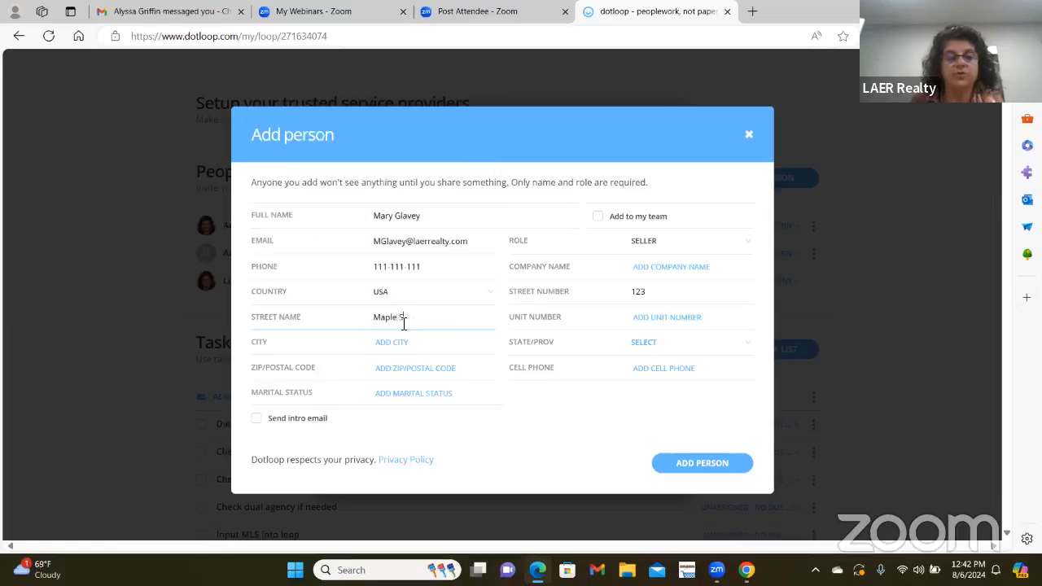
text(t)
key(Tab)
text(Lo)
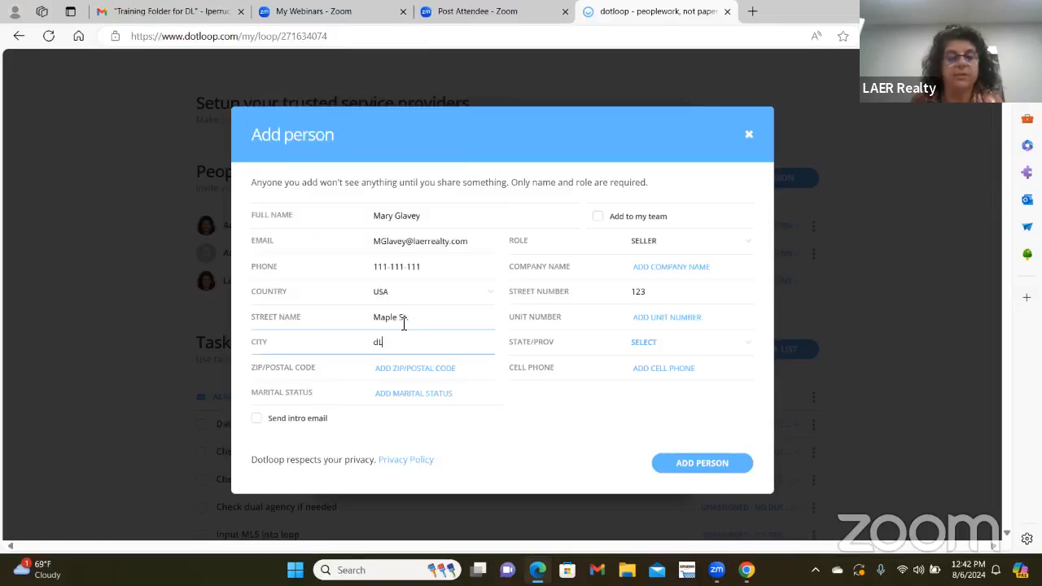
text(ngme)
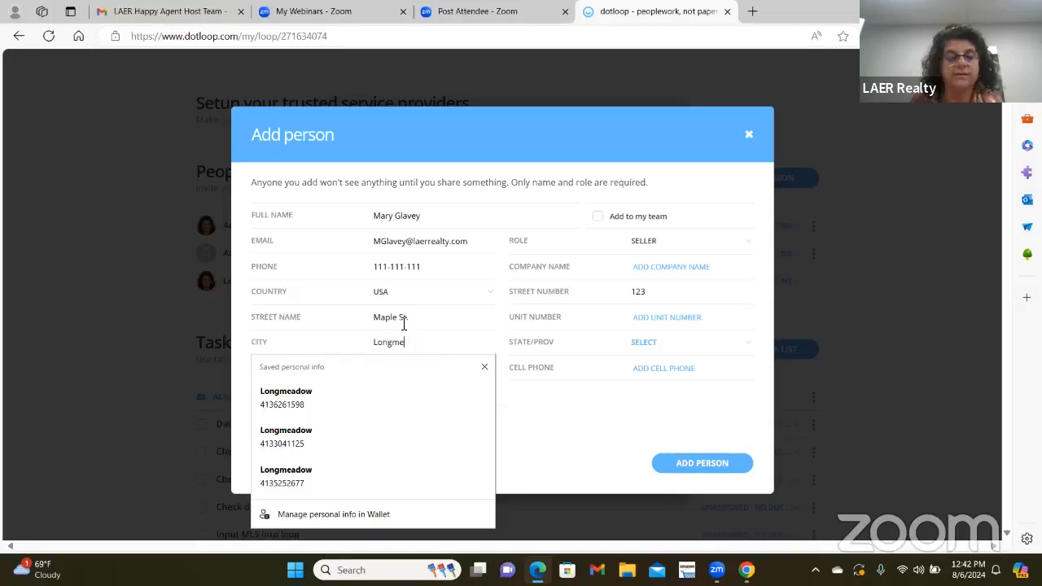
text(adow)
key(Tab)
key(m)
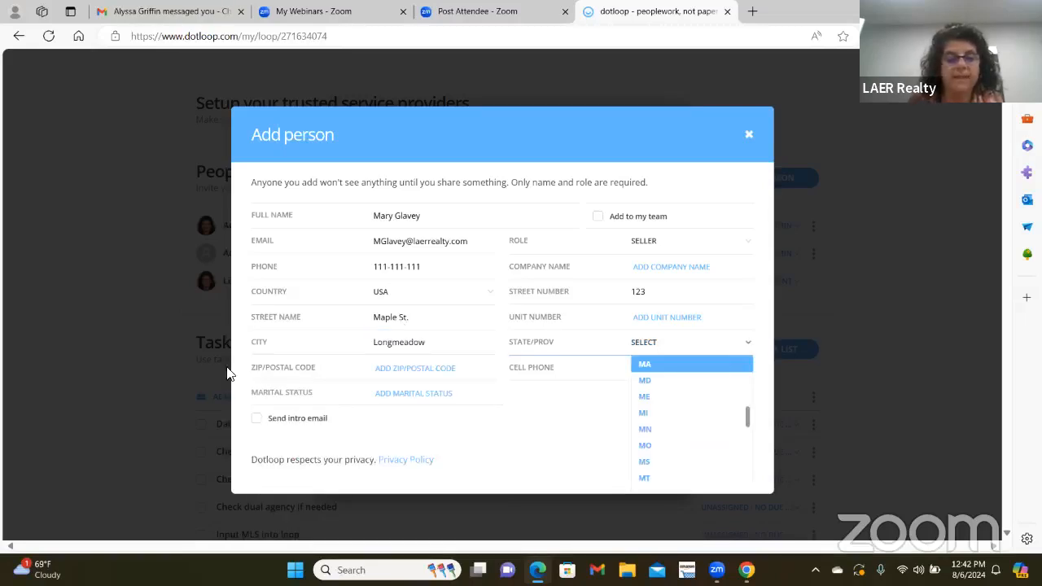
key(Return)
click(396, 371)
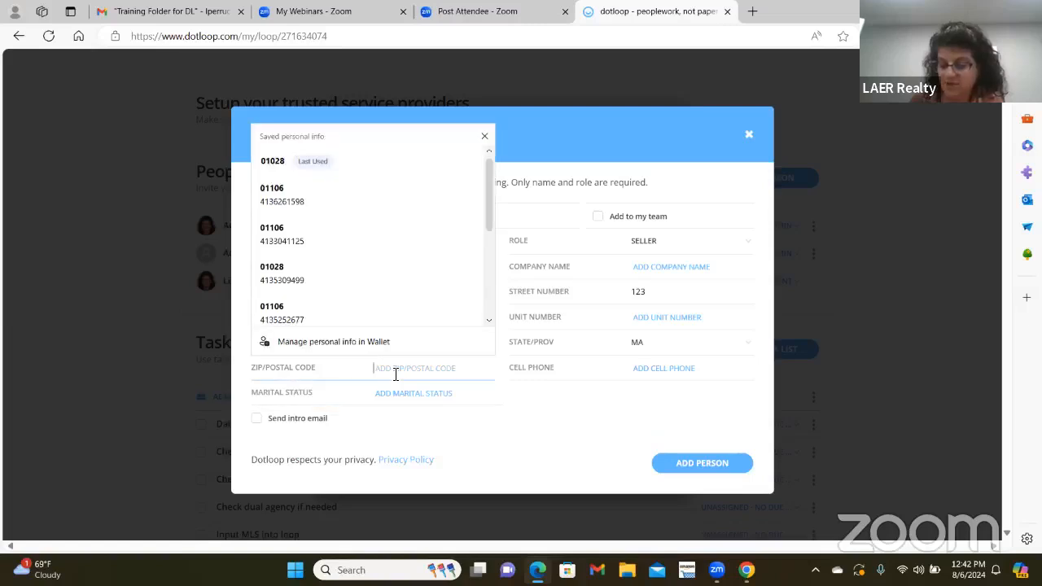
text(01106)
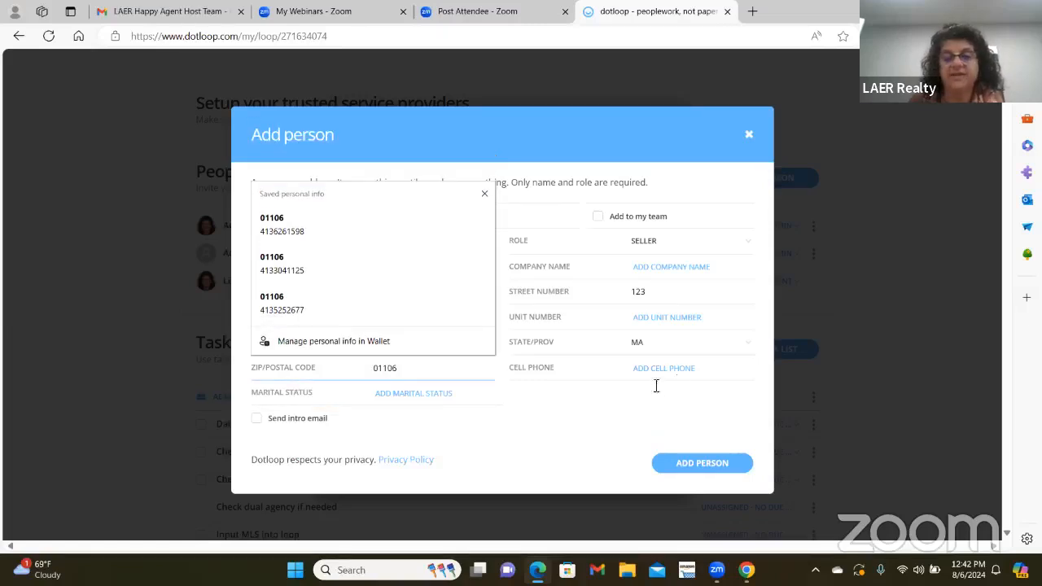
click(640, 368)
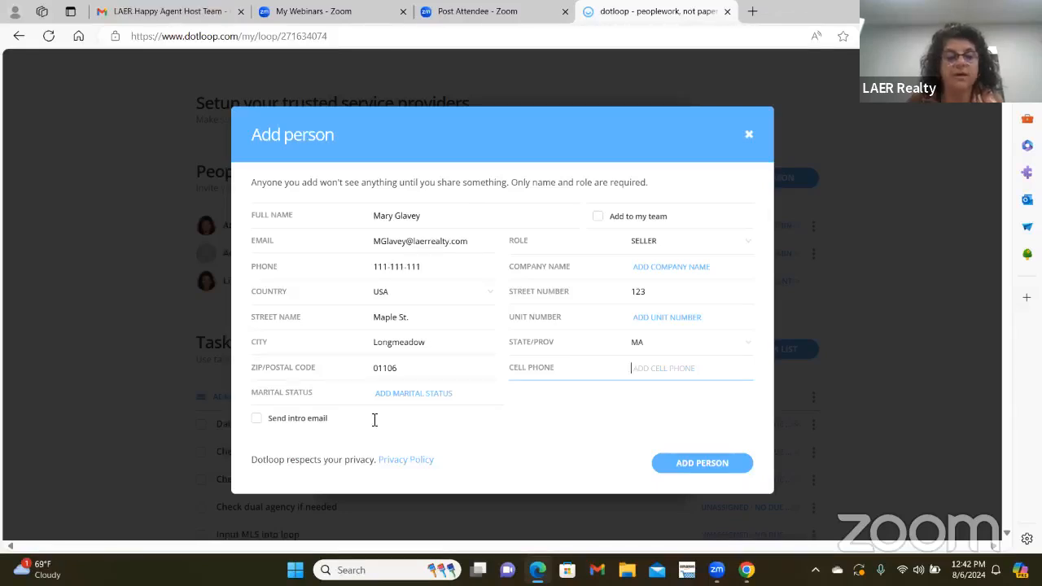
click(700, 462)
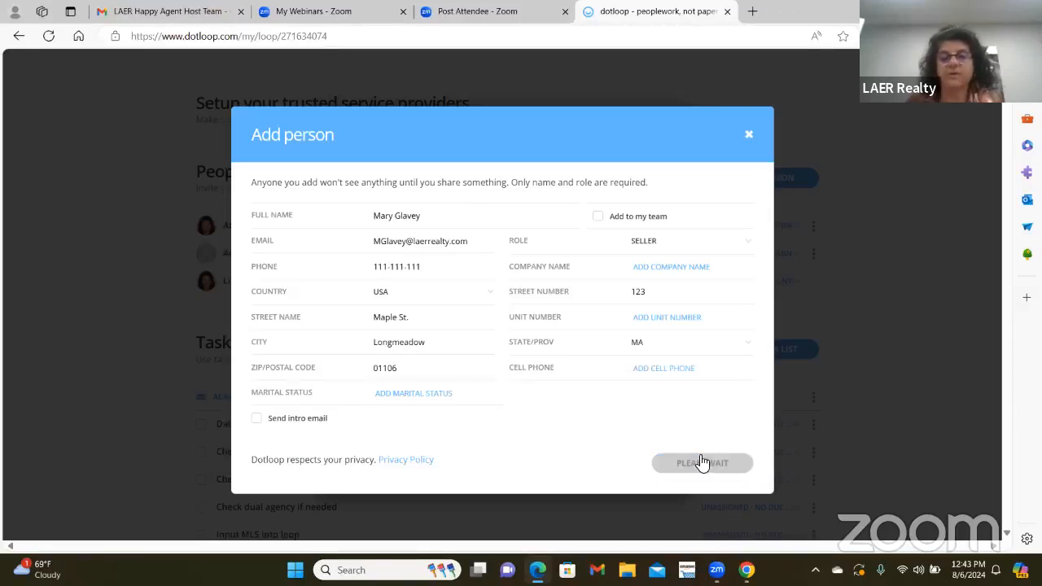
scroll(415, 324, down, 2)
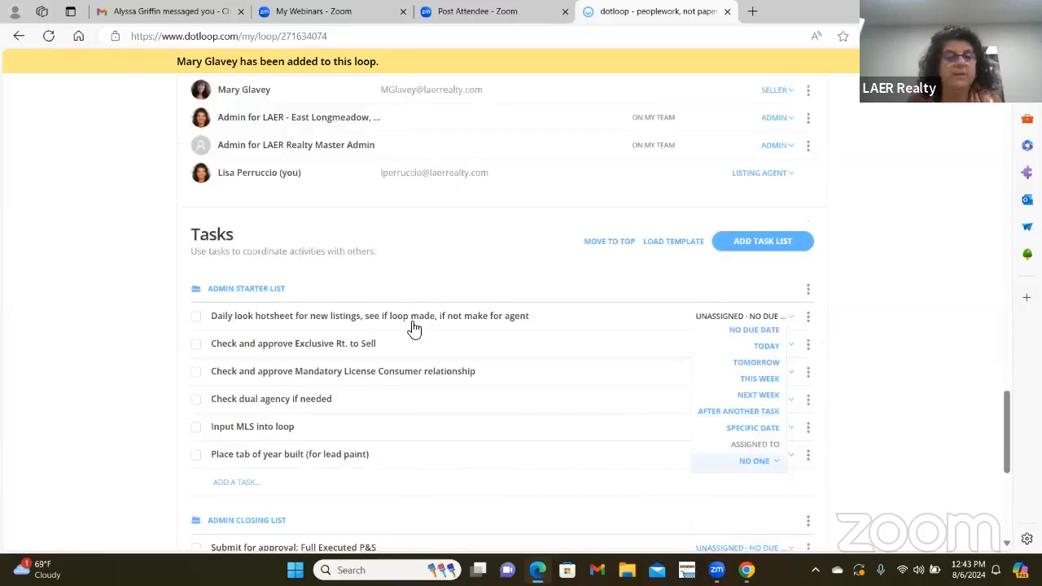
scroll(414, 329, up, 5)
scroll(414, 328, down, 2)
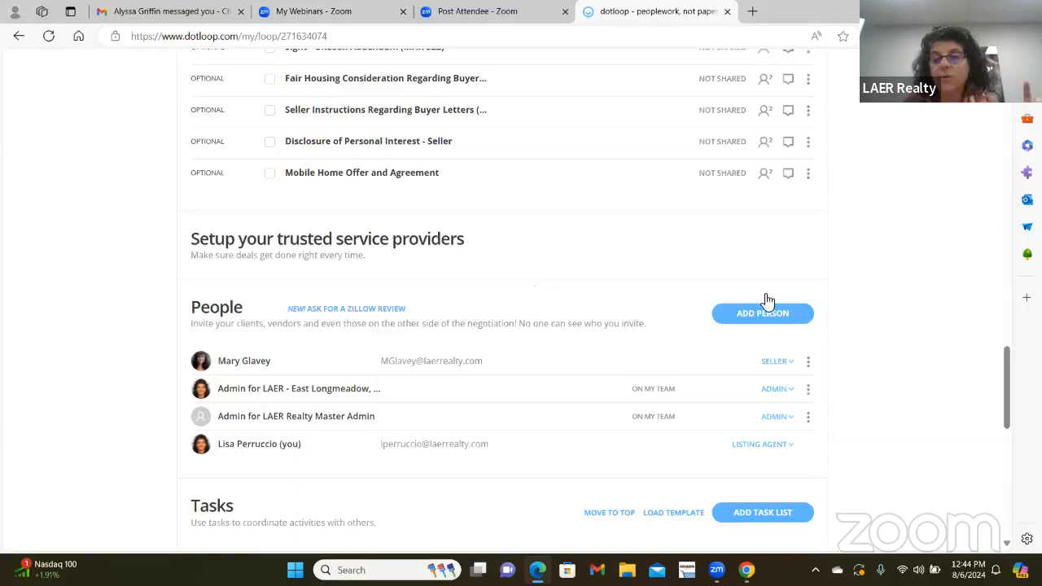
click(774, 324)
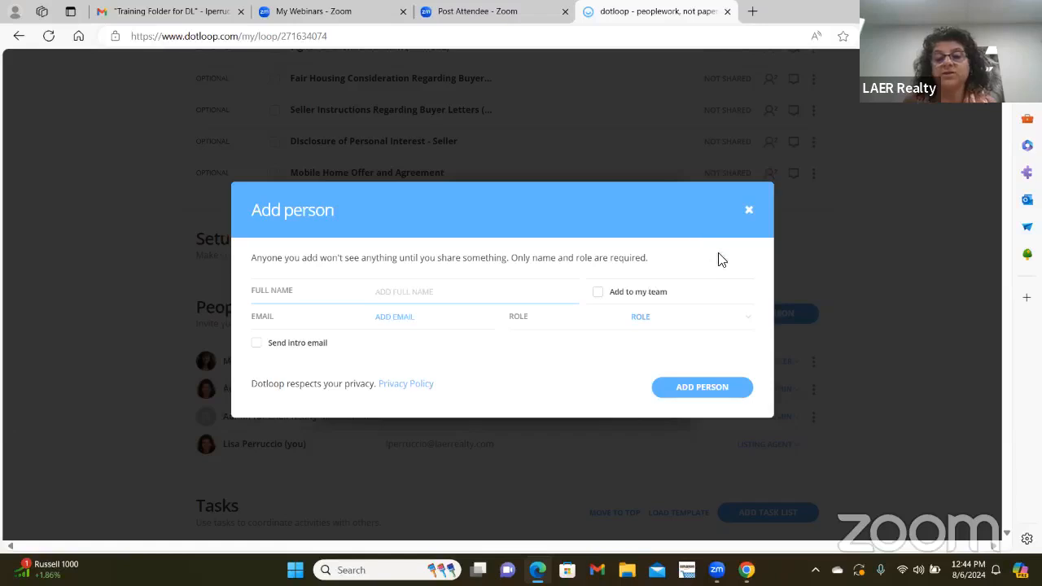
click(748, 210)
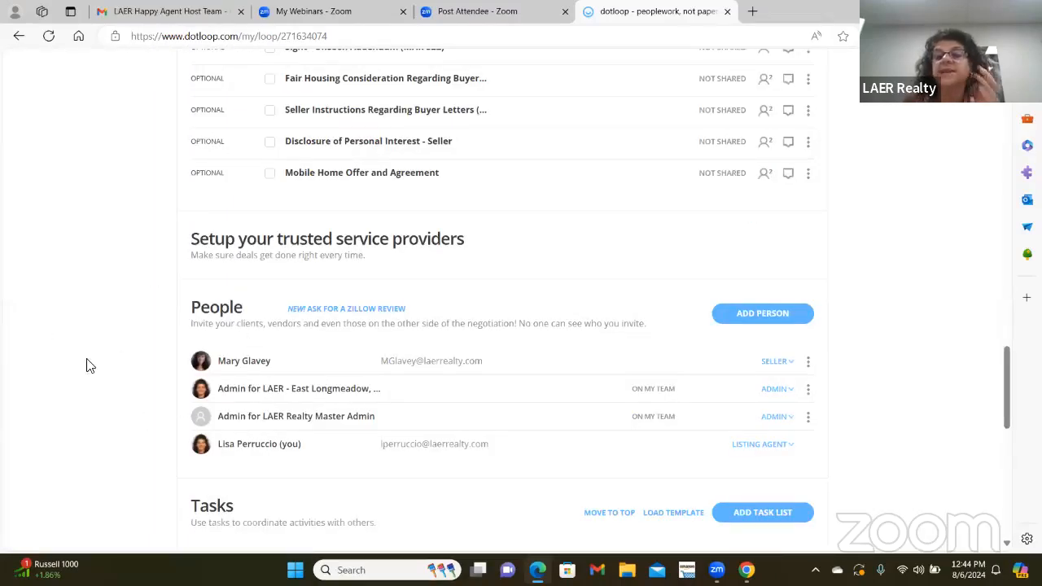
scroll(110, 358, up, 15)
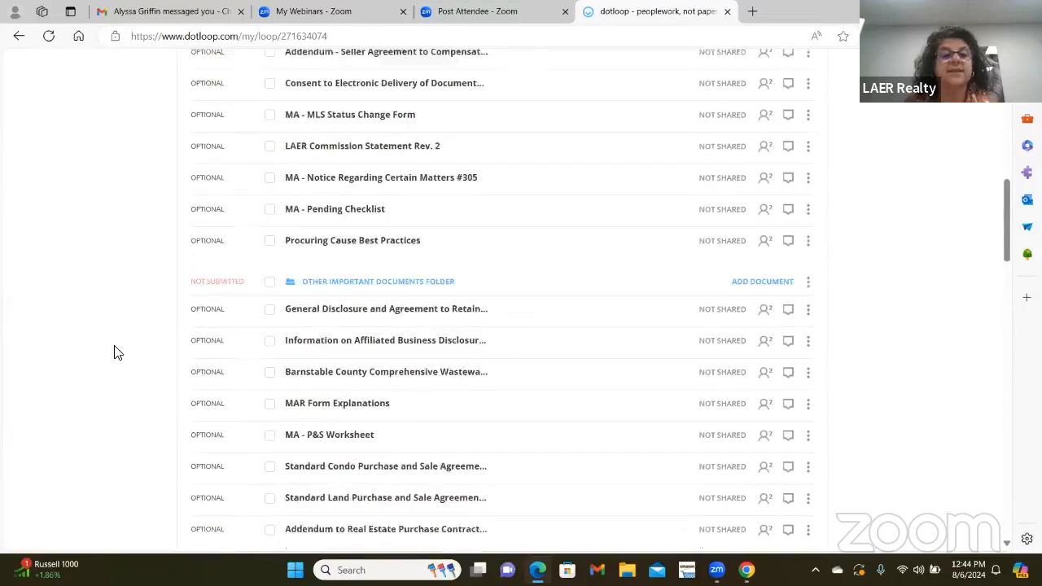
scroll(114, 352, up, 5)
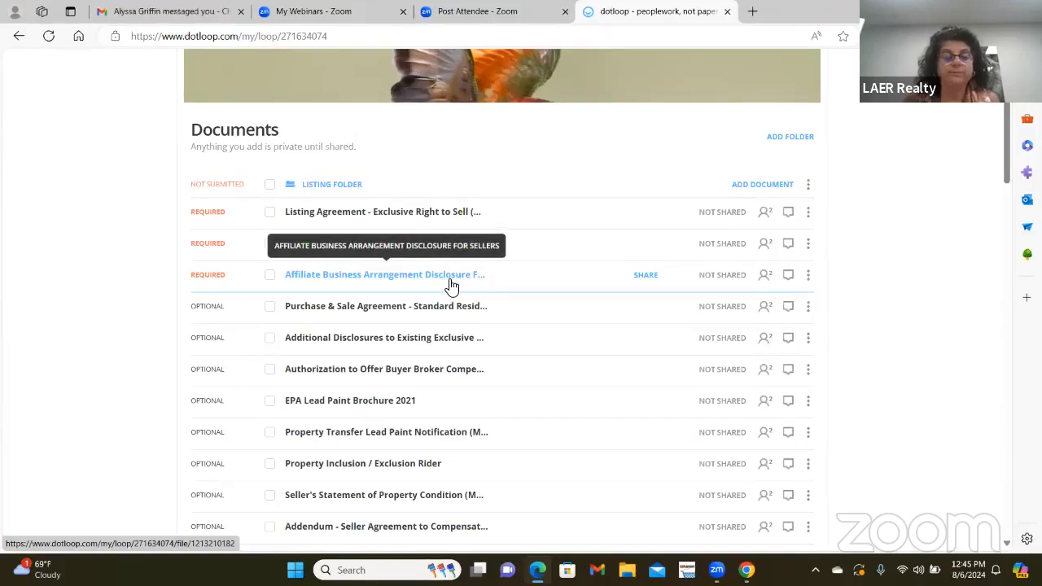
- Open the Exclusive Right to Sell agreement and autofill its seller and broker fields from the loop
click(406, 218)
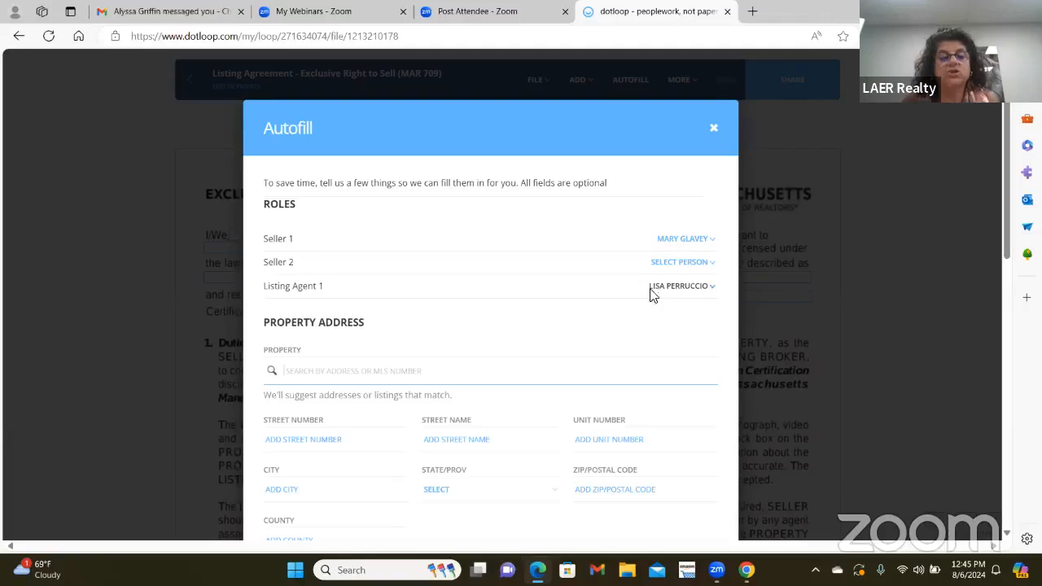
scroll(395, 318, down, 1)
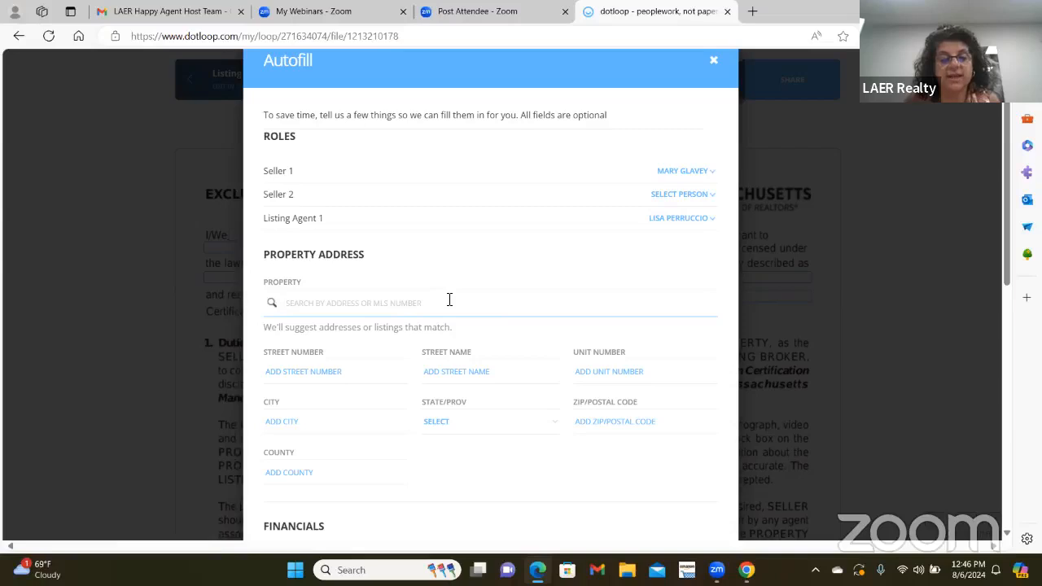
scroll(546, 302, down, 7)
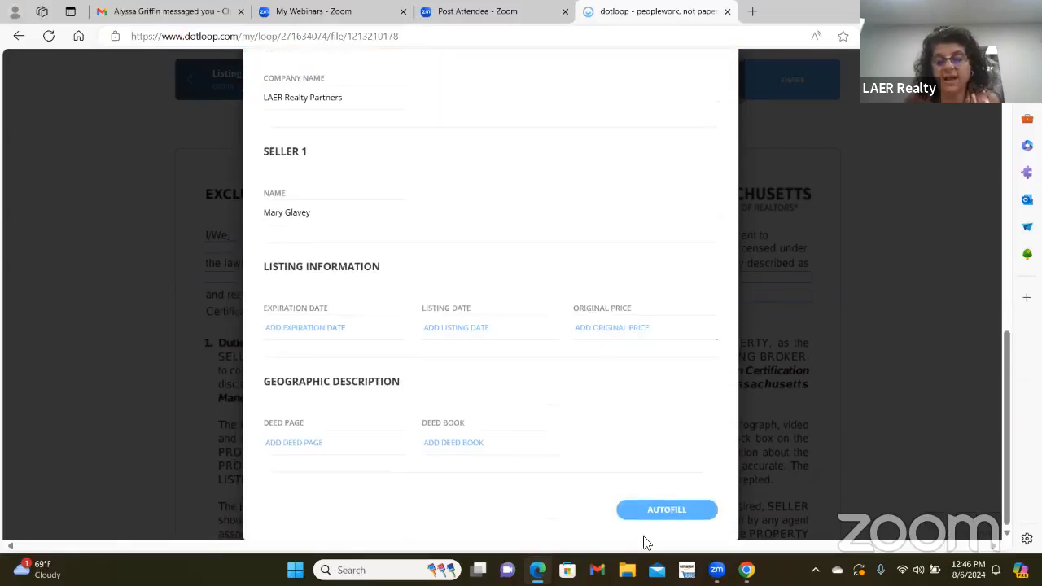
click(661, 510)
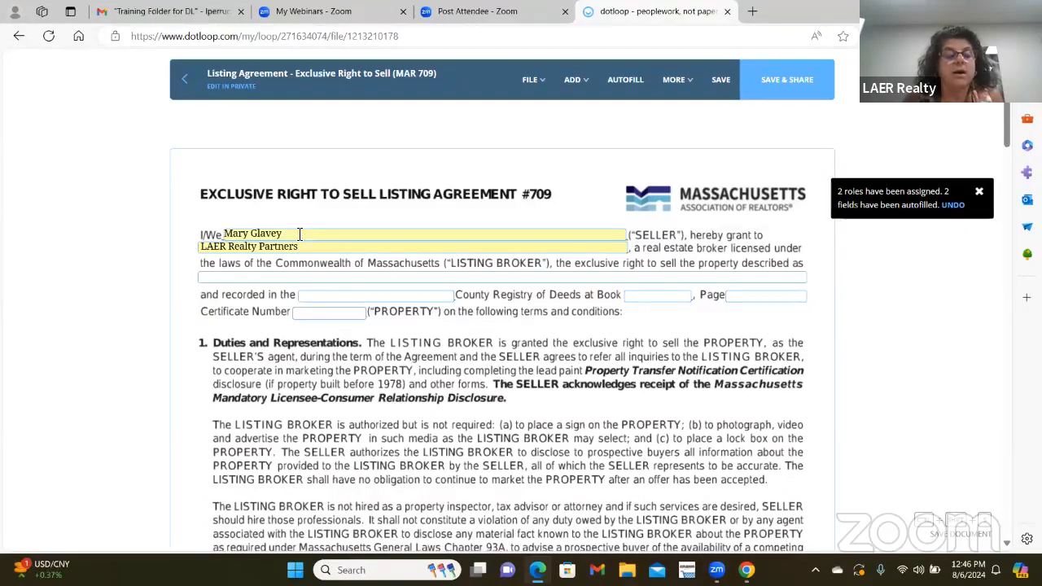
- Enter 'jfjfjf' as the property description and mark that the property has recording devices
click(361, 276)
text(jfjfjf)
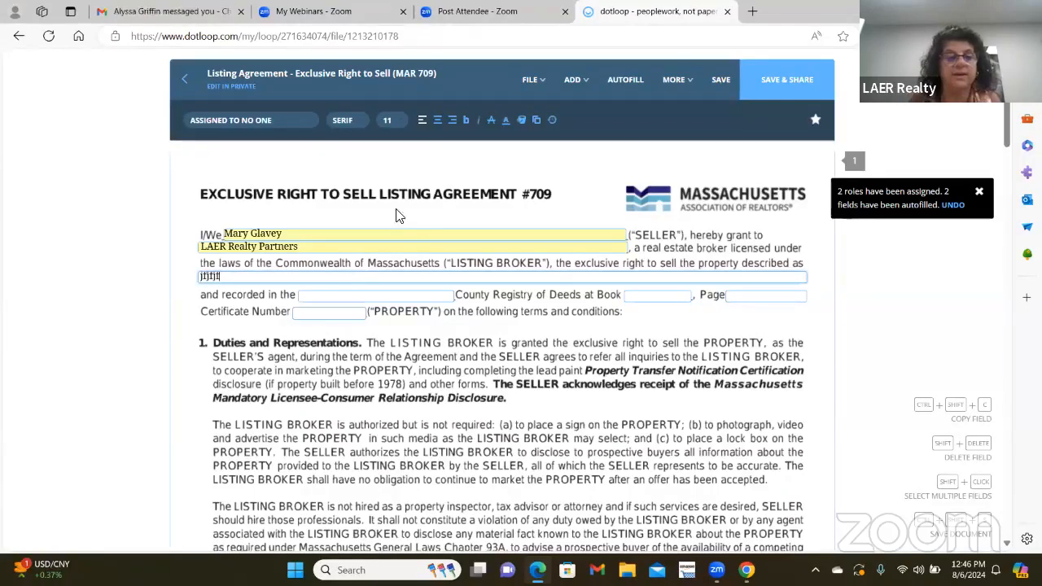
scroll(487, 367, down, 1)
scroll(487, 366, down, 5)
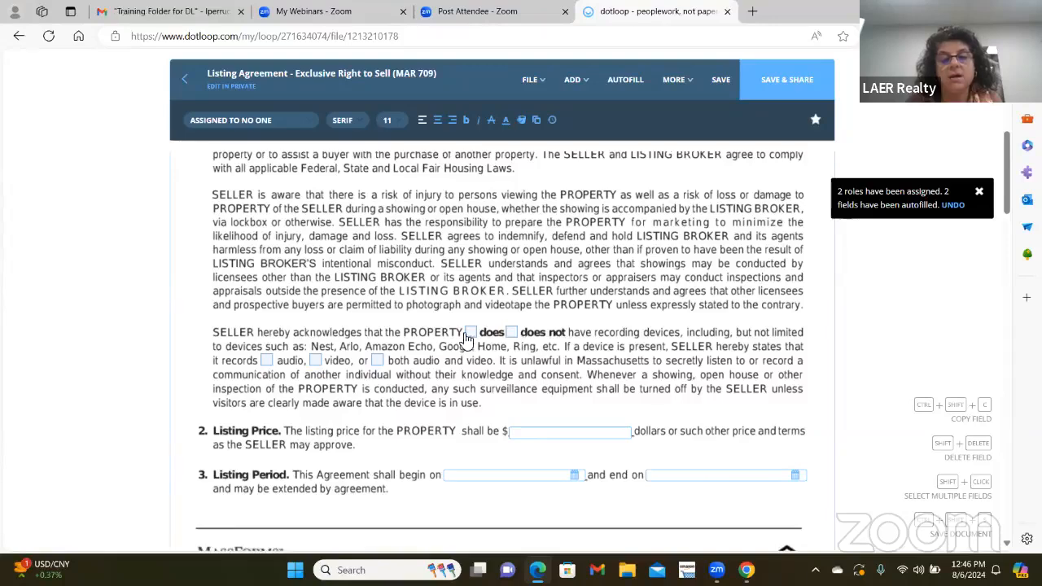
click(470, 333)
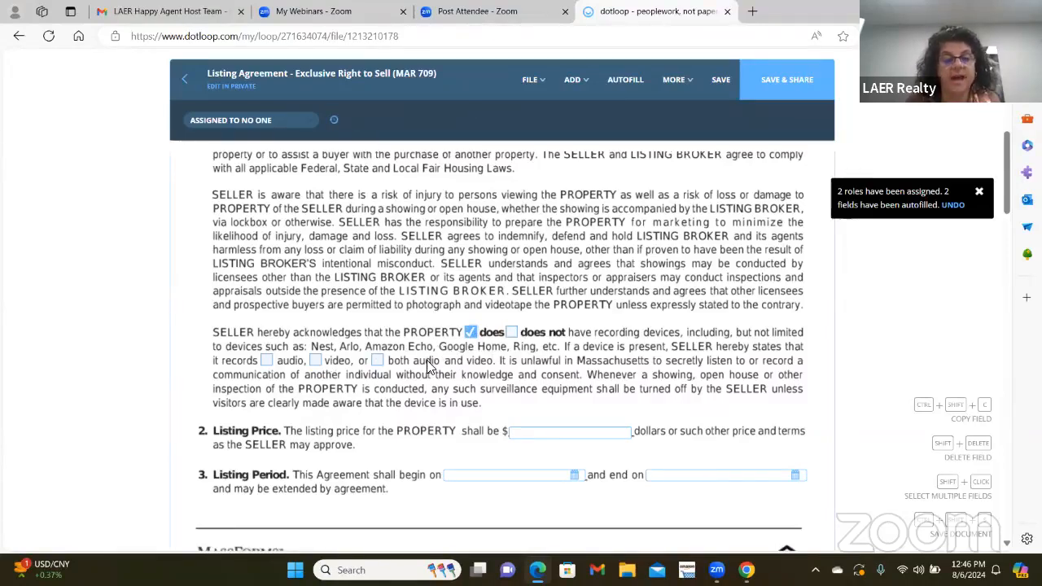
- Scroll to section 4, Listing Broker's Fee, and the Commission clause on page 2
scroll(430, 368, down, 2)
scroll(429, 368, down, 1)
scroll(419, 339, up, 1)
scroll(429, 333, down, 3)
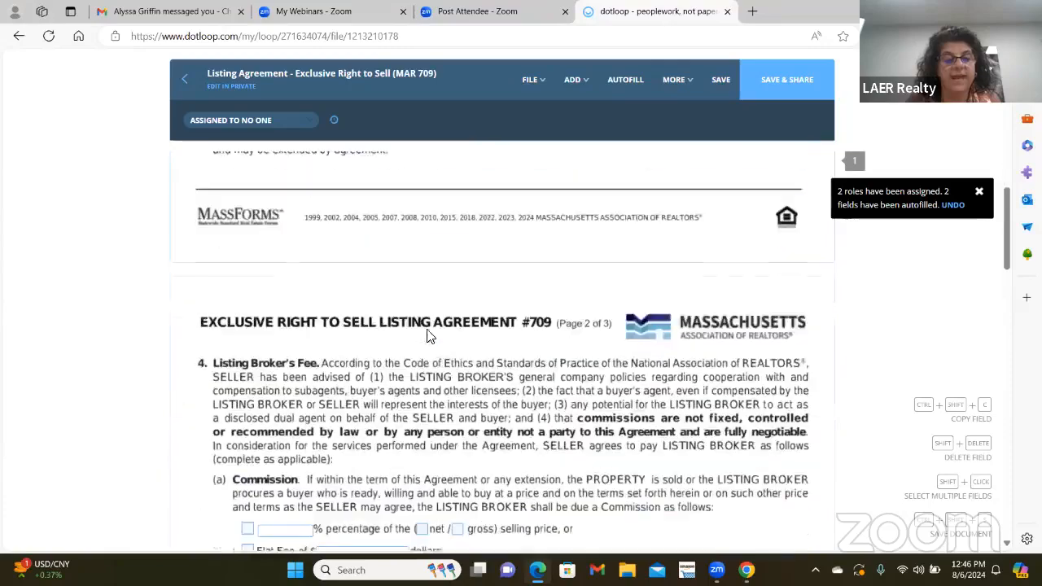
scroll(450, 348, down, 5)
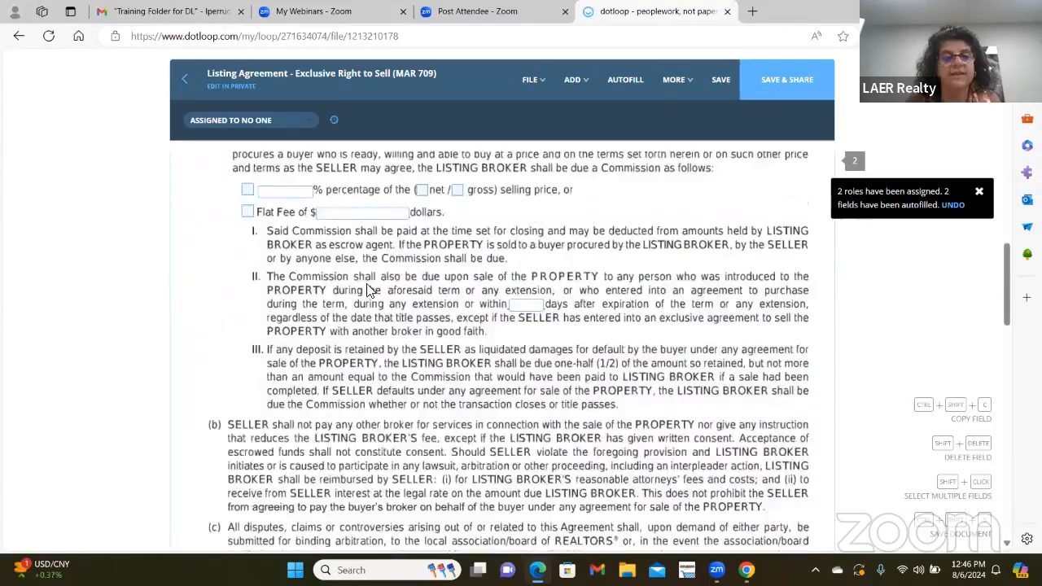
scroll(398, 291, up, 2)
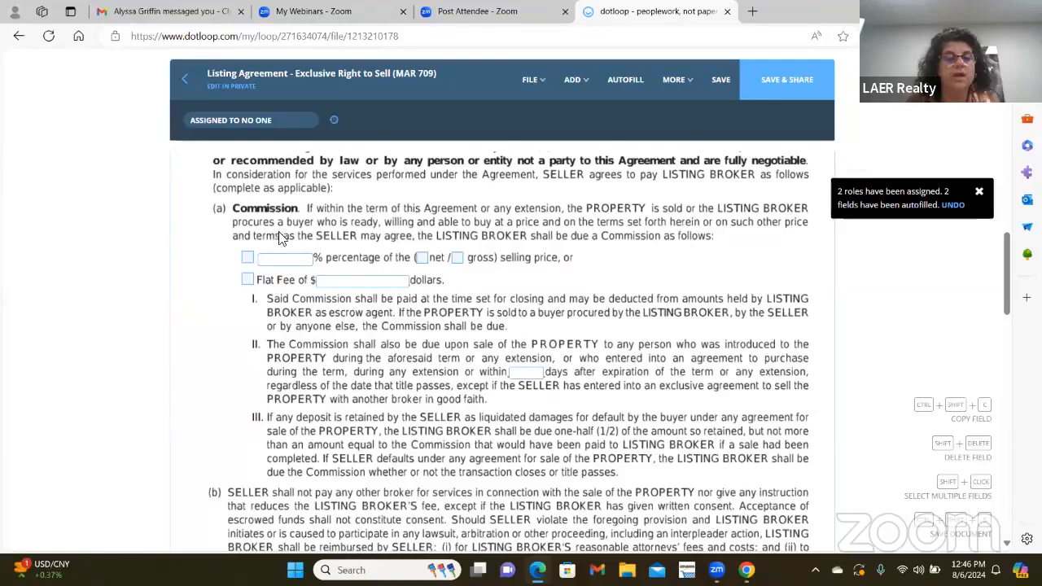
scroll(454, 303, up, 1)
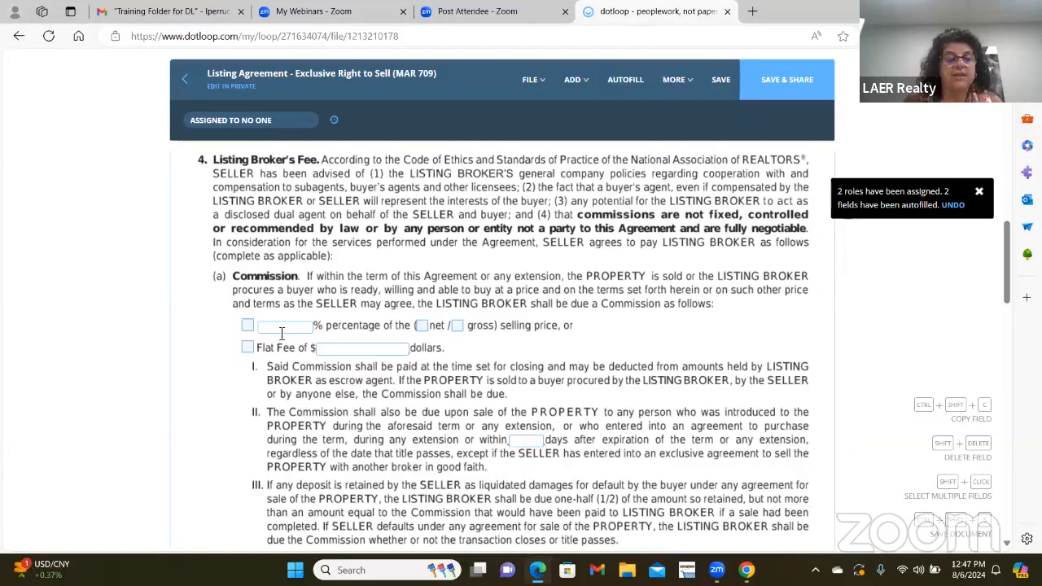
- Set the listing broker's commission to 3% based on the net selling price
click(307, 331)
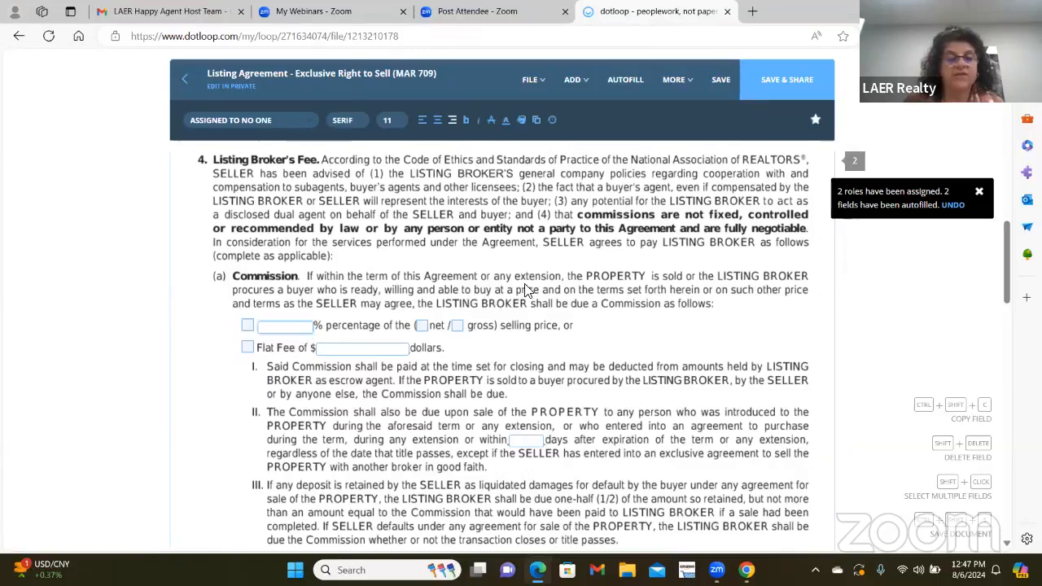
text(3)
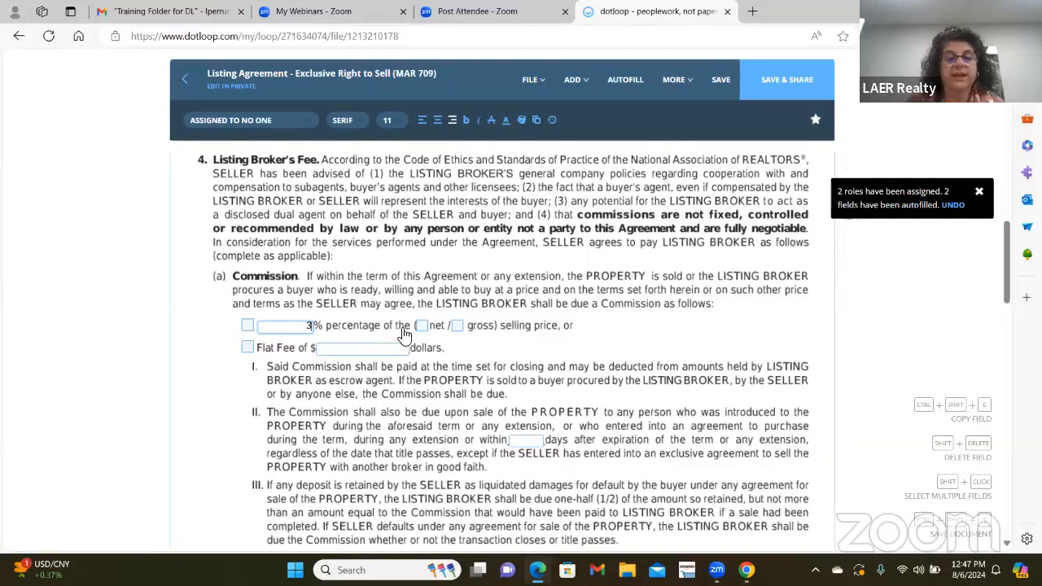
click(421, 326)
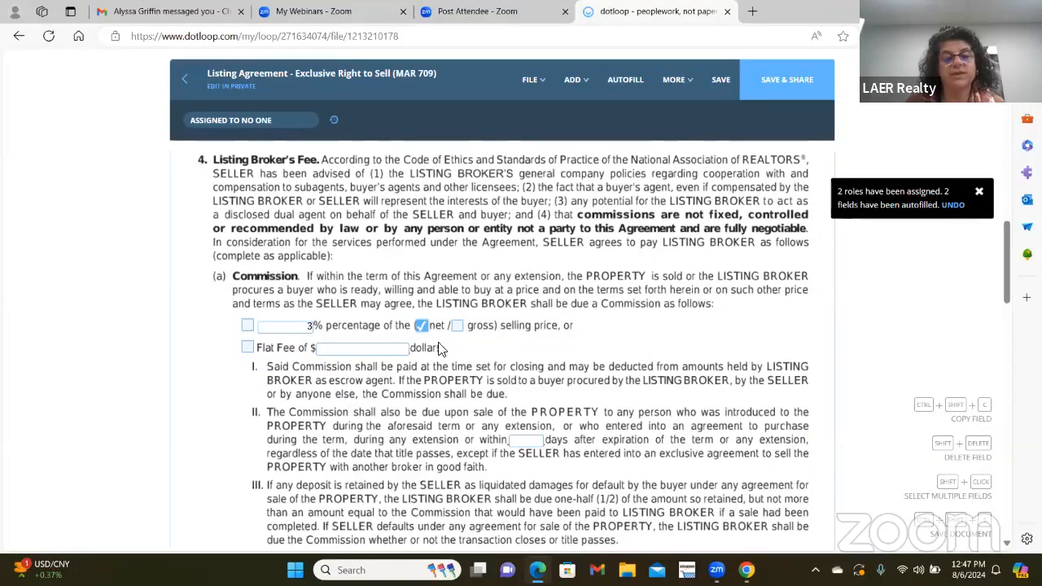
scroll(460, 309, down, 3)
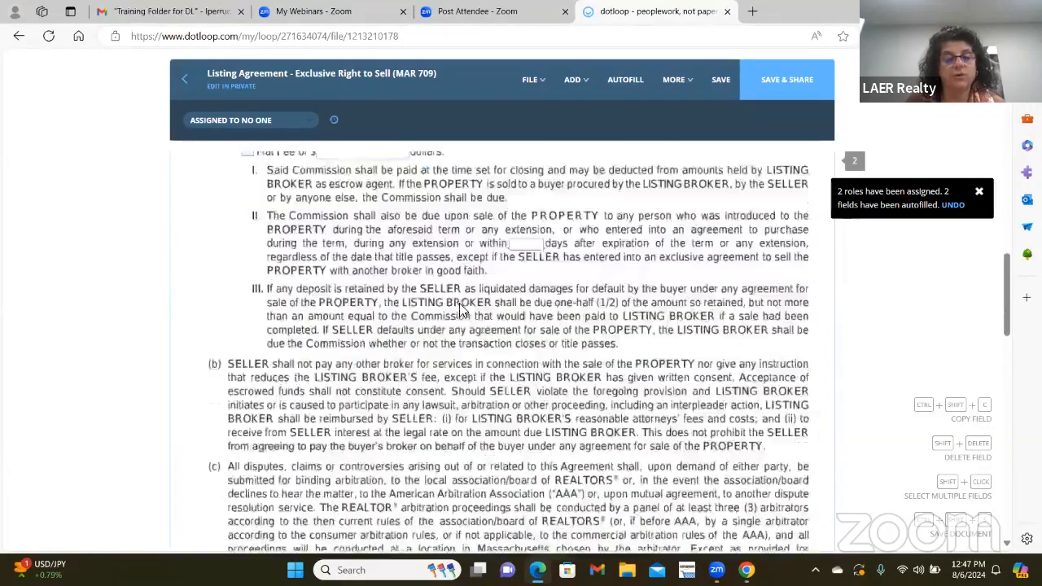
scroll(460, 310, down, 8)
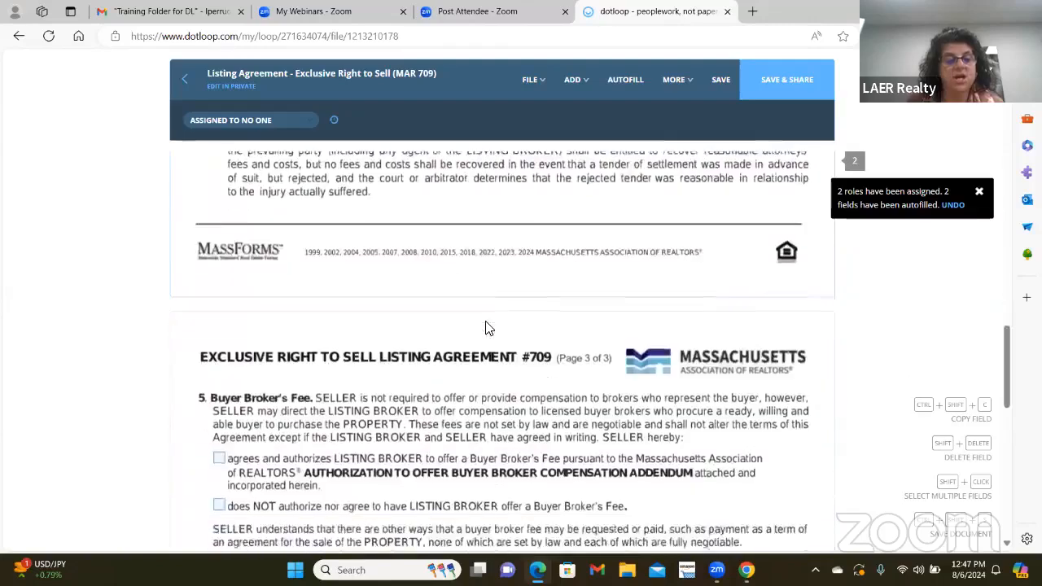
scroll(485, 328, down, 2)
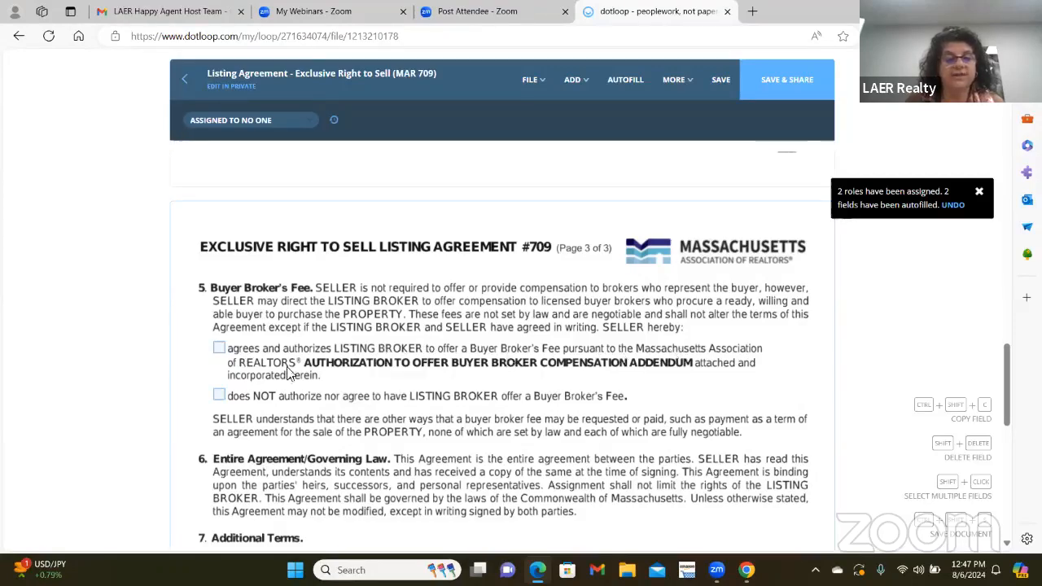
- Tick 'agrees and authorizes' for the Buyer Broker's Fee, then place the cursor in Additional Terms
click(220, 349)
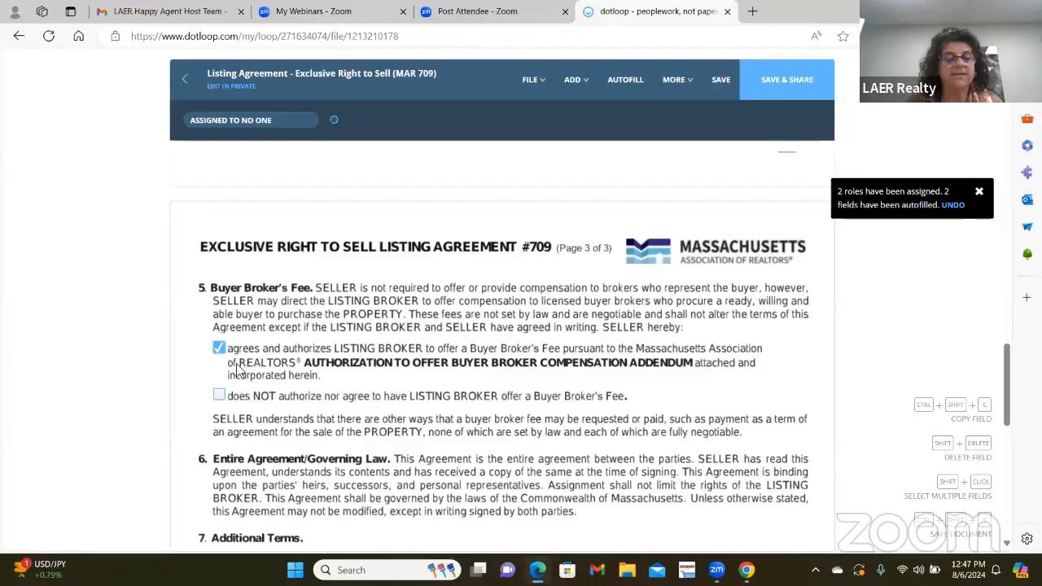
scroll(294, 385, down, 3)
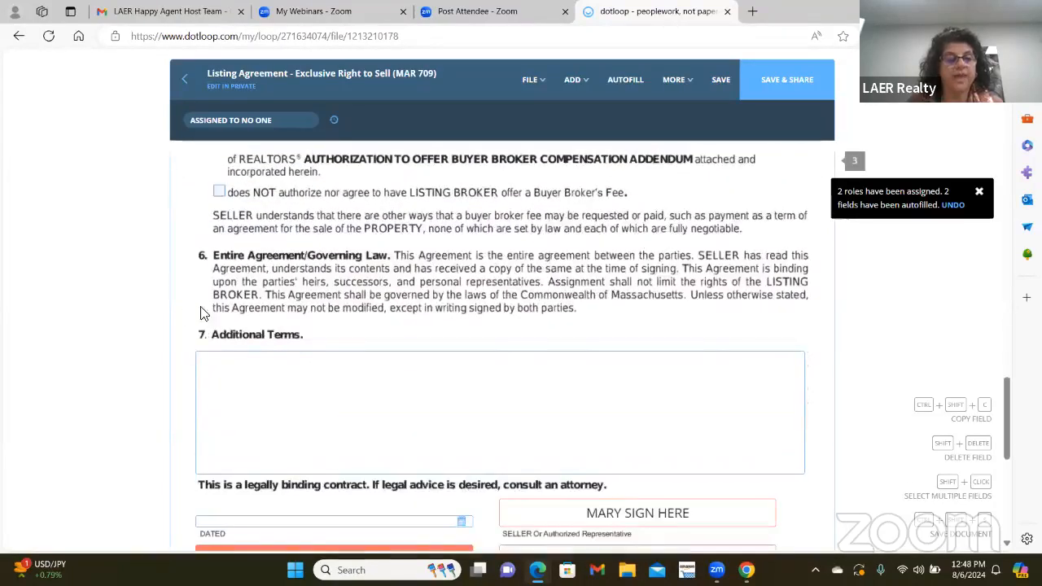
click(228, 369)
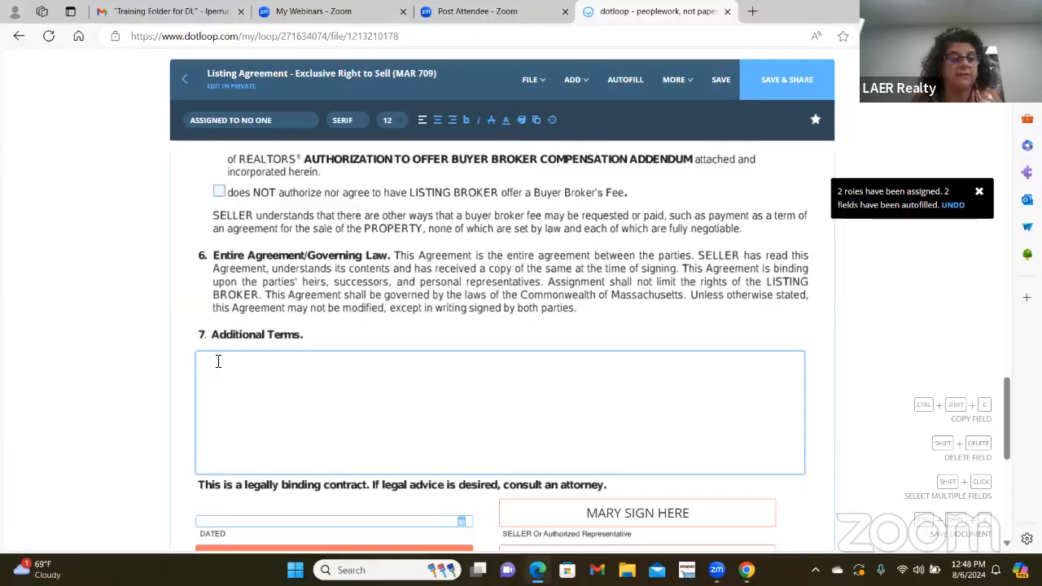
- Write 'LAER will receive 2% for unrepresented Buyers' in the Additional Terms box
text(LAER will re)
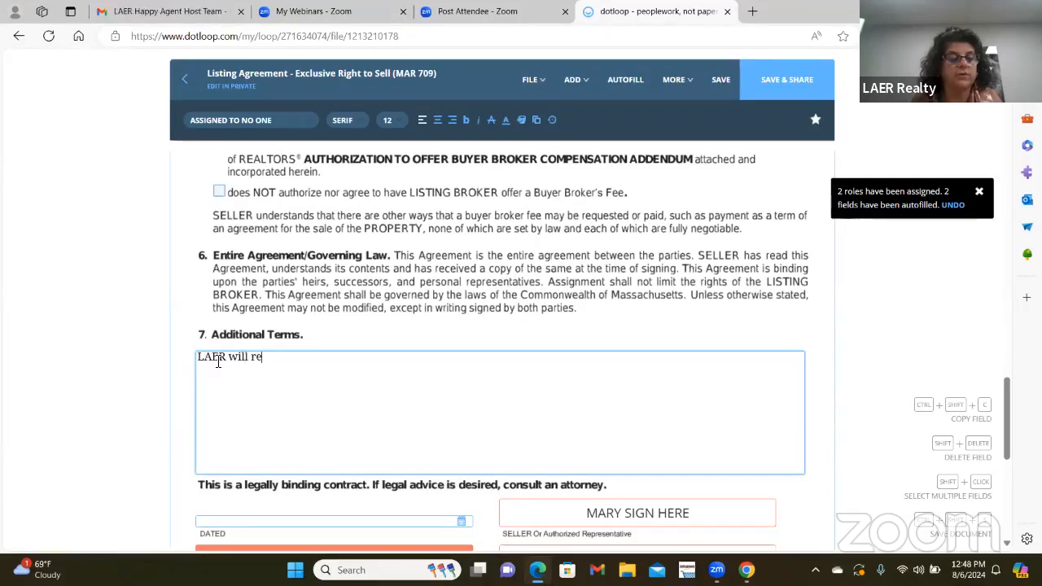
text(ceive )
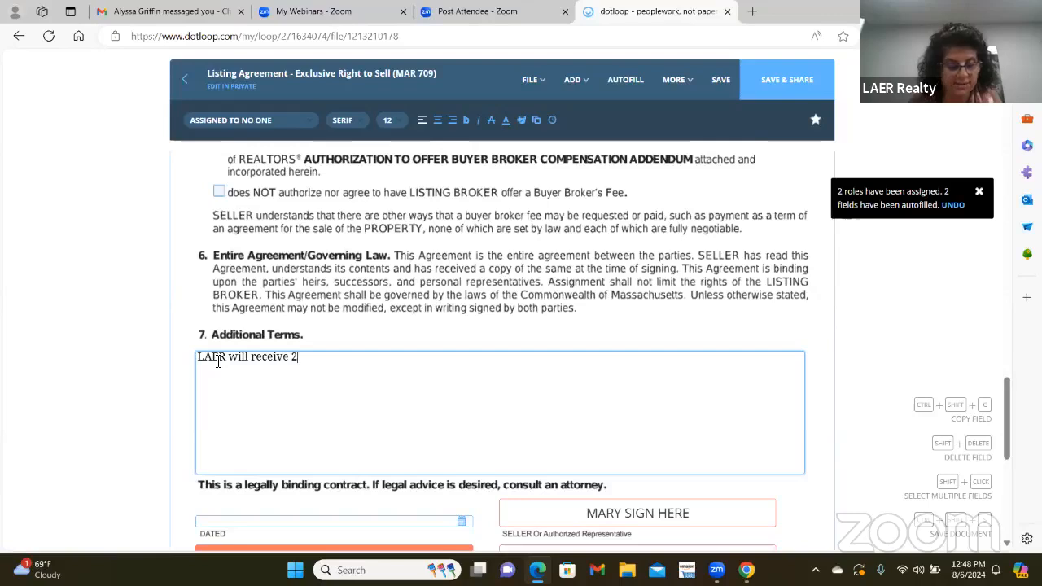
text(2% for)
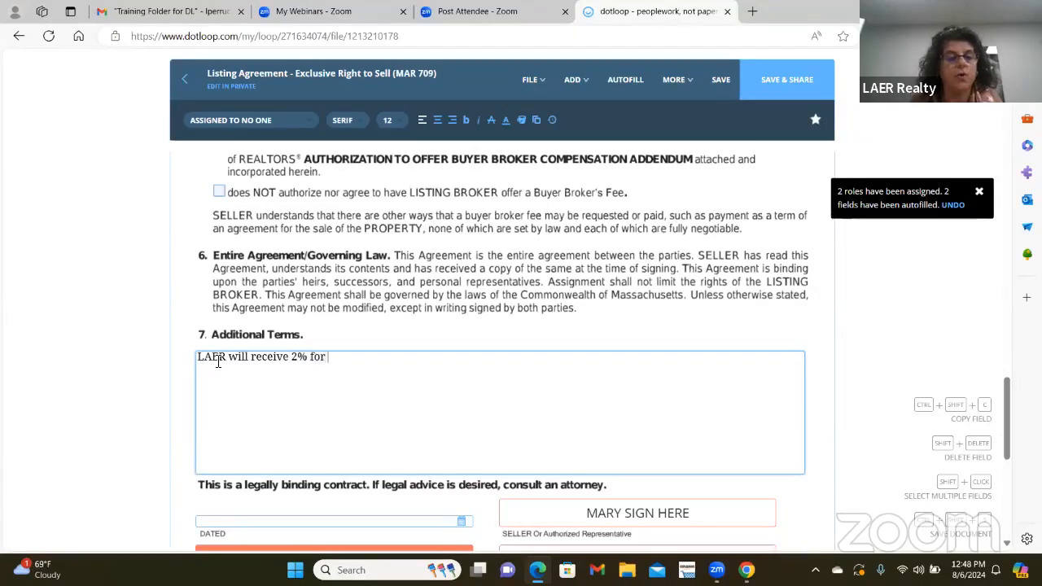
text( unrepres)
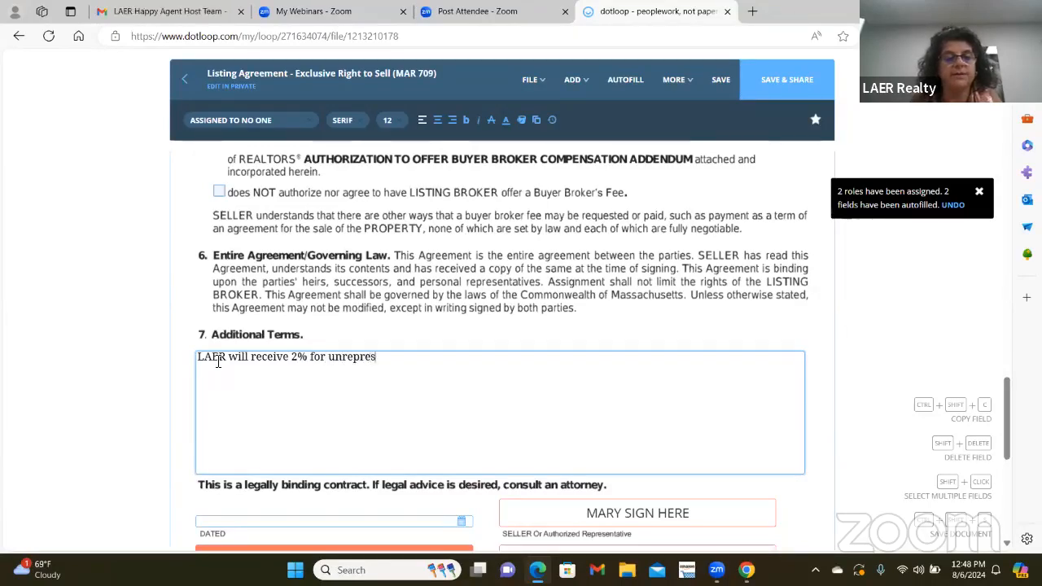
text(ent)
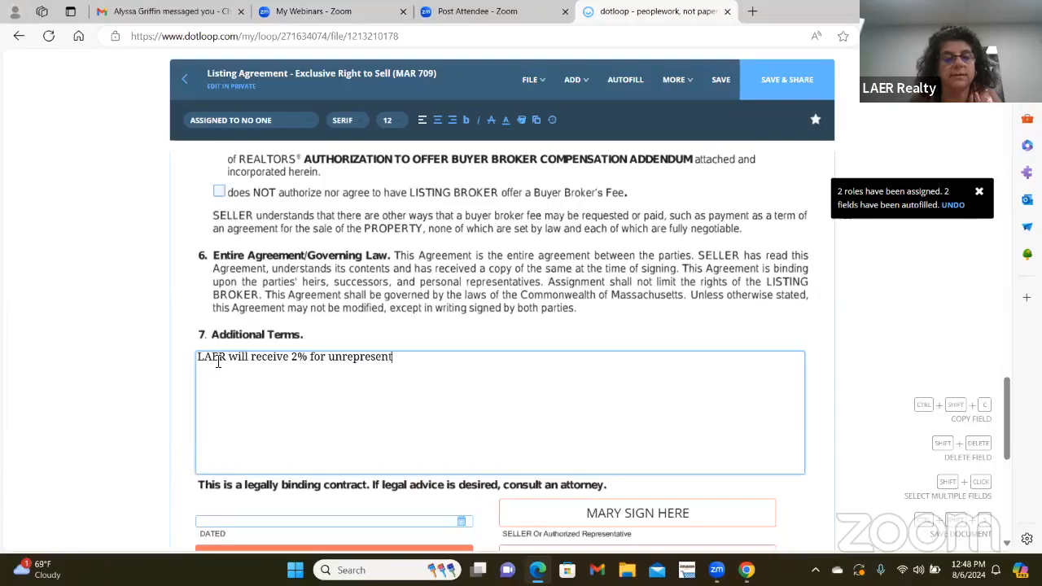
text(ed Buyers)
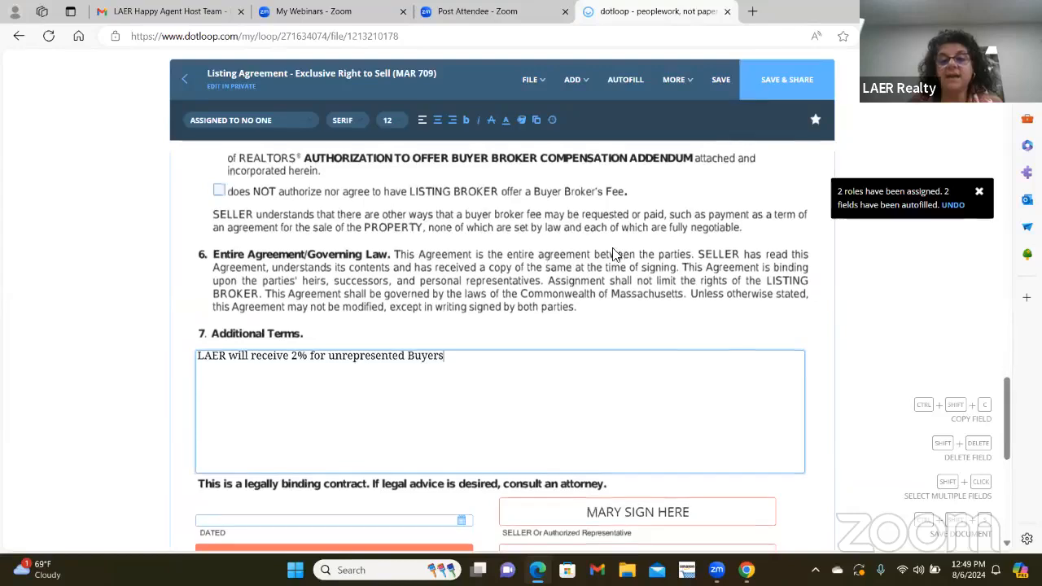
scroll(607, 291, down, 2)
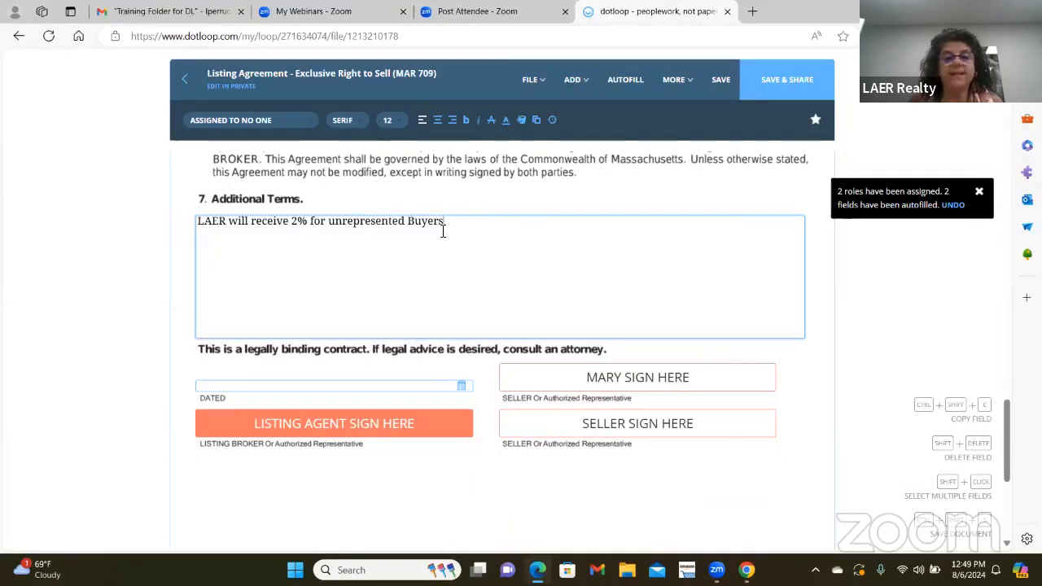
mouse_move(319, 438)
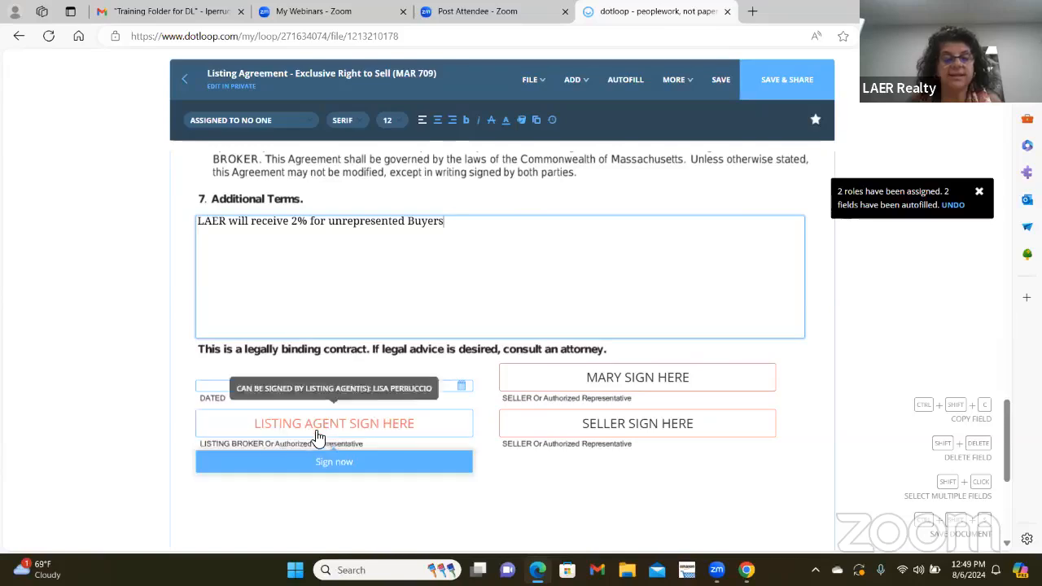
- Adopt the listing agent's signature and sign the listing broker line
click(349, 468)
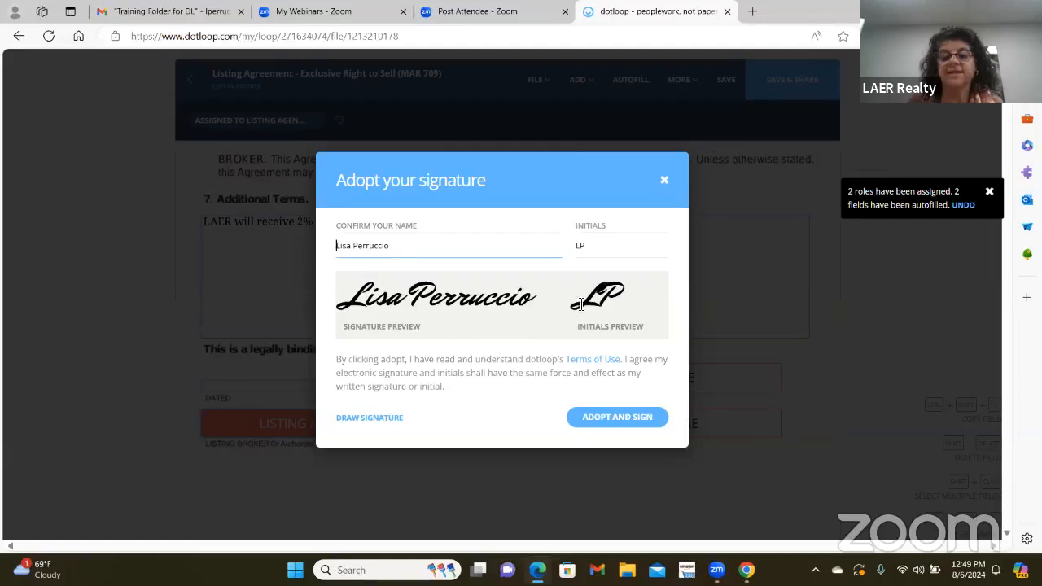
click(640, 422)
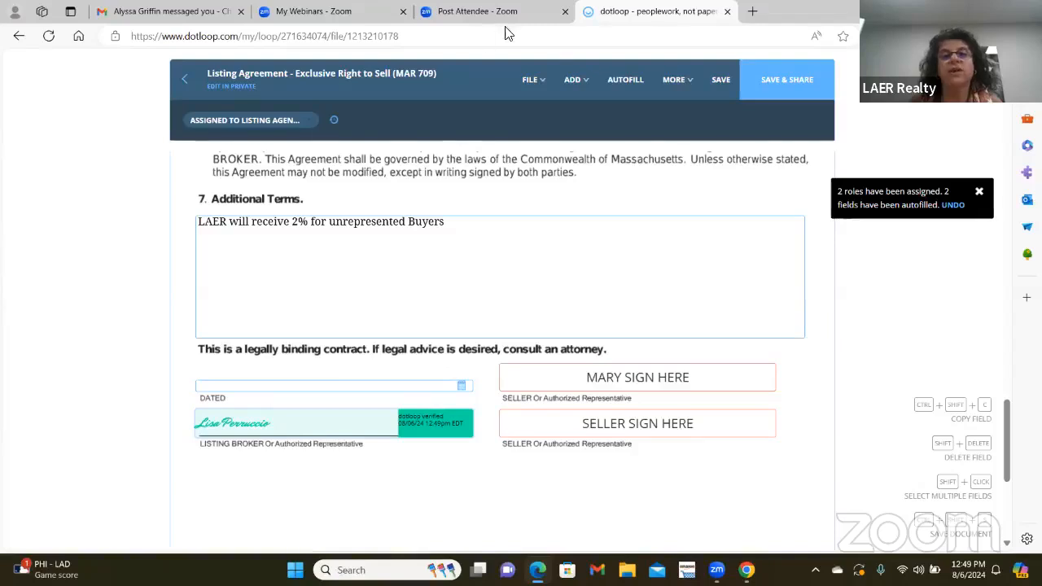
mouse_move(546, 83)
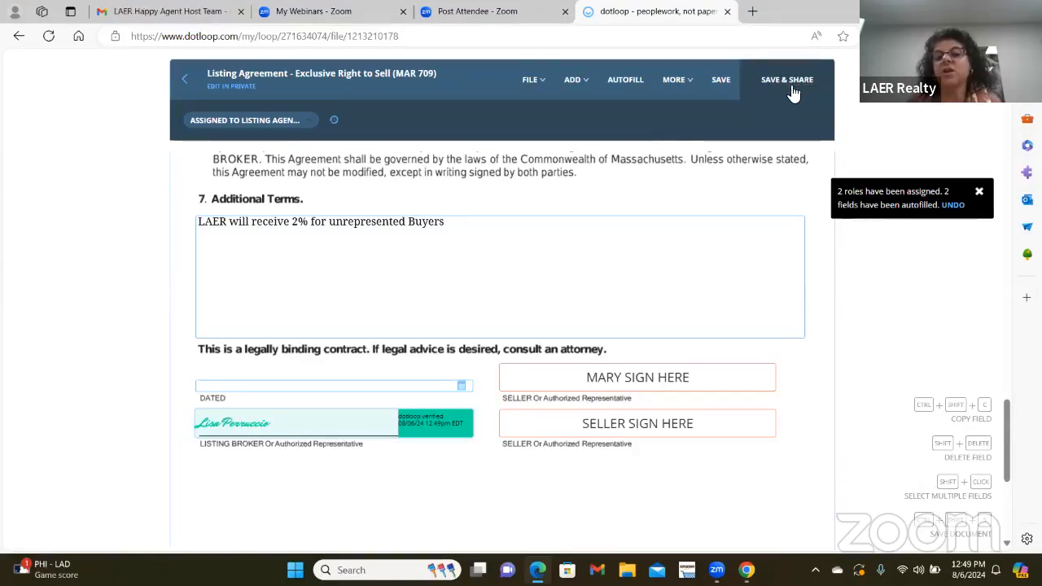
- Save the signed agreement and go back to the loop's Documents list without sharing it
click(721, 80)
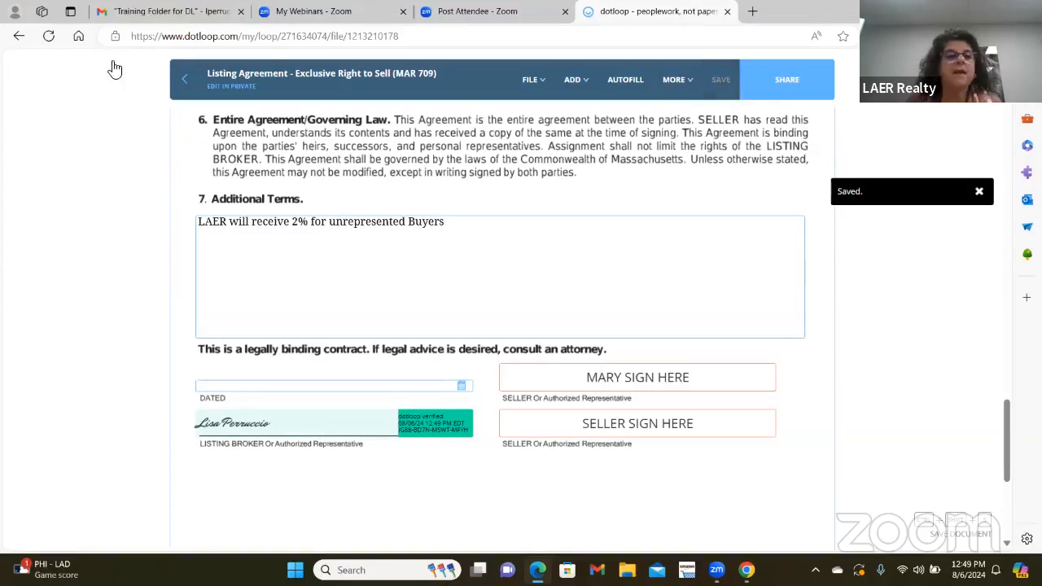
click(187, 84)
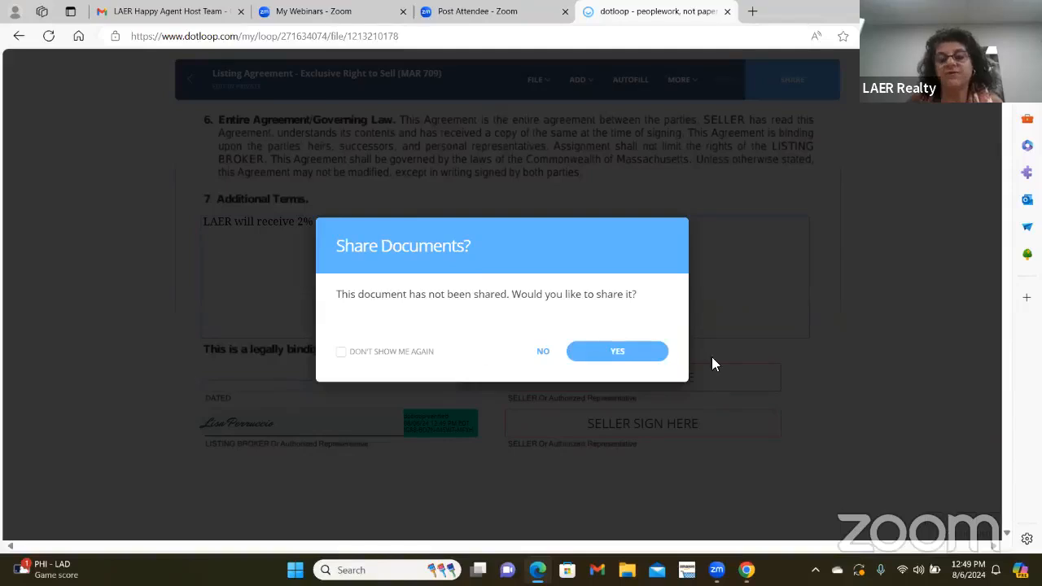
click(541, 351)
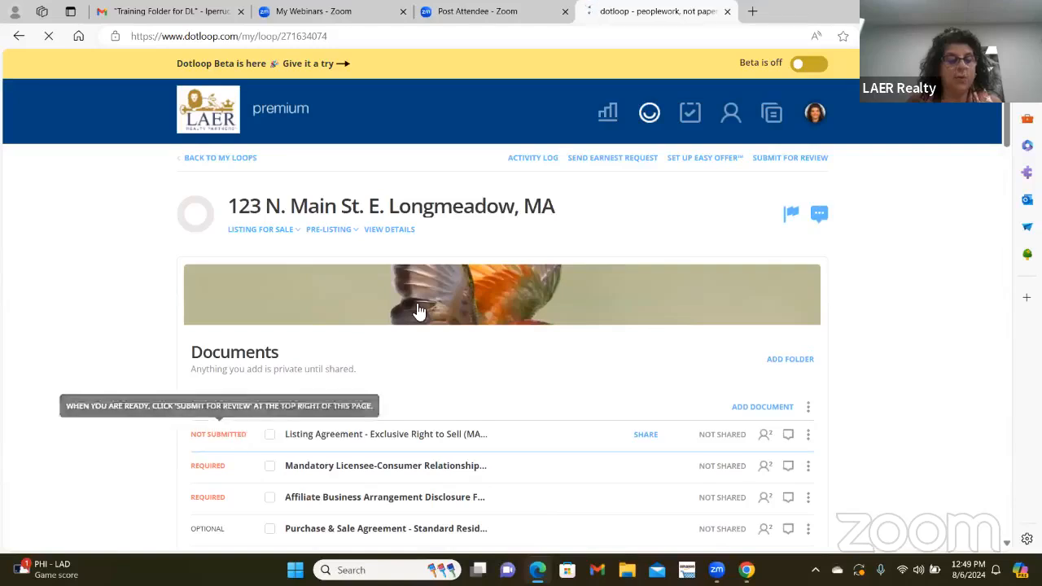
scroll(418, 311, down, 1)
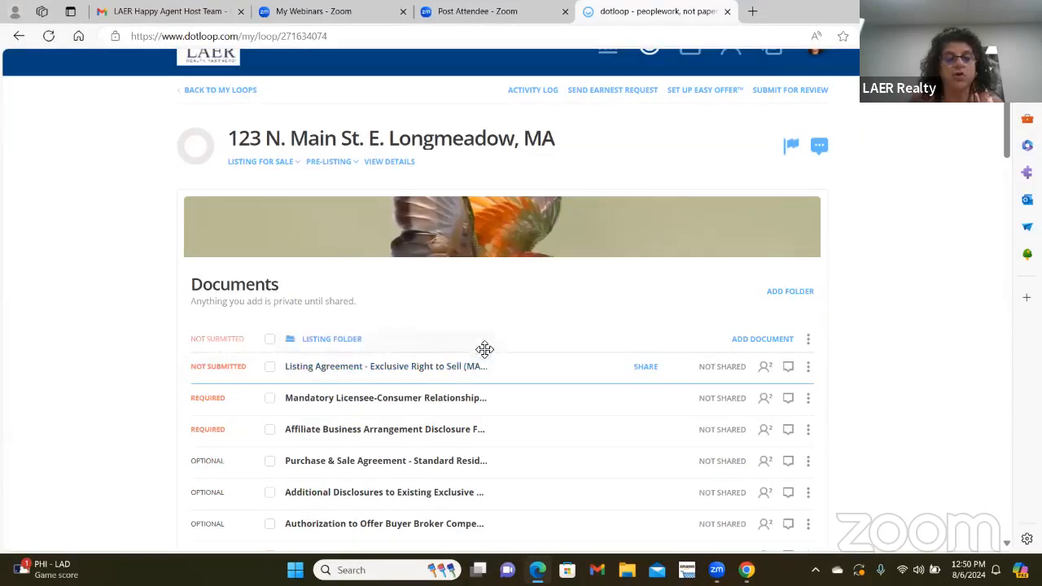
- Open the Relationship Disclosure, autofill its seller and listing agent, and tick Seller's agent
click(406, 401)
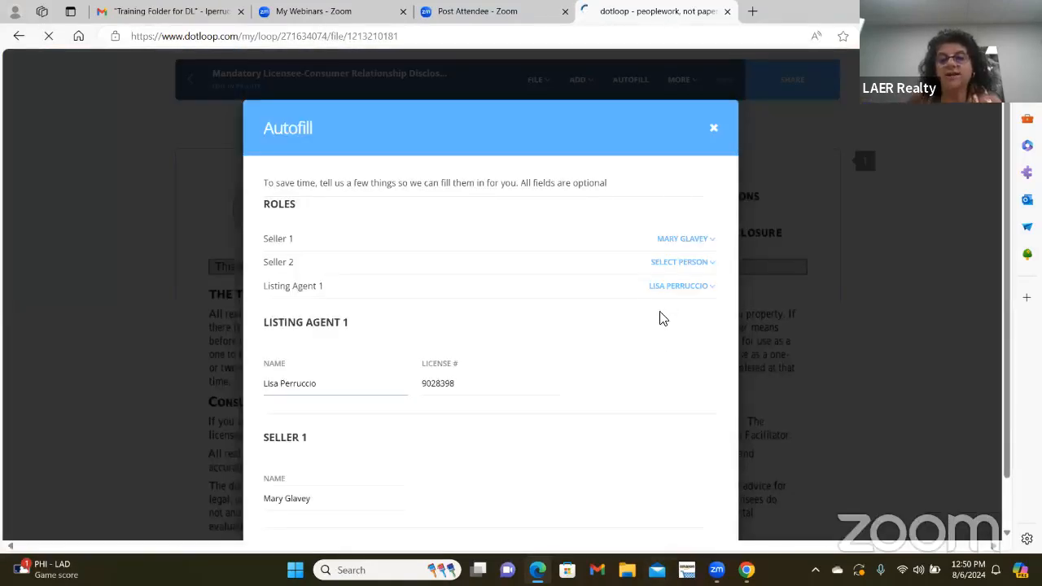
scroll(661, 319, down, 1)
click(681, 506)
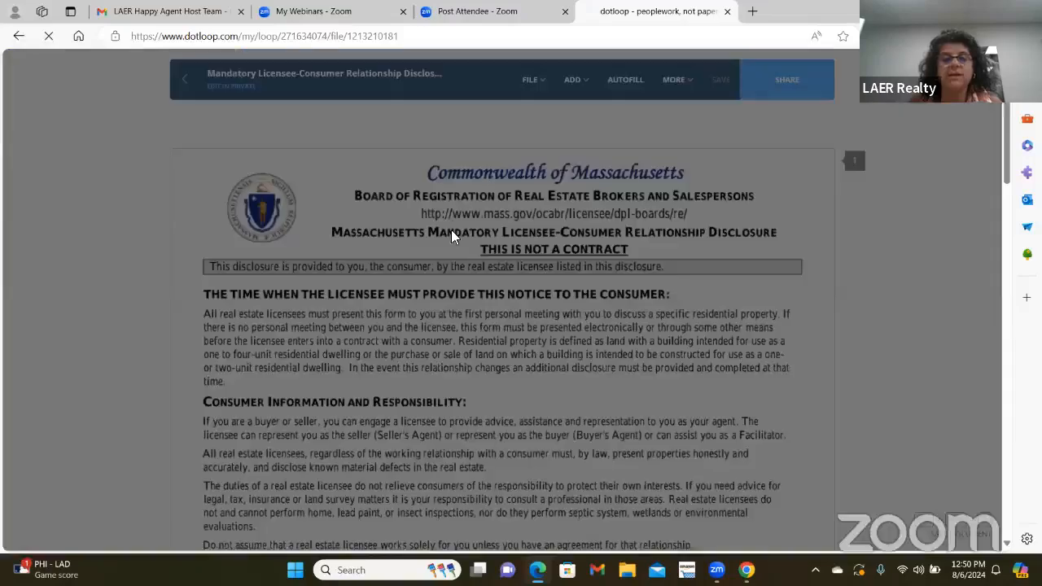
scroll(493, 301, down, 3)
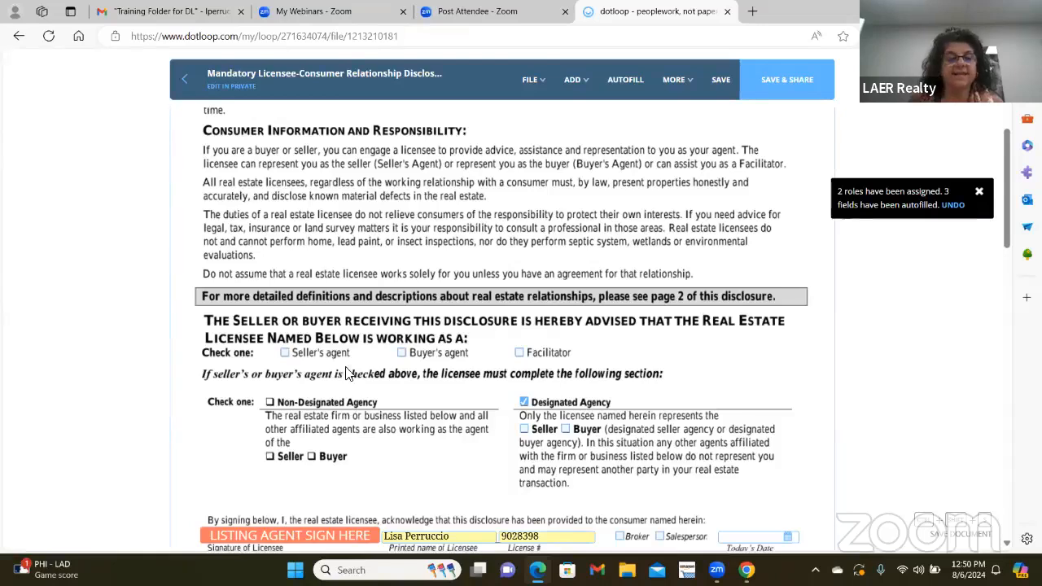
click(286, 354)
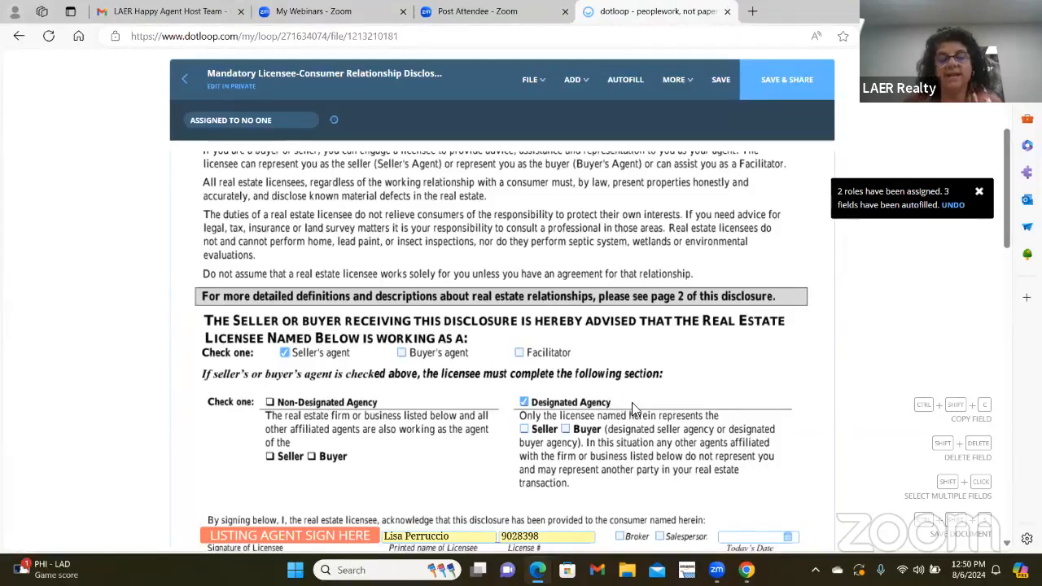
- Mark Designated Agency as representing the seller
scroll(656, 372, down, 1)
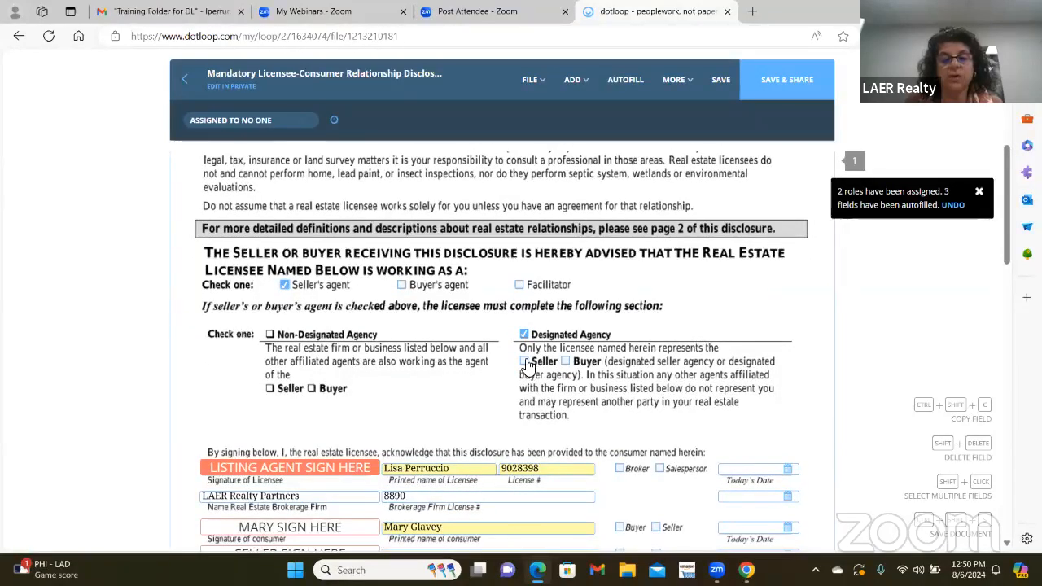
click(523, 361)
scroll(596, 314, down, 1)
scroll(595, 315, down, 2)
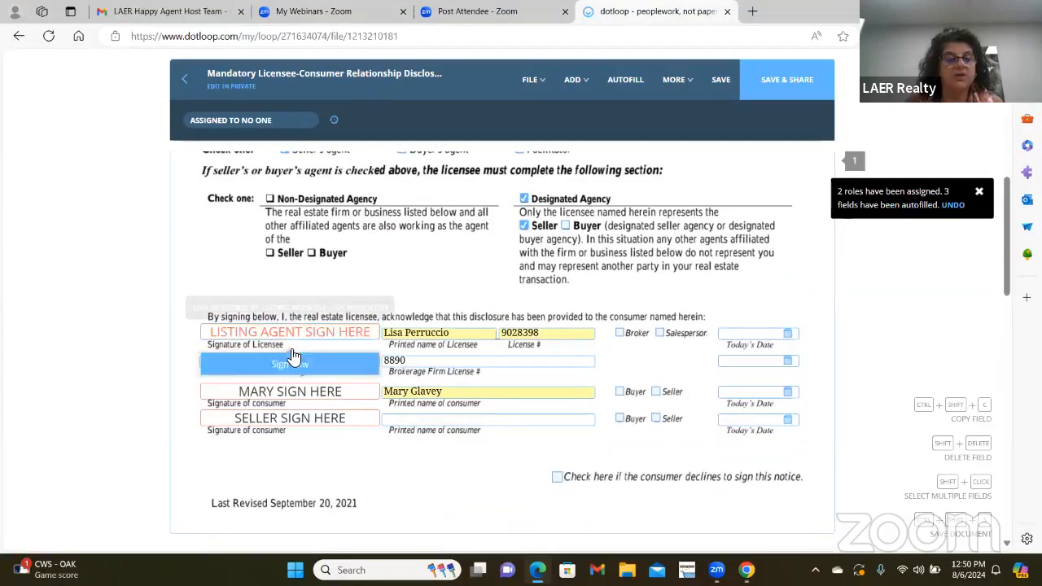
- Sign the licensee line with the adopted signature, tick Broker, and mark the first consumer as Seller
click(307, 369)
click(308, 369)
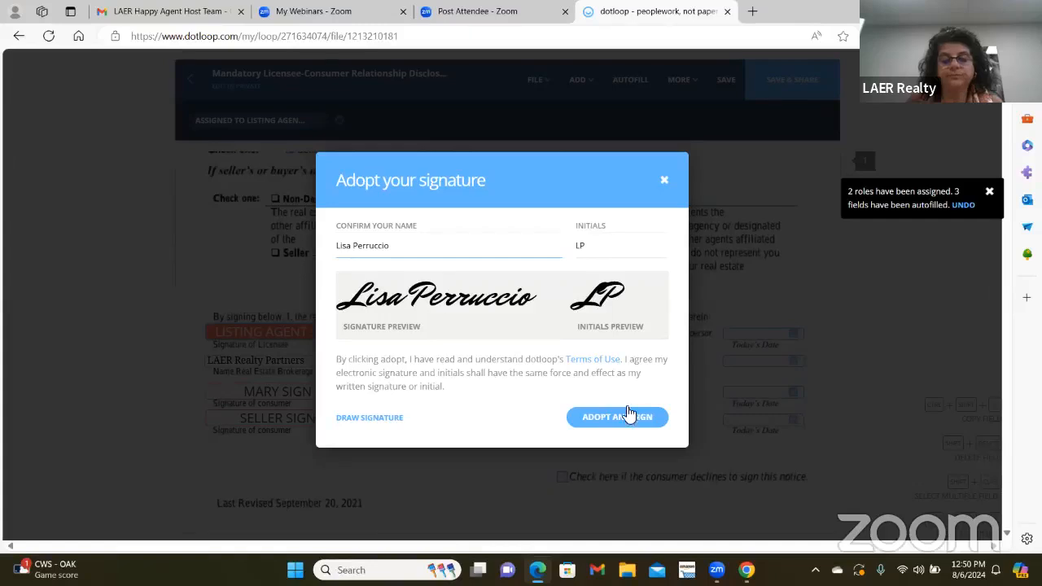
click(627, 416)
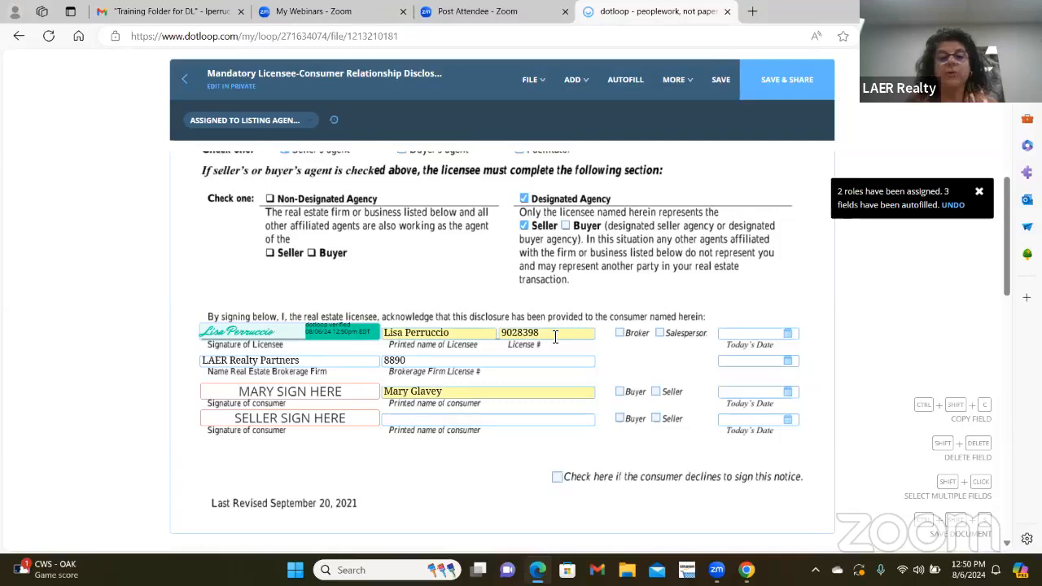
click(620, 336)
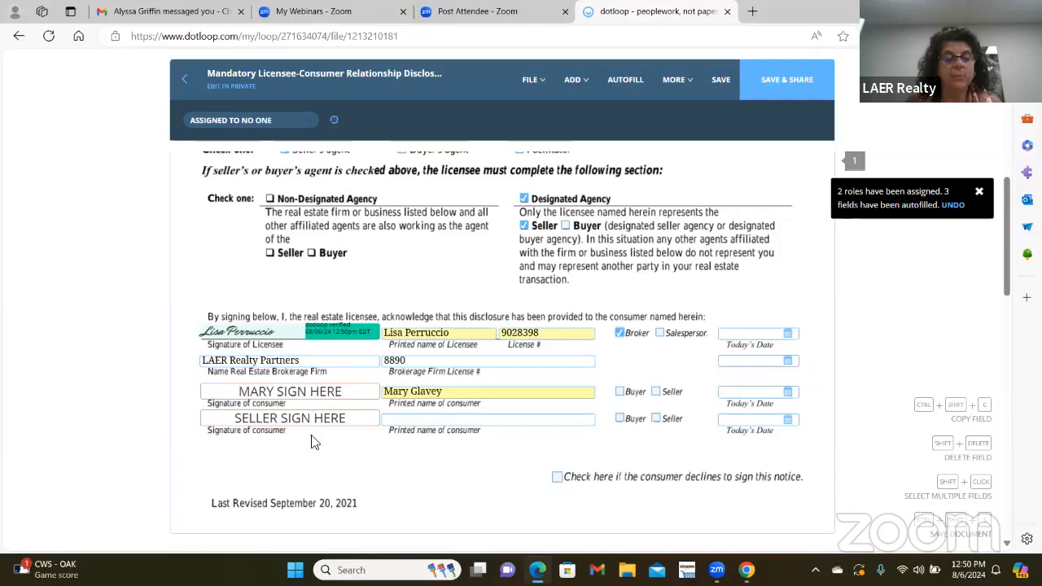
click(656, 392)
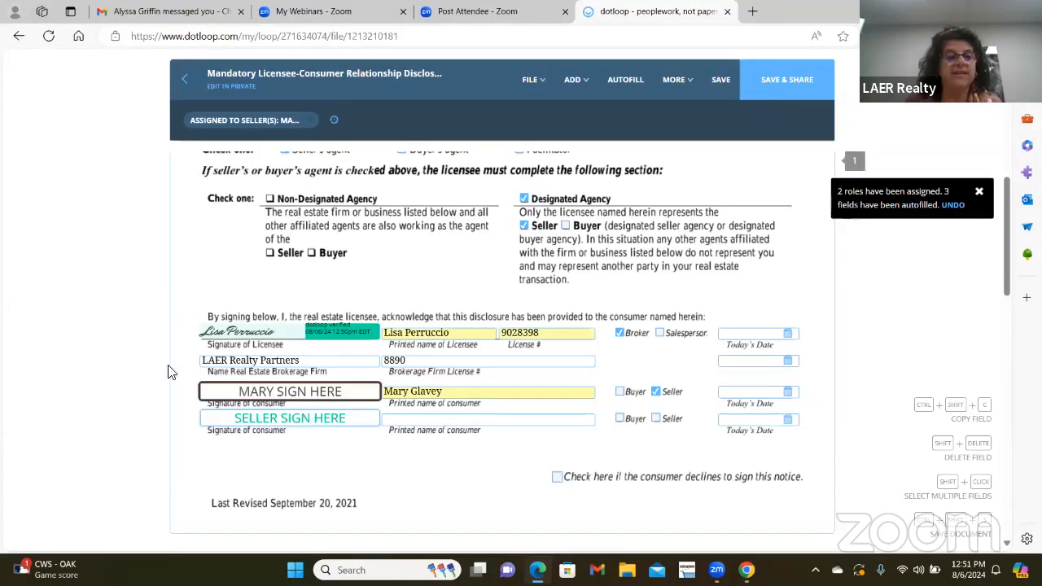
- Set the second seller signature to NO ONE, save the disclosure, and return to the loop without sharing
click(245, 121)
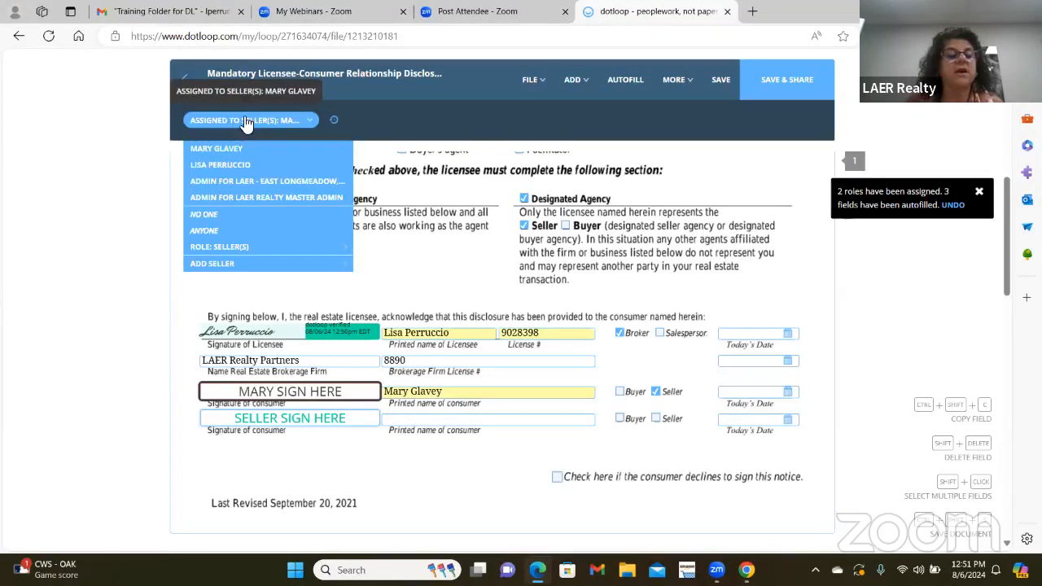
click(233, 215)
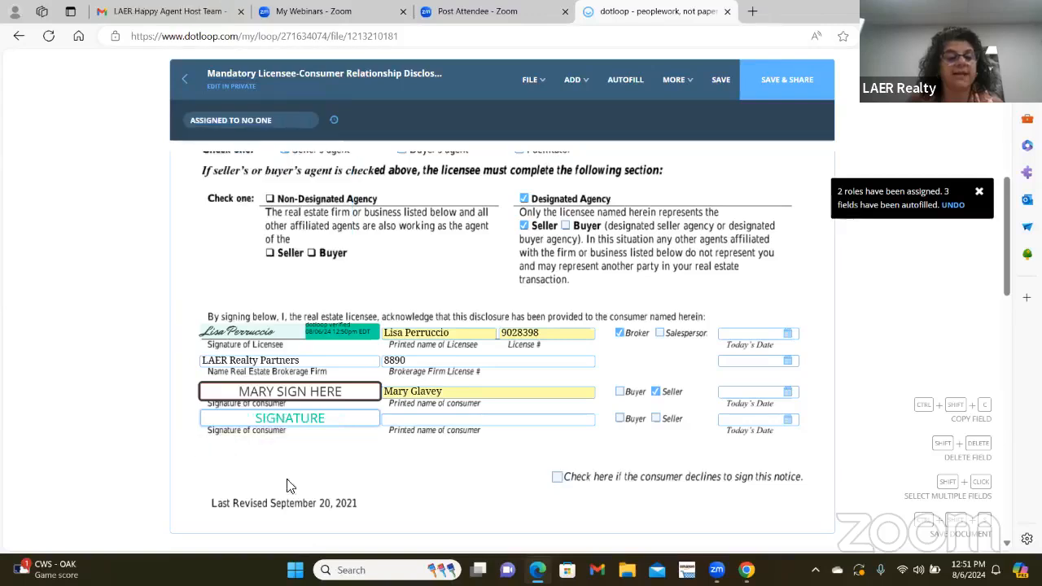
click(722, 86)
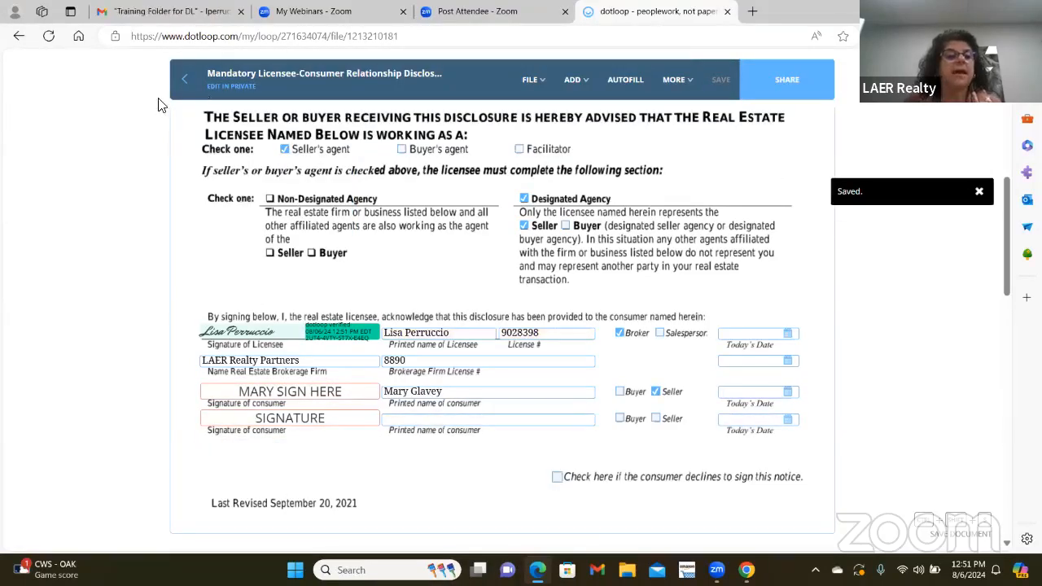
click(187, 79)
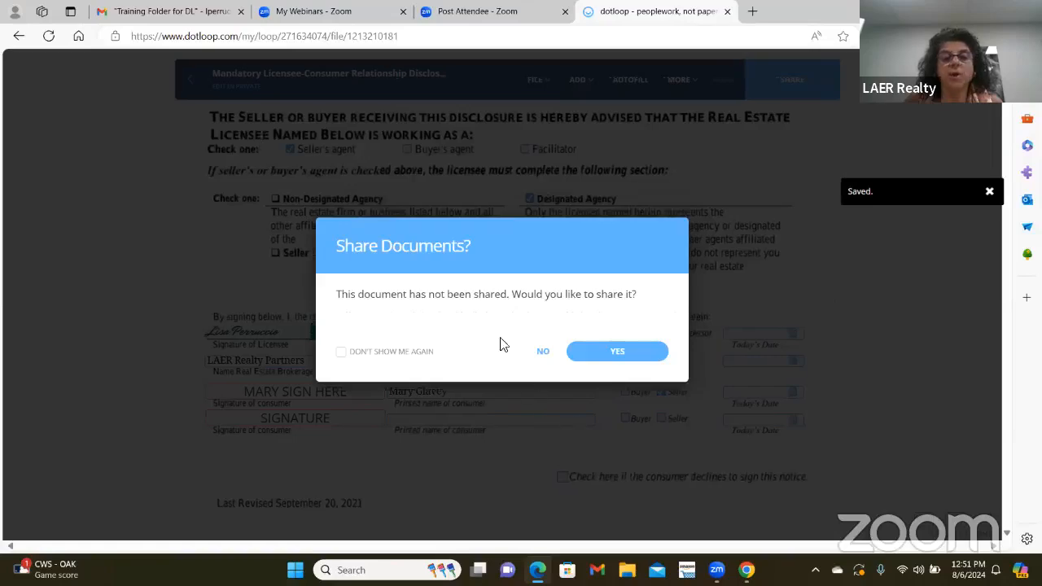
click(543, 351)
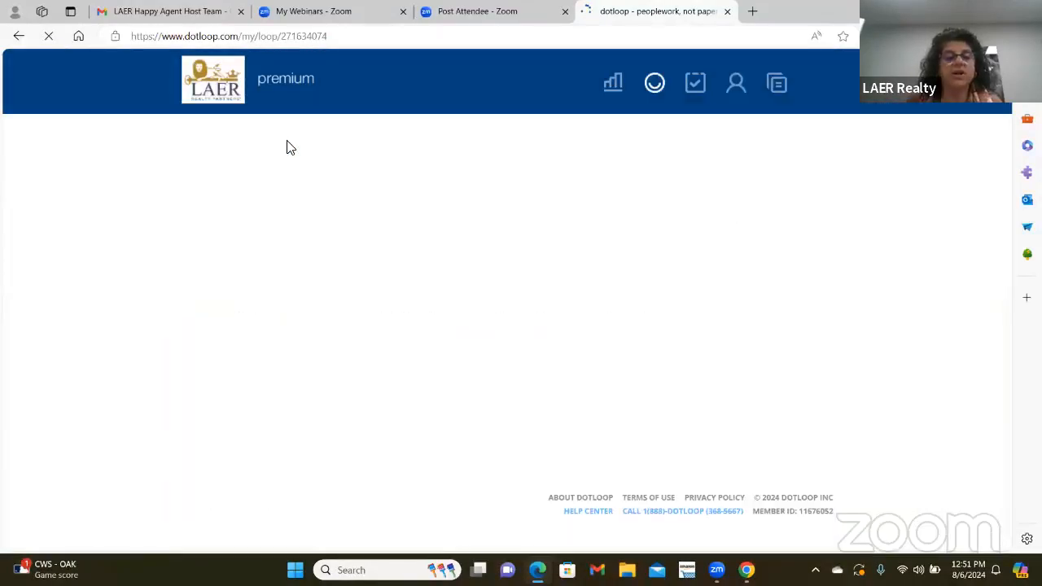
scroll(470, 367, down, 3)
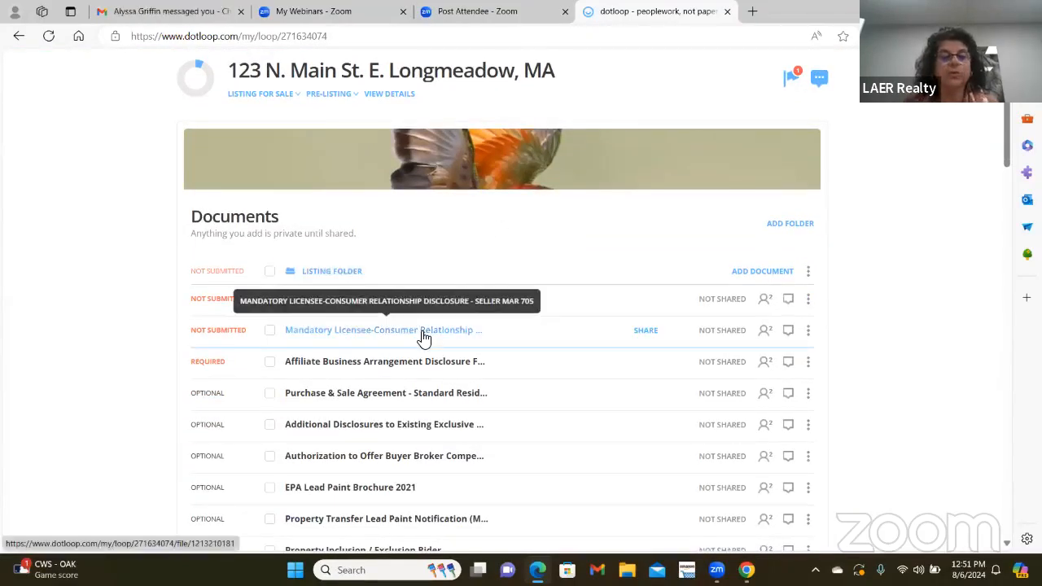
drag(421, 337, 449, 307)
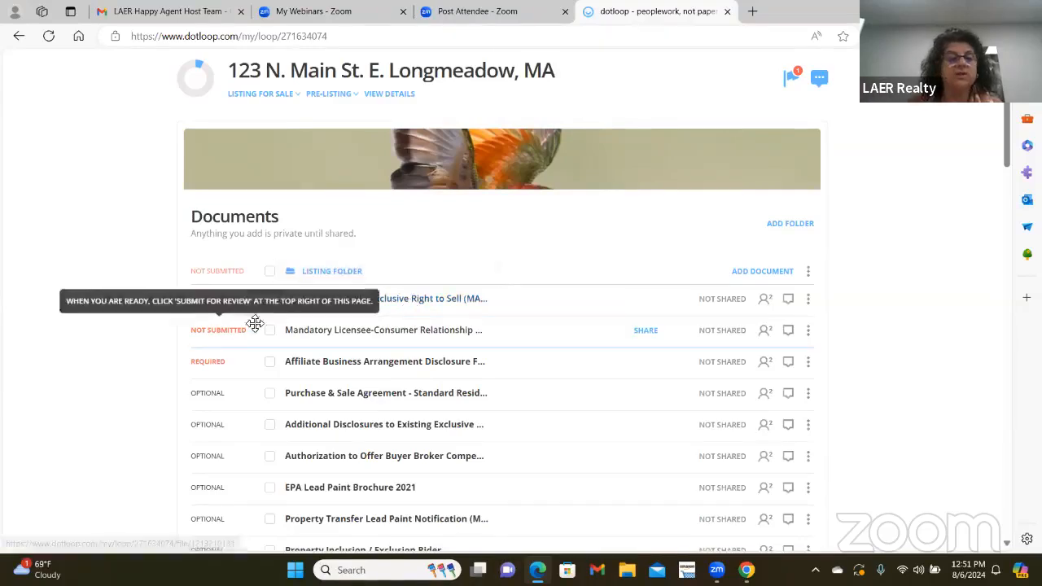
- Autofill the seller on the Affiliate Business Arrangement Disclosure For Sellers and save it
click(360, 365)
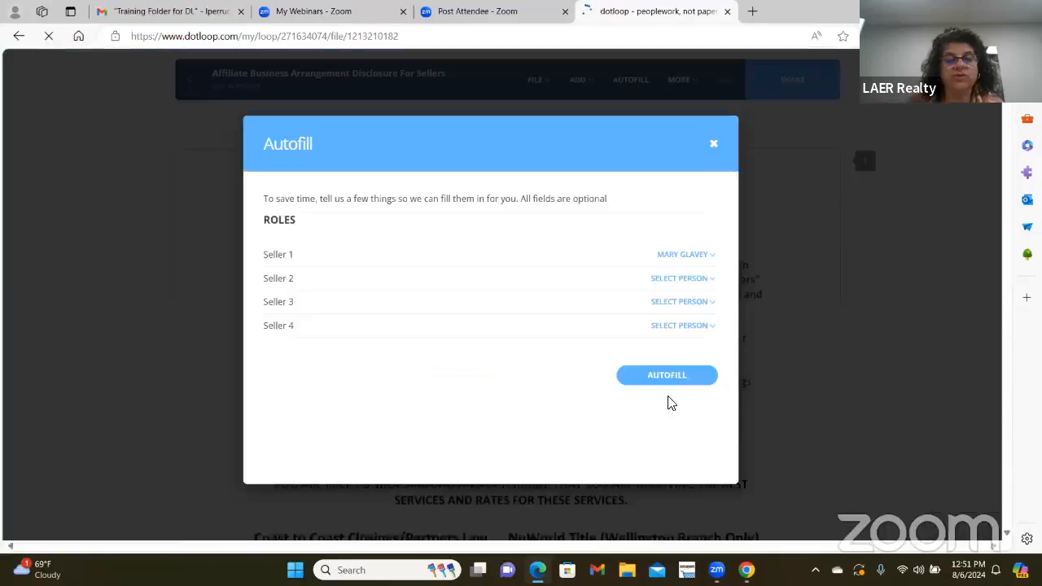
click(671, 373)
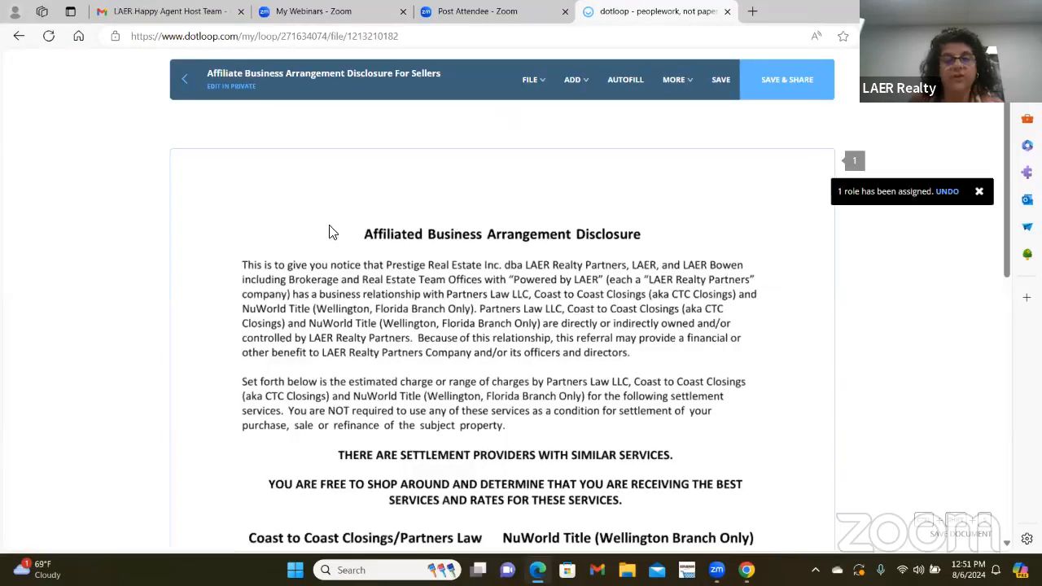
scroll(329, 233, down, 5)
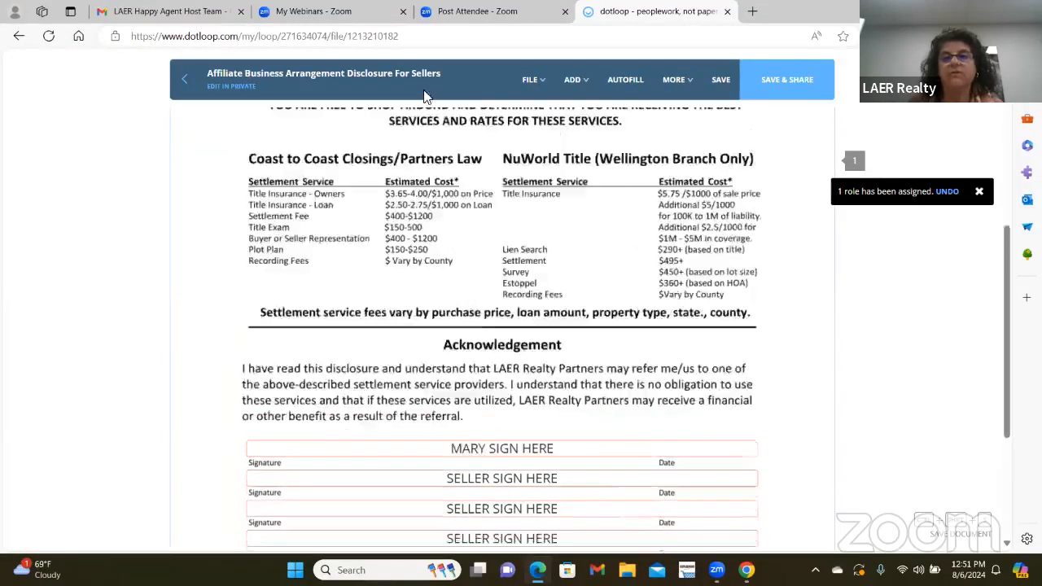
scroll(423, 96, up, 1)
click(721, 79)
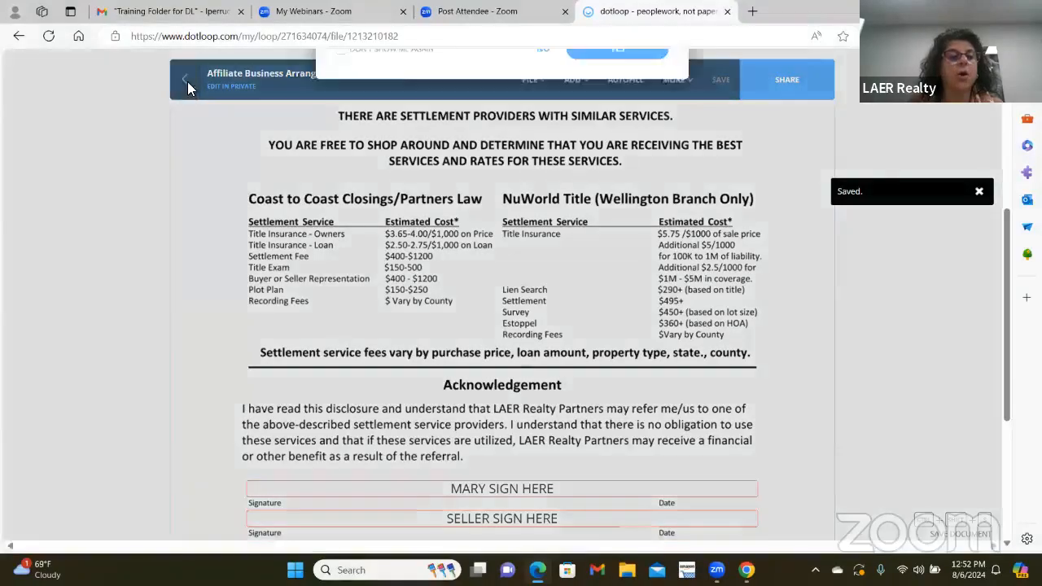
- Return to the loop's Documents list without sharing the affiliate disclosure
click(187, 81)
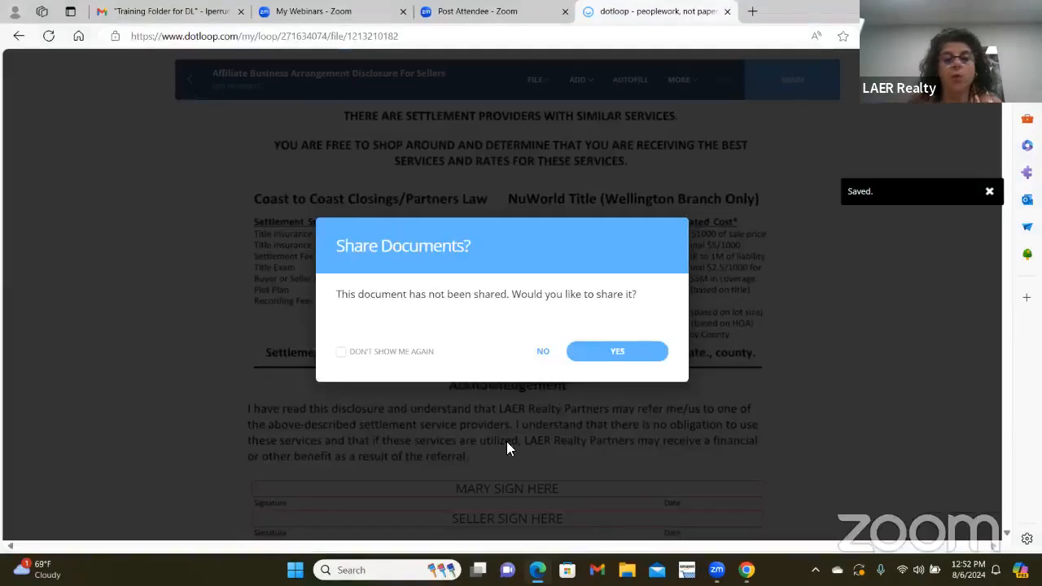
click(544, 352)
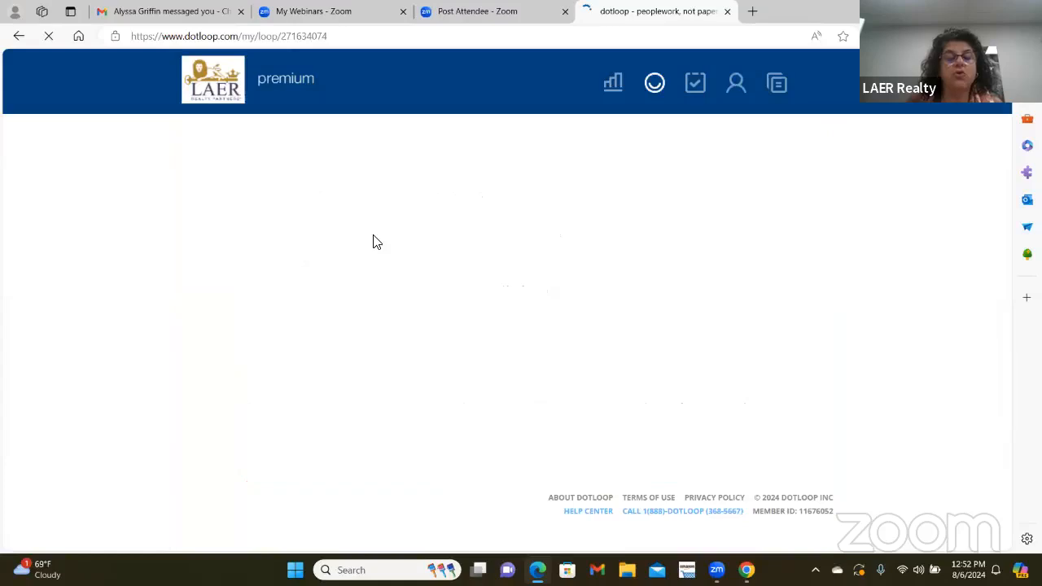
scroll(627, 281, down, 1)
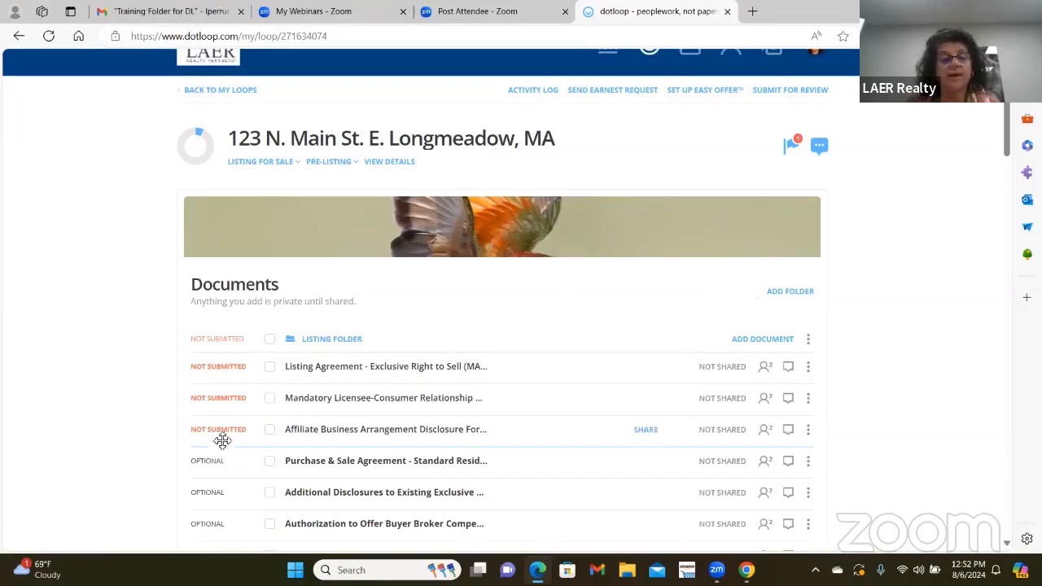
- Add the Listing Agreement to the checked disclosures and start sharing all three documents
click(272, 367)
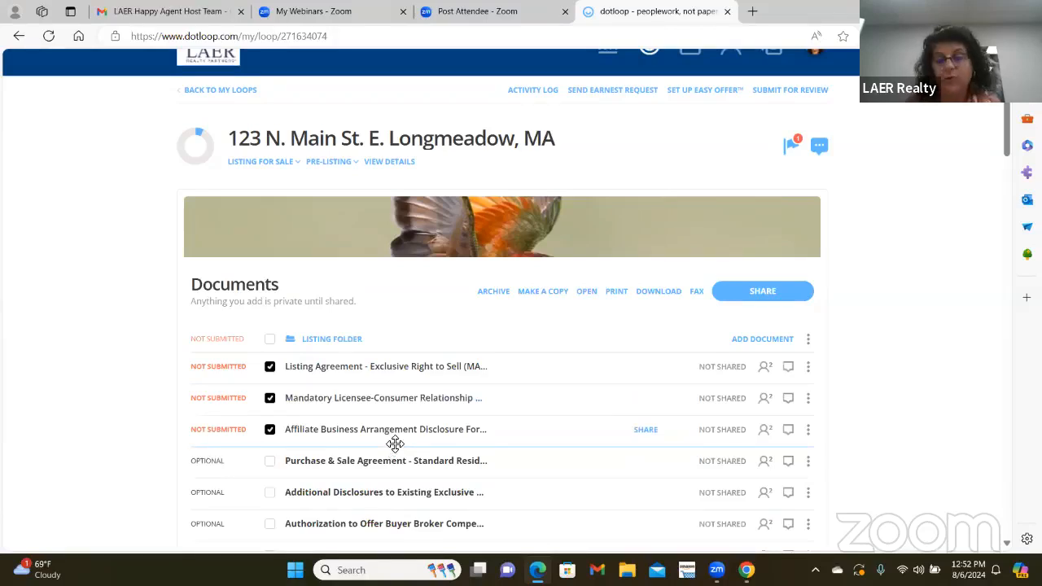
click(749, 293)
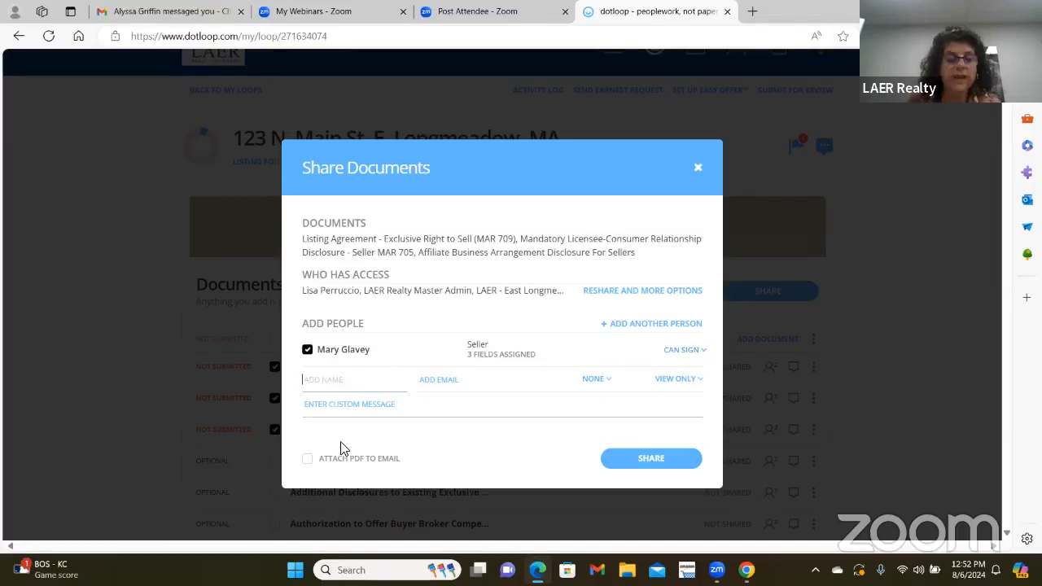
- Share the three documents with the seller, adding a custom message asking them to sign
click(340, 399)
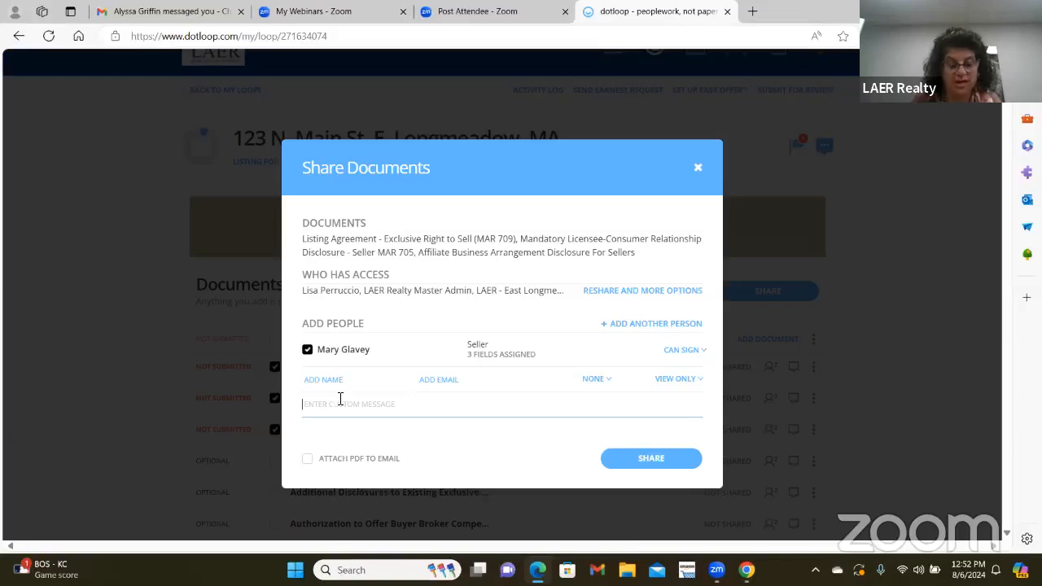
text(Hello Mar)
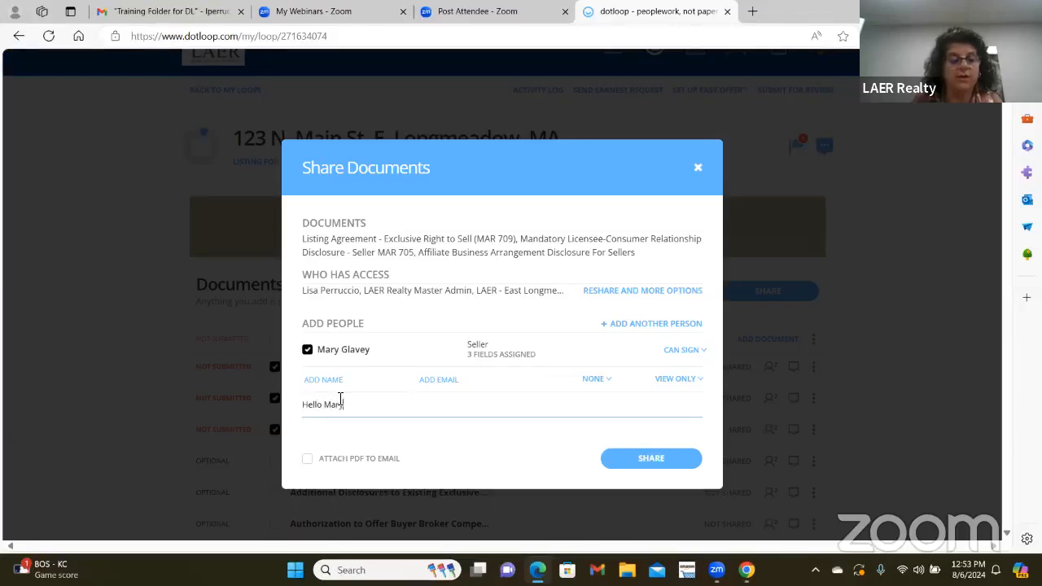
text(y, Please sig)
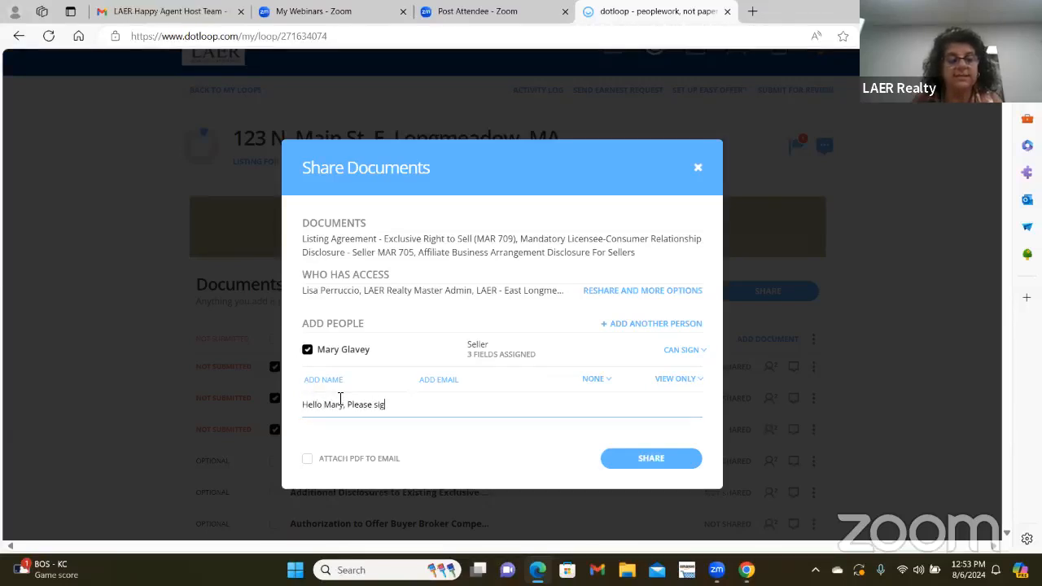
text(n docs)
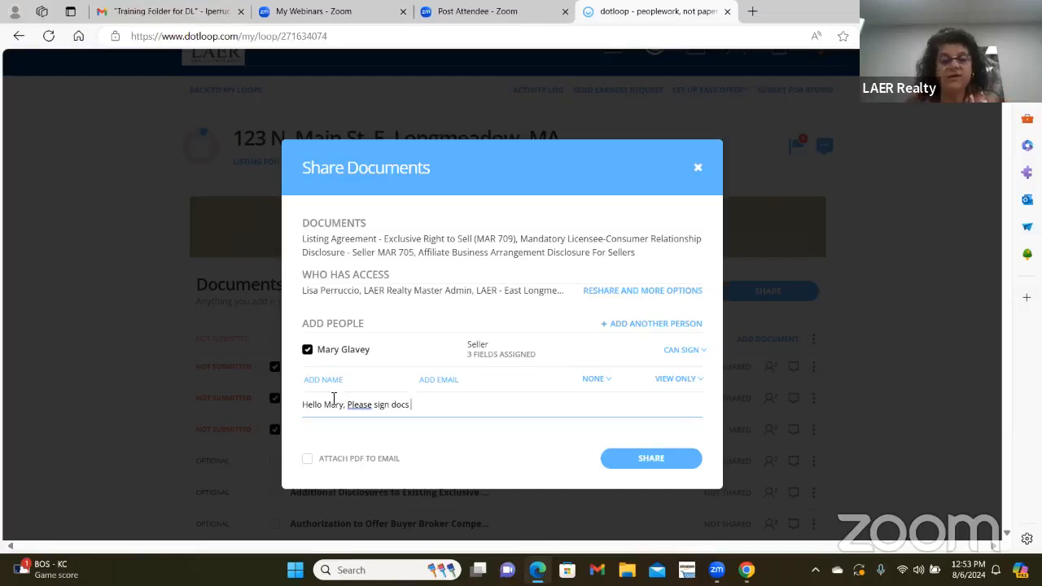
click(360, 382)
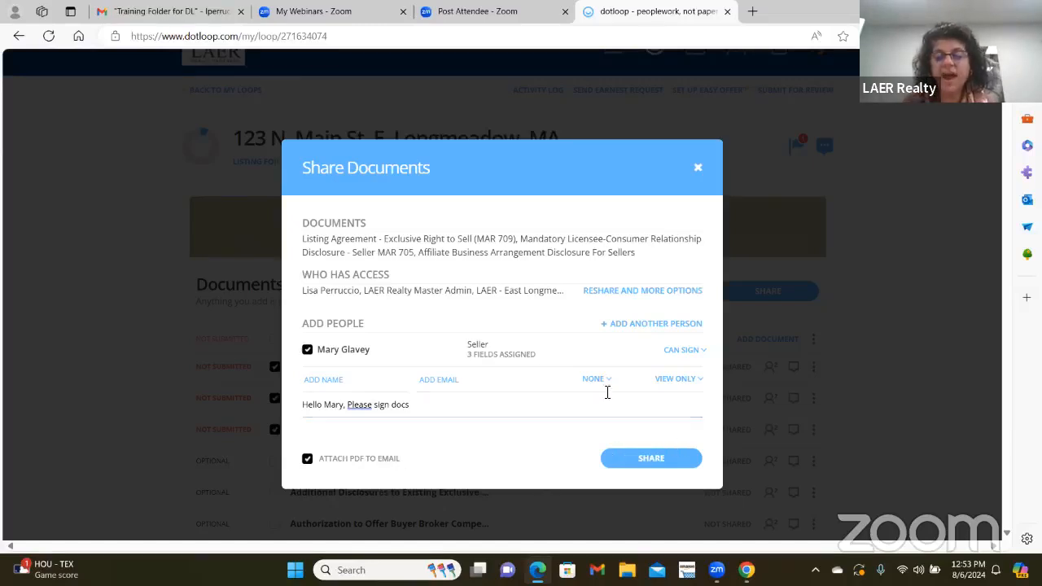
click(643, 459)
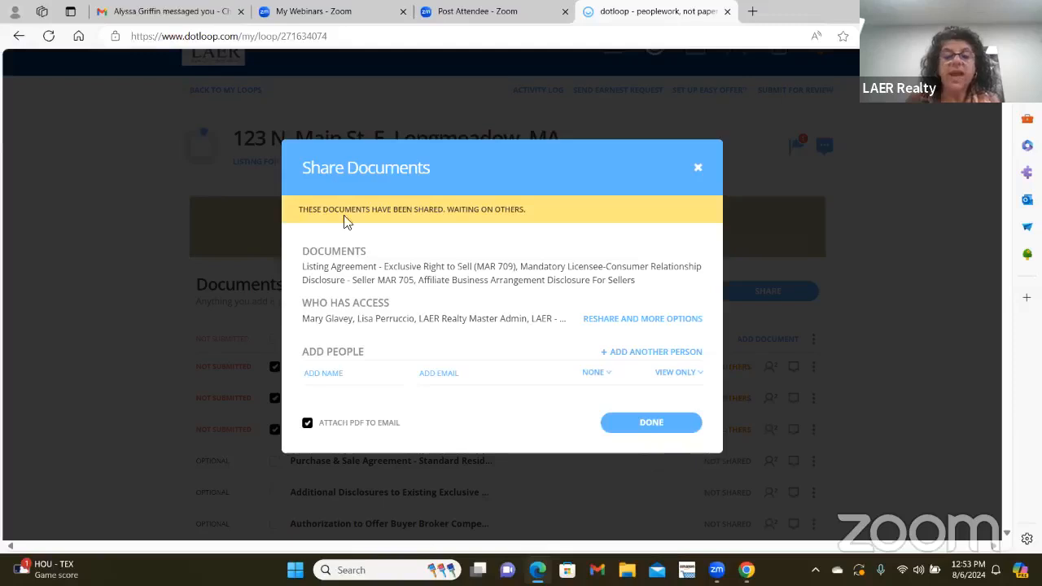
- Close the share confirmation and check the Waiting on Others statuses on the three forms
click(672, 430)
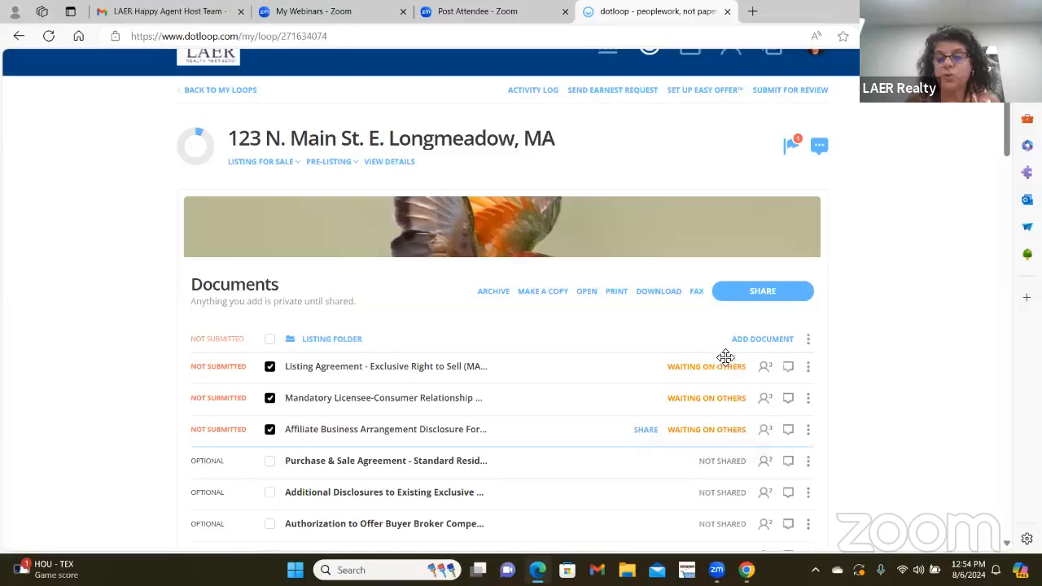
mouse_move(693, 436)
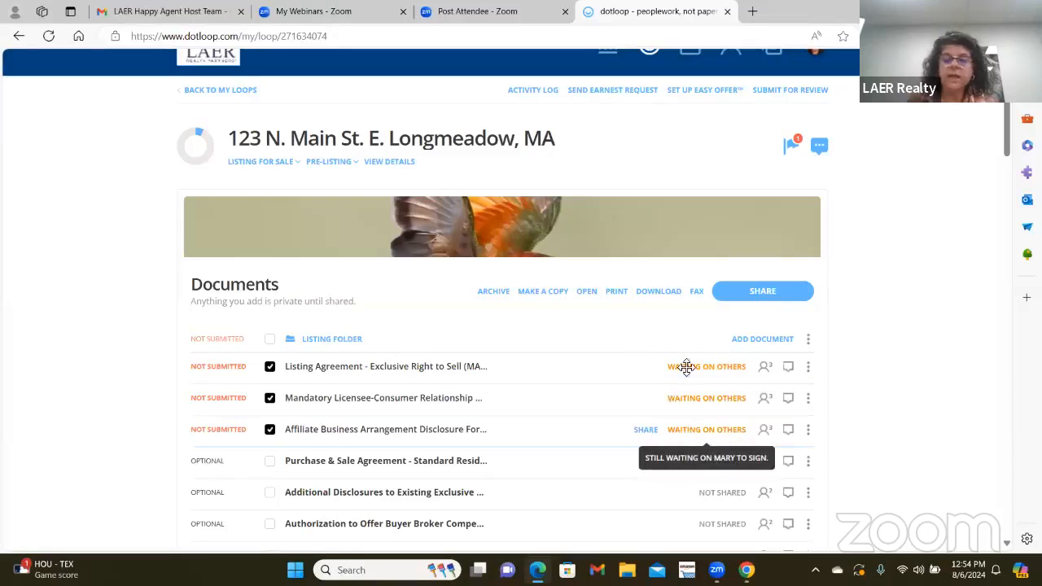
mouse_move(701, 392)
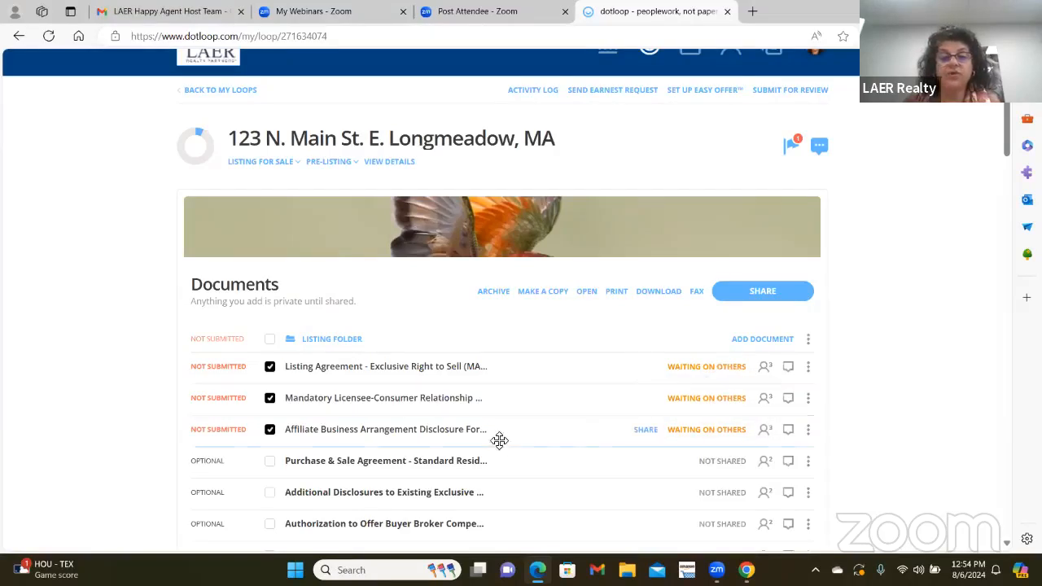
mouse_move(712, 372)
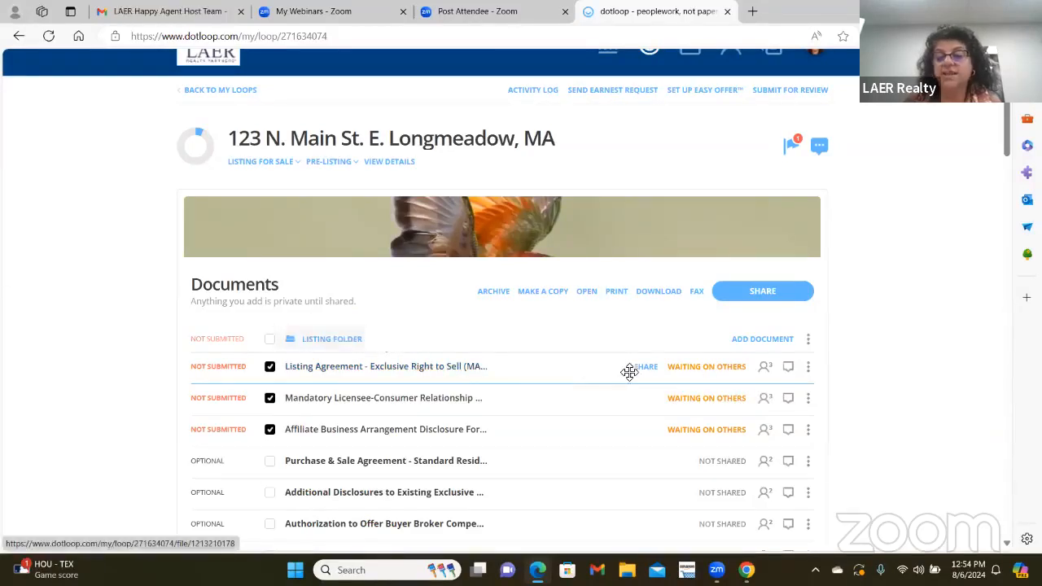
mouse_move(676, 372)
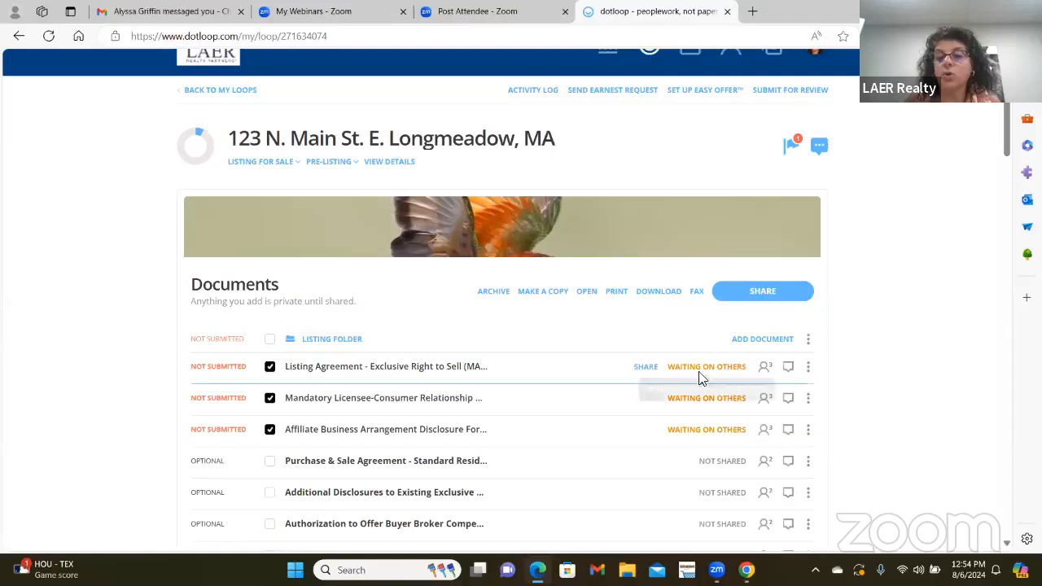
- View and close the Listing Agreement's review notes, then reopen sharing for the three documents
click(821, 146)
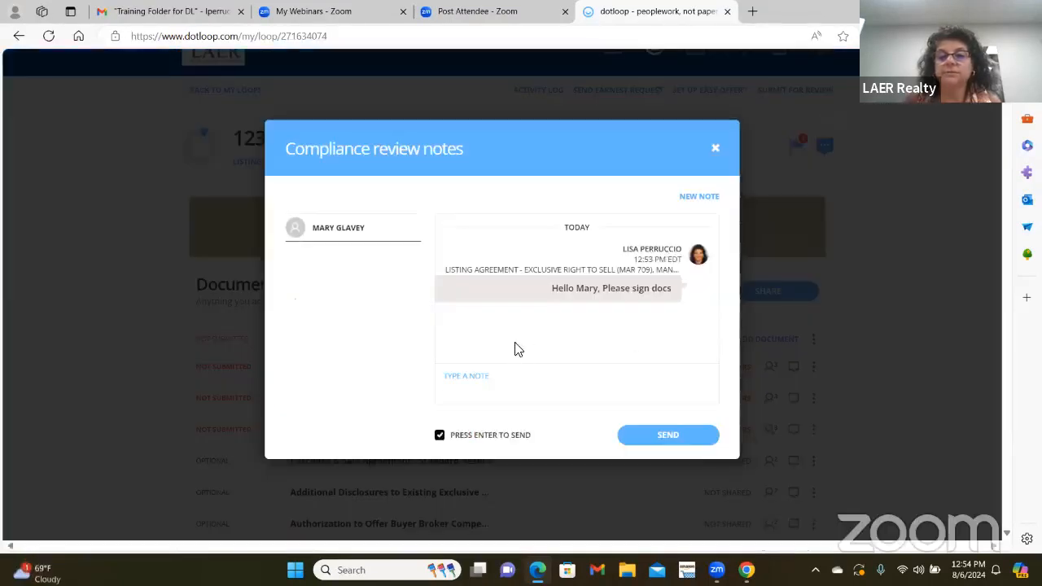
click(715, 149)
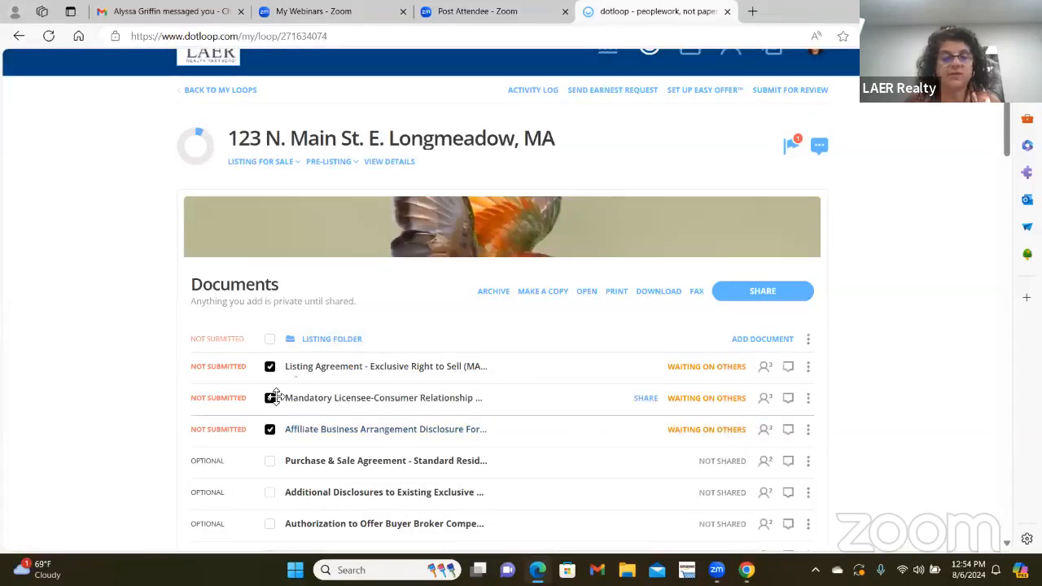
click(769, 293)
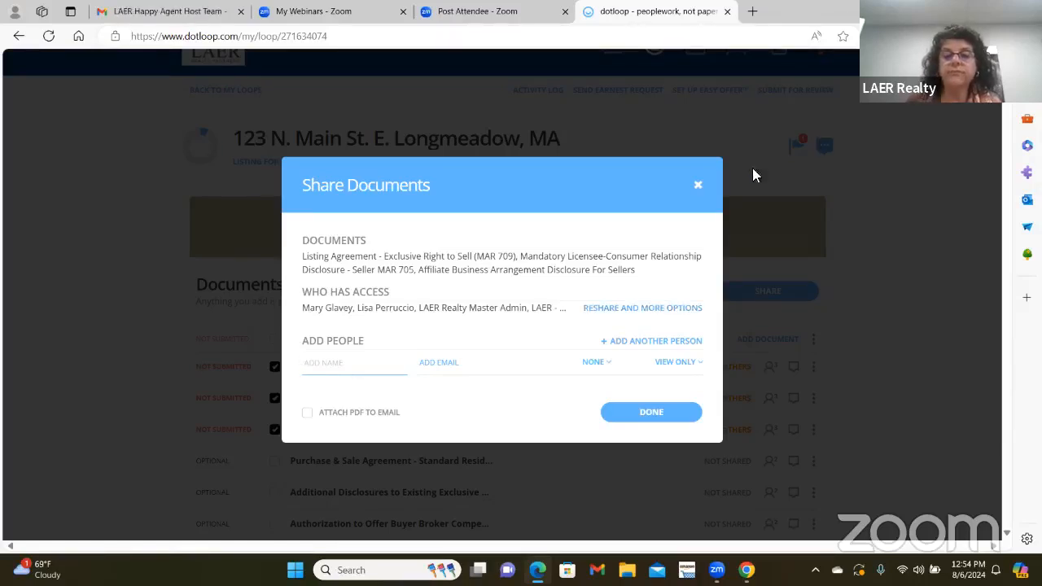
- Check who has access through the Reshare options, then close the Share Documents dialog
click(624, 308)
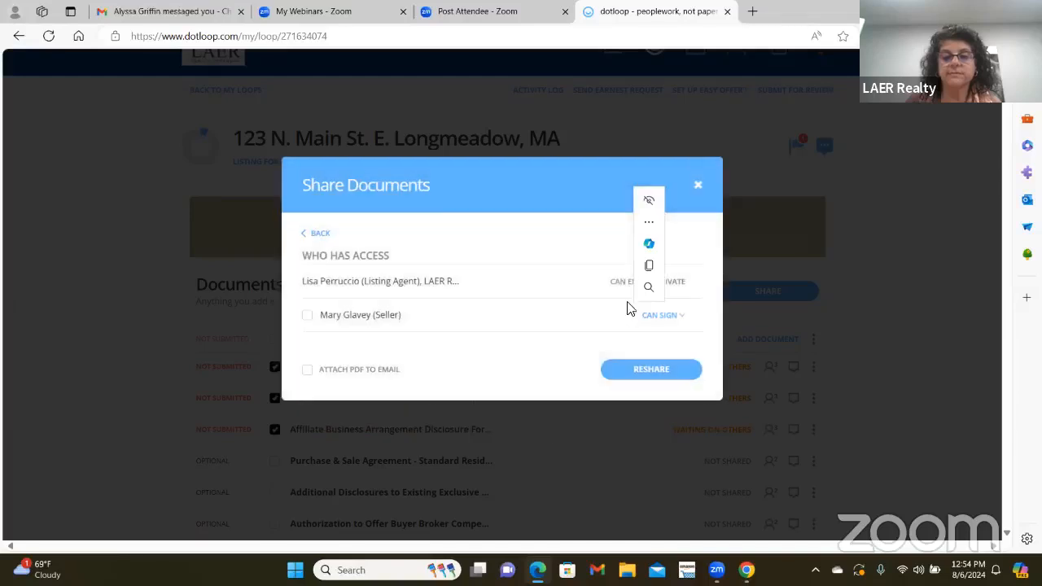
click(699, 185)
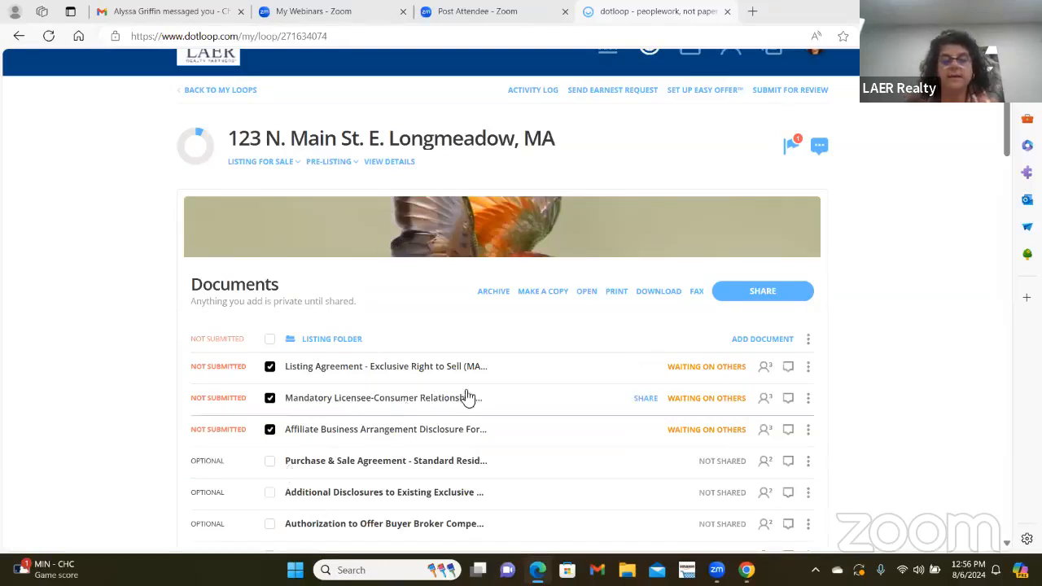
- Refresh the browser page so the three listing forms update to Signed
right_click(584, 331)
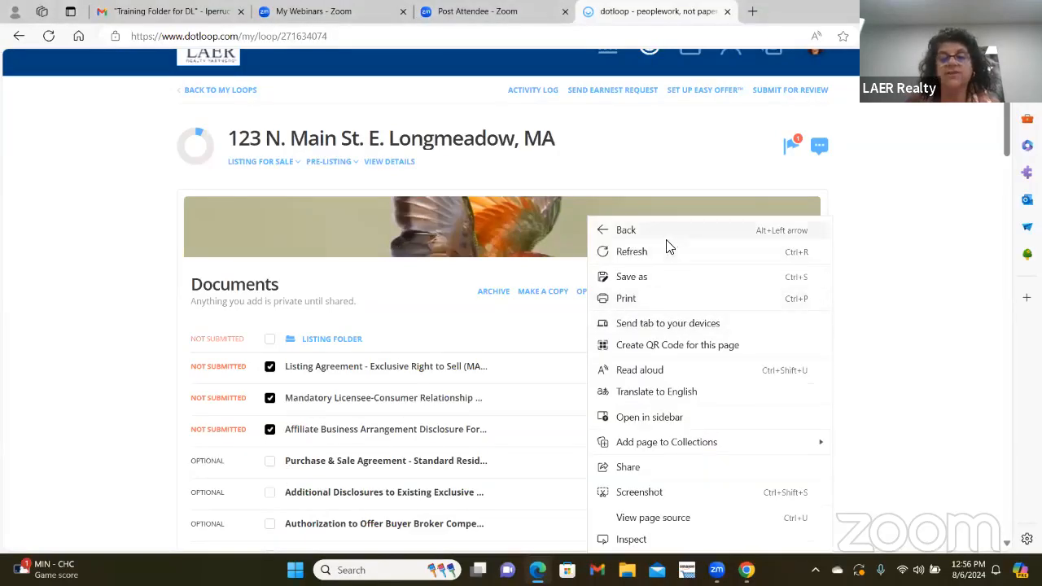
click(632, 252)
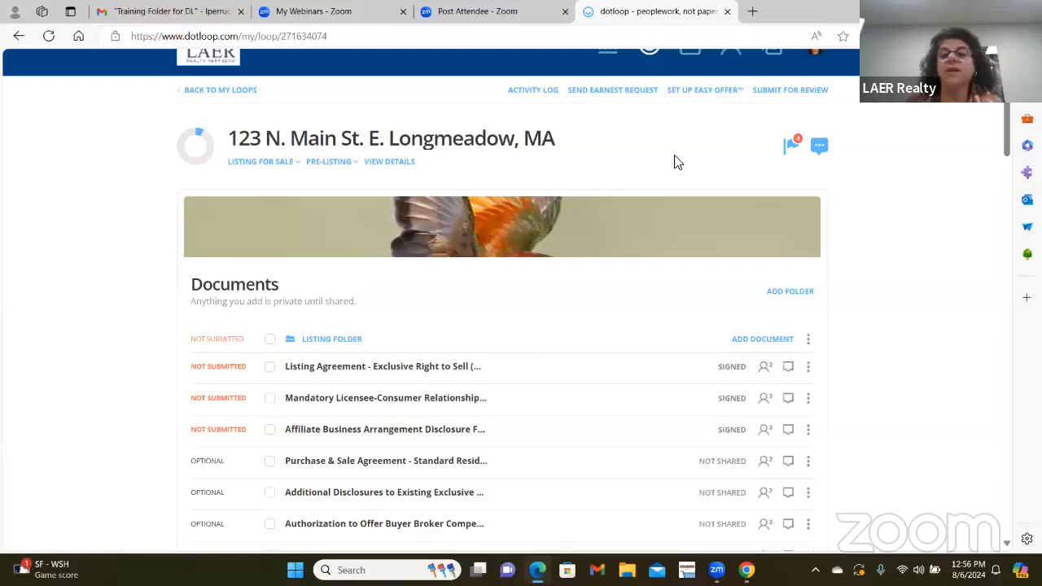
scroll(675, 159, up, 1)
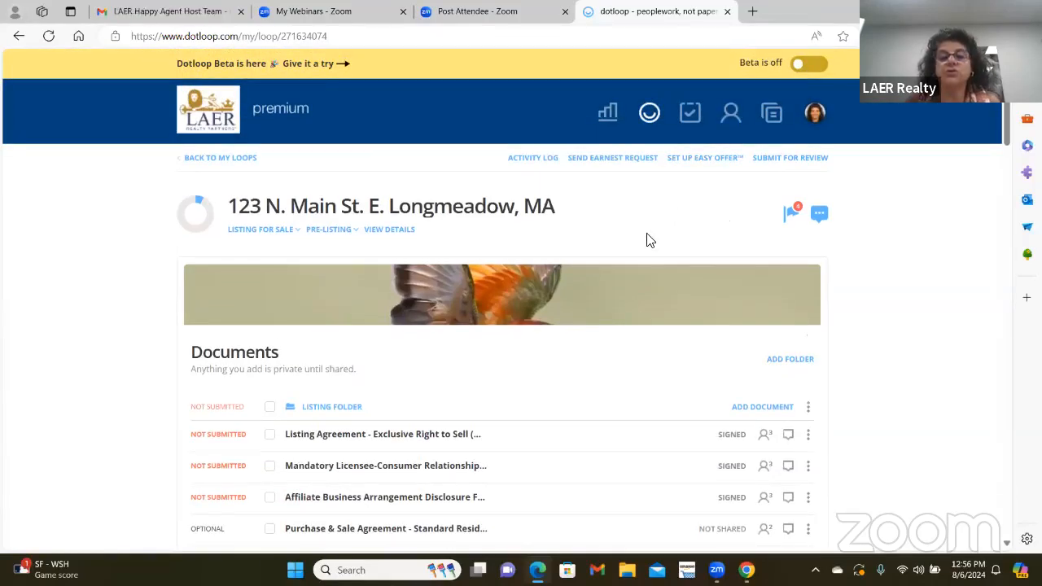
scroll(632, 259, down, 1)
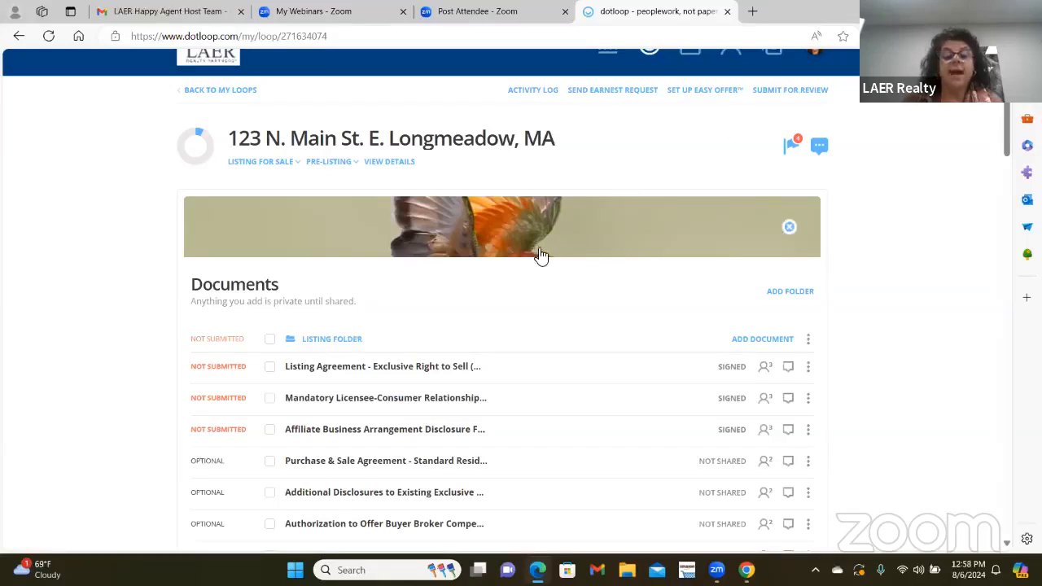
- Drag the MA - Pending Checklist to the top of the Listing Folder
scroll(552, 262, down, 2)
scroll(554, 264, down, 1)
scroll(554, 260, up, 1)
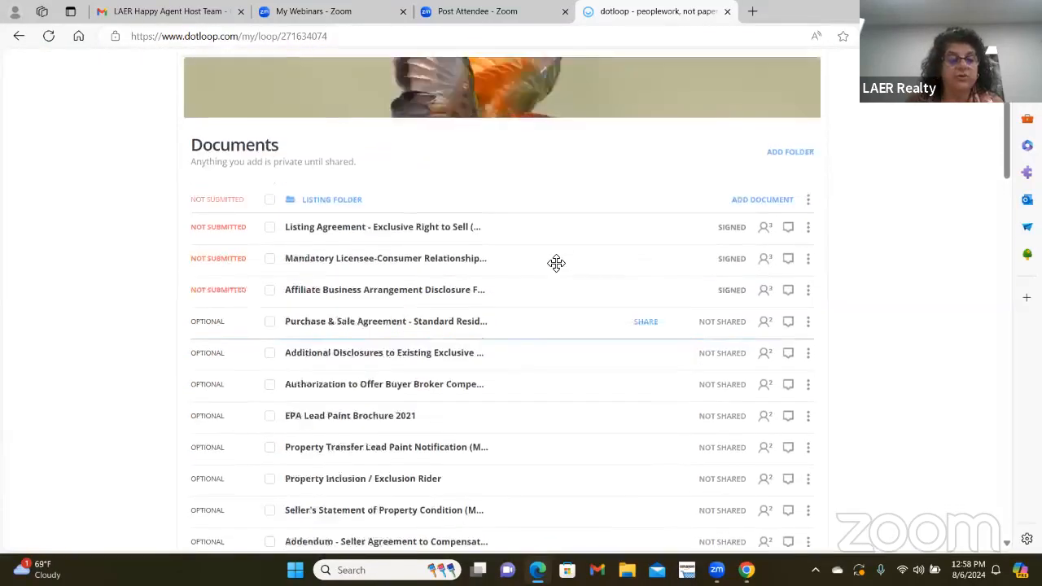
scroll(554, 265, down, 3)
scroll(556, 272, down, 1)
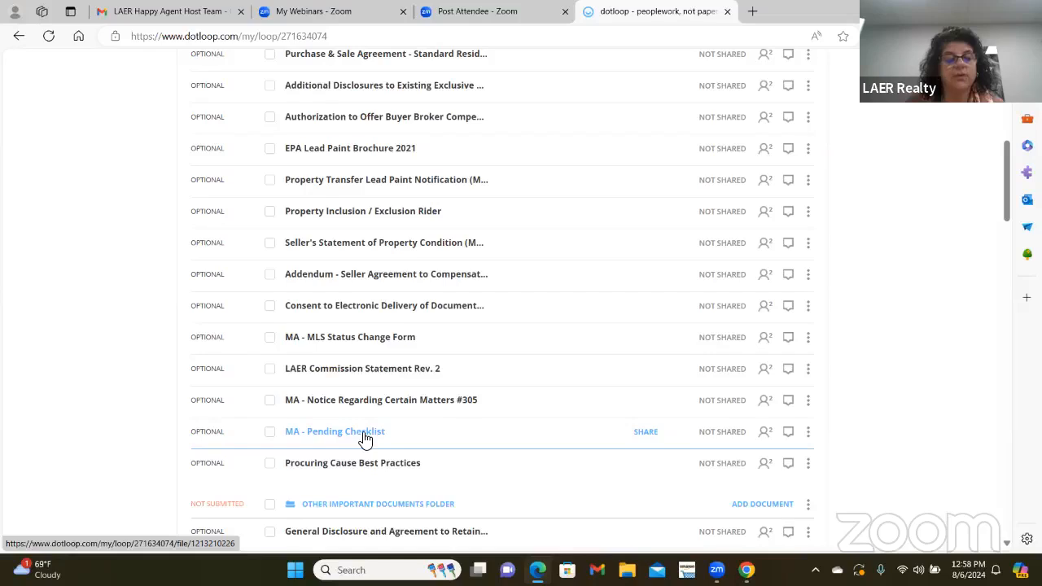
drag(366, 440, 361, 197)
- Open the MA - Pending Checklist and autofill its property address from the loop
click(360, 193)
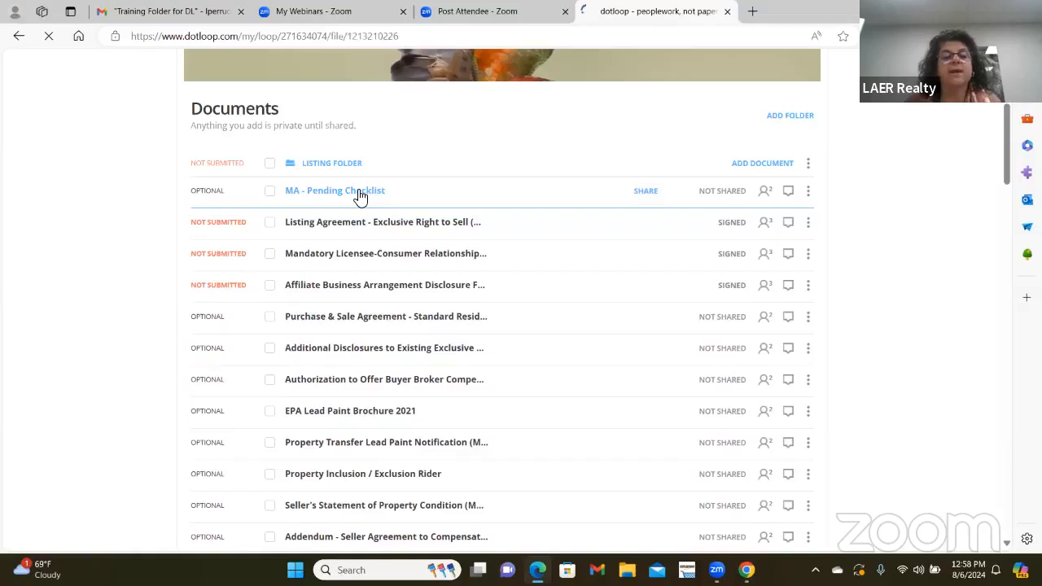
scroll(625, 256, down, 3)
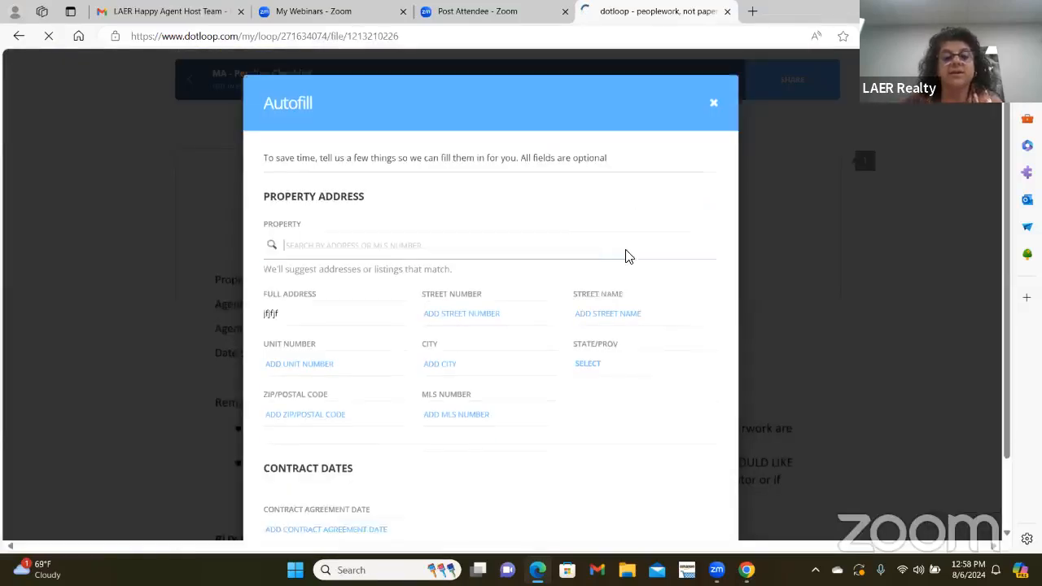
click(661, 511)
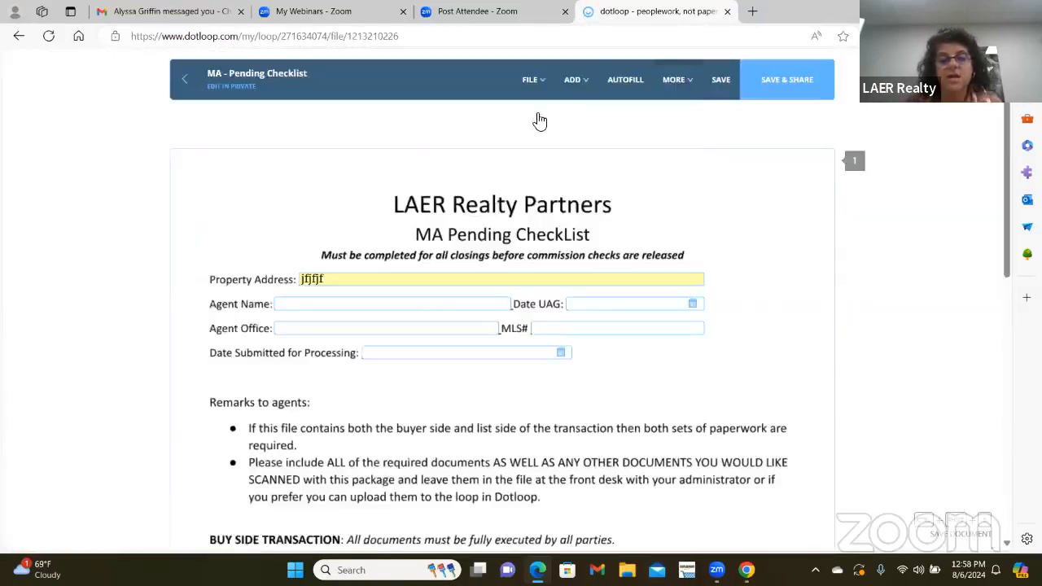
- Scroll through the MA - Pending Checklist down to the List Side Transactions section
scroll(443, 297, down, 3)
scroll(454, 289, down, 2)
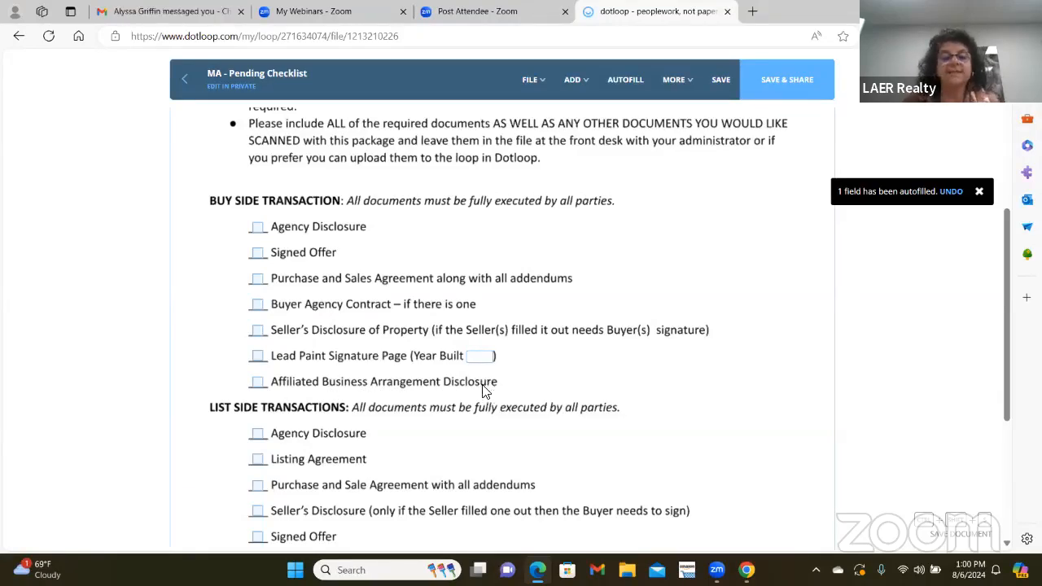
scroll(556, 367, down, 3)
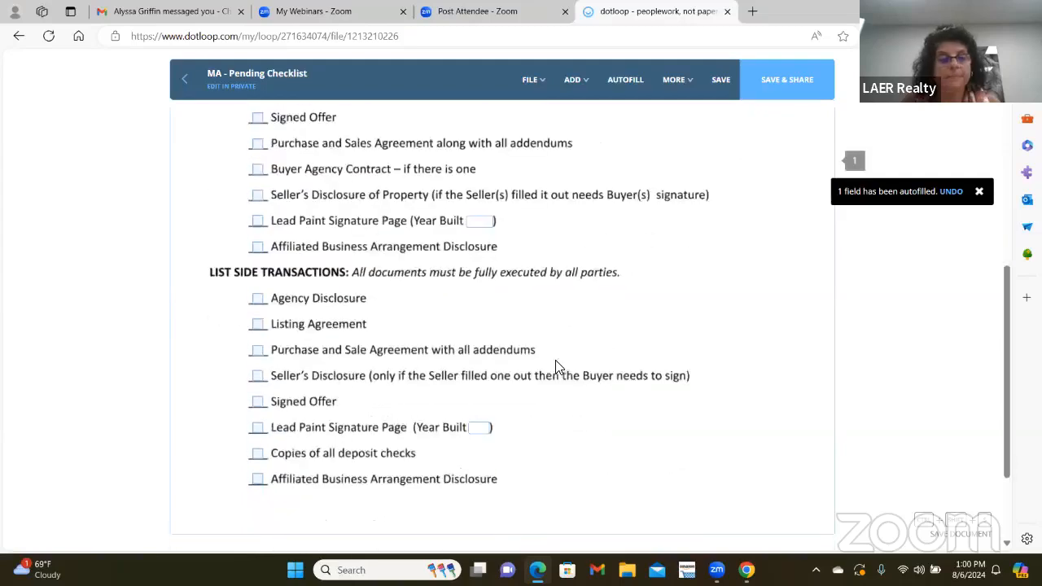
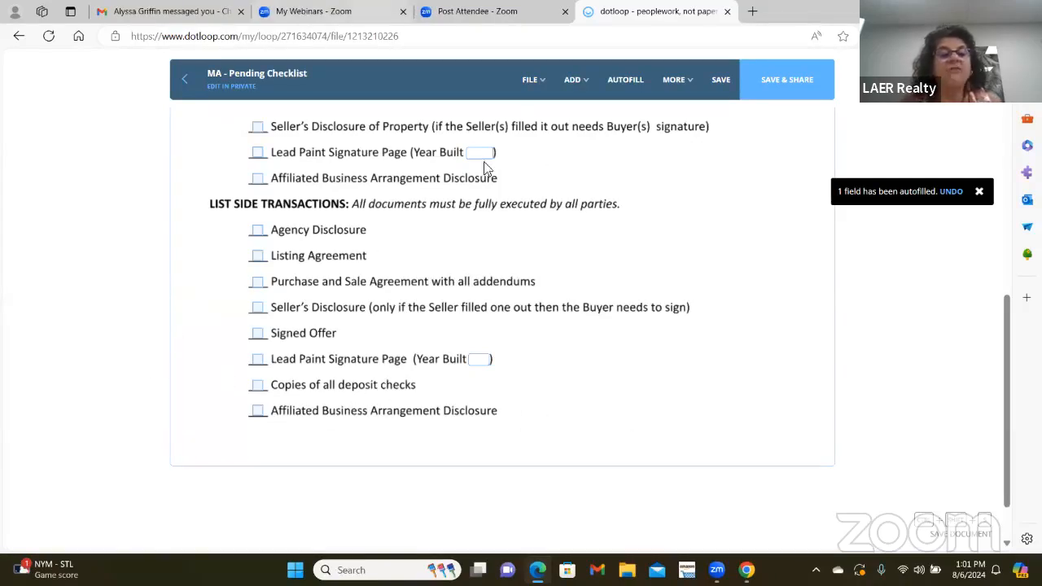
- Exit the MA - Pending Checklist with the header back arrow, triggering the Save Changes? prompt
scroll(511, 435, up, 8)
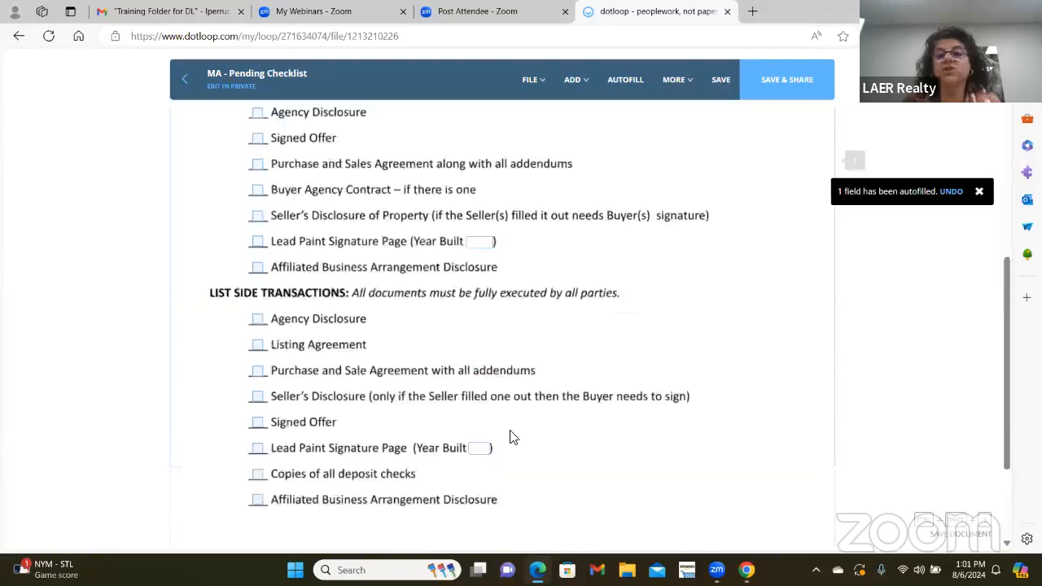
click(185, 79)
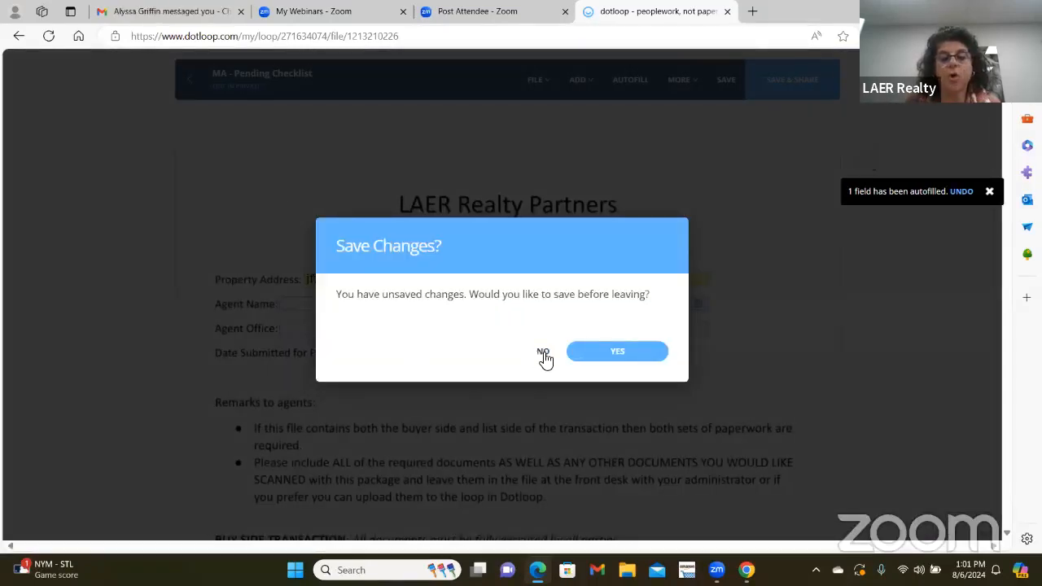
- Discard the checklist changes, skip sharing documents, and start Submit for Review on the loop
click(543, 351)
click(548, 360)
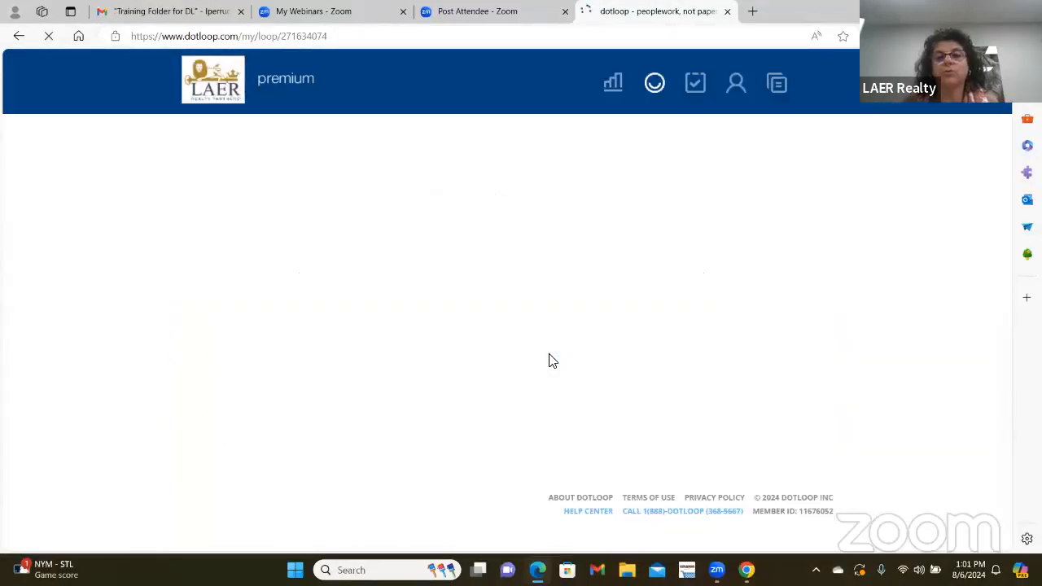
scroll(349, 373, down, 1)
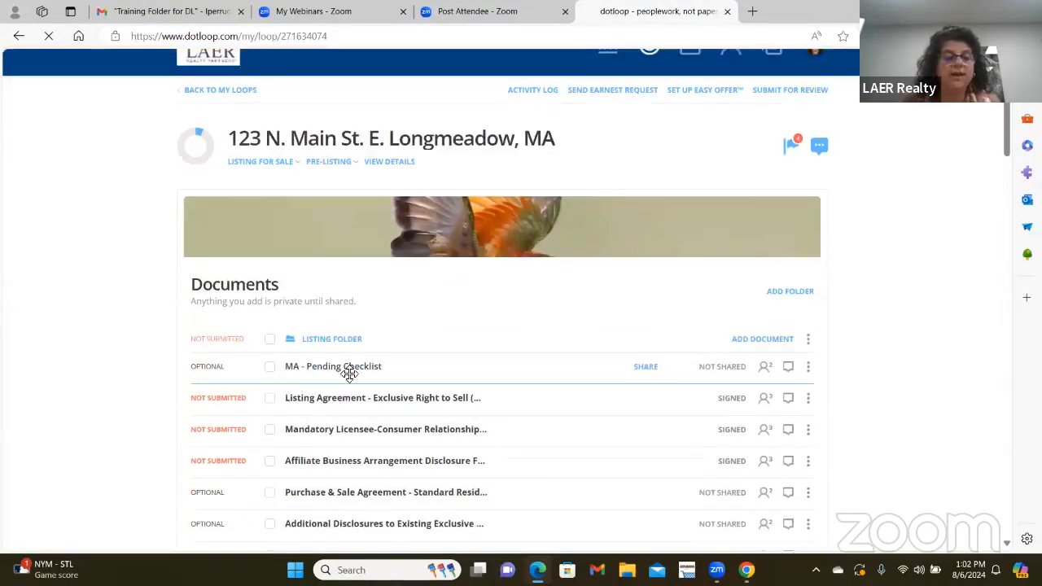
scroll(502, 352, up, 1)
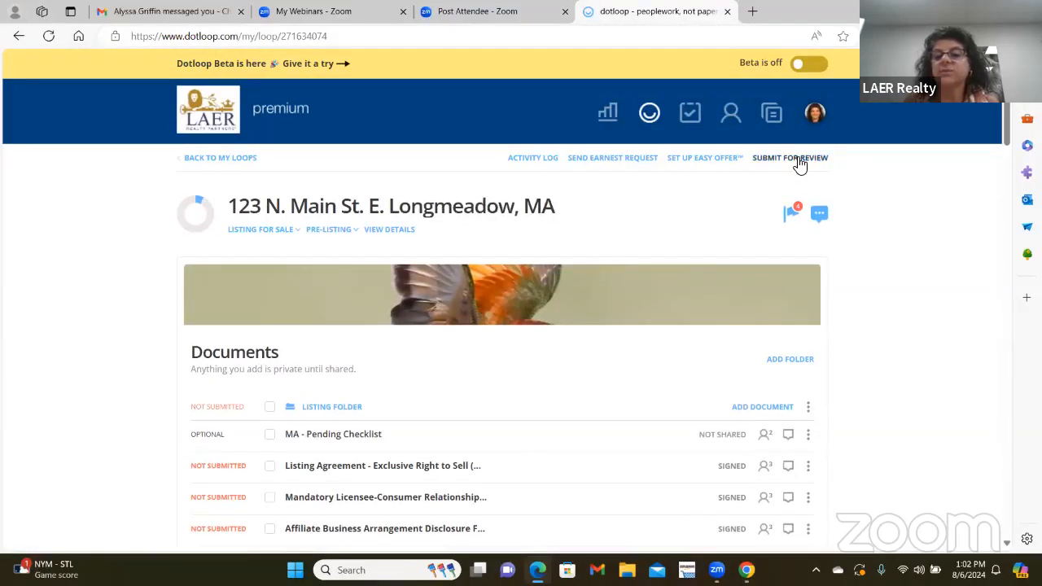
click(795, 158)
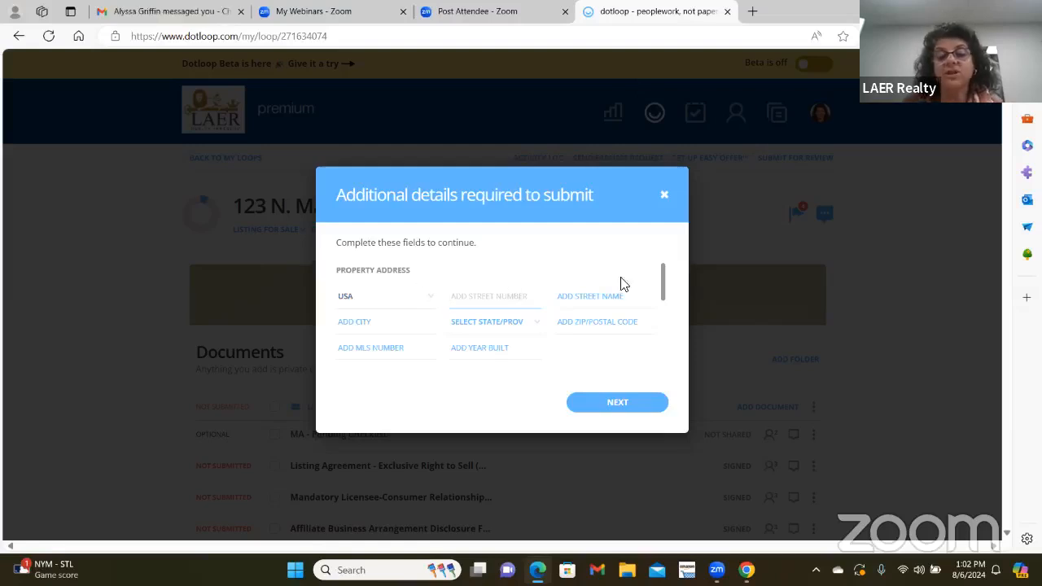
- Review the Additional details form, close it, retry Submit for Review, and close it again
drag(651, 282, 677, 281)
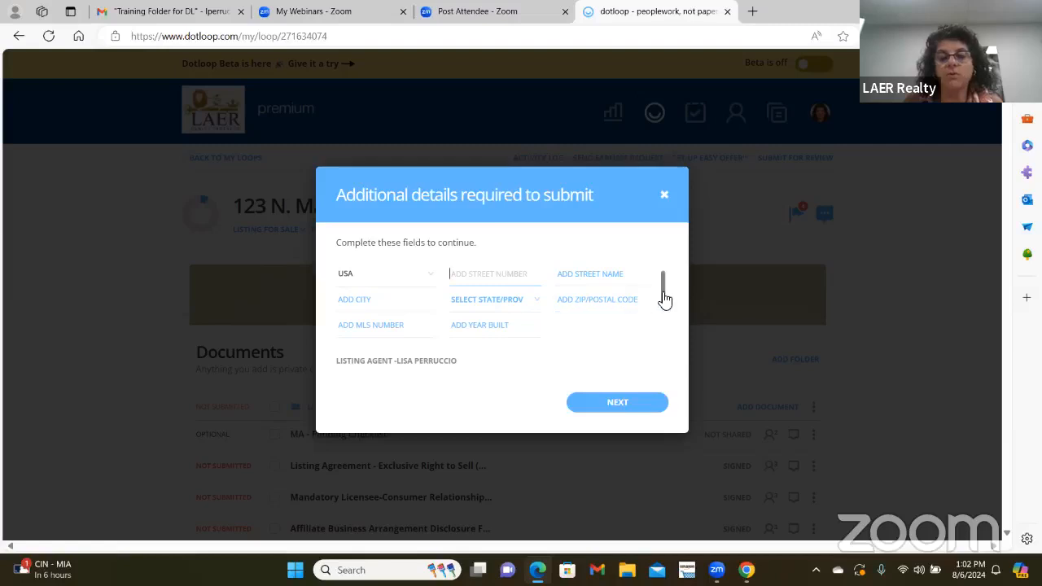
drag(662, 298, 655, 373)
scroll(661, 302, up, 3)
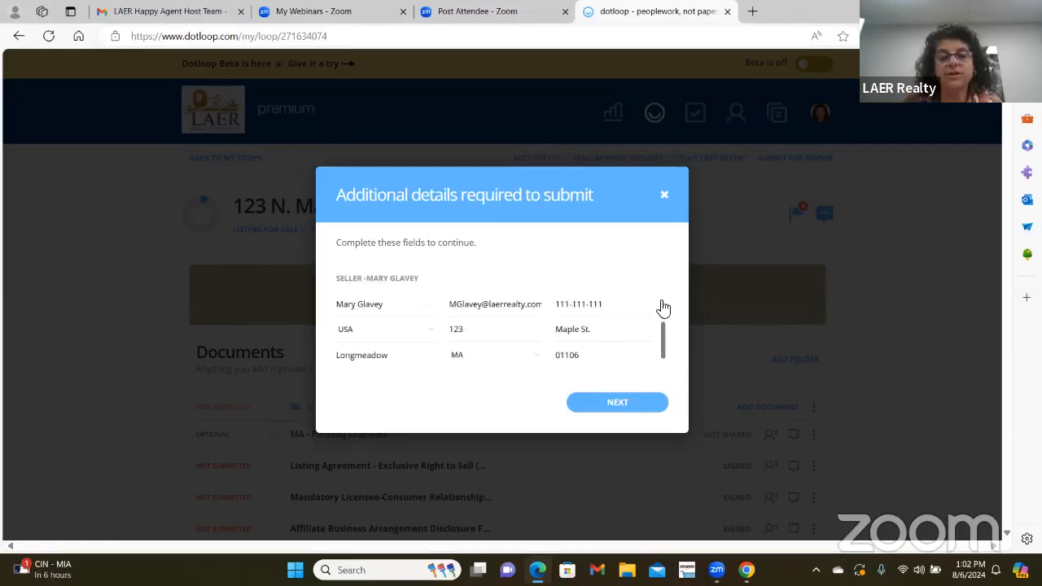
click(664, 198)
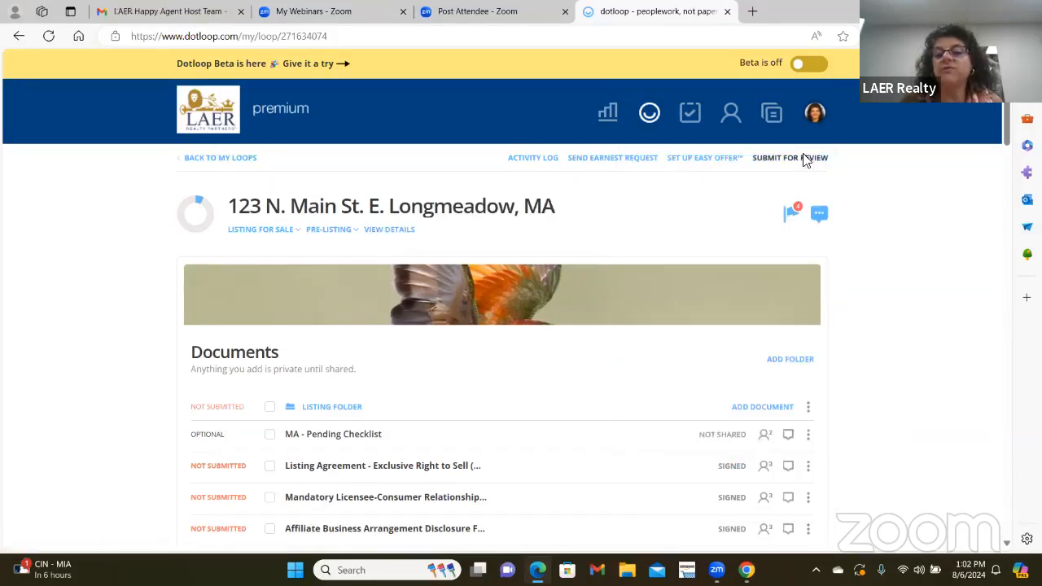
click(805, 160)
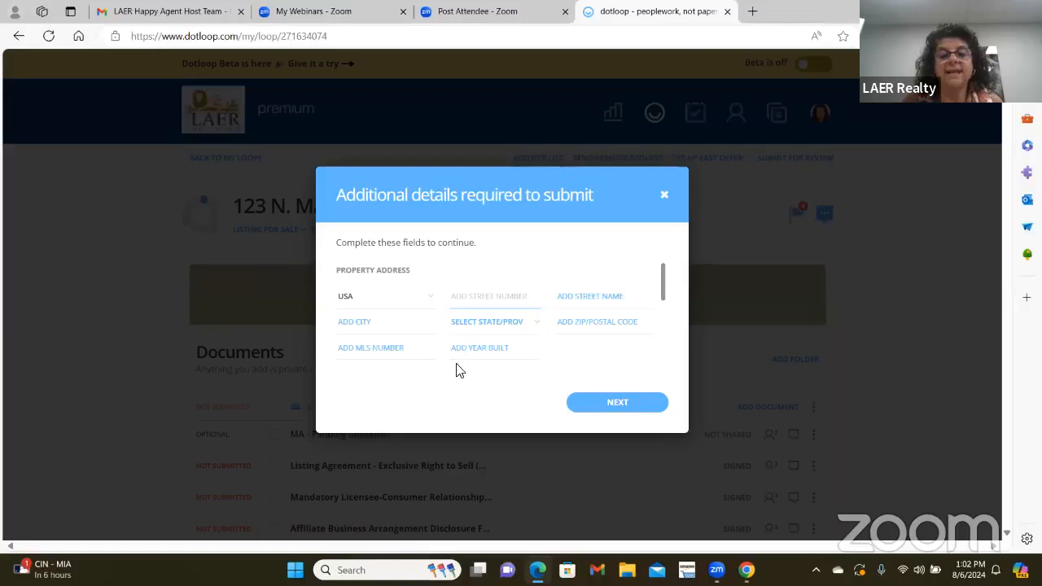
click(661, 198)
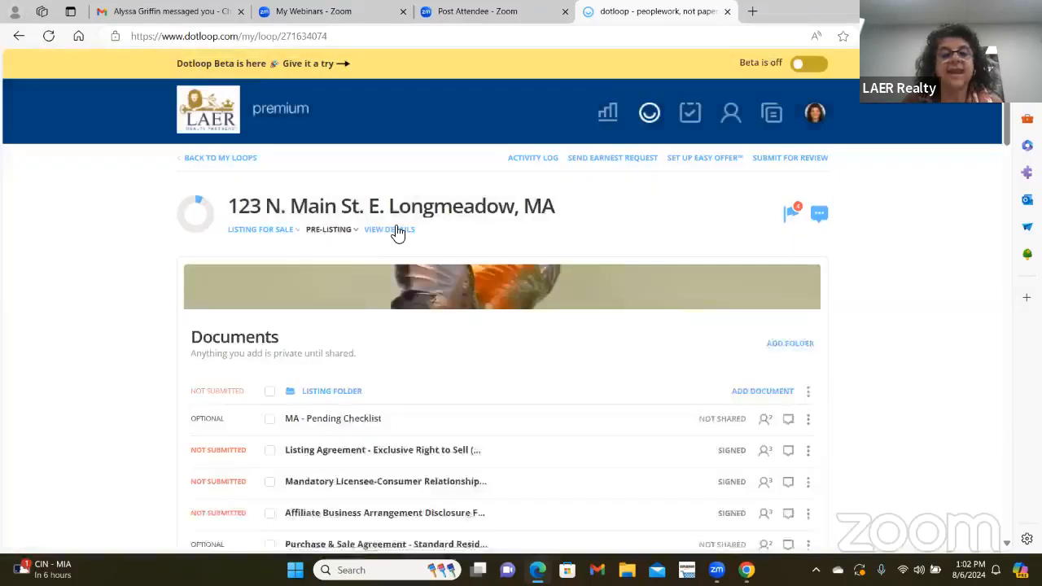
- Open the loop details and enter street number 123 and street name N. Main St
click(391, 232)
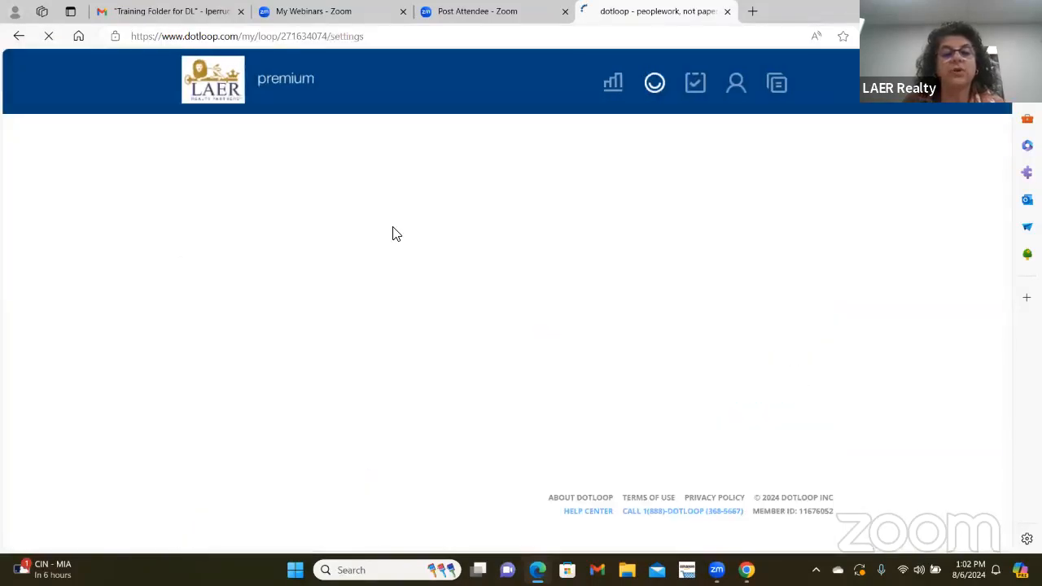
scroll(558, 316, down, 4)
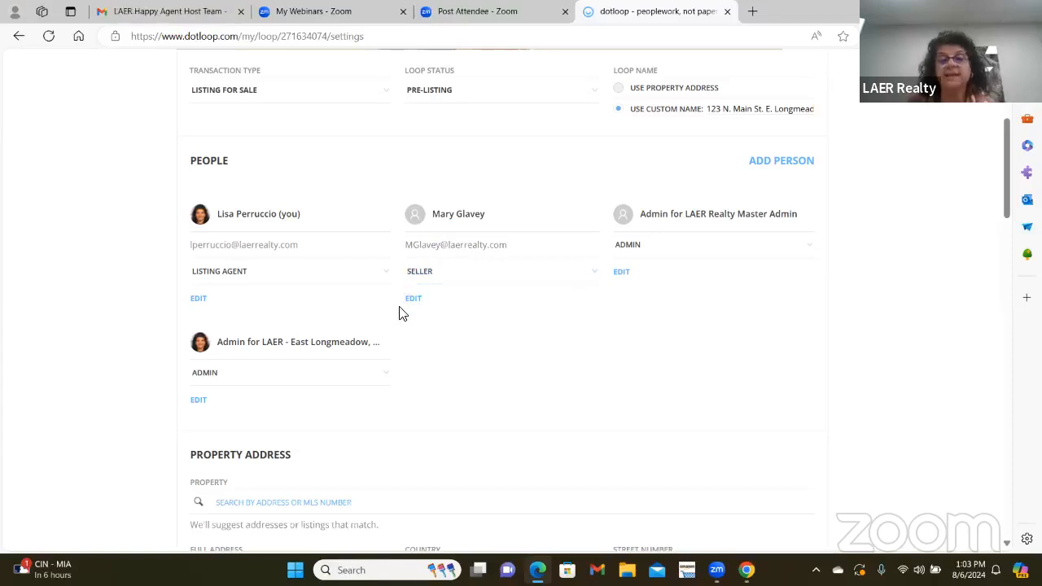
scroll(410, 313, down, 3)
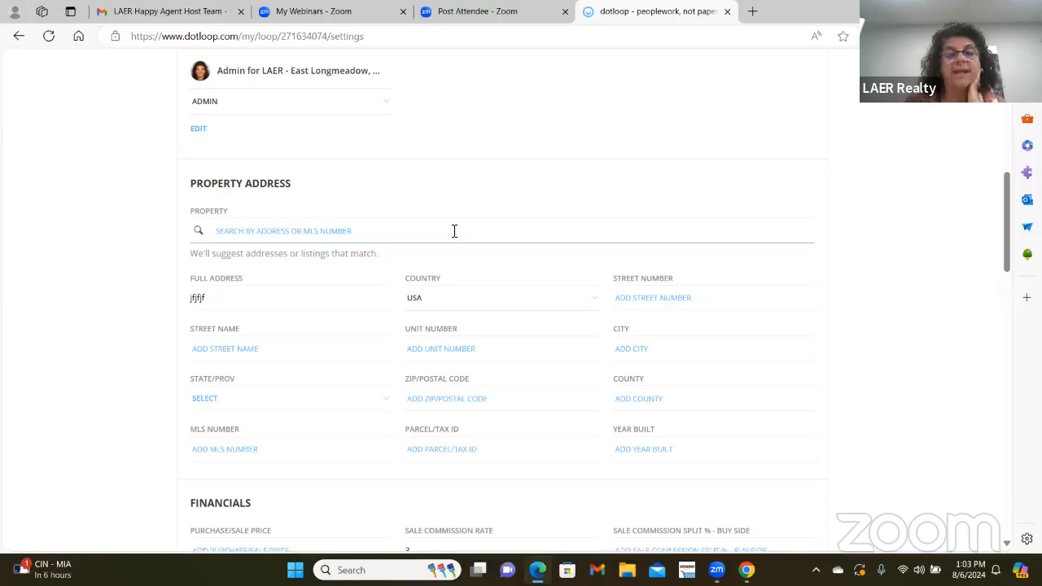
click(671, 307)
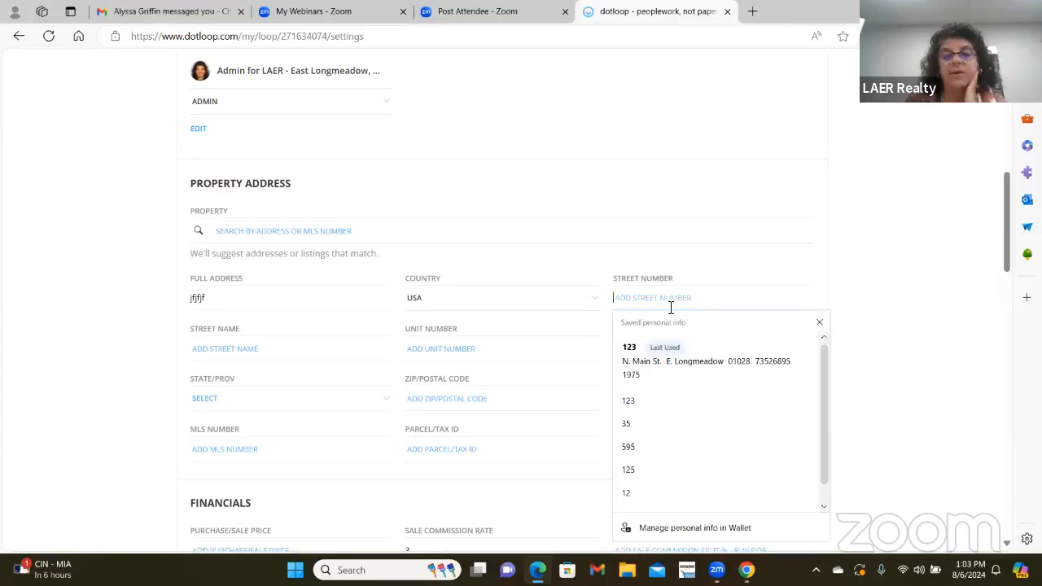
text(123)
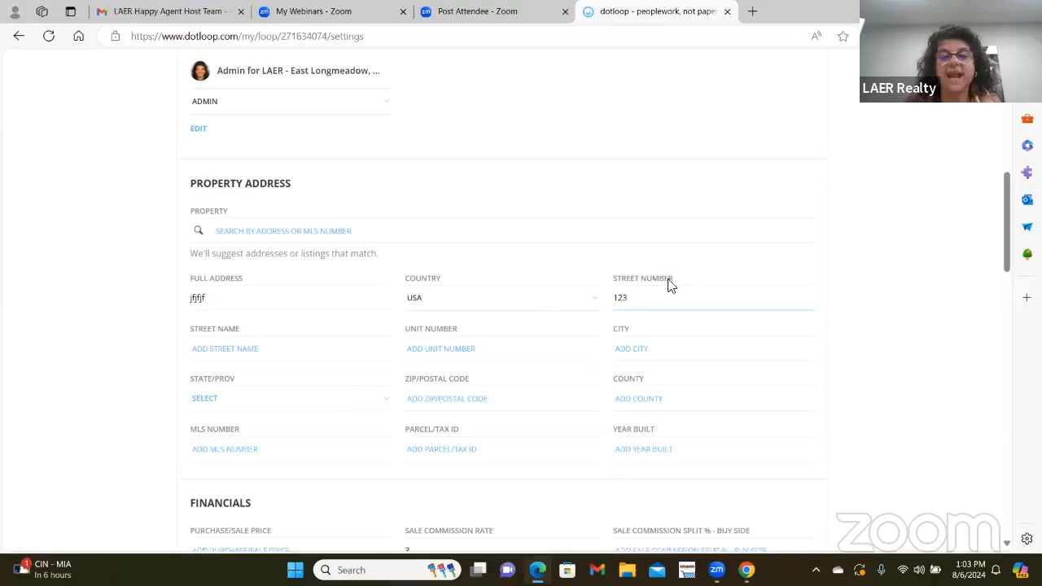
click(233, 350)
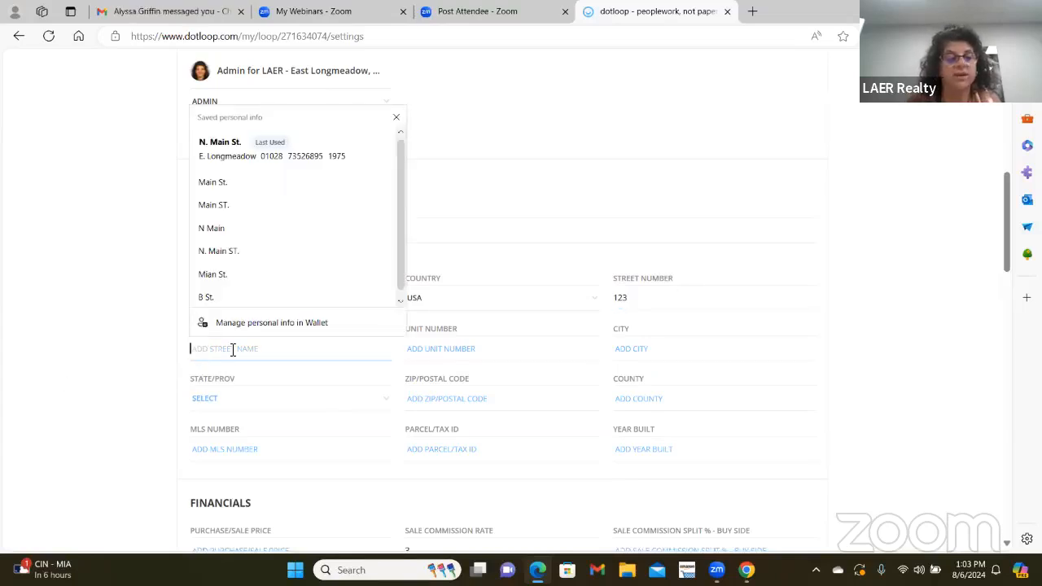
text(N)
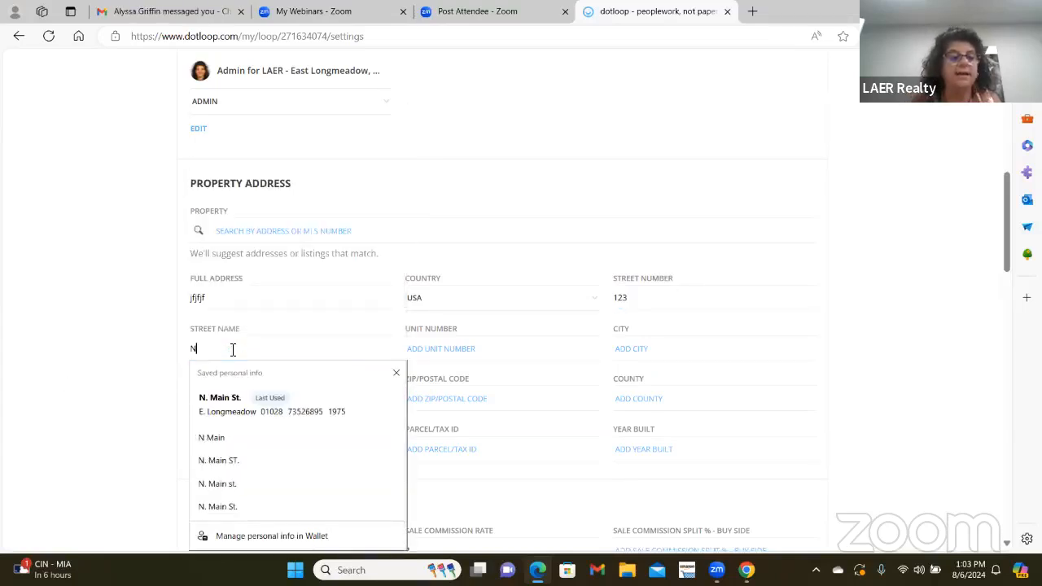
text(.)
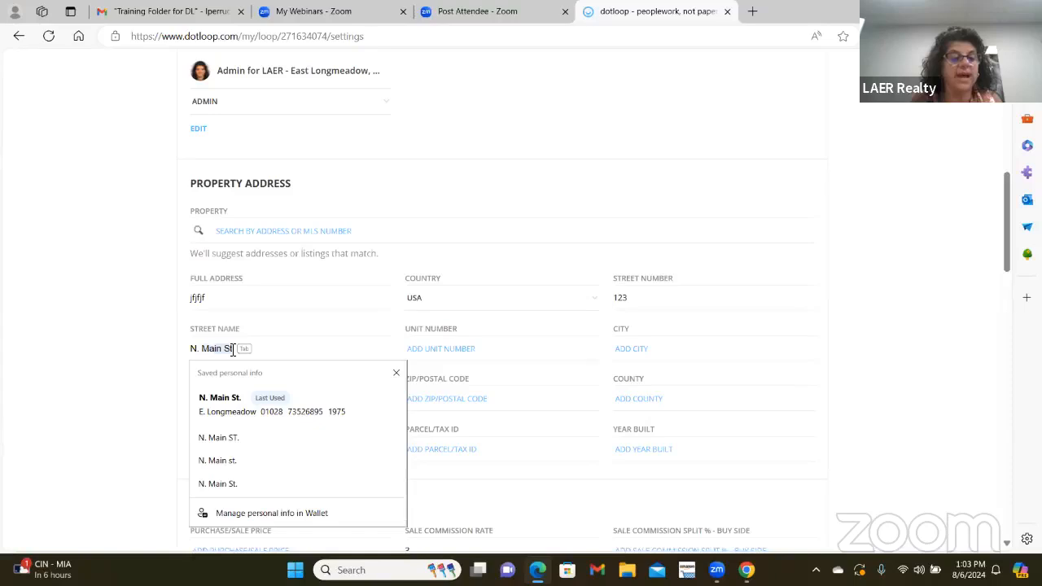
key(Tab)
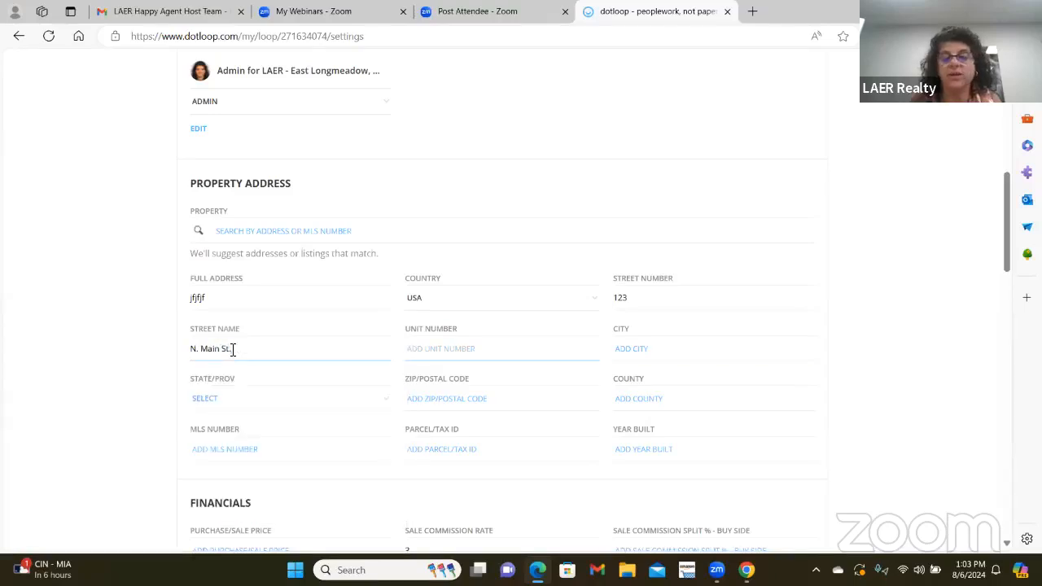
key(Tab)
- Enter city E. Longmeadow, state MA, and ZIP code 01028
text(E.)
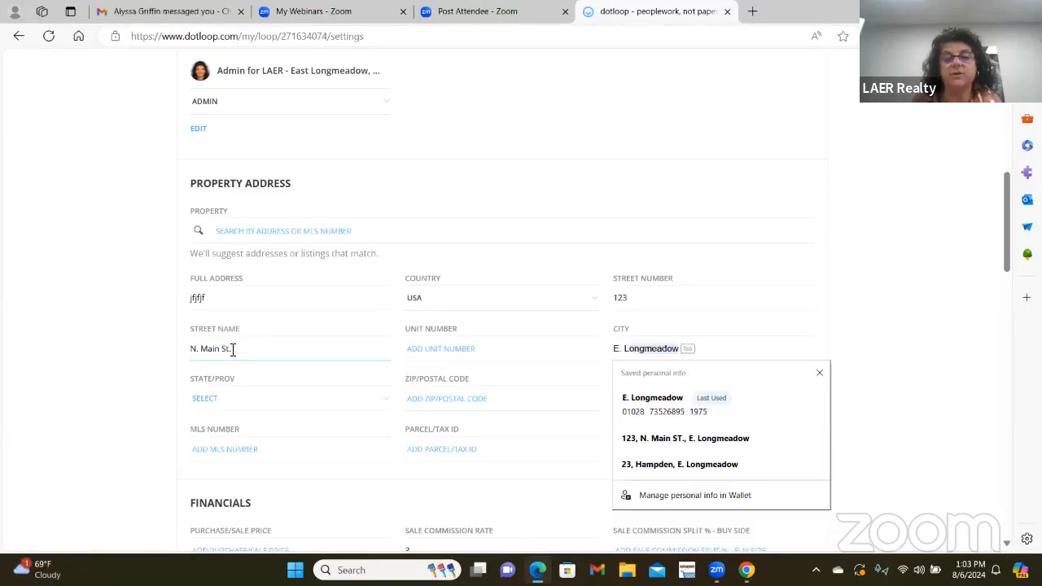
key(Tab)
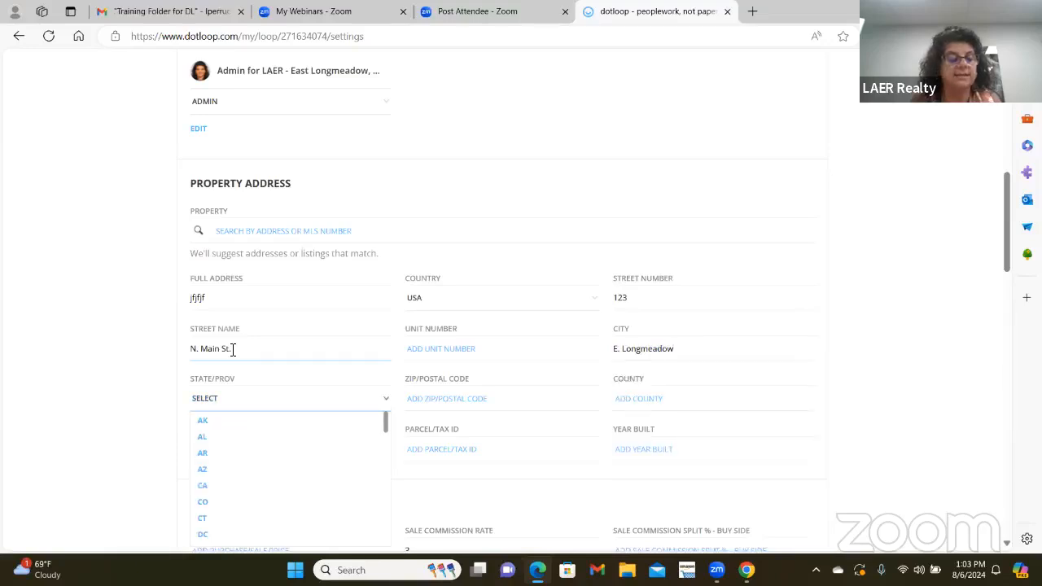
text(ma)
key(Tab)
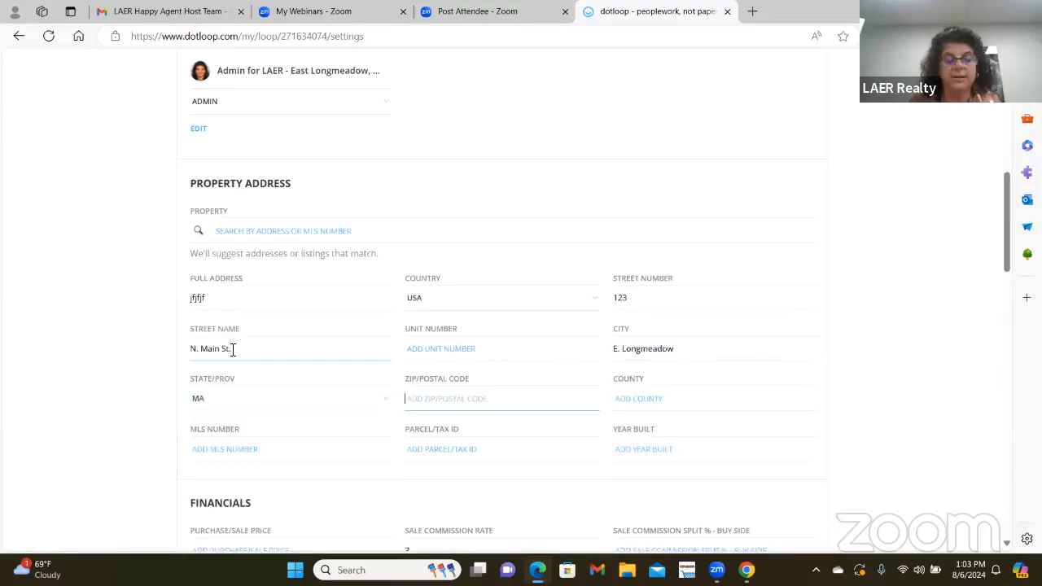
text(010028)
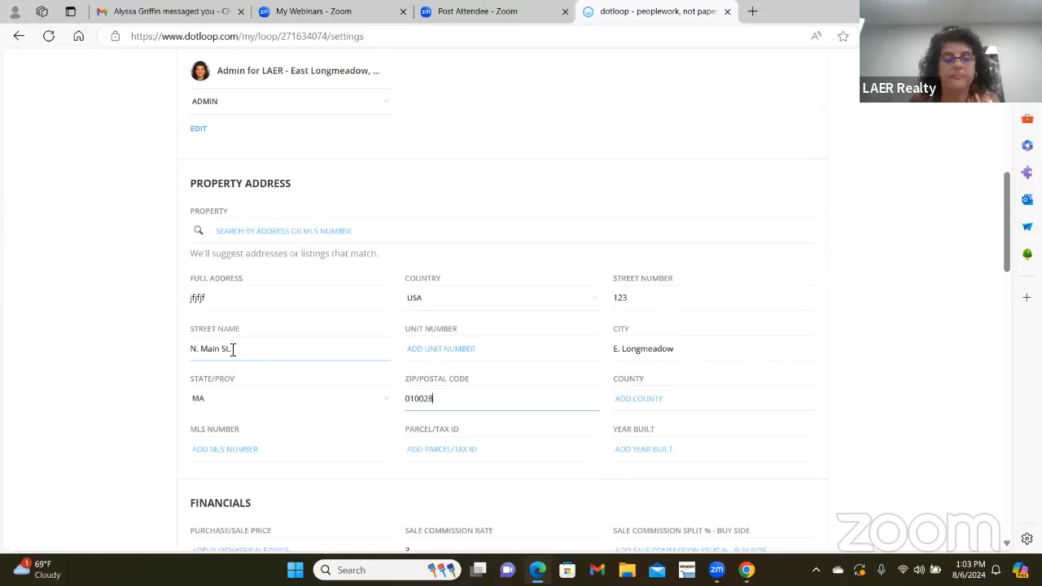
key(BackSpace)
key(BackSpace)
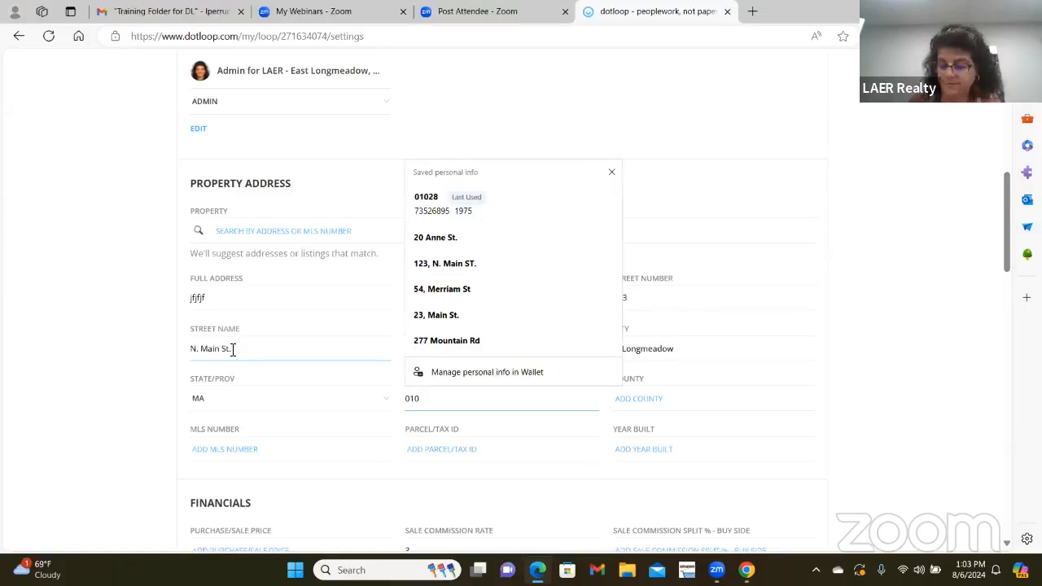
text(28)
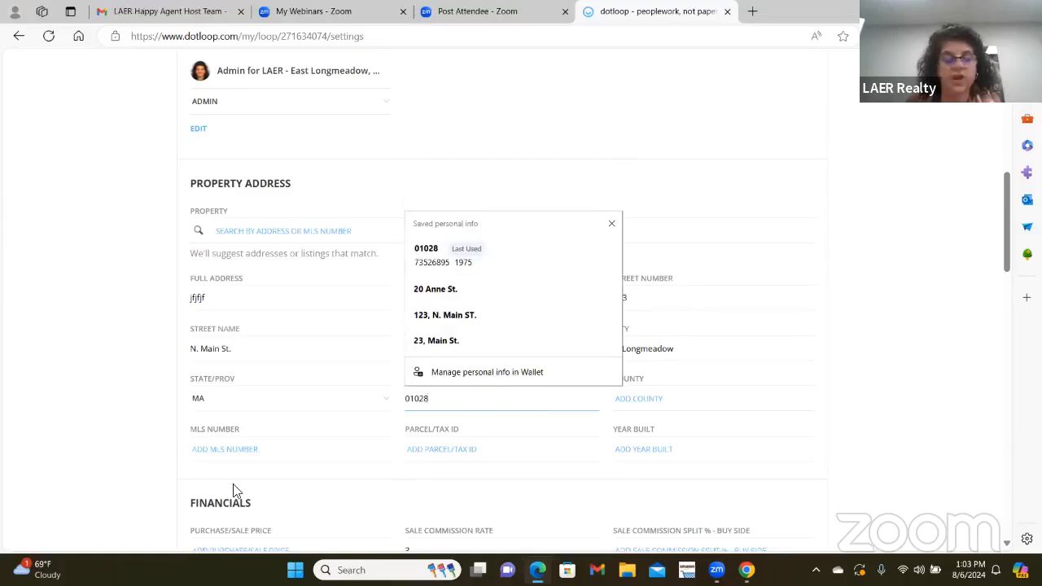
click(223, 453)
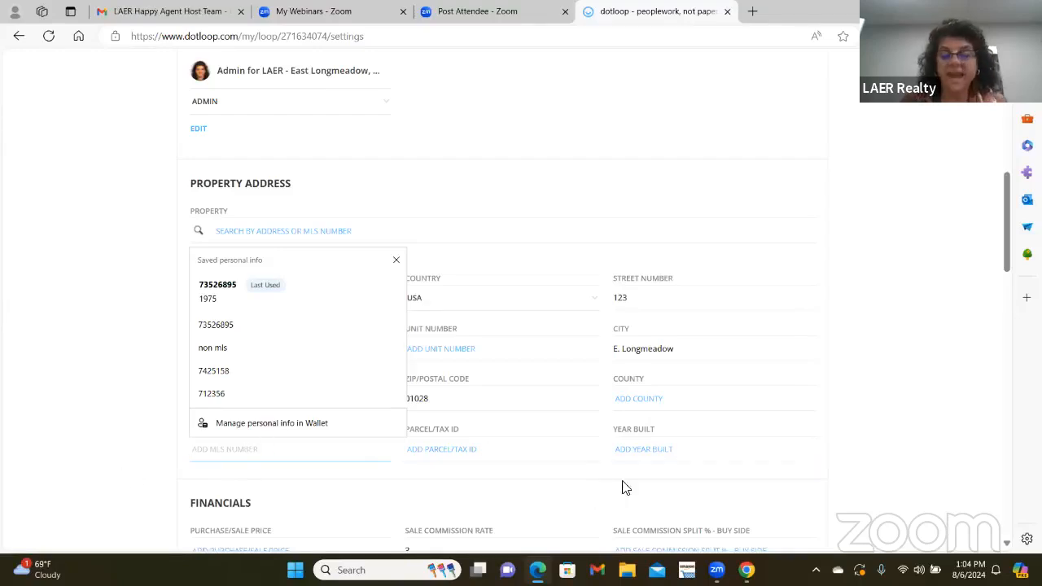
- Enter 2002 as the year built and save the loop details
click(658, 442)
text(2002)
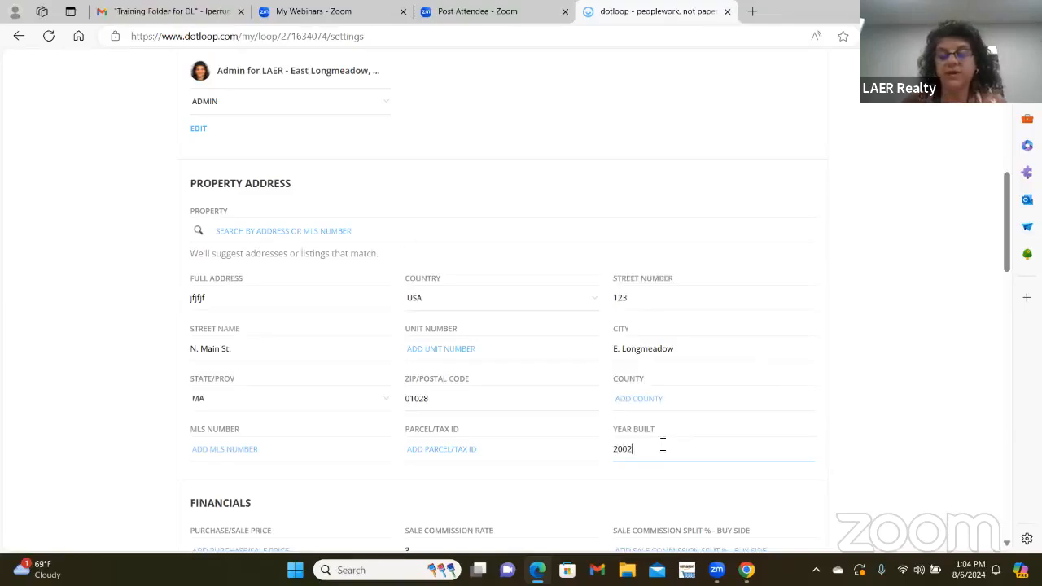
scroll(676, 437, up, 3)
scroll(682, 355, up, 3)
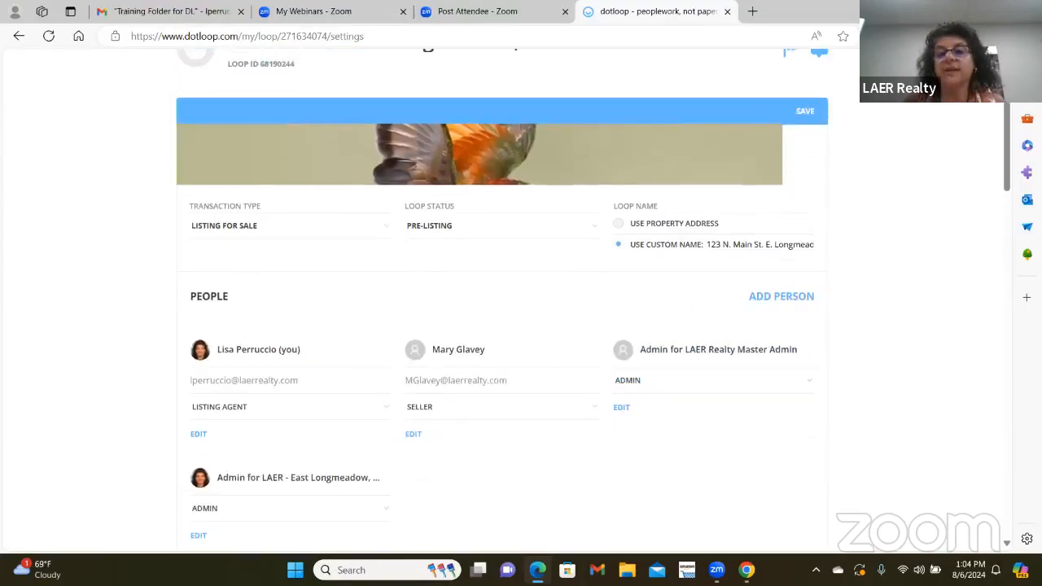
click(812, 118)
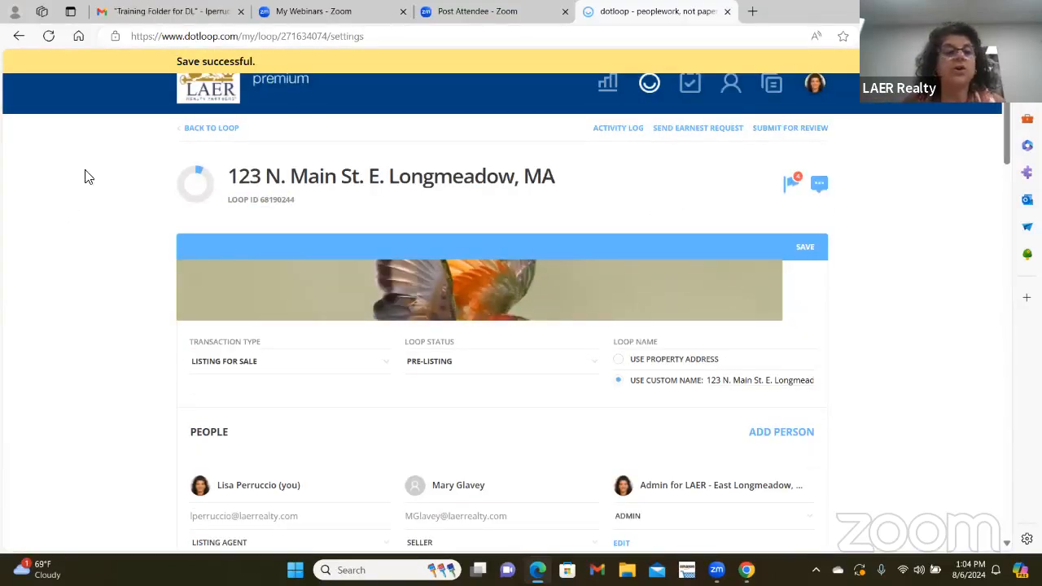
- Return to the loop, retry Submit for Review, and dismiss the additional-details prompt
click(212, 131)
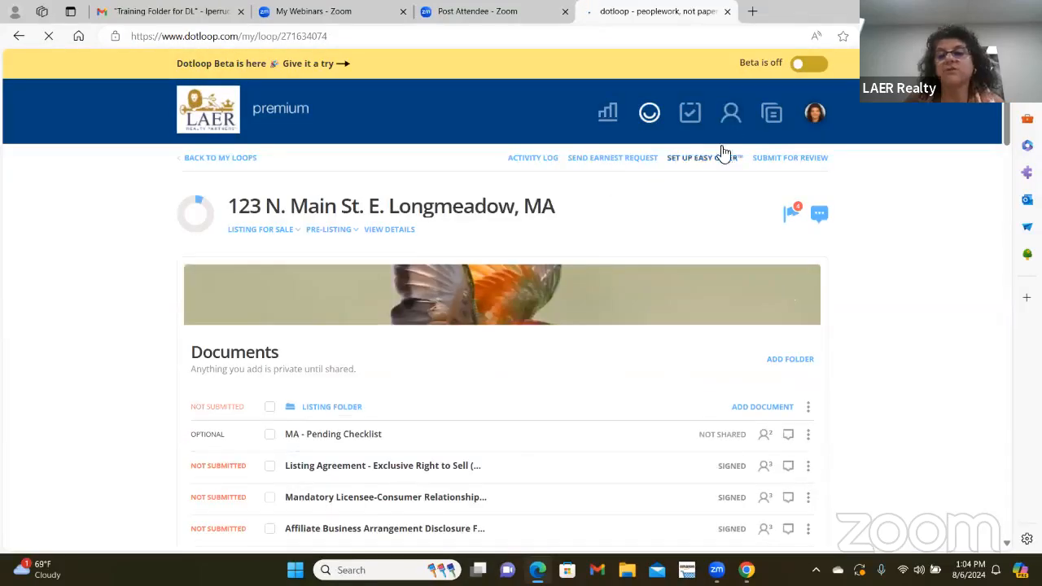
click(796, 158)
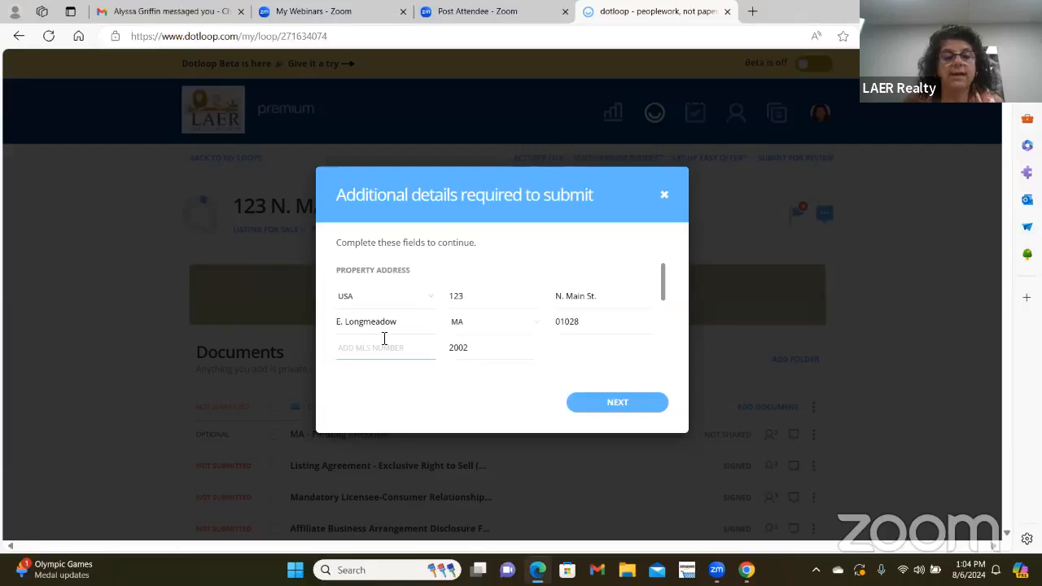
click(664, 196)
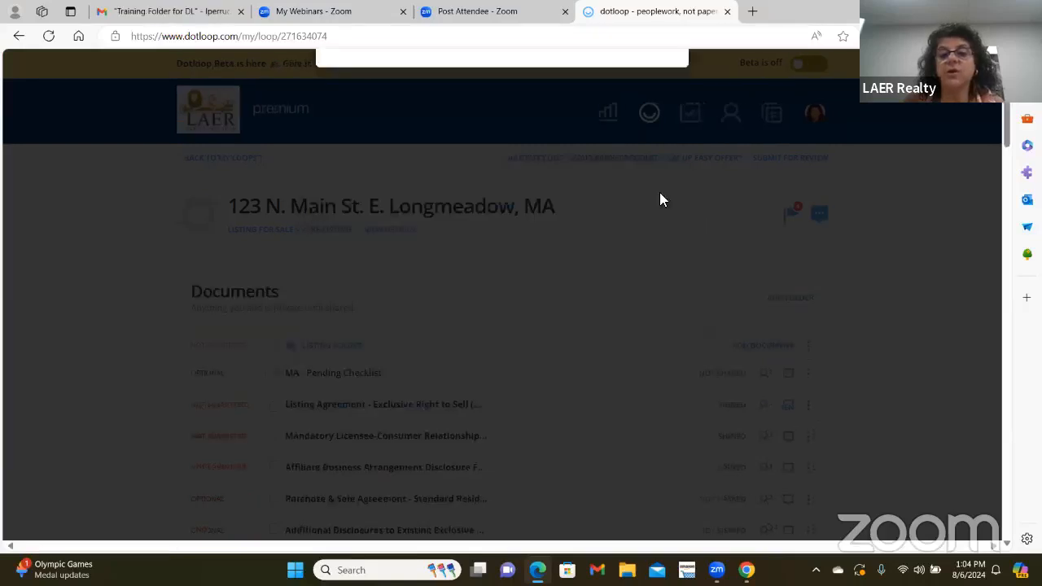
- Fill in MLS number 73526895 from saved data, save the details, and return to the loop
click(415, 232)
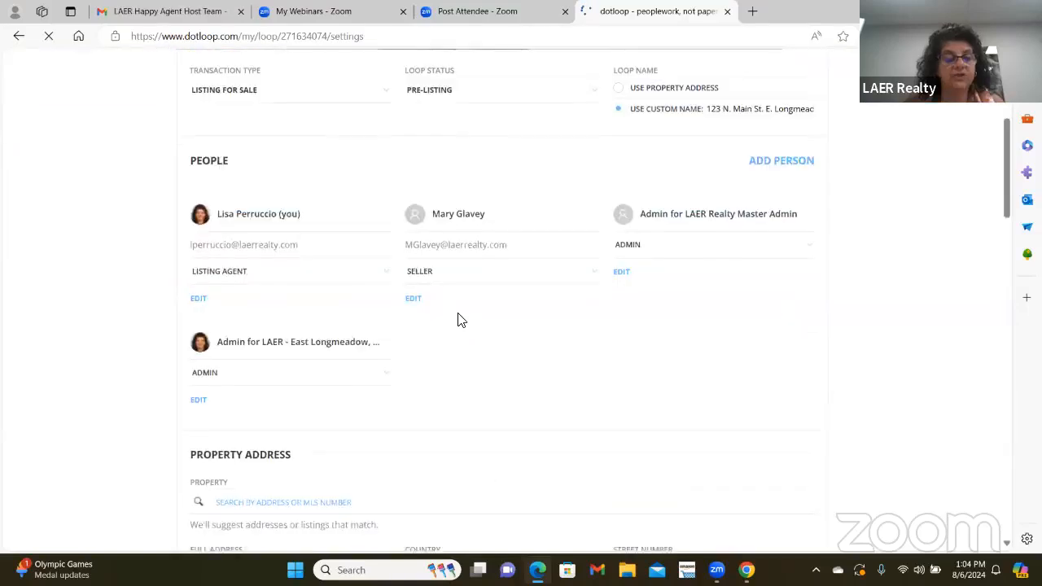
scroll(462, 316, down, 3)
click(210, 380)
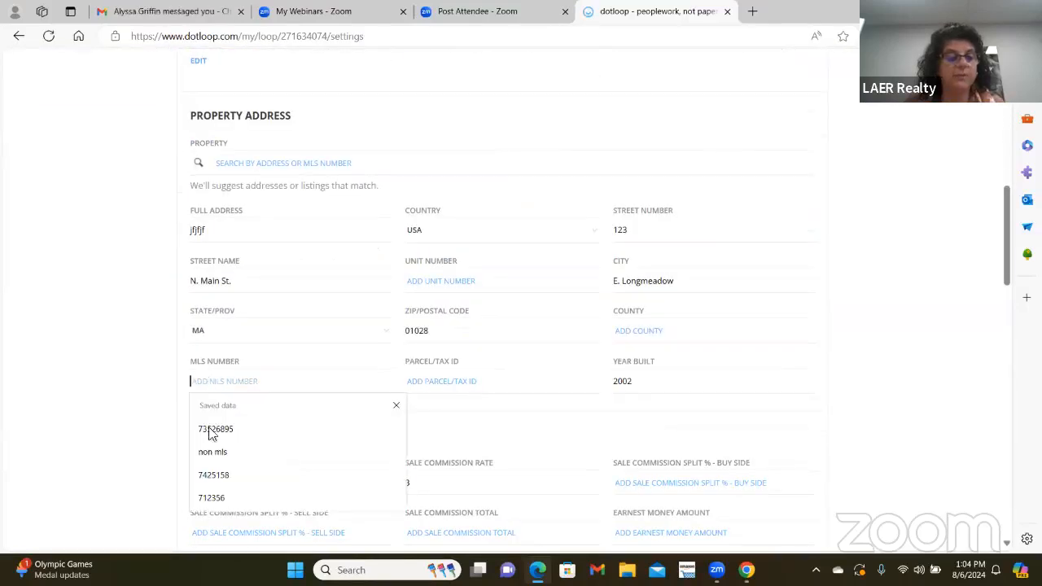
click(218, 432)
scroll(808, 261, up, 3)
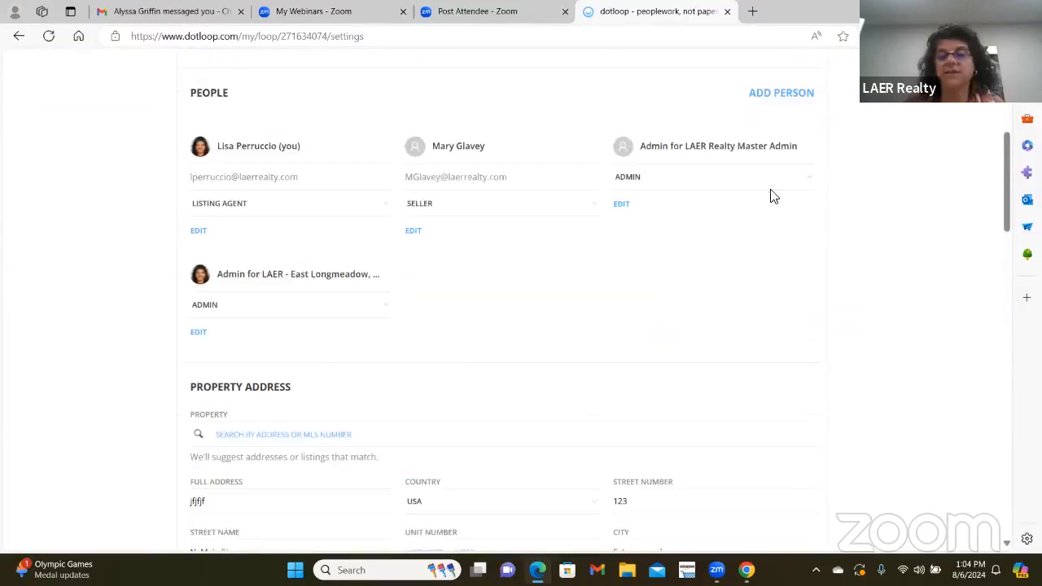
scroll(595, 338, up, 3)
click(803, 112)
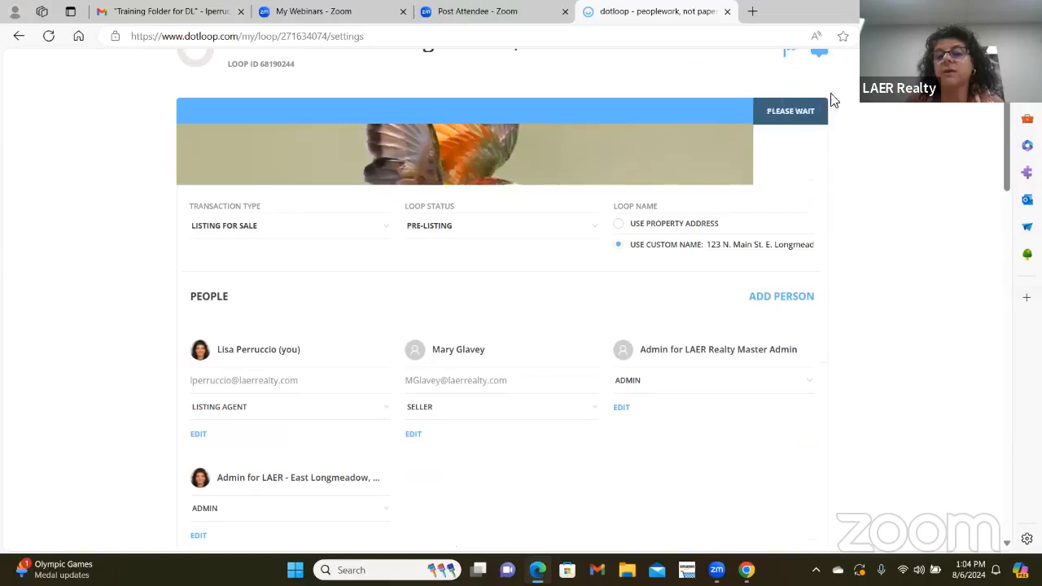
scroll(734, 154, up, 1)
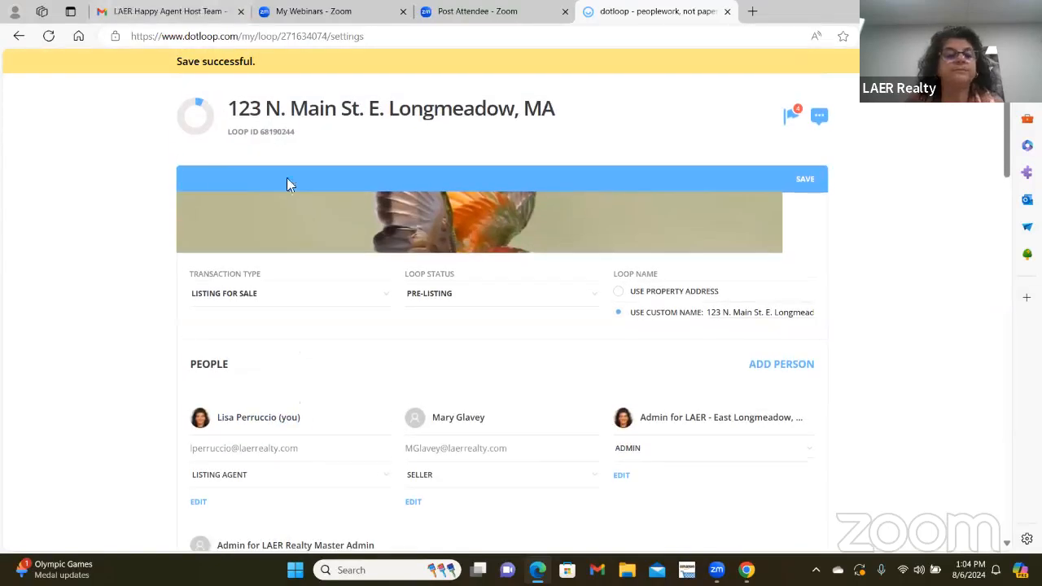
scroll(268, 233, up, 1)
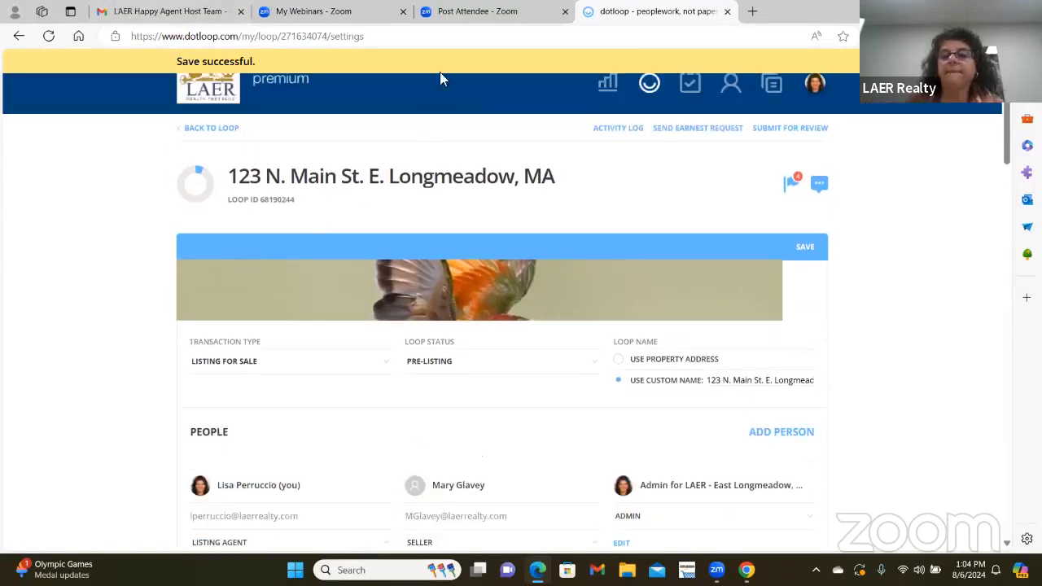
click(208, 131)
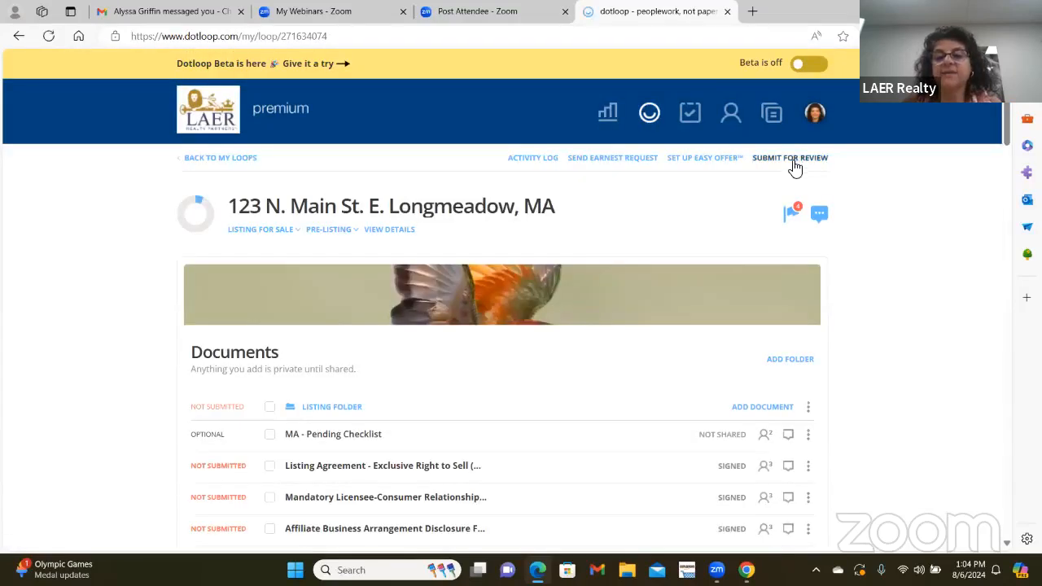
- Collapse the Other Important Documents Folder in the 123 N. Main St. loop's Documents list
scroll(395, 356, down, 1)
scroll(397, 356, down, 2)
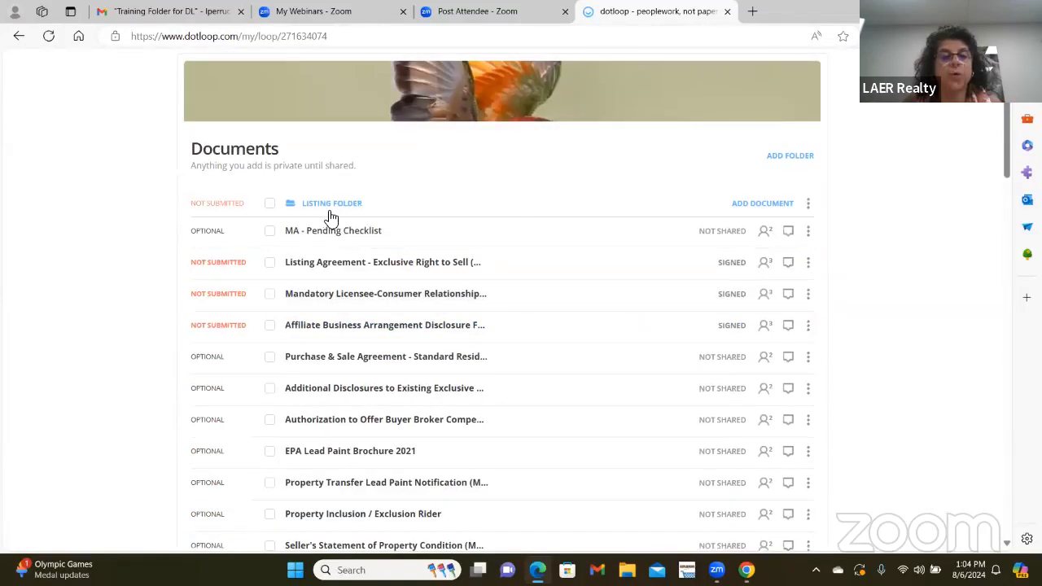
scroll(332, 214, down, 1)
scroll(638, 288, down, 6)
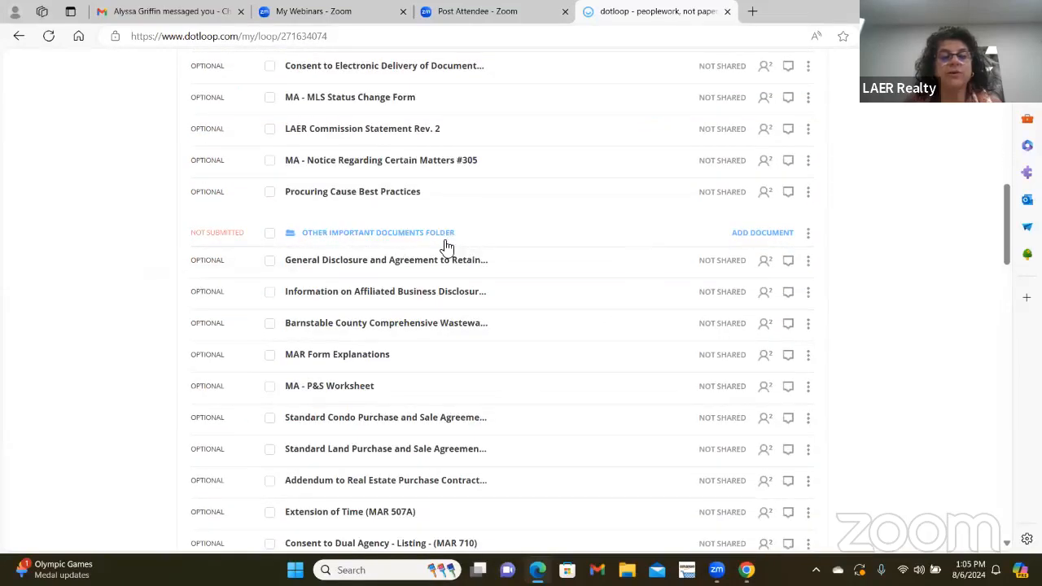
scroll(453, 321, up, 3)
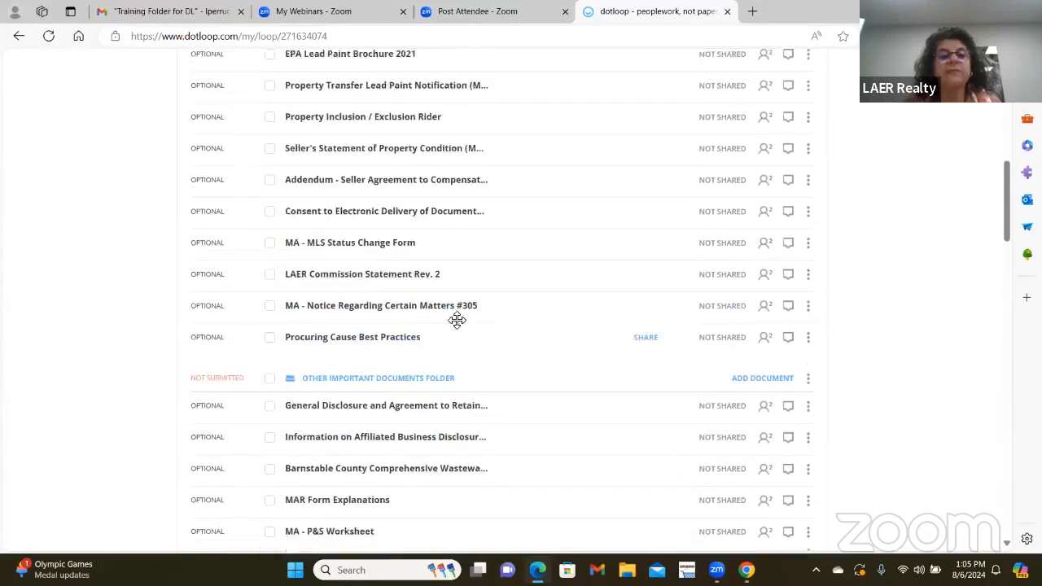
scroll(453, 320, up, 4)
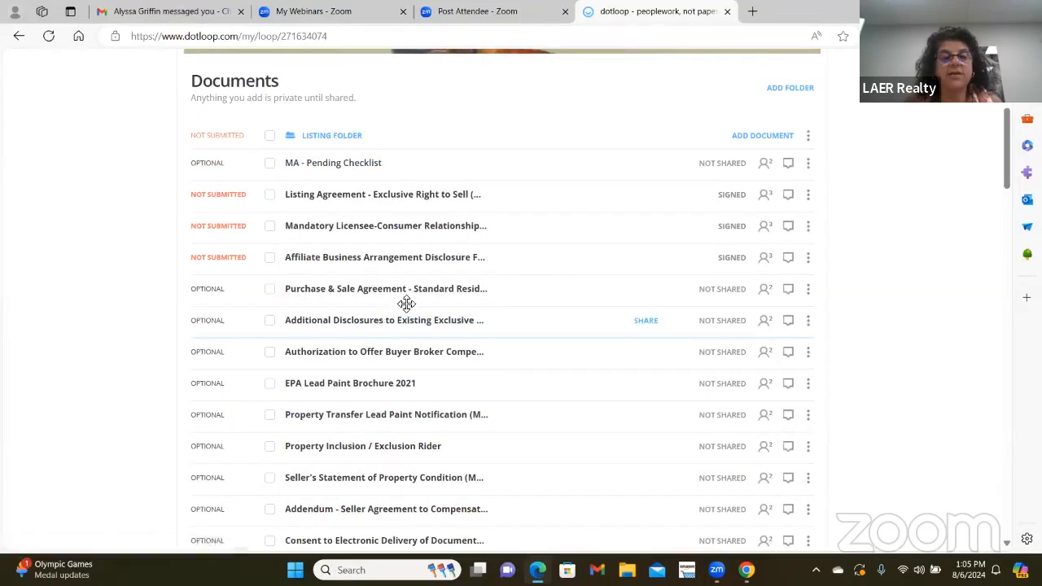
scroll(628, 314, down, 4)
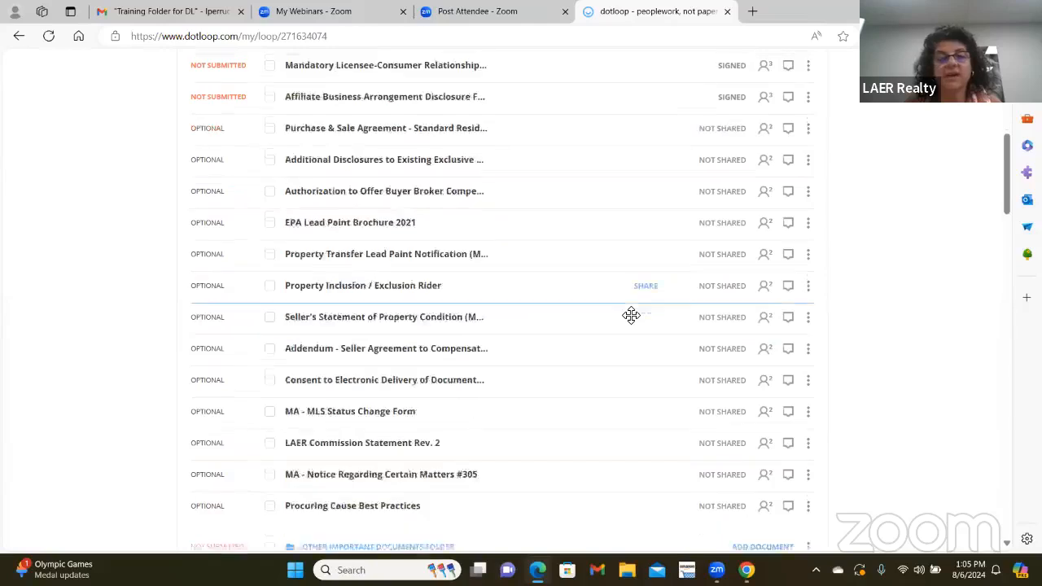
scroll(630, 315, down, 2)
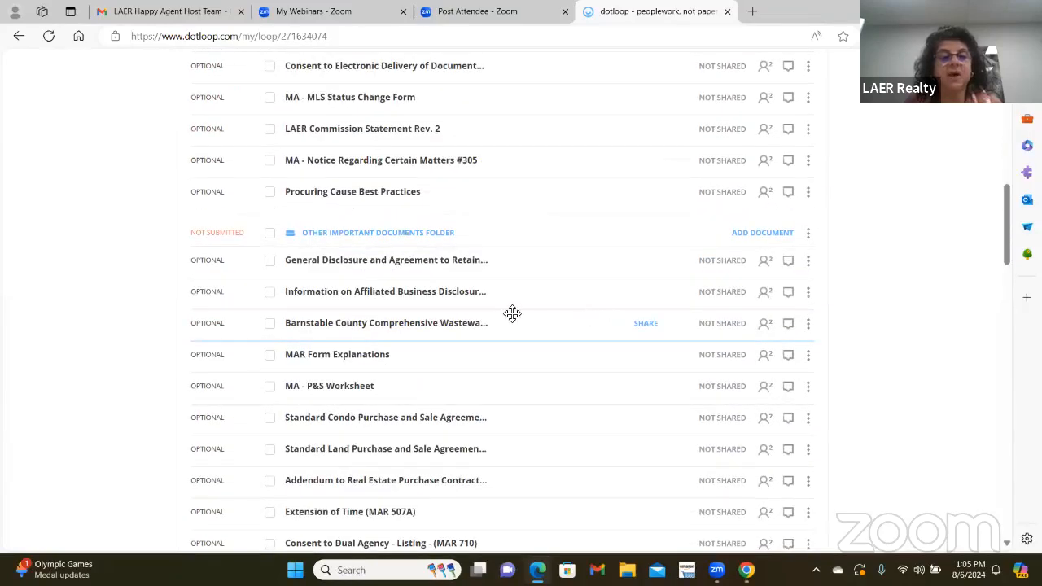
scroll(512, 312, down, 1)
scroll(384, 206, down, 1)
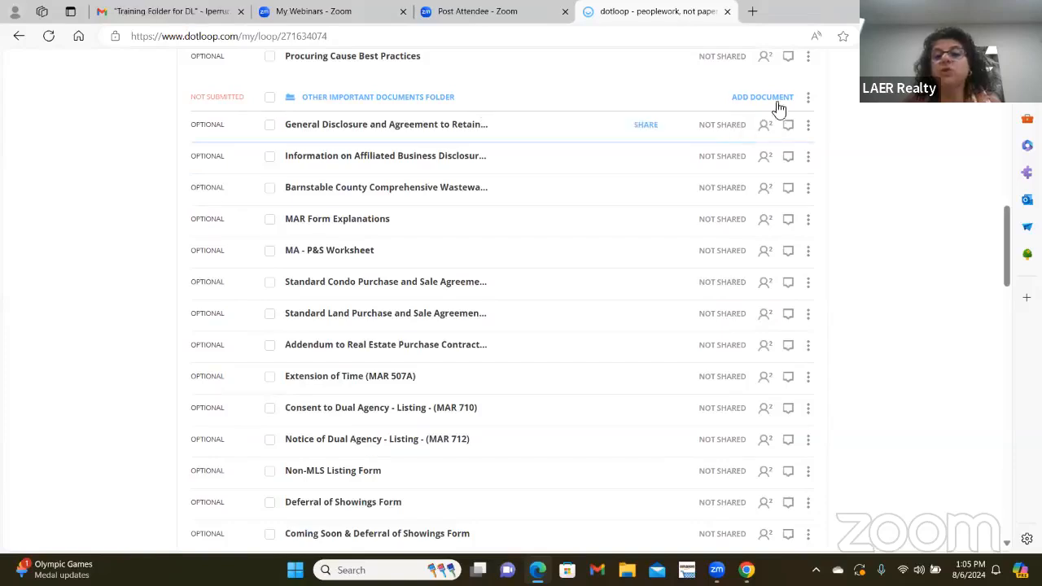
click(415, 97)
scroll(584, 294, up, 5)
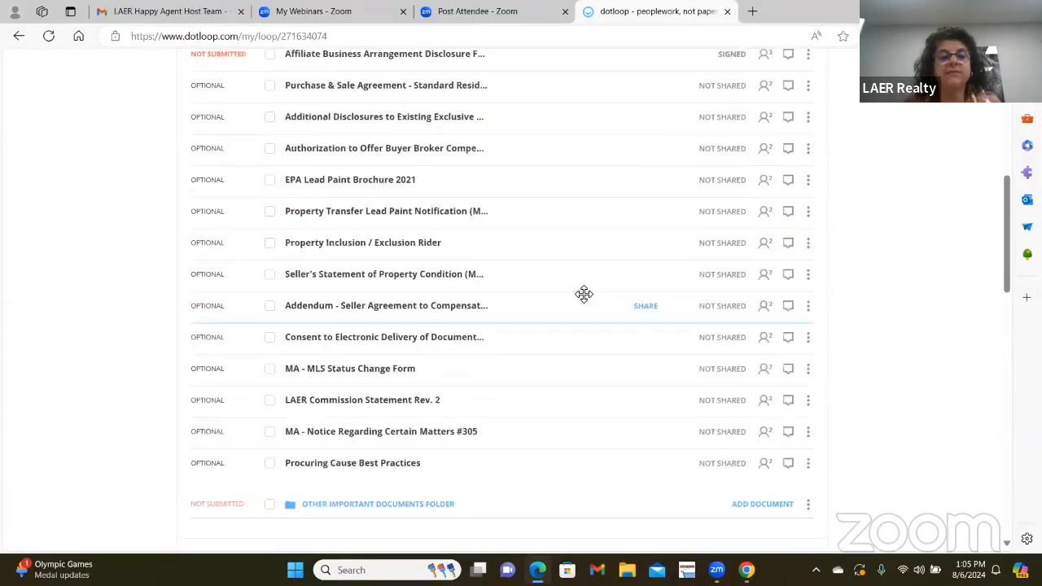
scroll(584, 294, up, 3)
scroll(765, 235, up, 2)
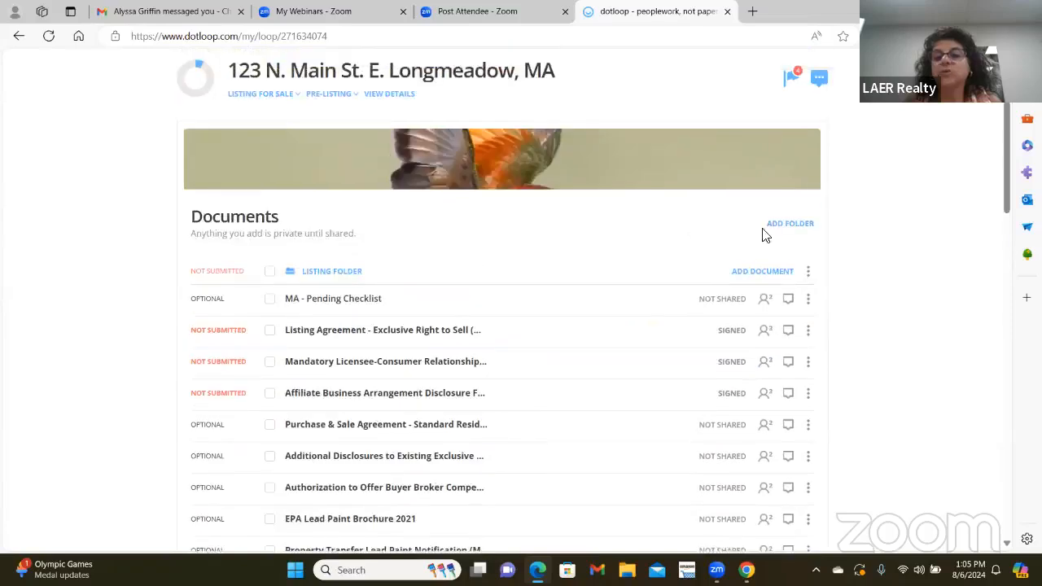
- Add a new empty folder to the loop's documents
click(785, 224)
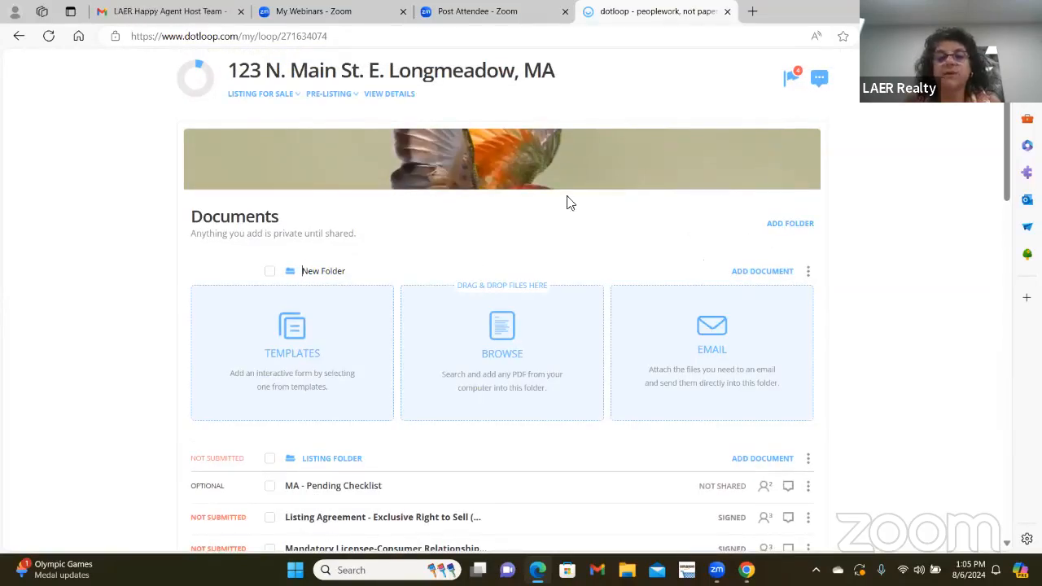
scroll(818, 81, up, 2)
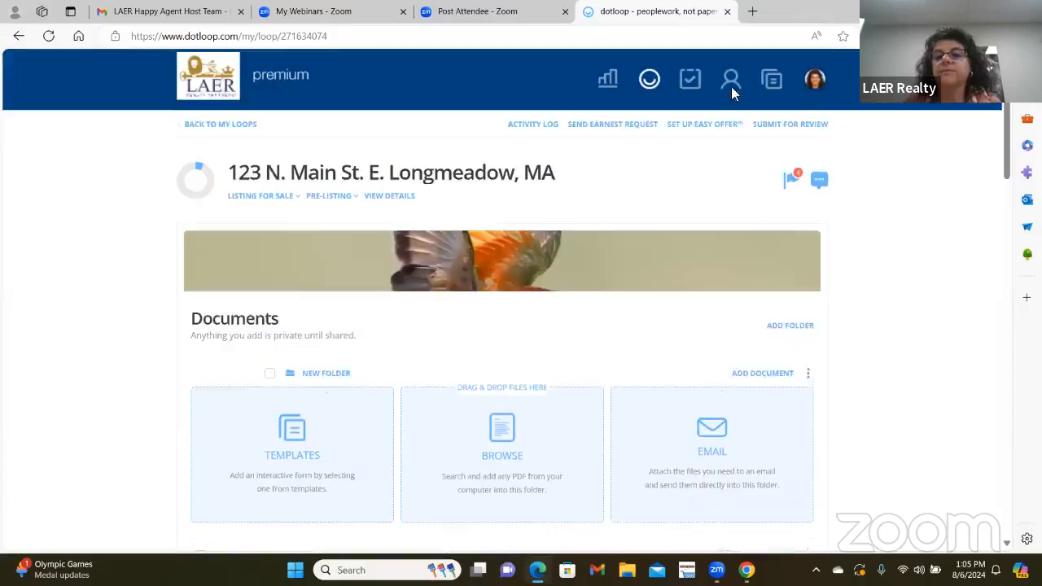
click(815, 113)
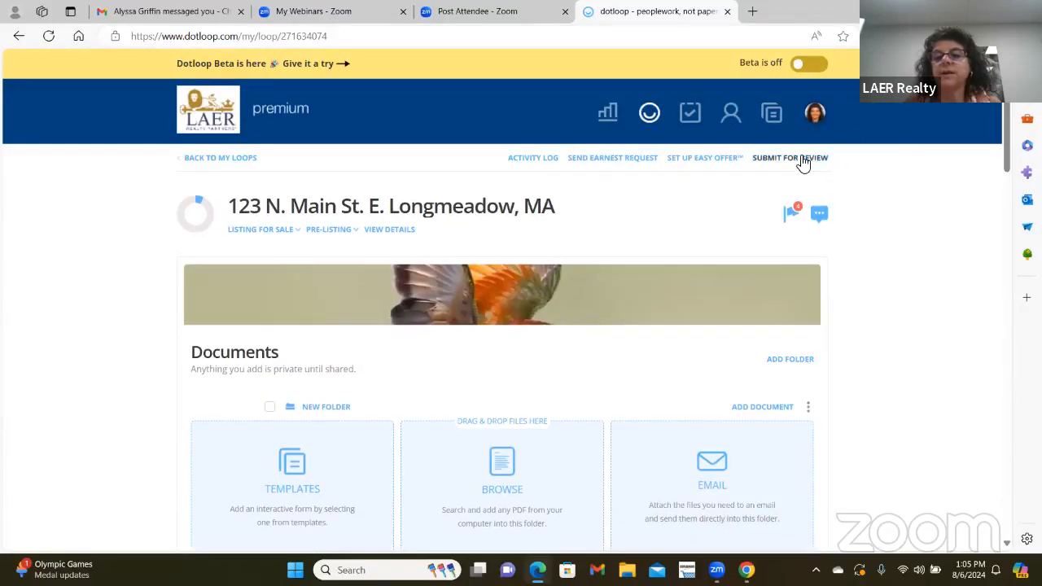
- Submit the Listing Folder for review with the review type Listing Review
click(796, 158)
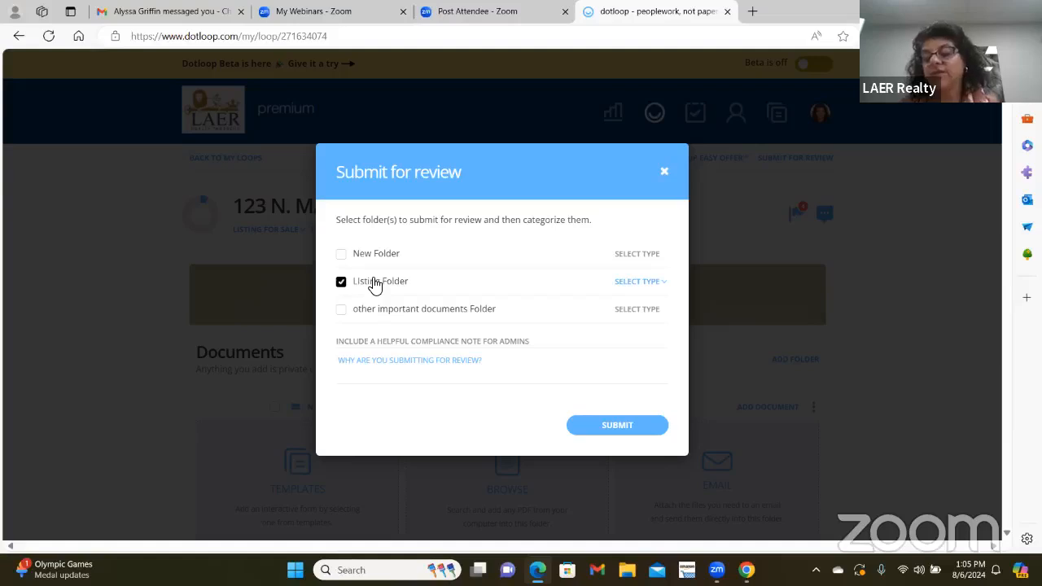
click(635, 285)
click(620, 315)
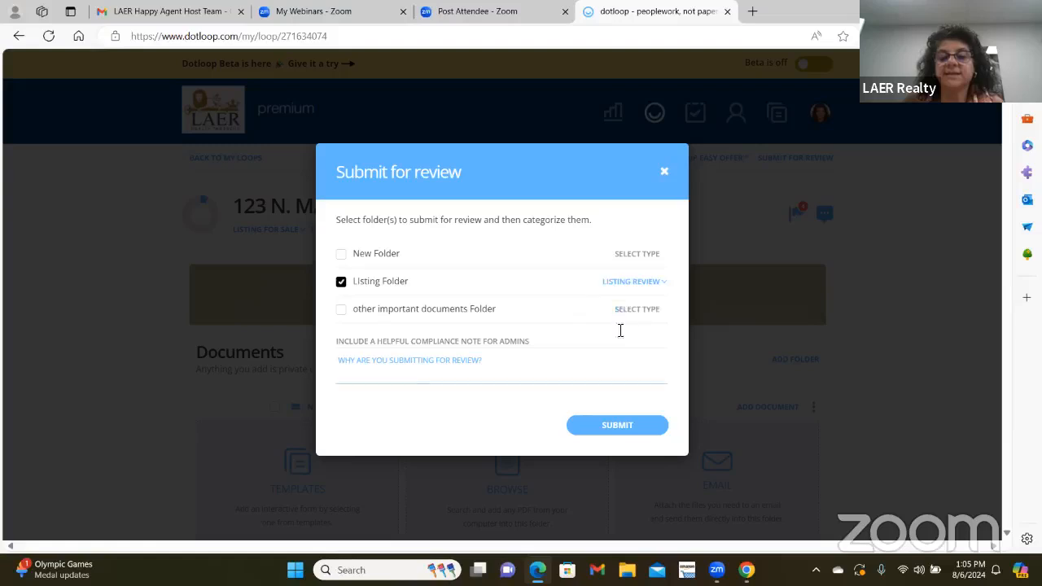
click(604, 435)
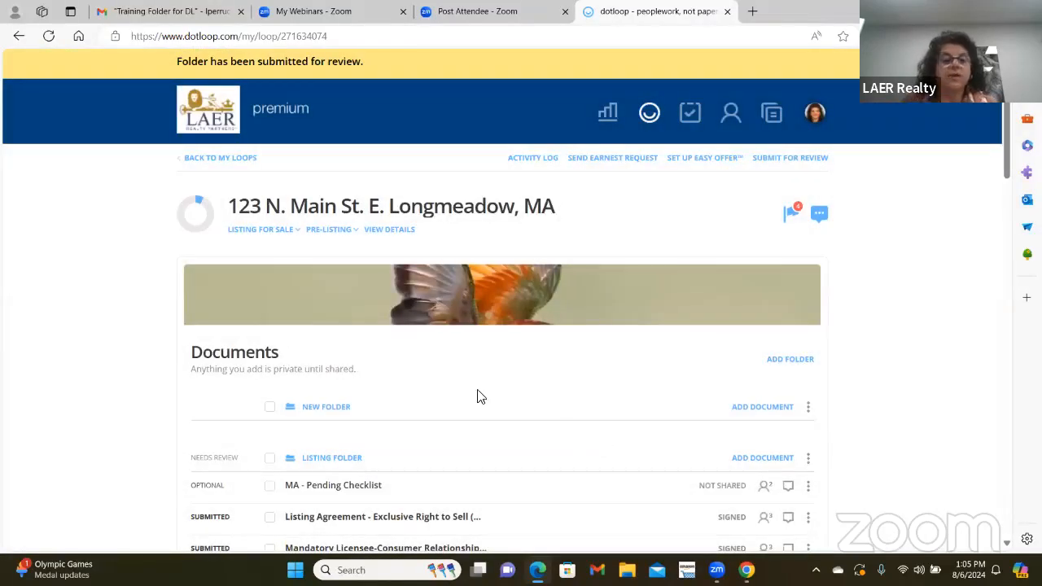
scroll(399, 359, down, 2)
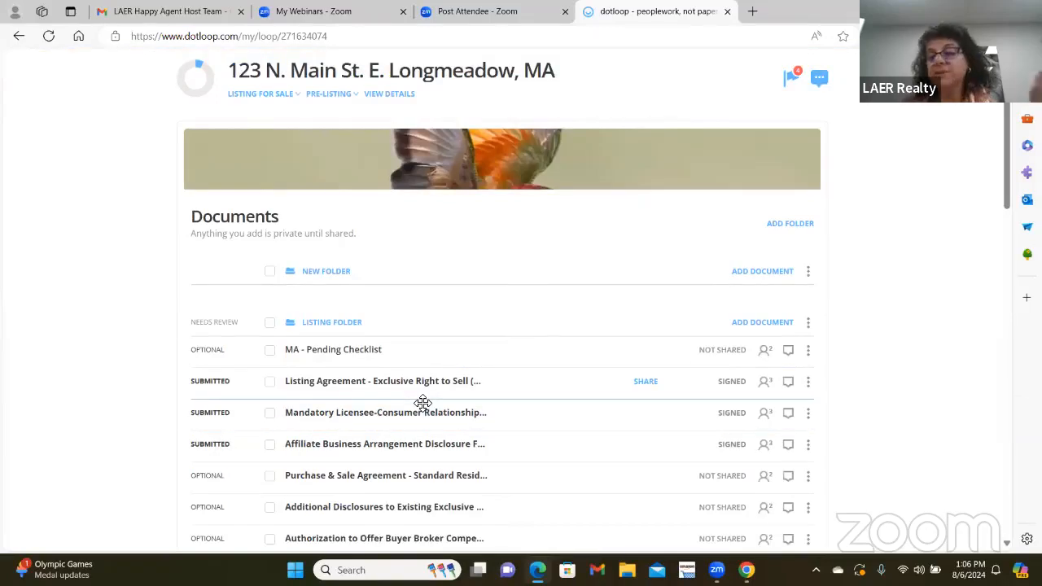
scroll(564, 358, down, 1)
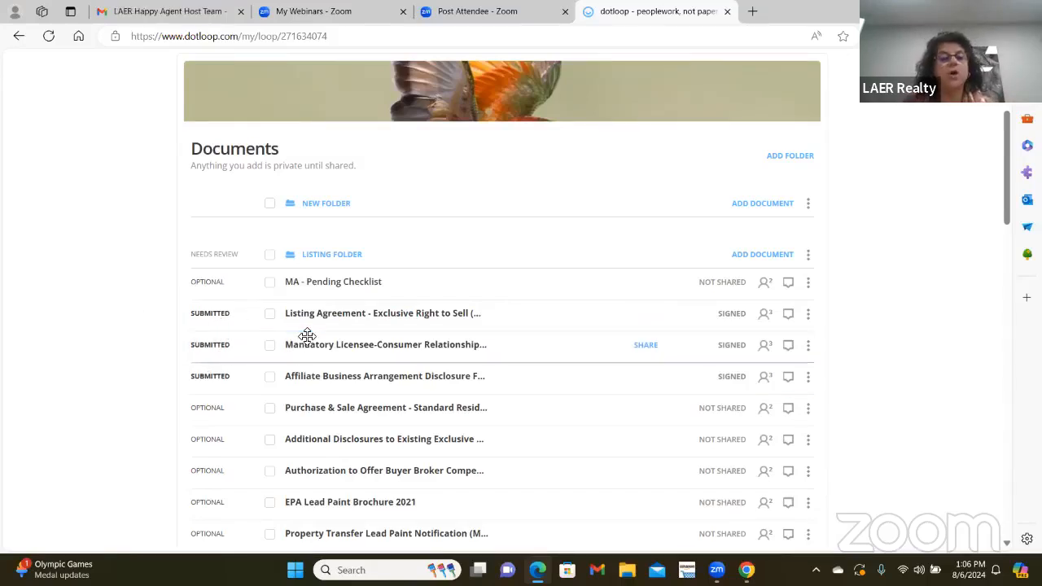
scroll(438, 316, up, 3)
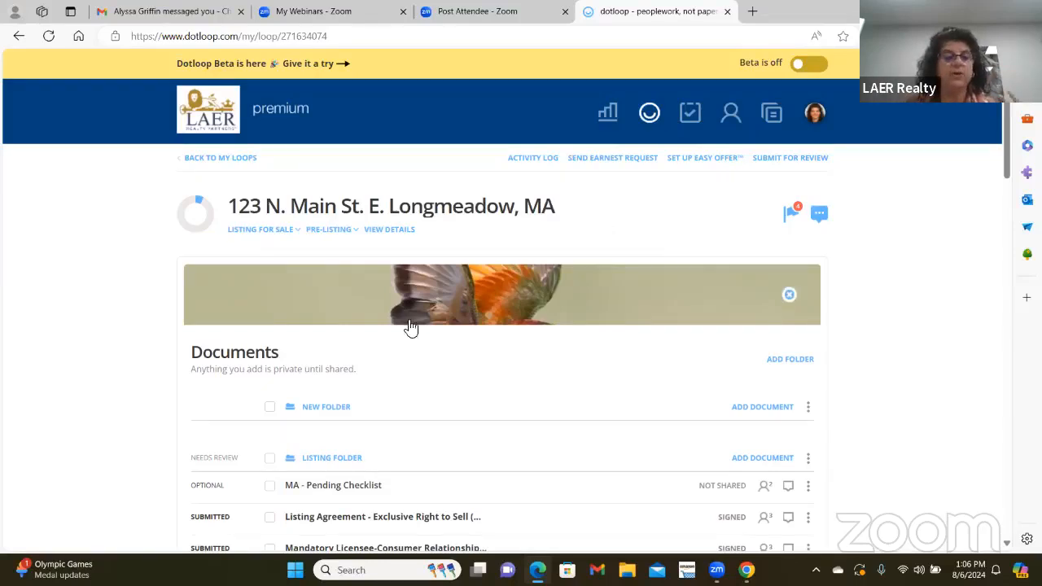
scroll(399, 328, down, 3)
scroll(190, 480, down, 2)
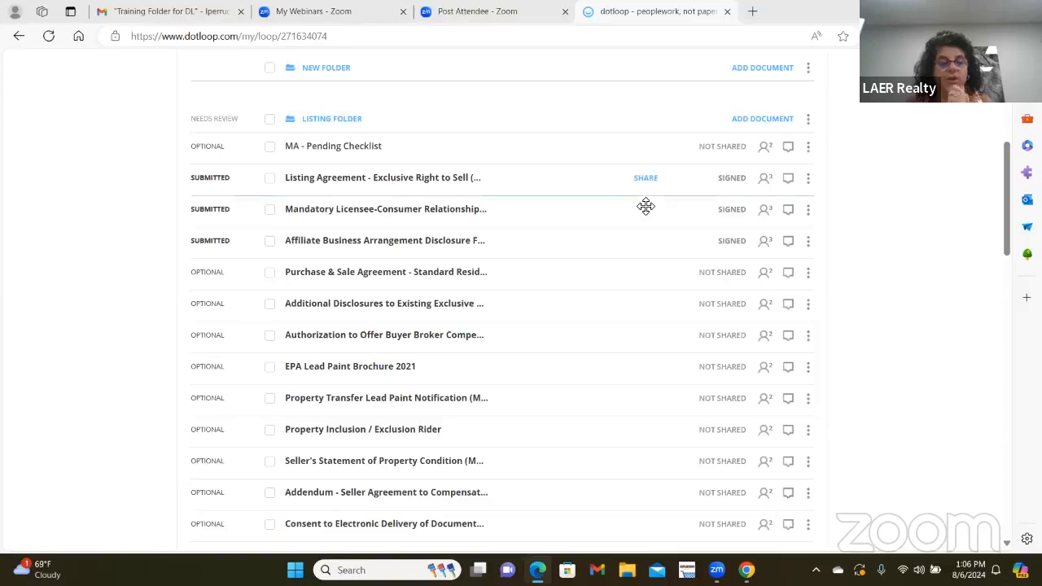
scroll(295, 488, up, 4)
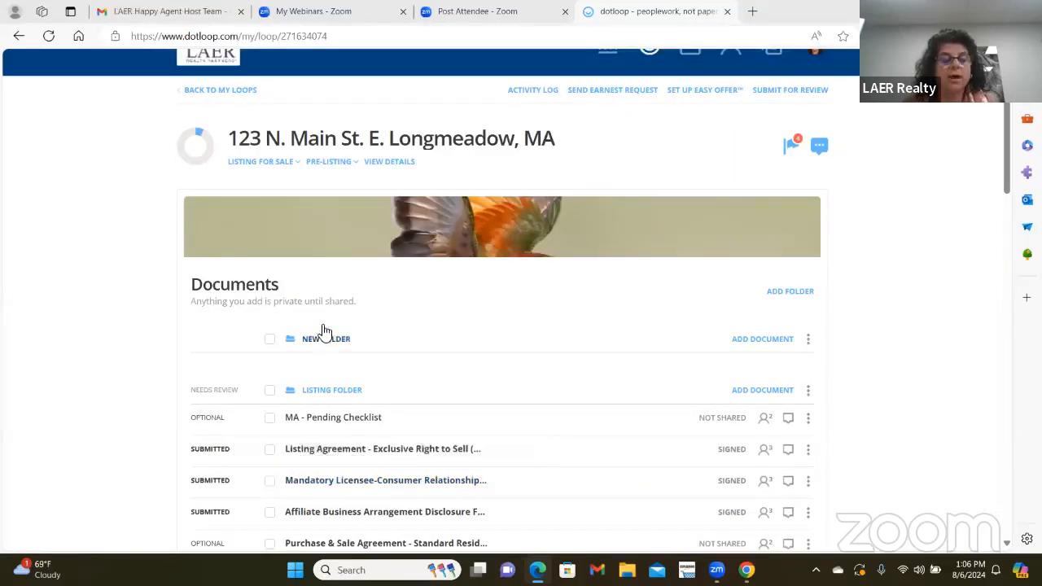
scroll(344, 330, down, 2)
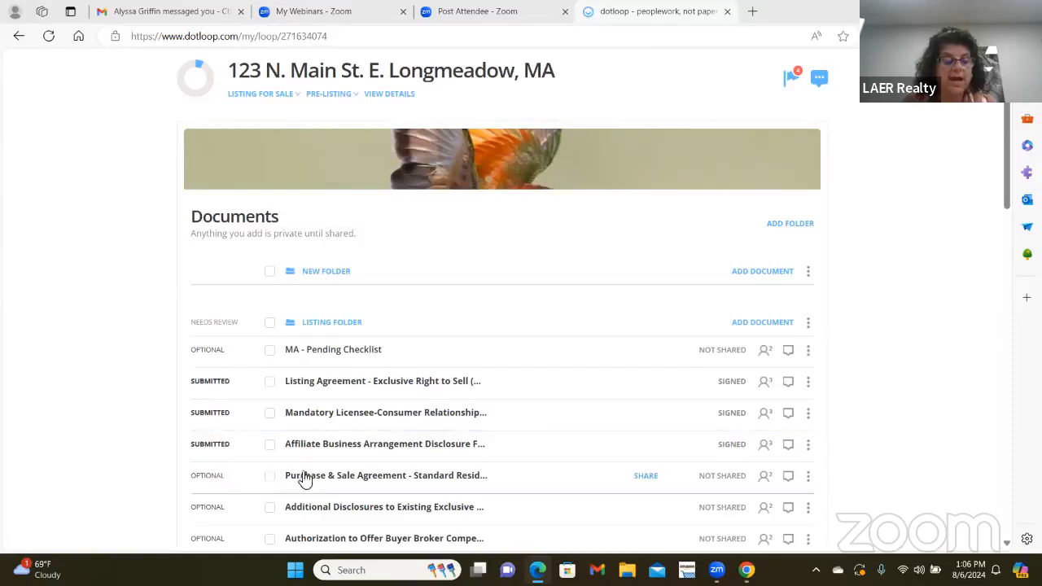
scroll(302, 476, down, 4)
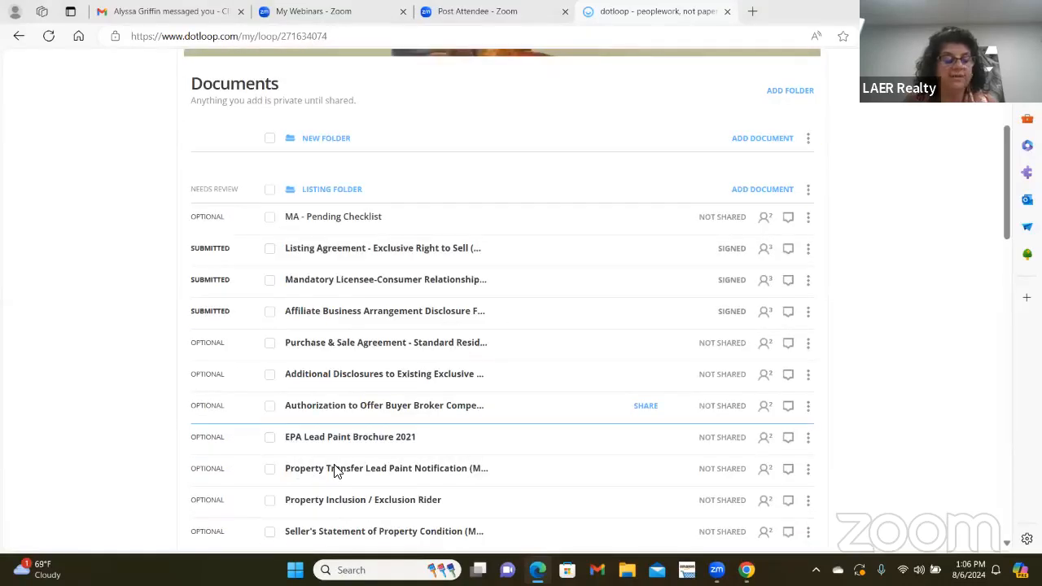
scroll(336, 470, down, 2)
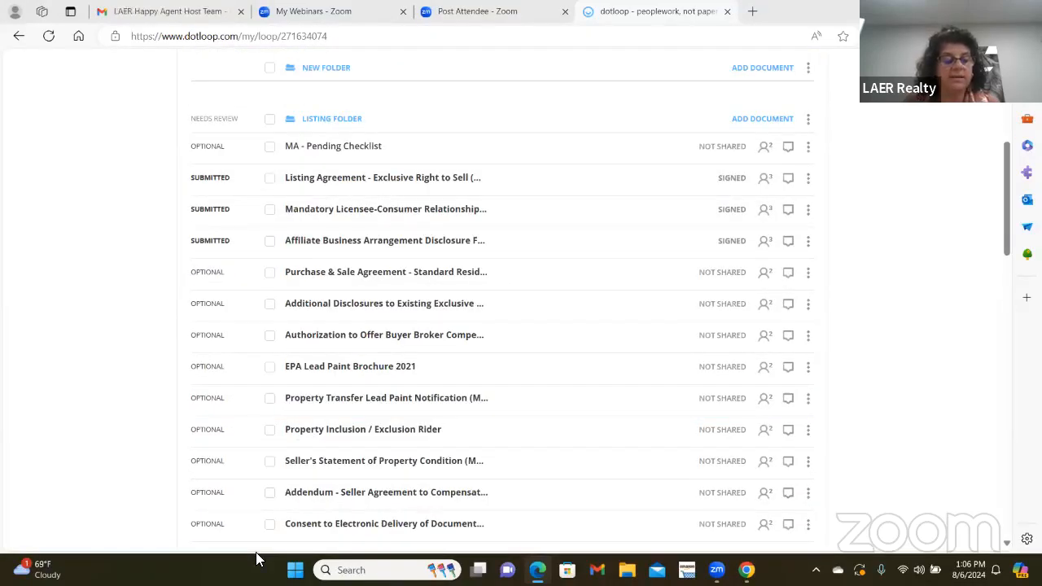
scroll(302, 396, up, 5)
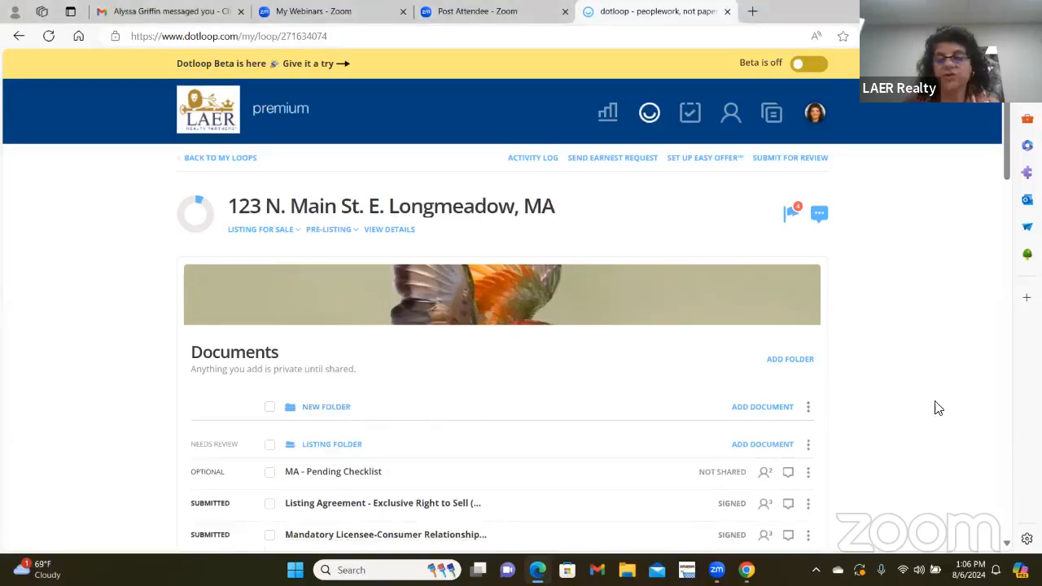
- Archive the empty New Folder from its options menu and check the remaining documents
click(808, 407)
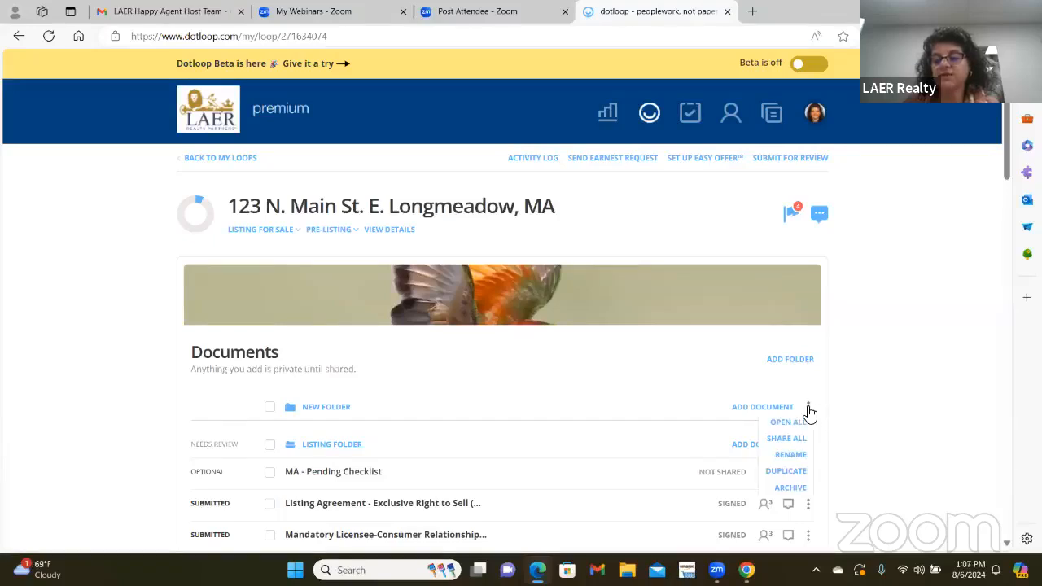
click(790, 489)
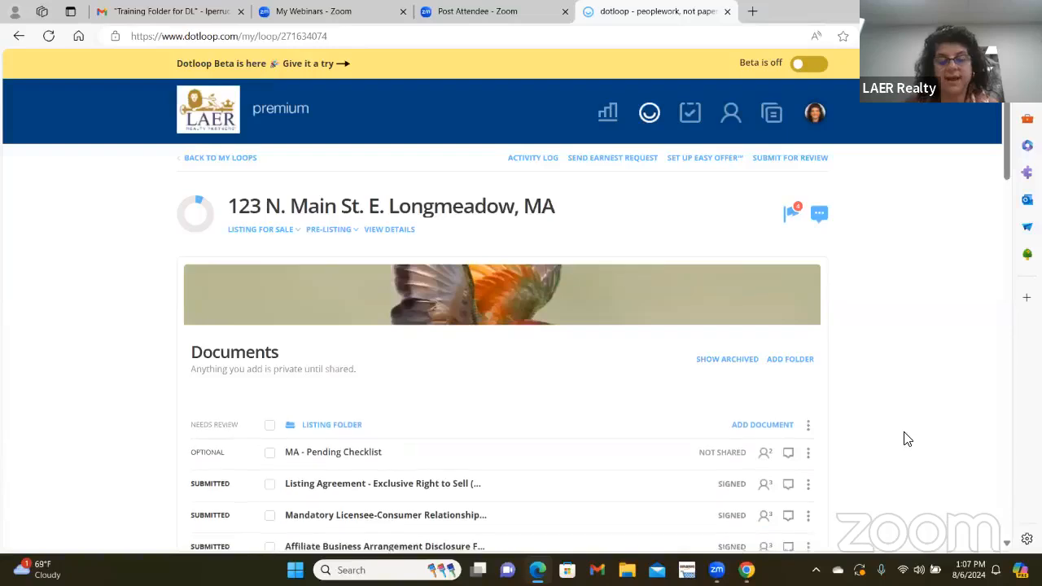
scroll(923, 437, down, 1)
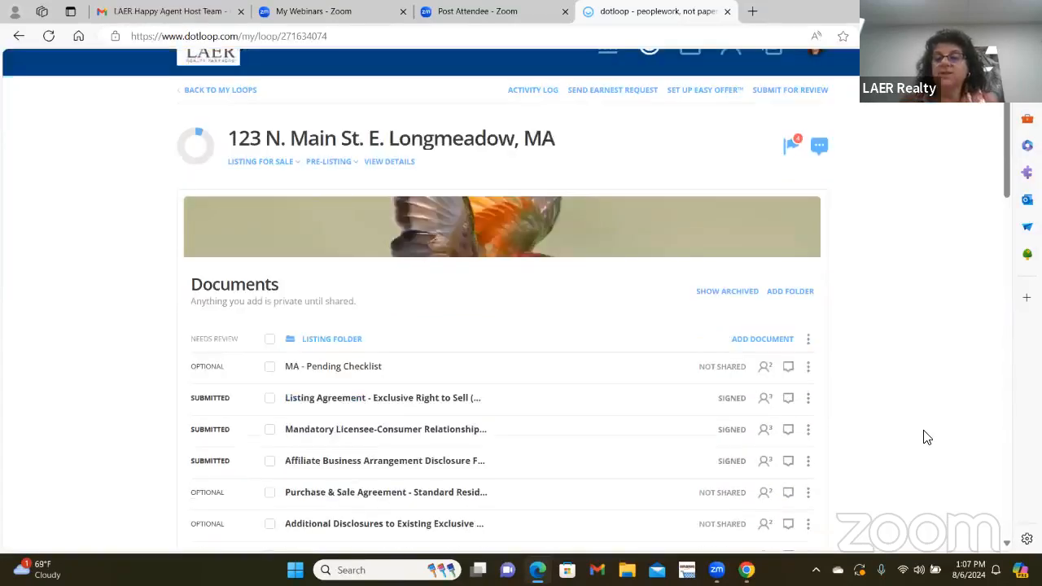
scroll(913, 434, down, 1)
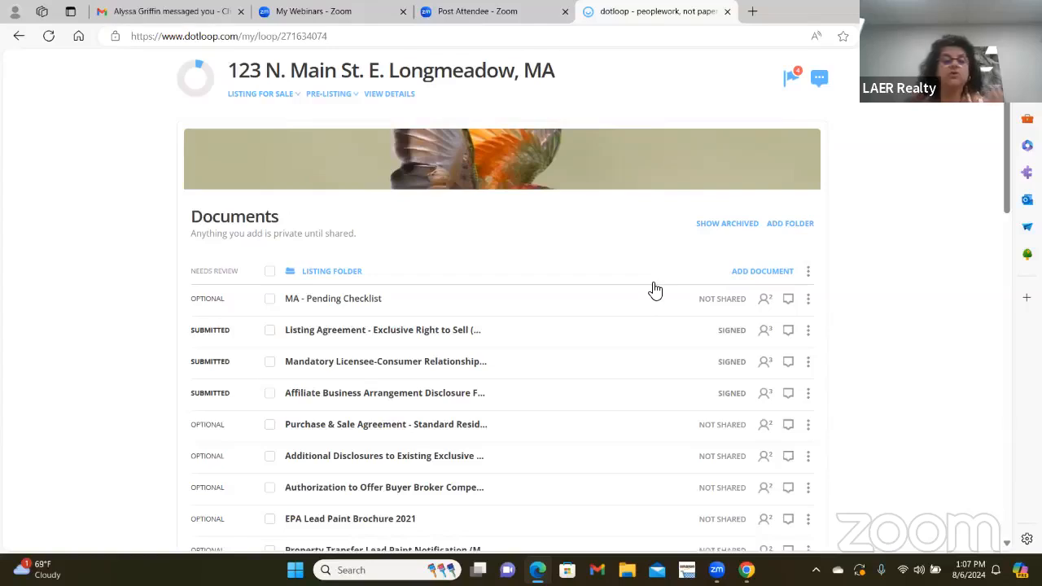
- Create a new folder named 'Back up offer' above the Listing Folder
click(794, 225)
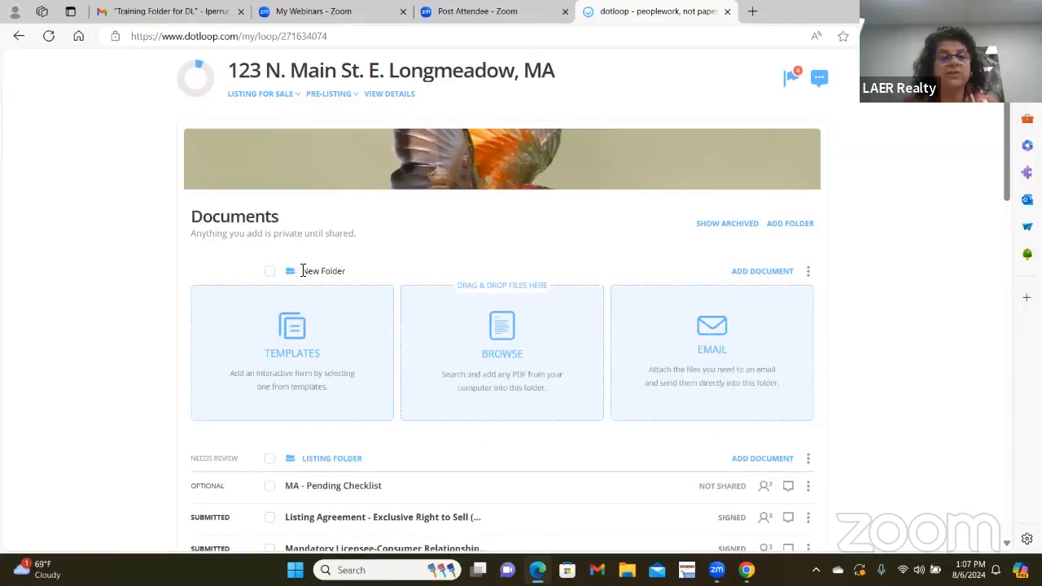
click(356, 274)
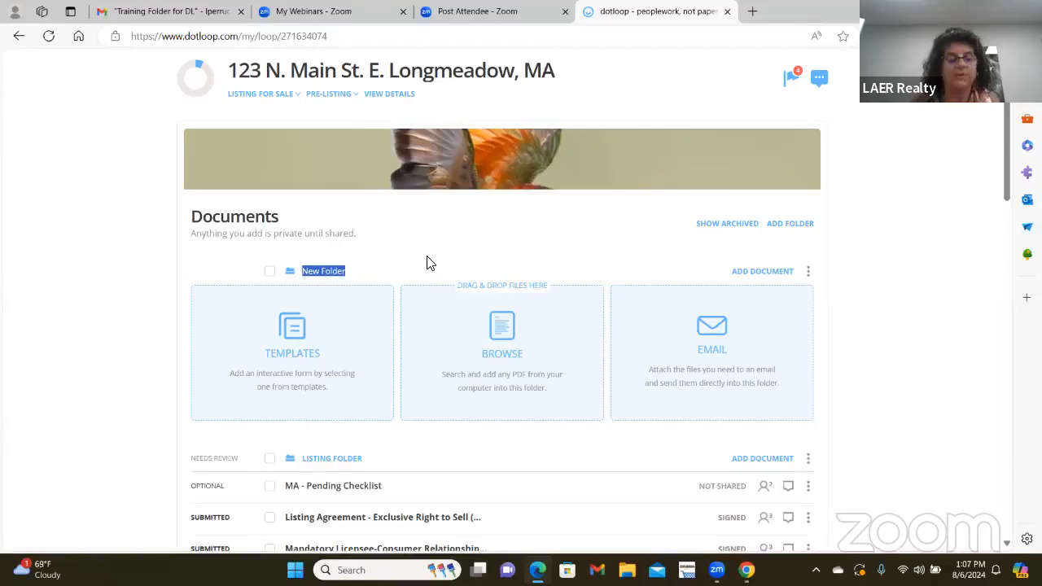
text(Back up offer)
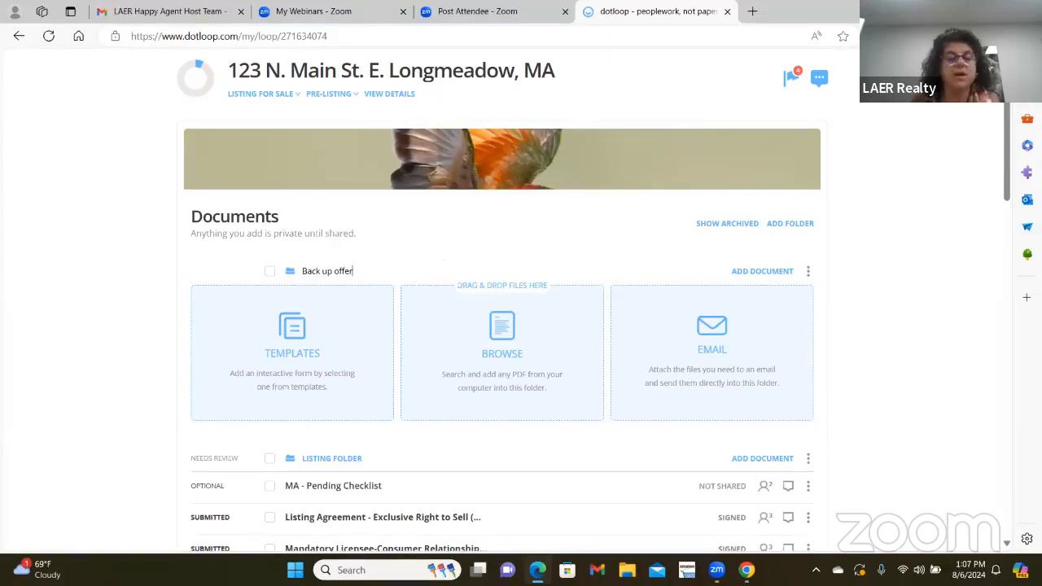
key(Return)
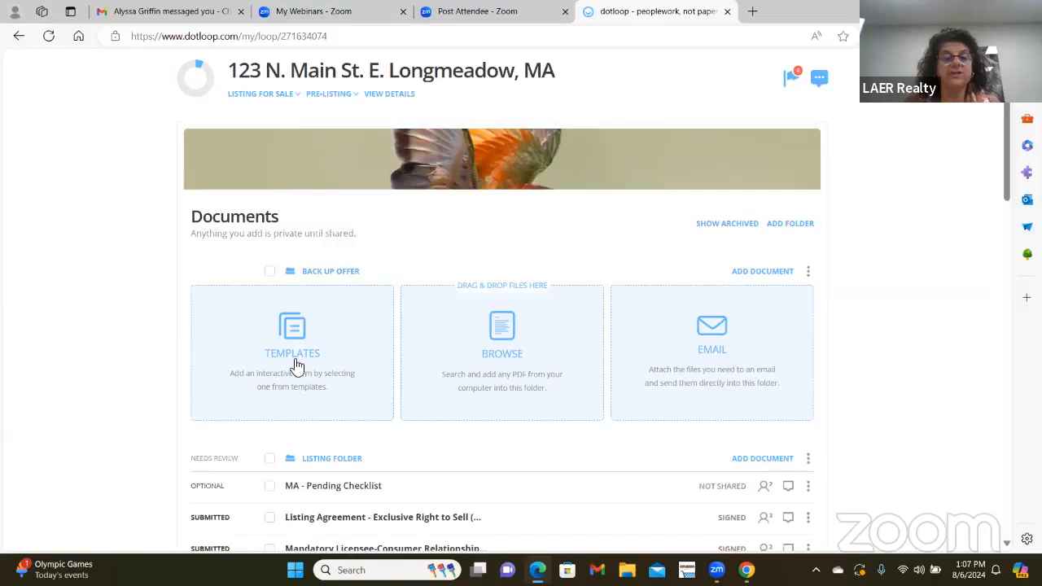
scroll(514, 339, down, 1)
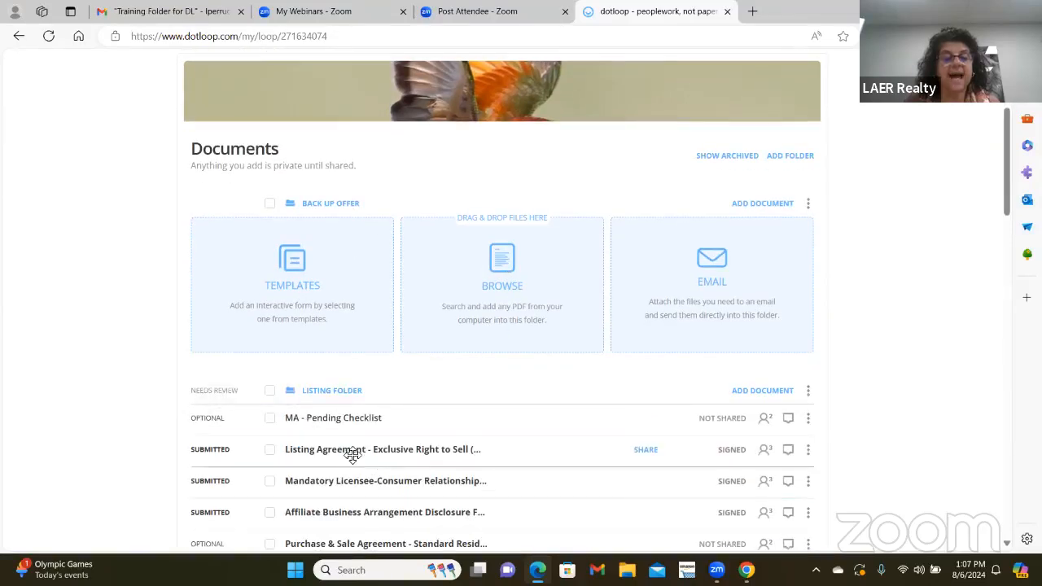
scroll(337, 325, down, 1)
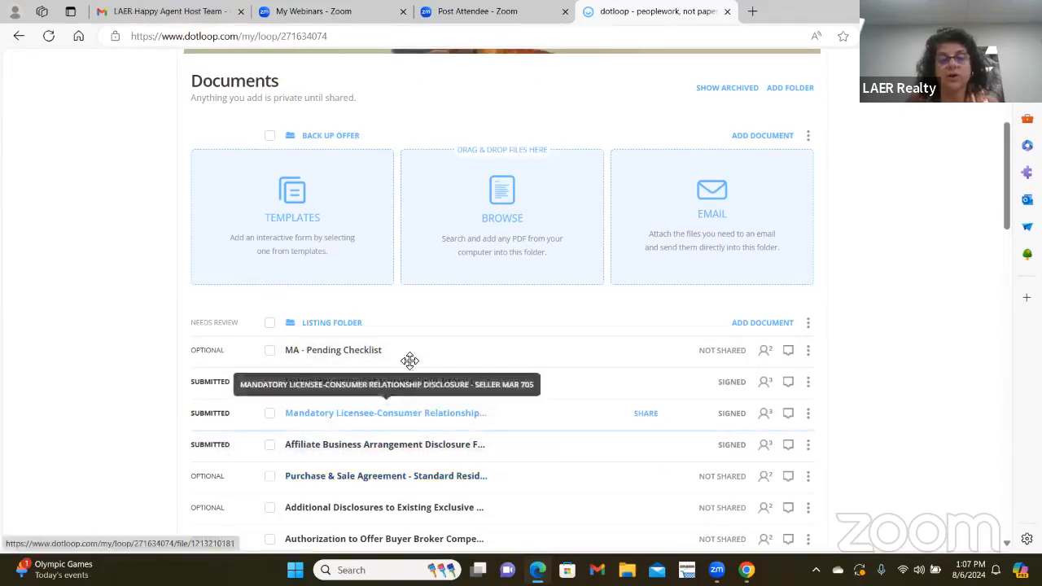
scroll(488, 480, up, 1)
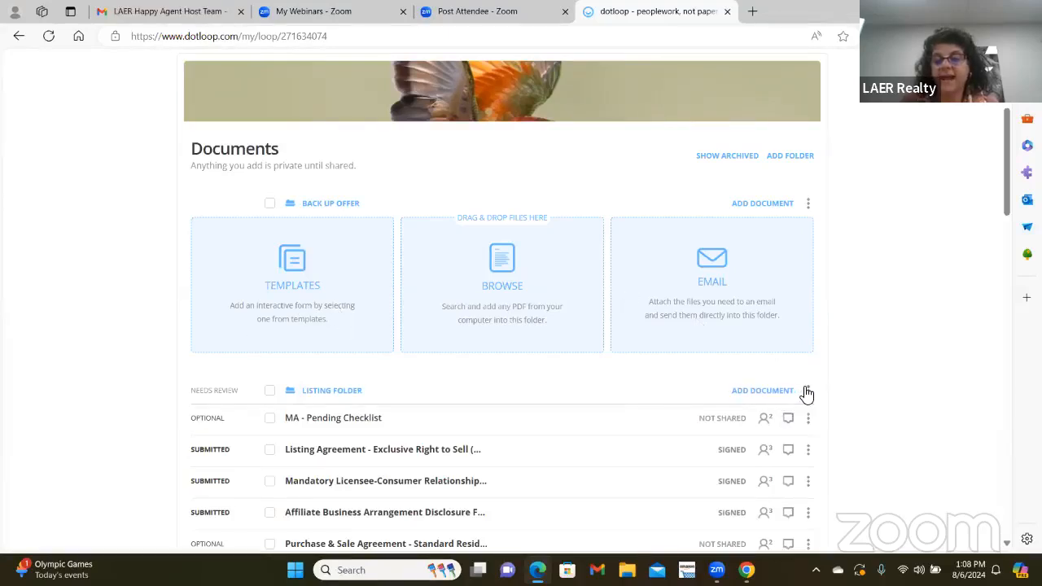
- Add a new document folder named 'Buyer Folder' and bring up its Templates picker
click(778, 392)
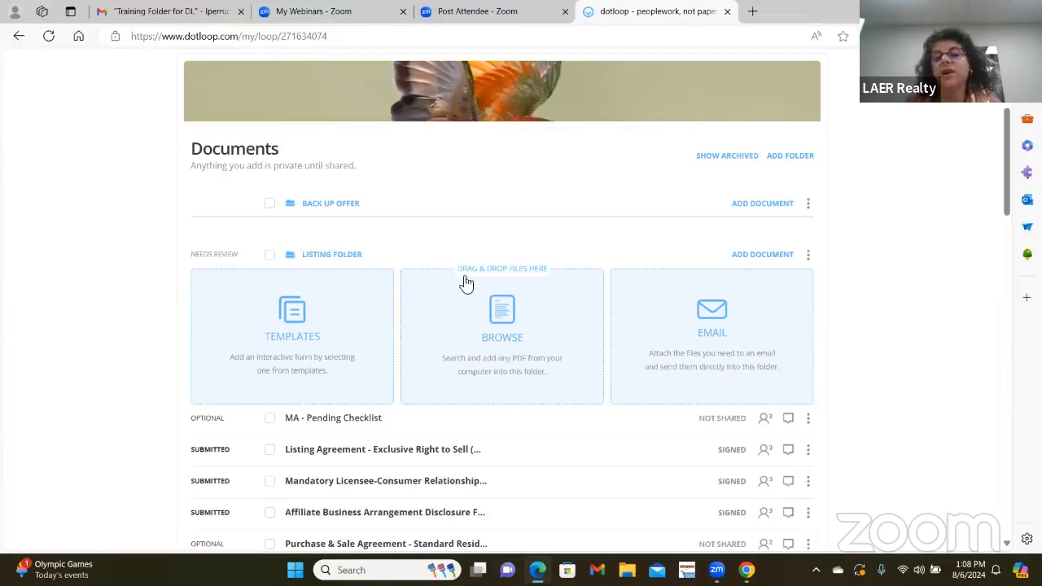
click(746, 169)
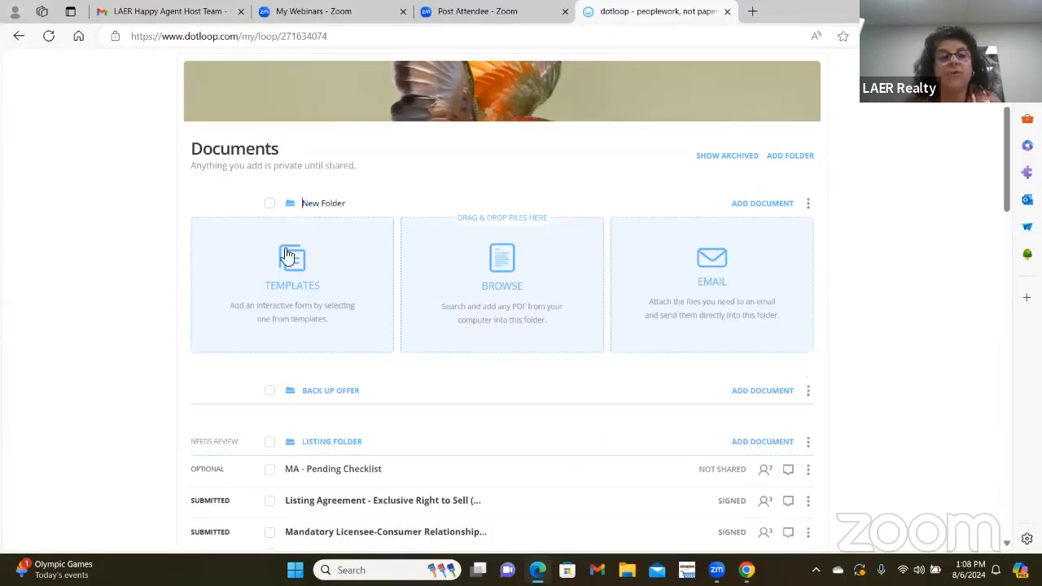
drag(303, 203, 339, 208)
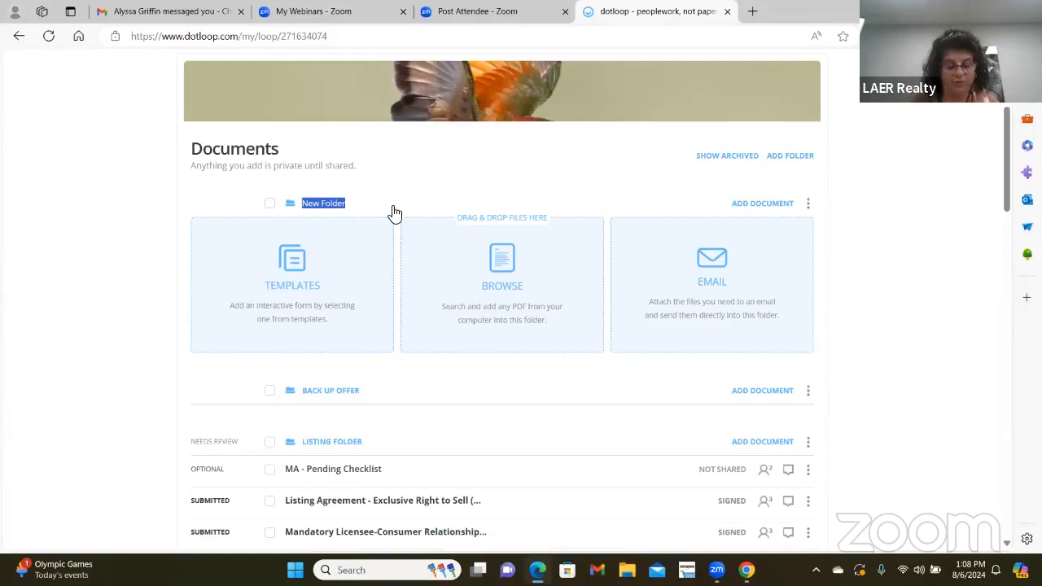
text(Buyer F)
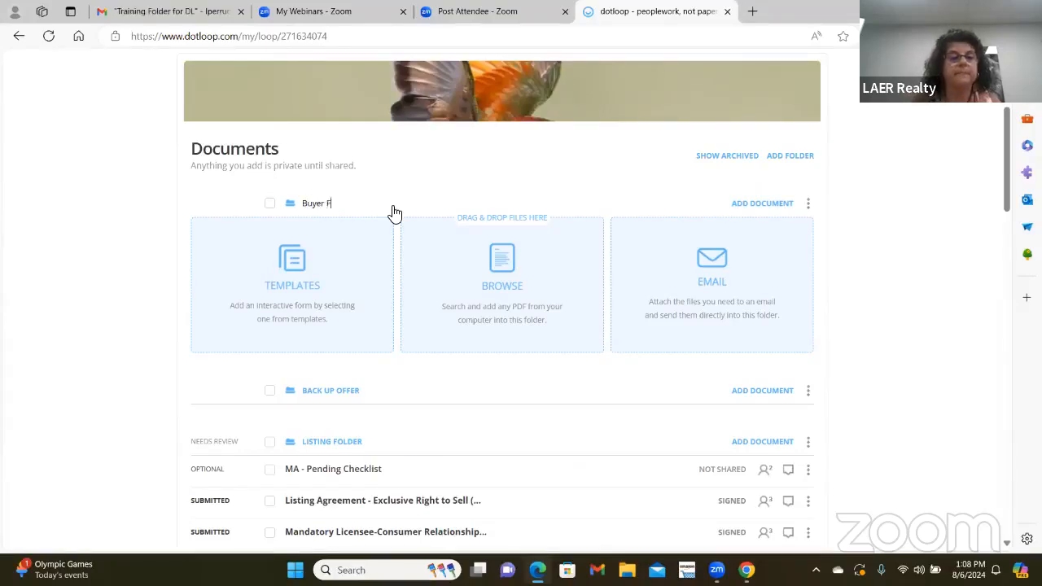
text(older)
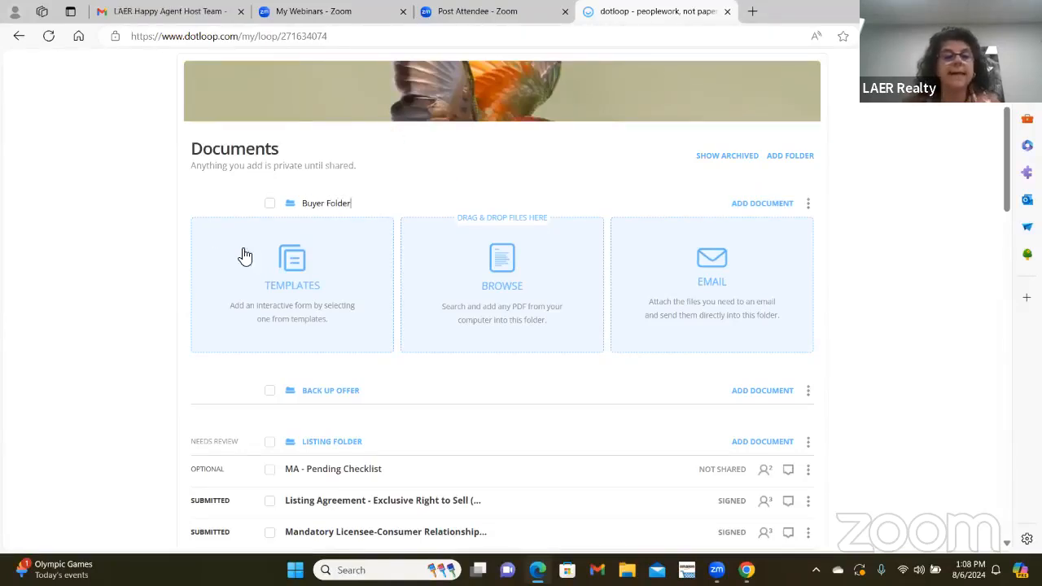
click(281, 270)
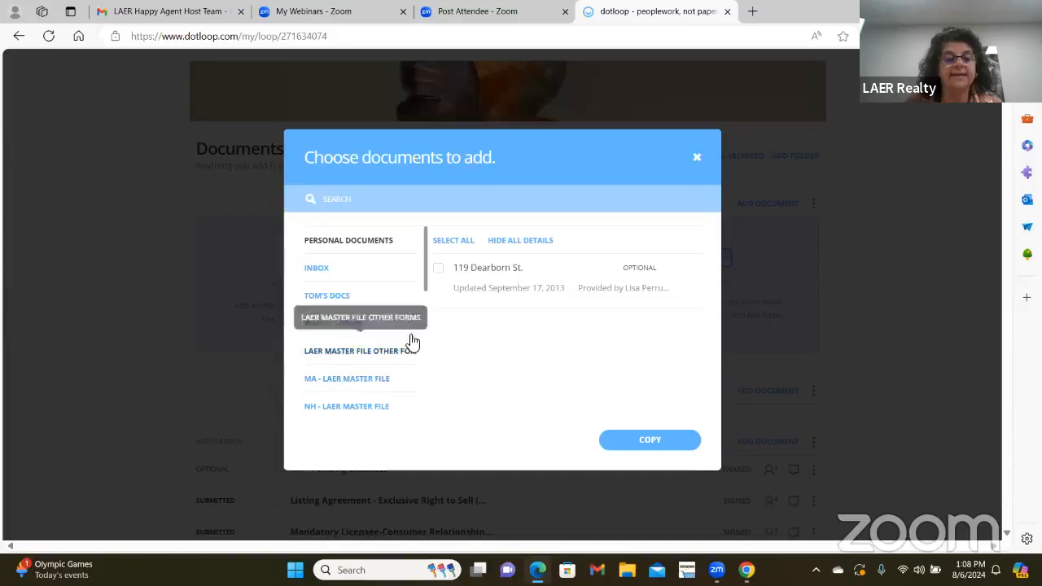
- Copy Contract to Purchase Real Estate (Offer) (MAR 501) from MA - LAER MASTER FILE into Buyer Folder
scroll(358, 346, down, 1)
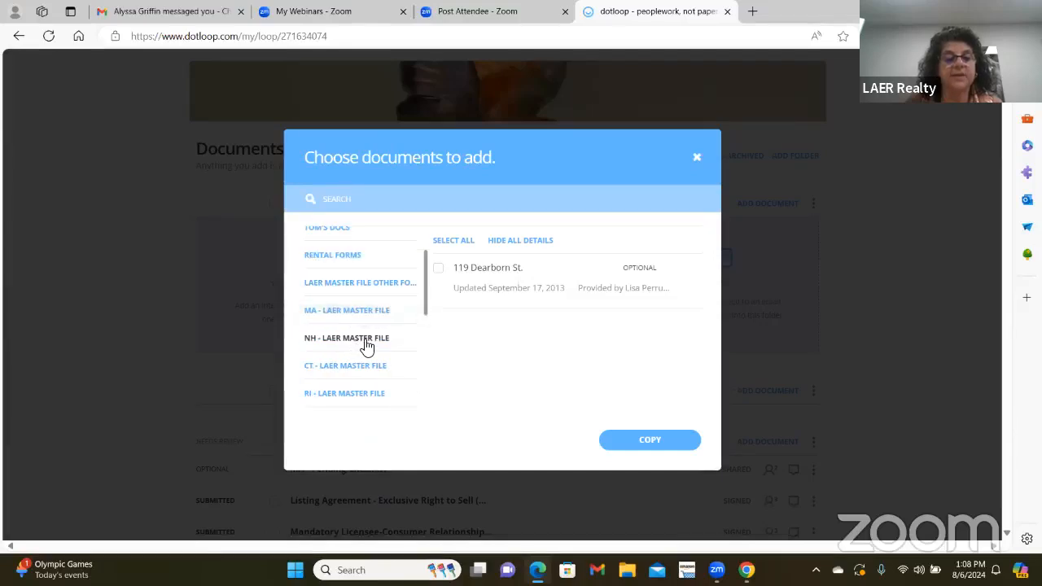
click(369, 314)
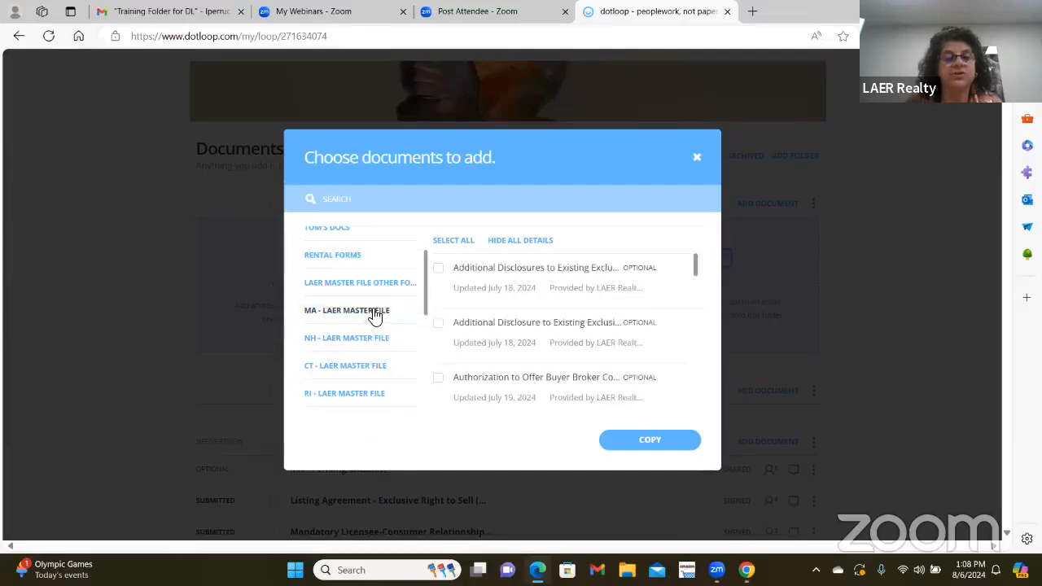
click(370, 204)
text(cont)
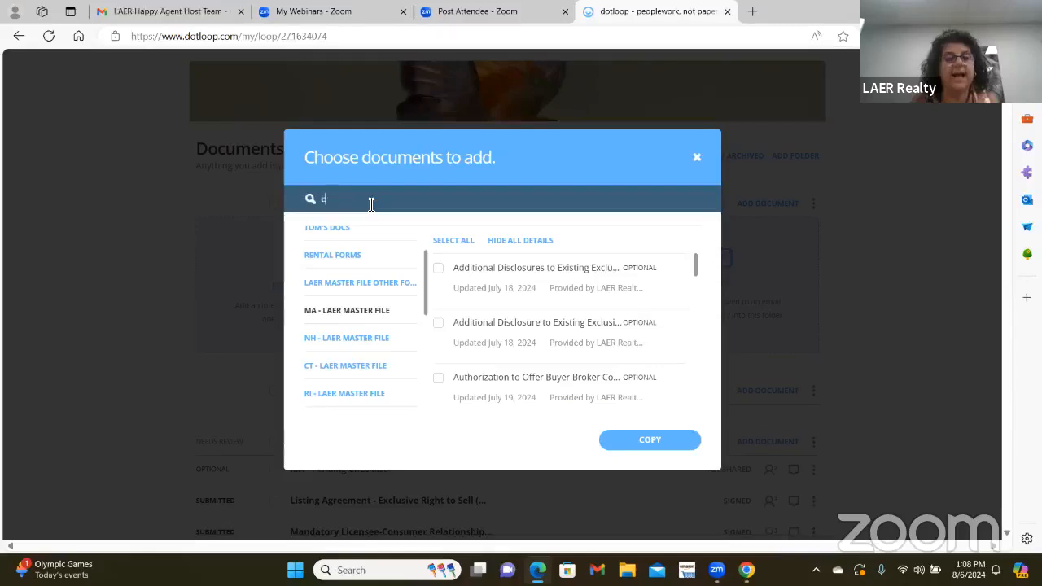
text(act)
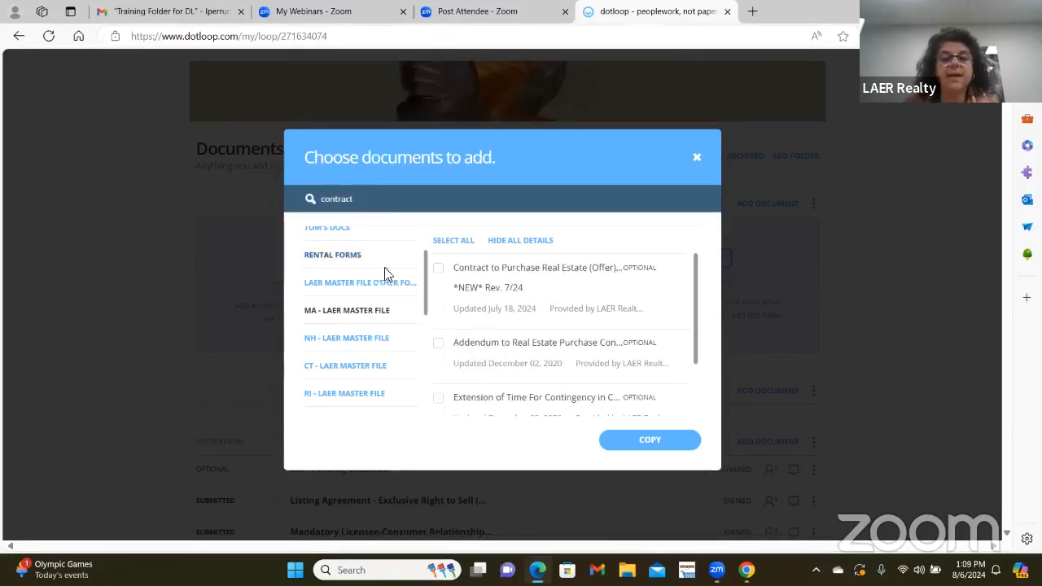
click(438, 269)
click(672, 438)
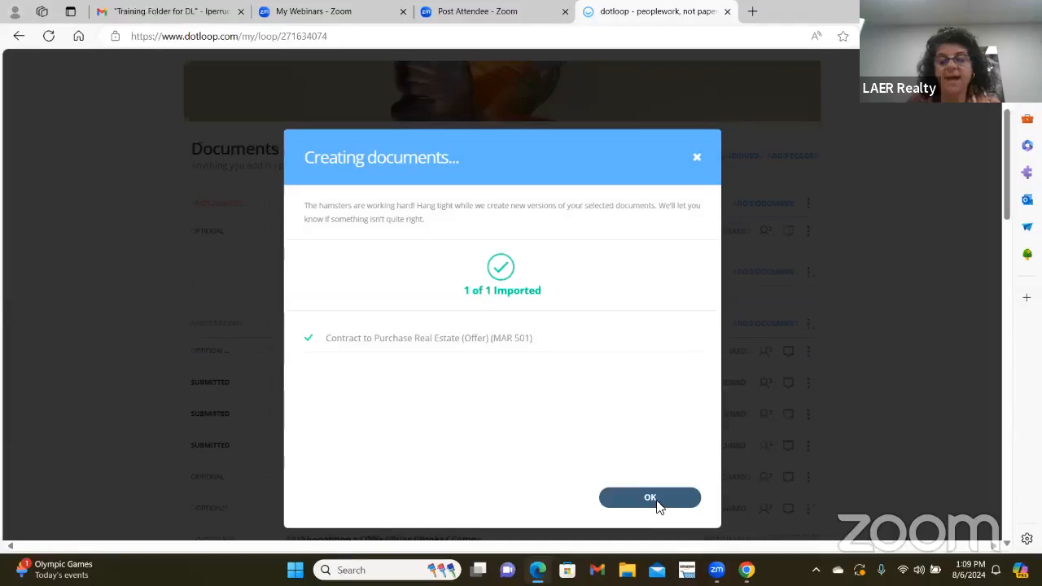
click(656, 502)
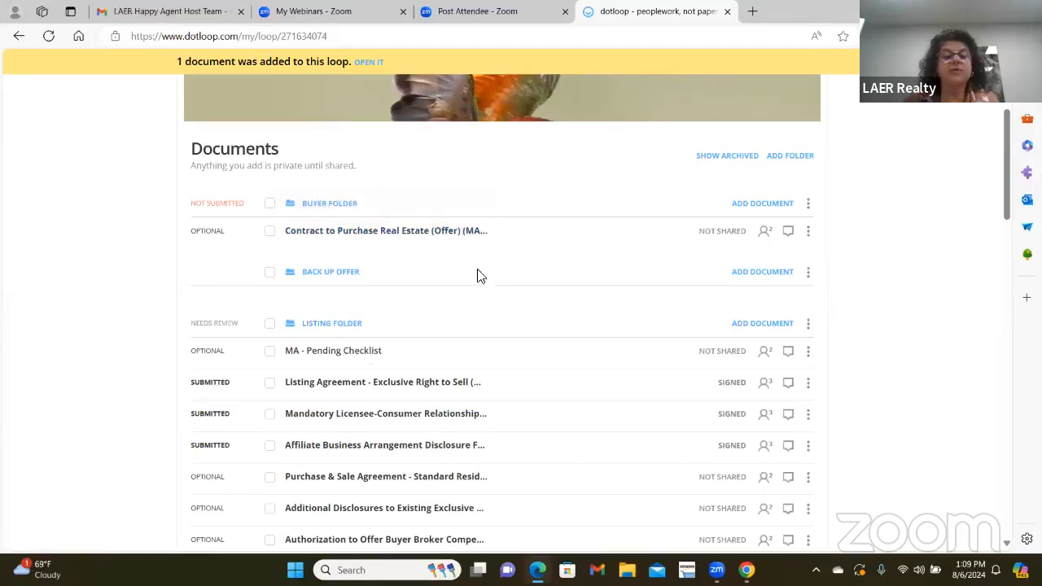
- Drag the folders into the order Back Up Offer, Buyer Folder, Listing Folder
scroll(496, 270, up, 2)
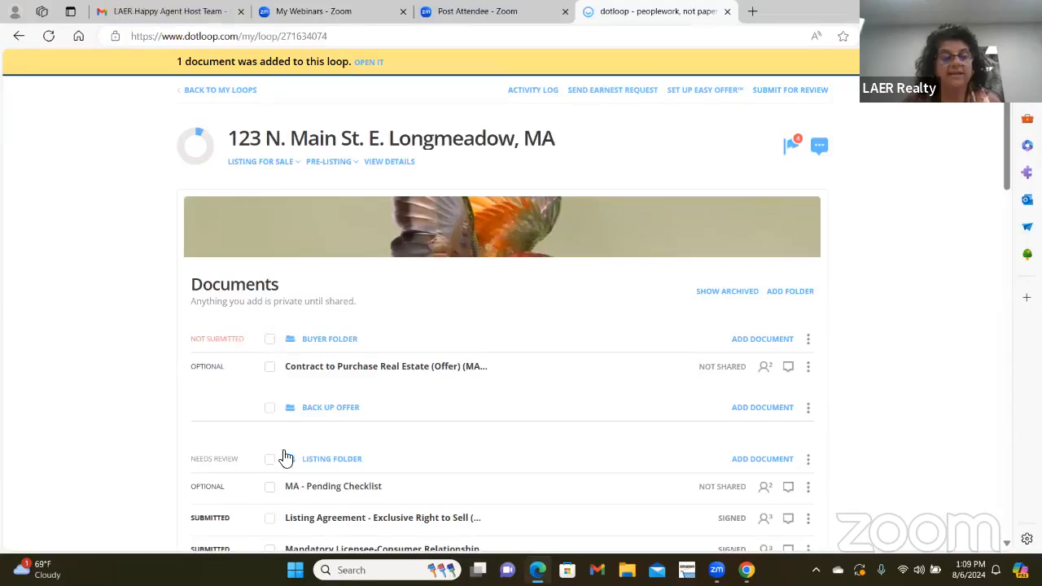
drag(341, 415, 344, 327)
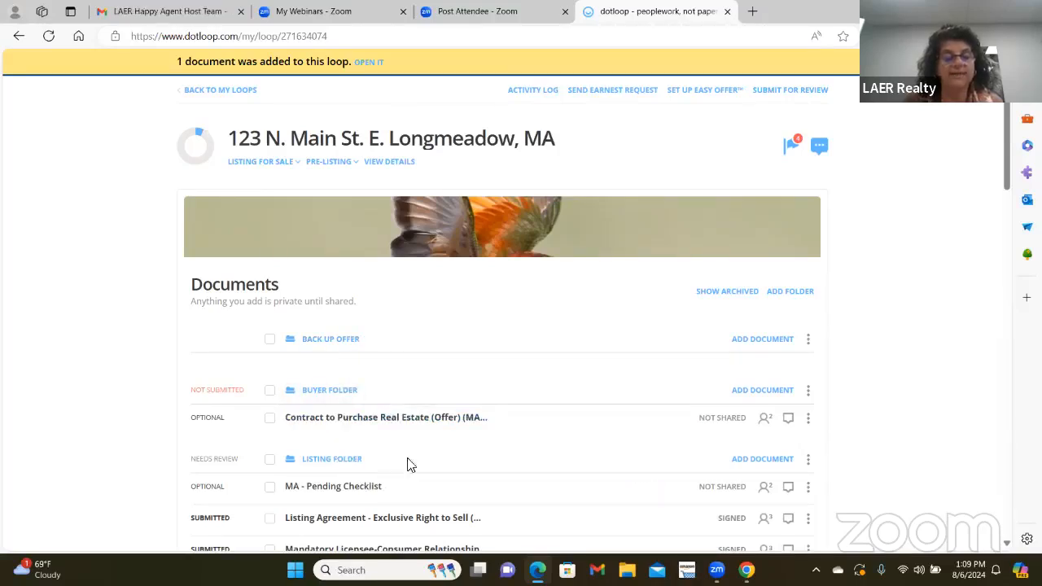
scroll(375, 325, down, 1)
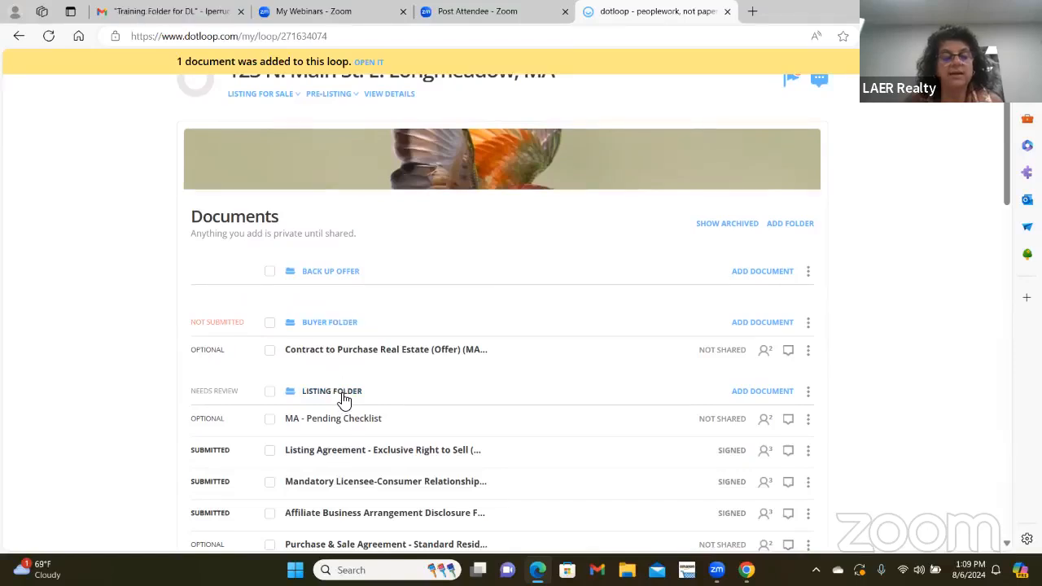
click(336, 324)
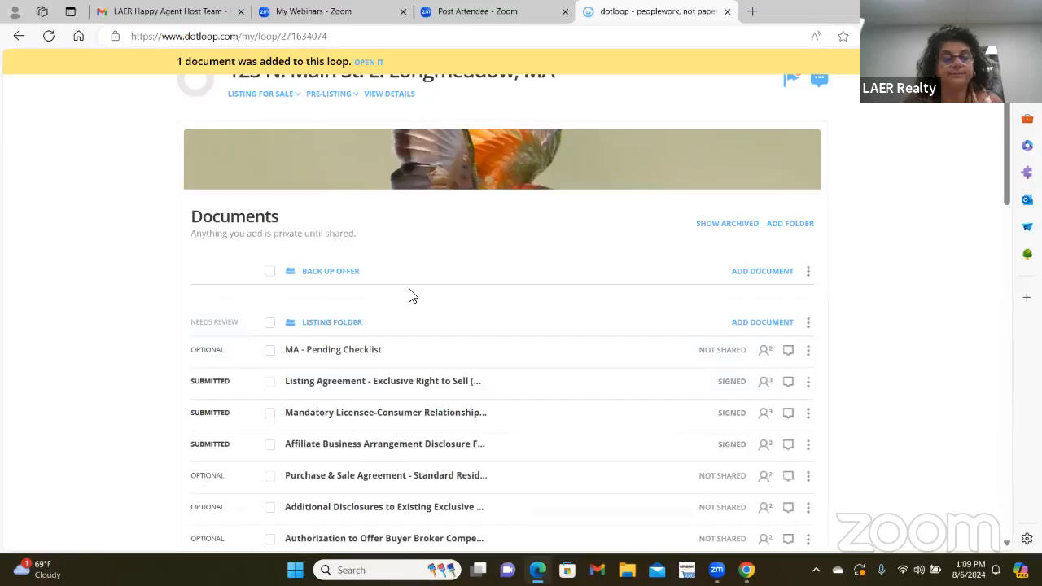
scroll(411, 296, down, 5)
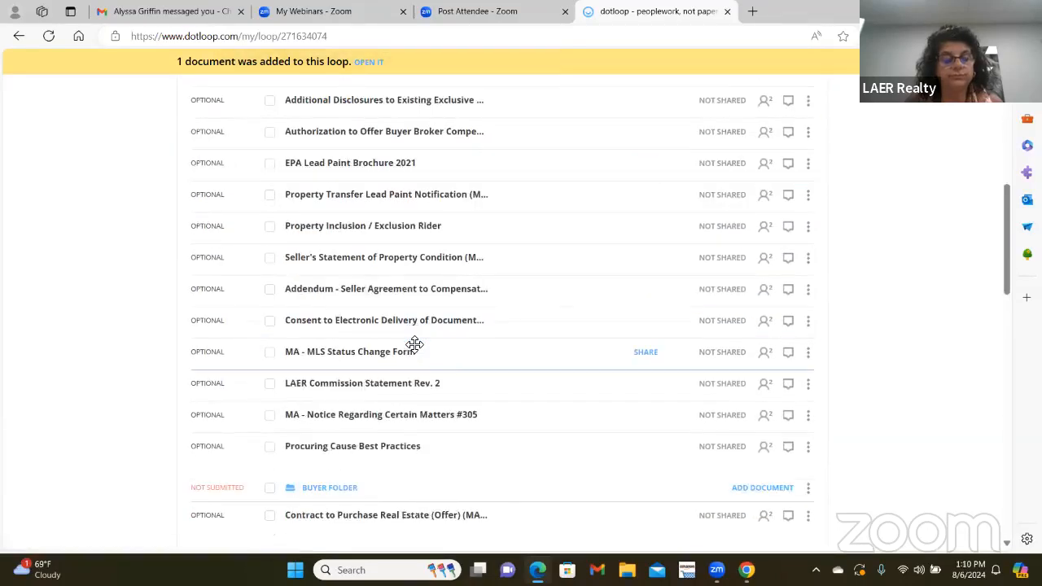
click(348, 487)
drag(339, 493, 465, 147)
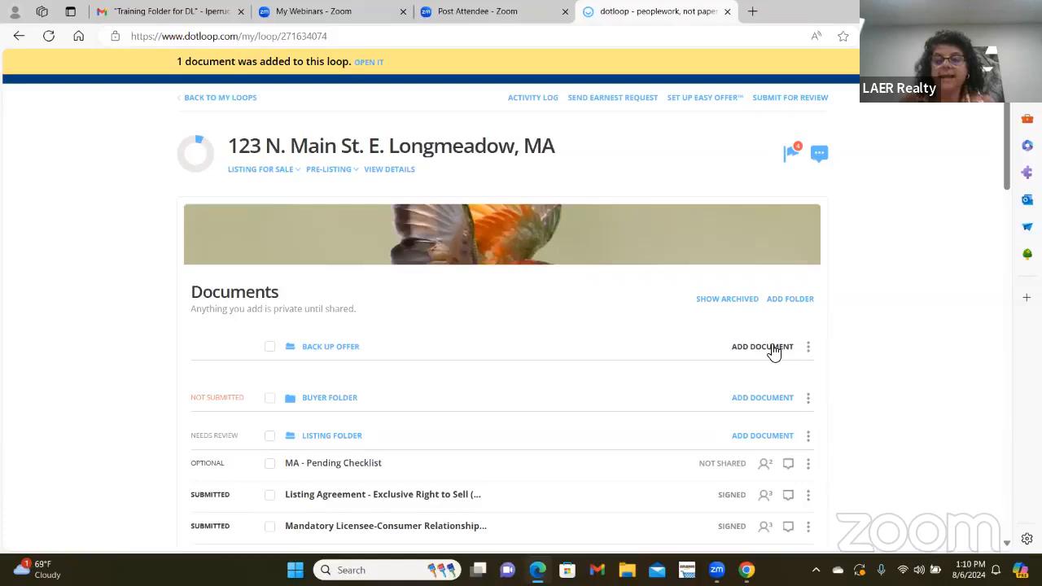
- Upload the Exclusive Right to Lease Agreement PDF from Downloads into Buyer Folder
click(753, 401)
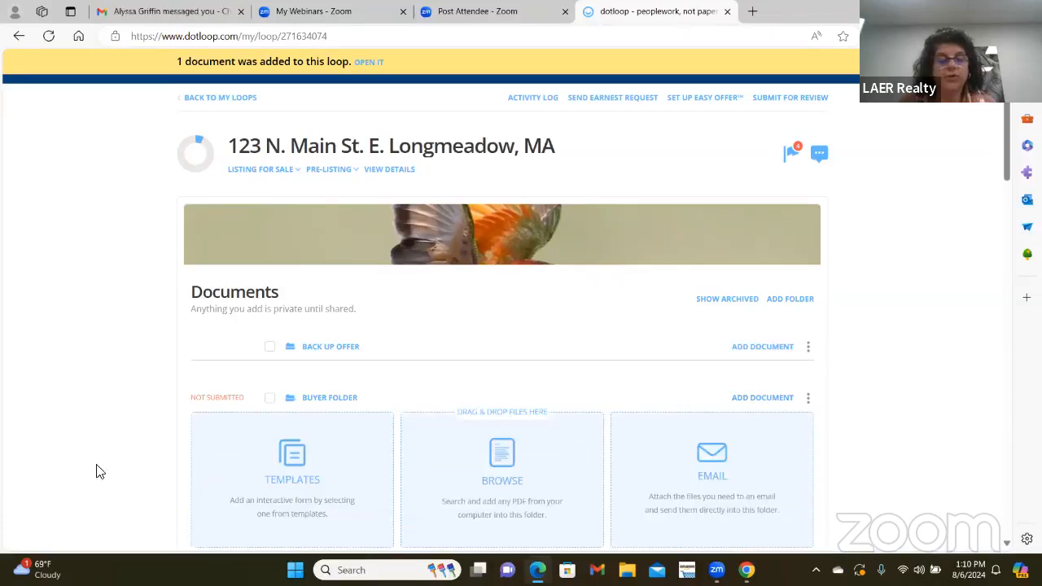
scroll(355, 396, down, 1)
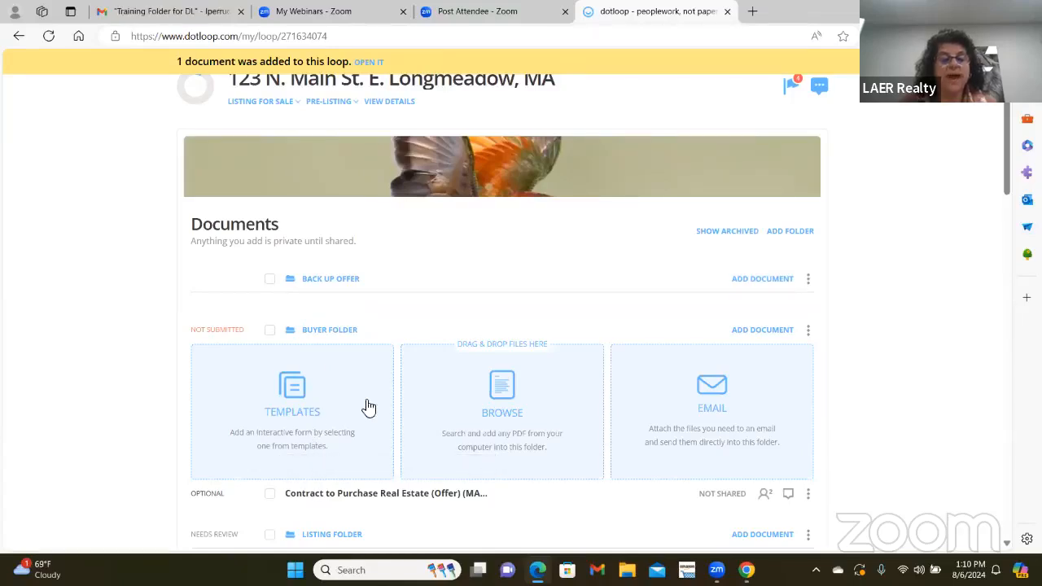
click(513, 389)
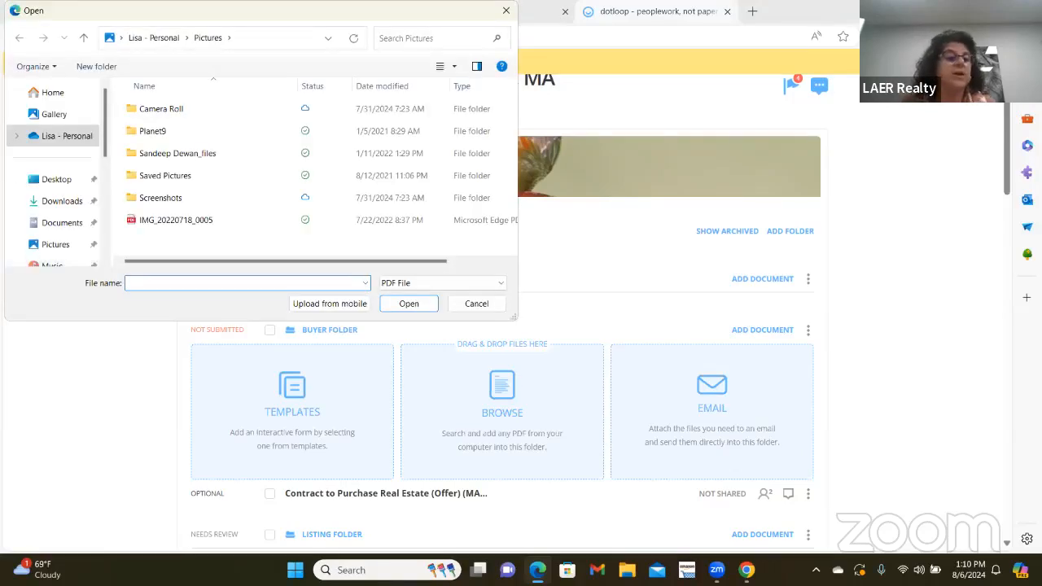
click(55, 208)
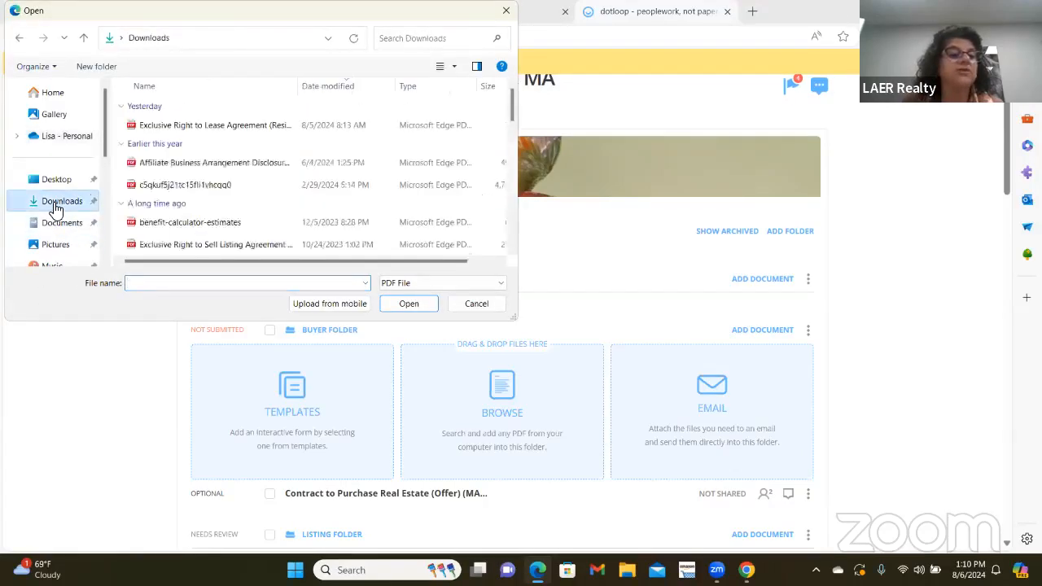
double_click(251, 131)
scroll(275, 155, down, 3)
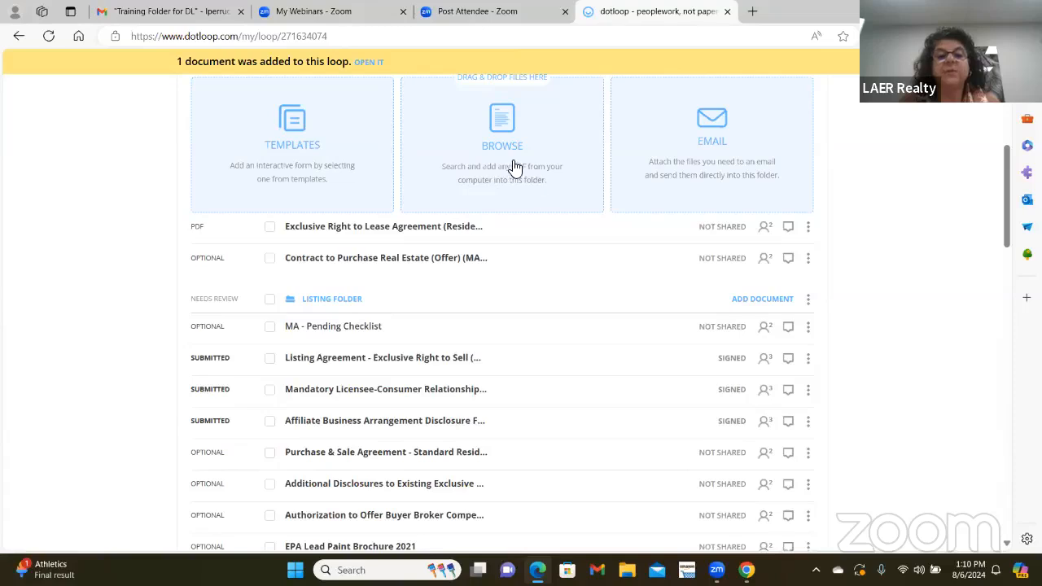
scroll(505, 187, up, 1)
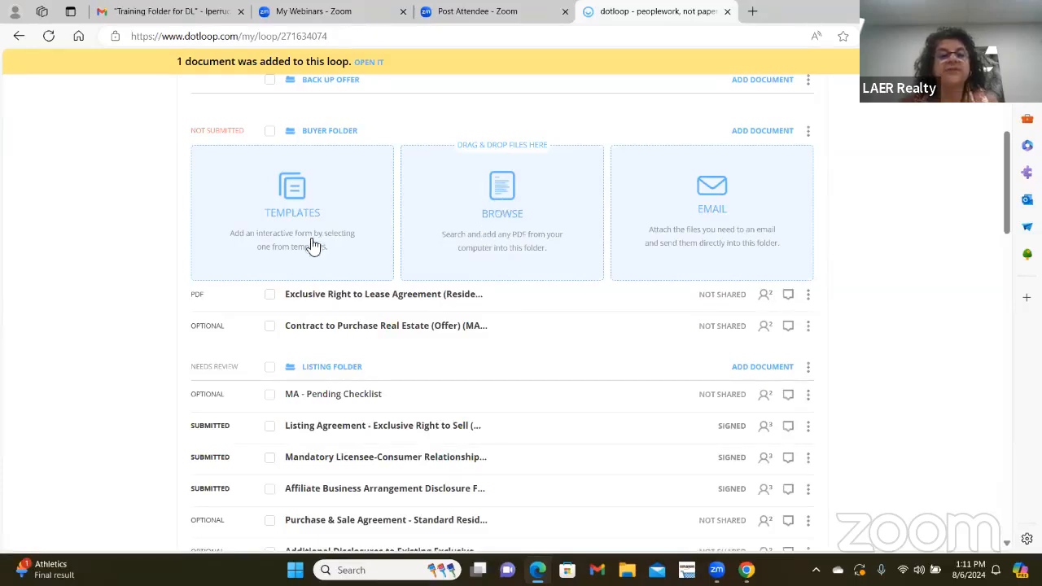
- Open the Buyer Folder's templates and show the ME - LAER MASTER FILE documents
click(310, 181)
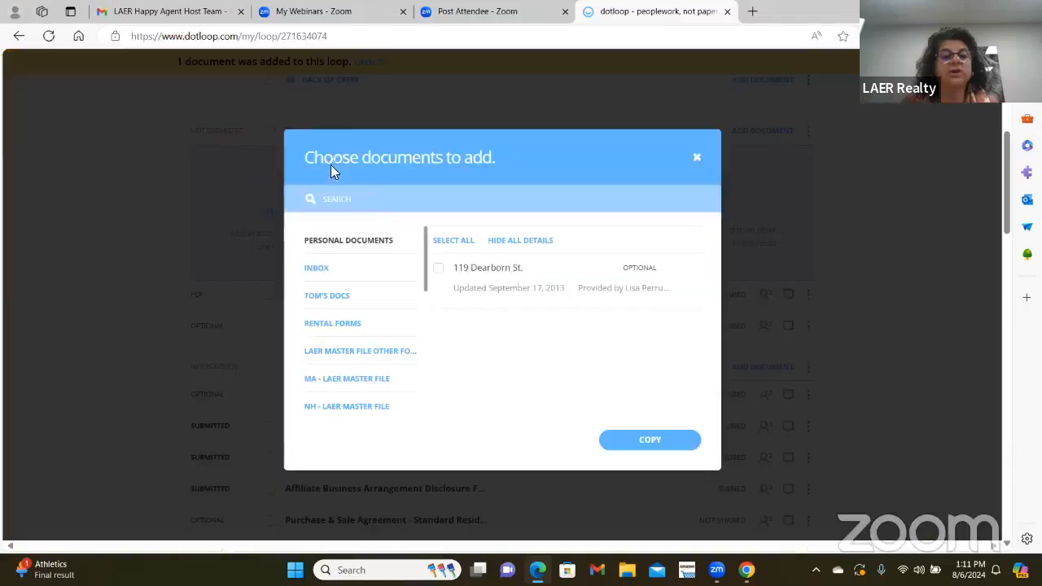
drag(426, 264, 426, 326)
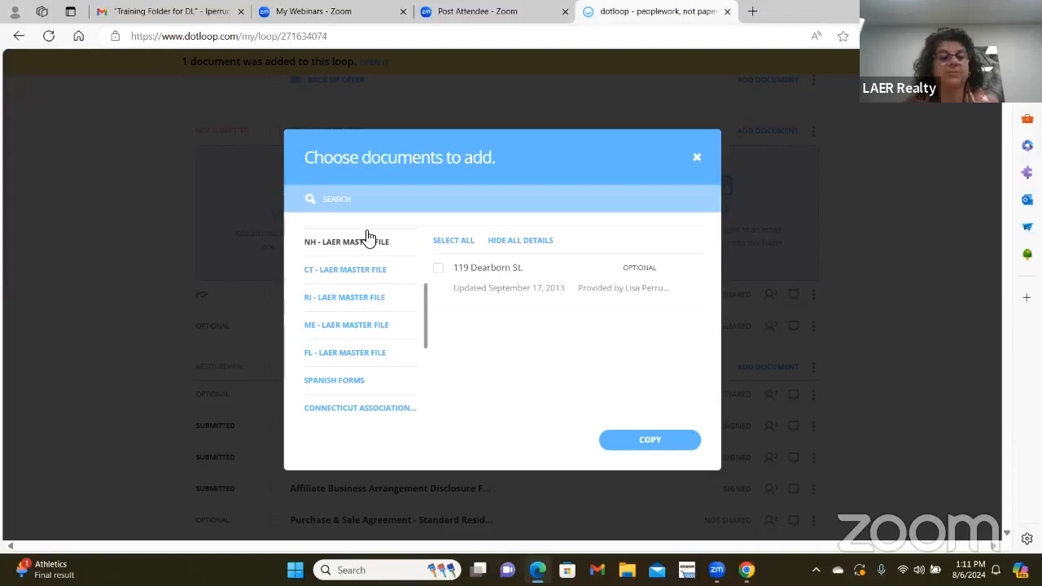
click(334, 329)
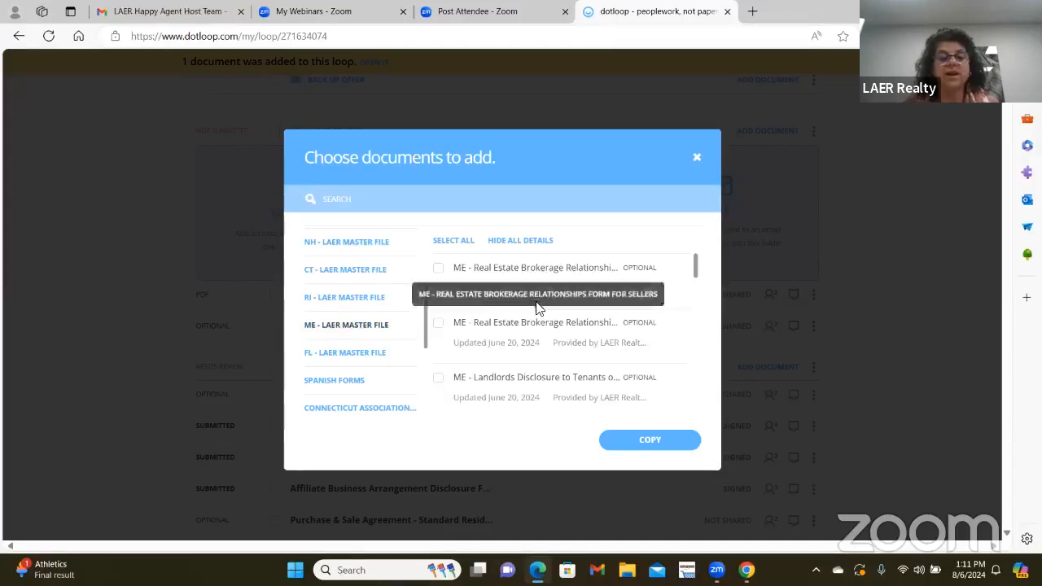
scroll(565, 321, down, 7)
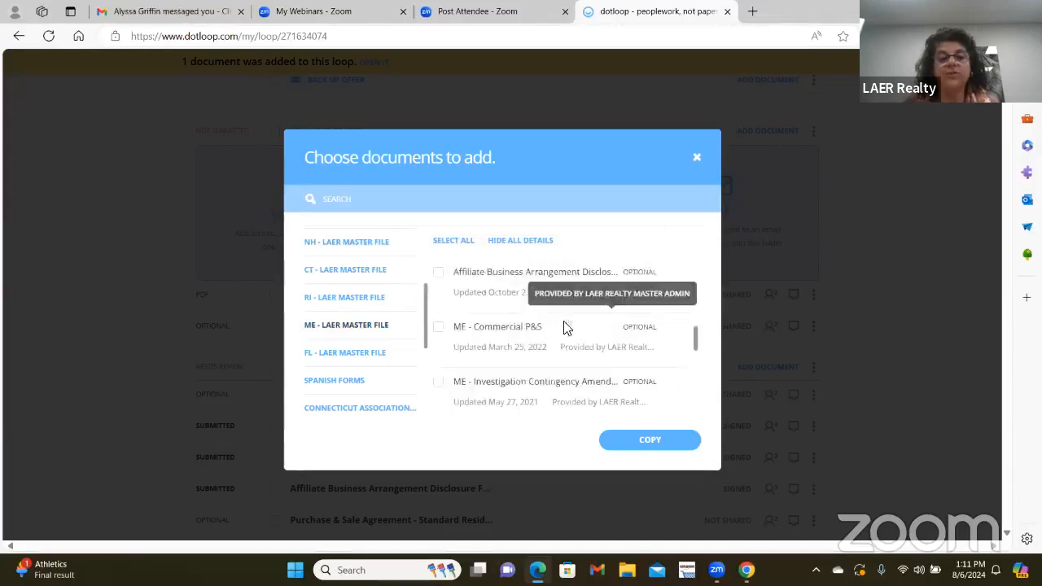
scroll(570, 340, up, 7)
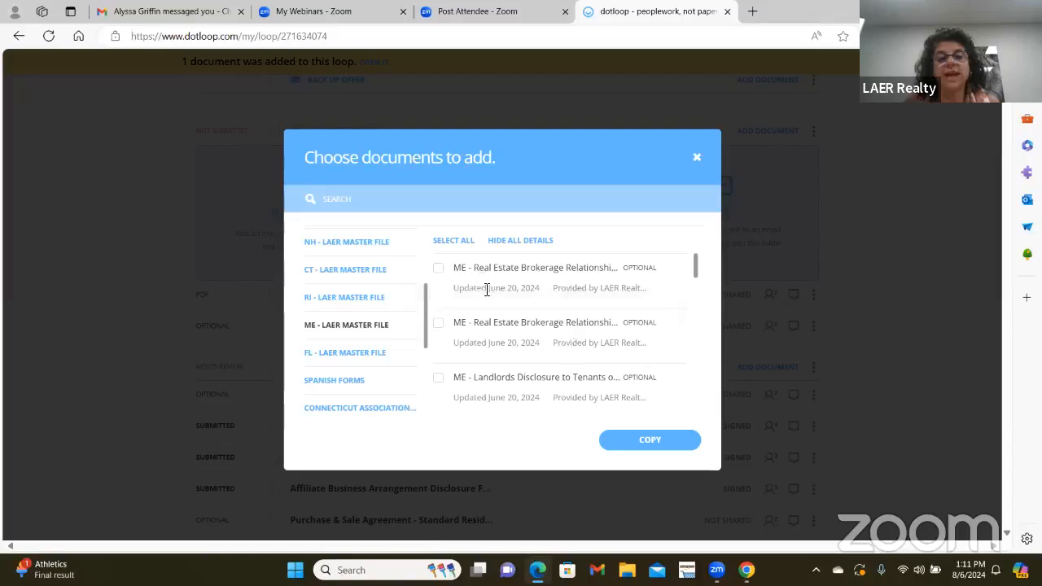
- Clear the search and copy the first ME Real Estate Brokerage Relationships form into Buyer Folder
click(342, 199)
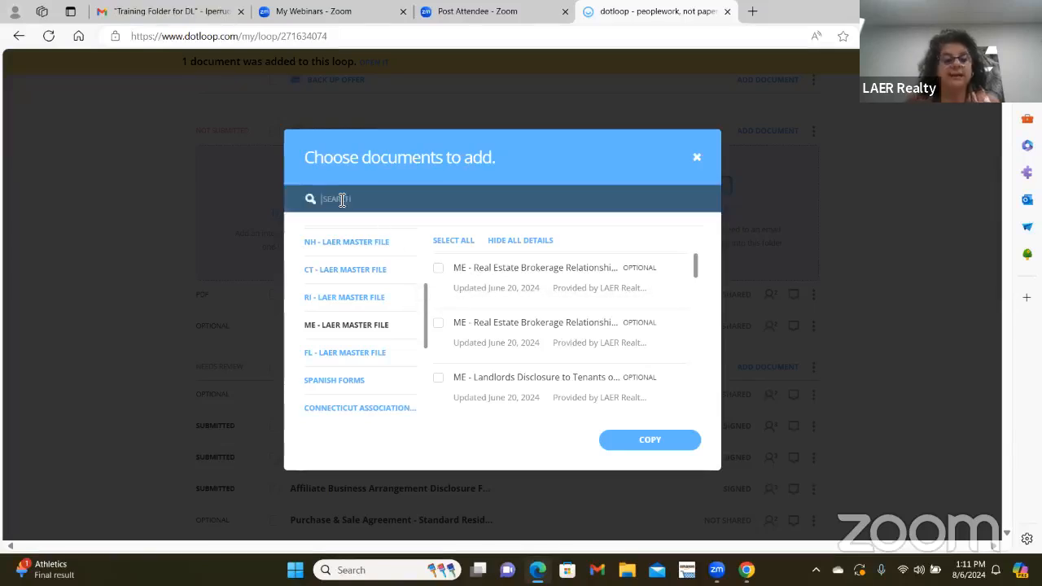
text(offer)
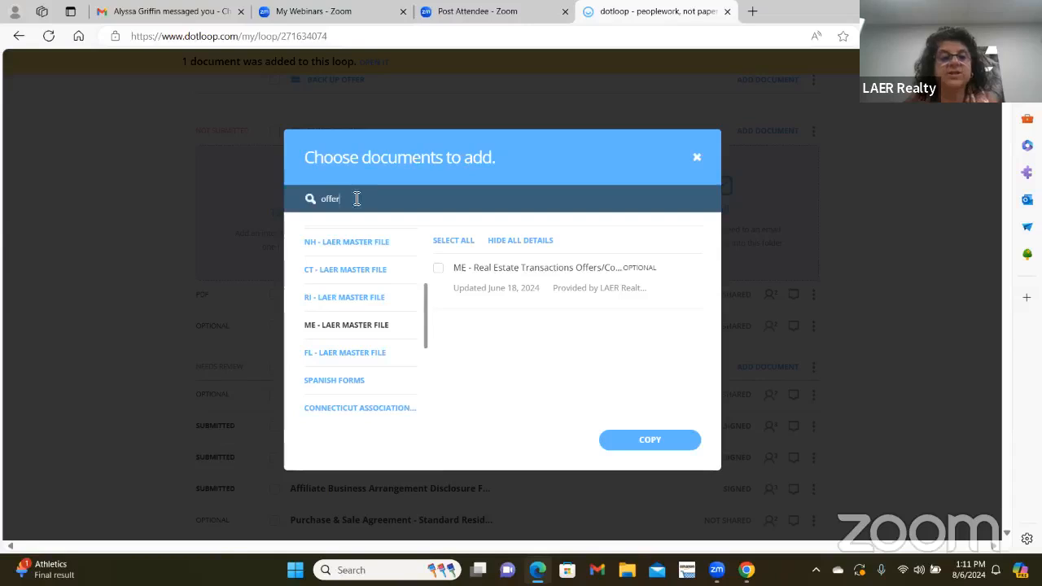
text(contr)
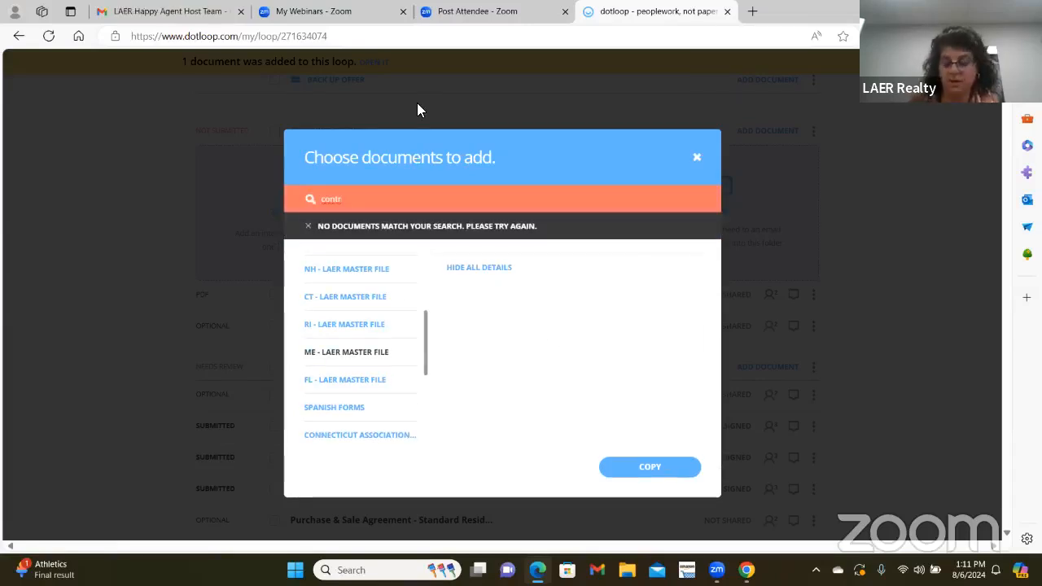
key(BackSpace)
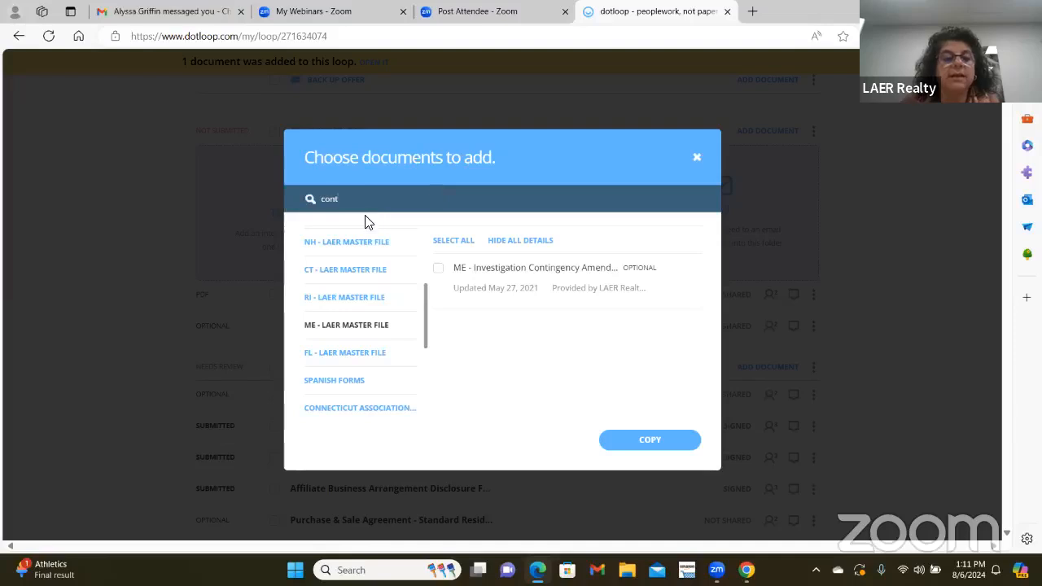
drag(374, 201, 277, 212)
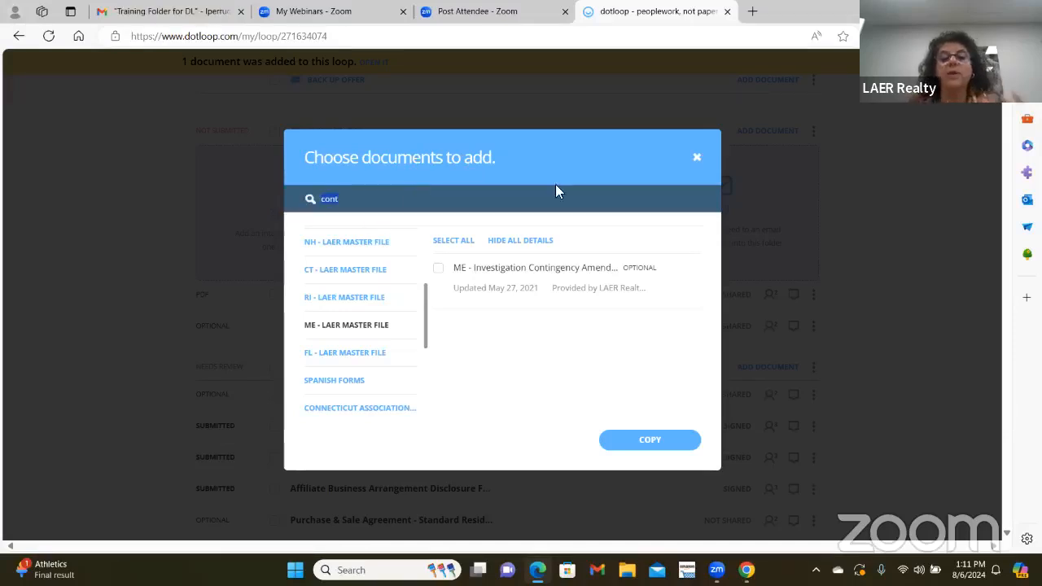
key(BackSpace)
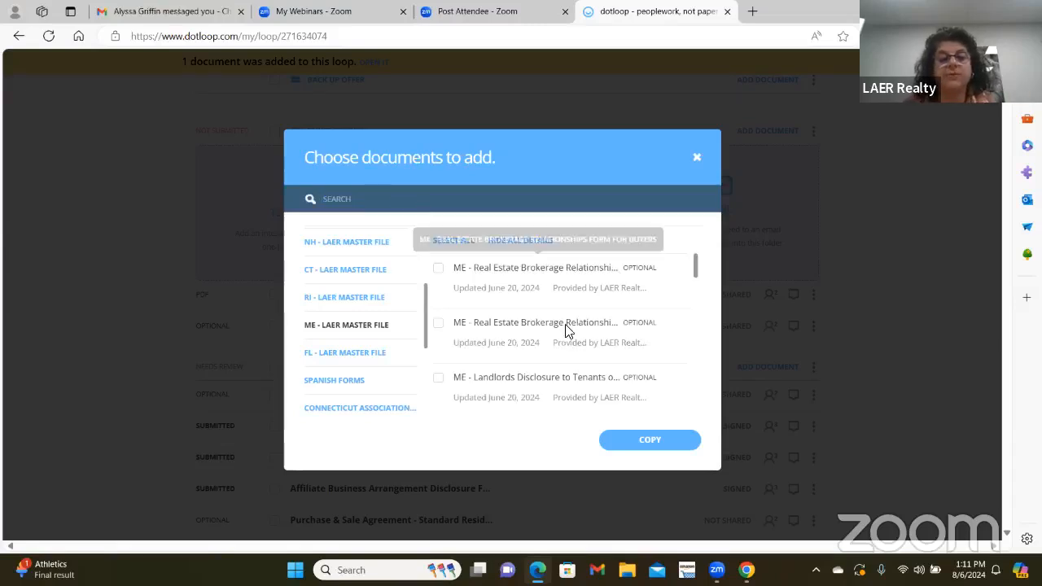
scroll(563, 337, down, 10)
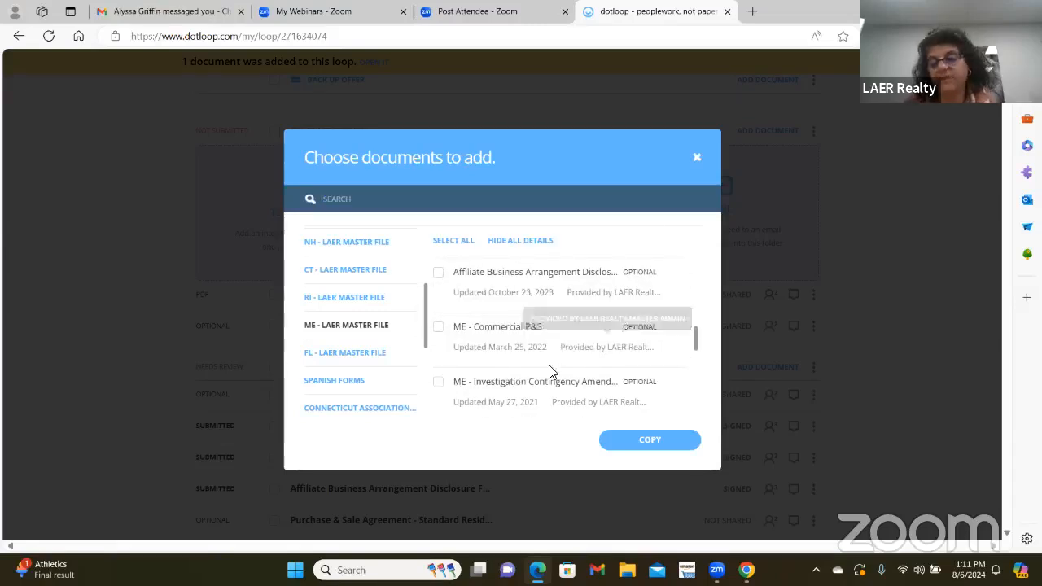
scroll(548, 368, up, 8)
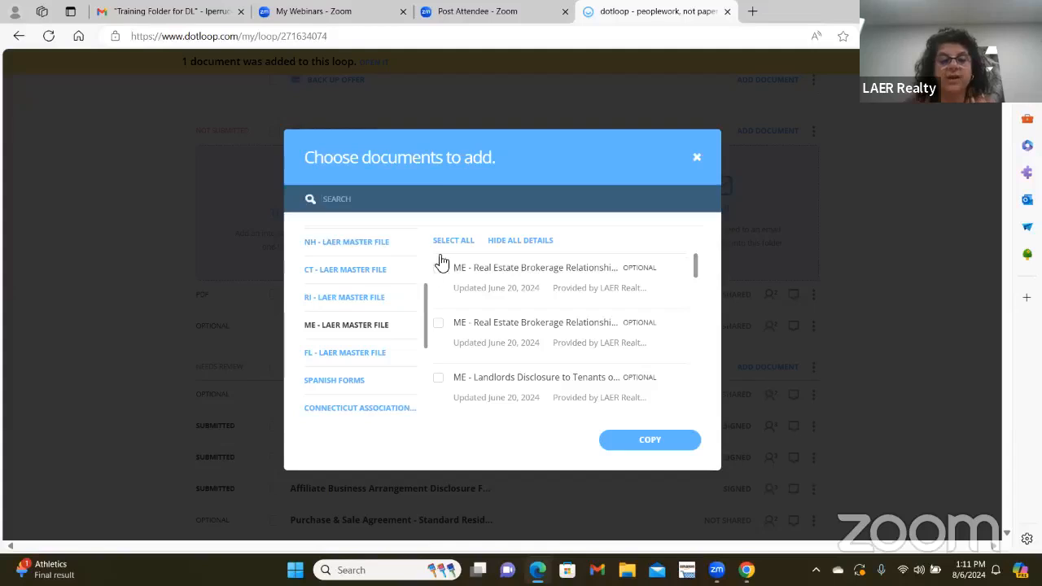
click(439, 269)
click(688, 443)
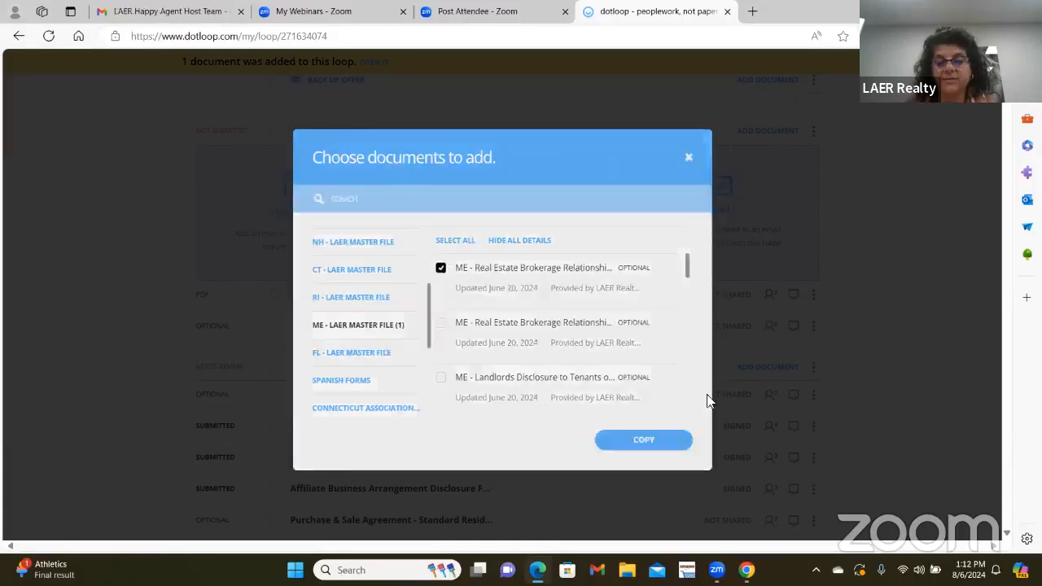
click(643, 498)
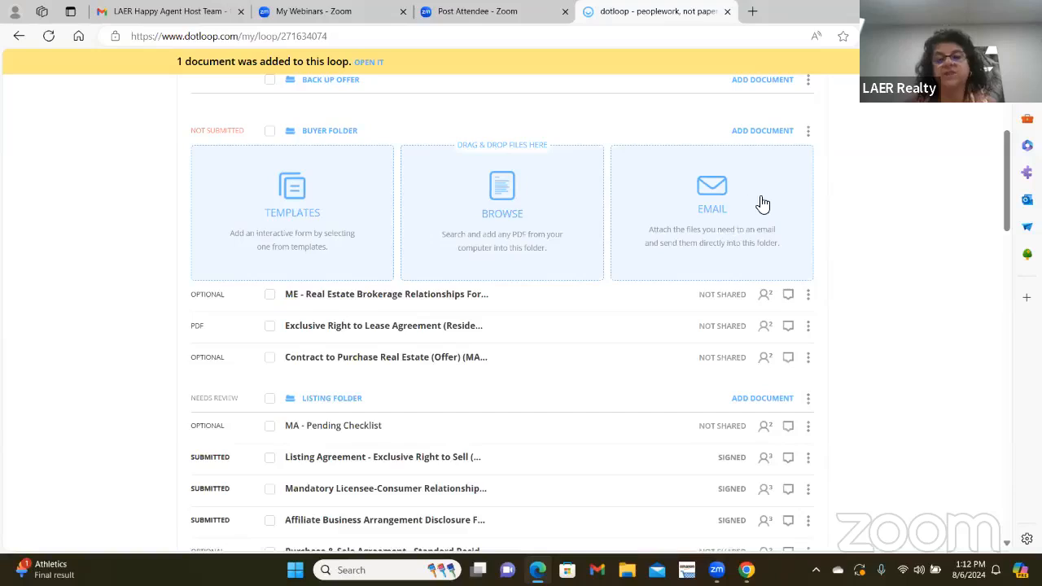
scroll(706, 196, up, 1)
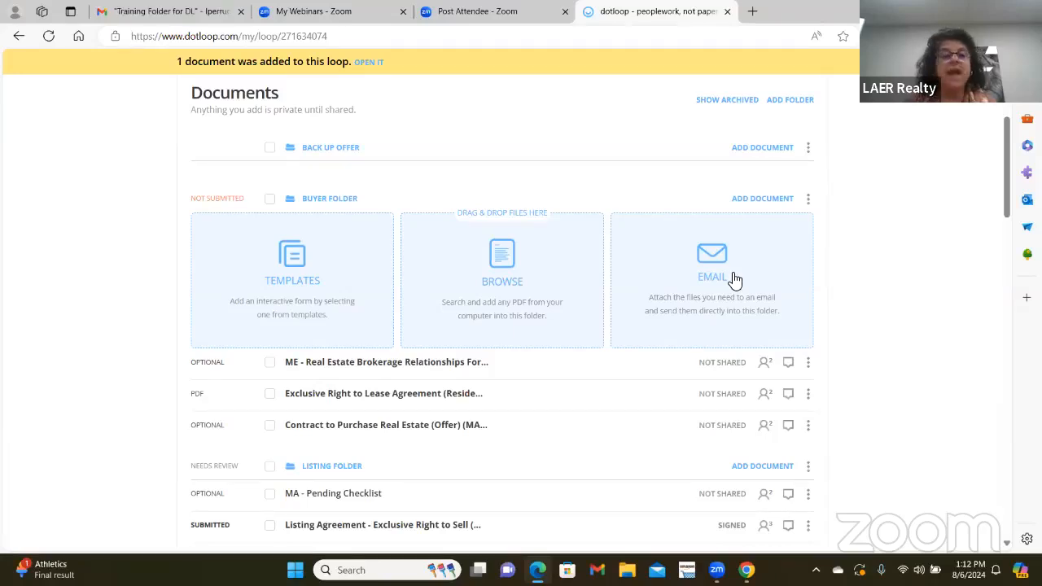
scroll(472, 268, up, 3)
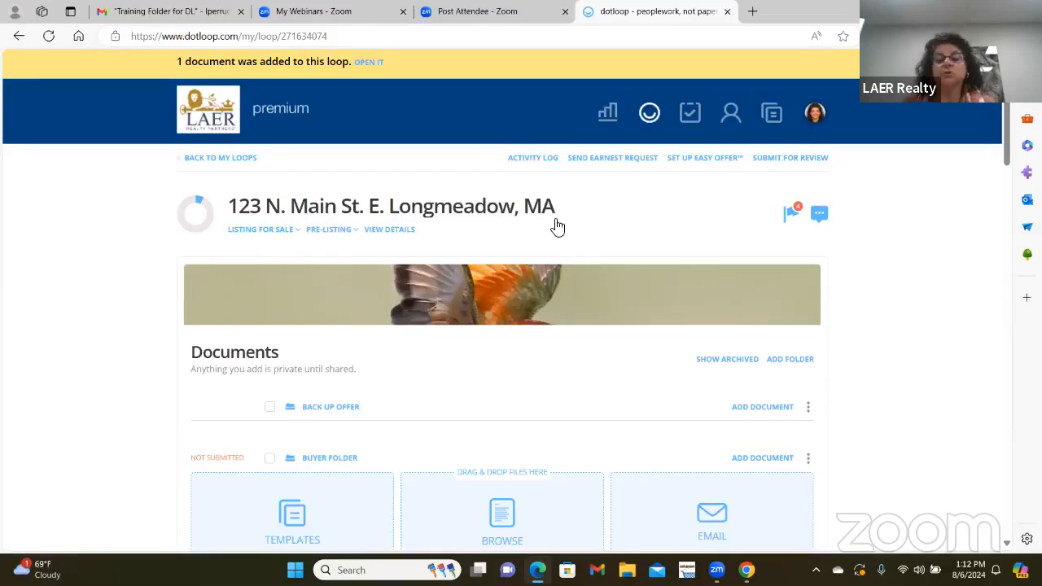
scroll(562, 236, down, 1)
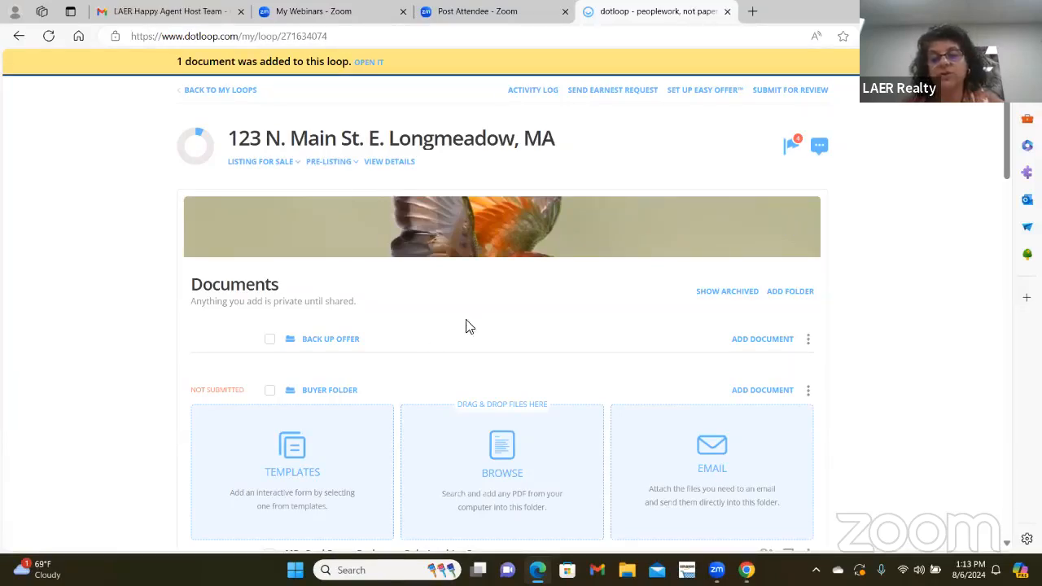
scroll(521, 323, down, 1)
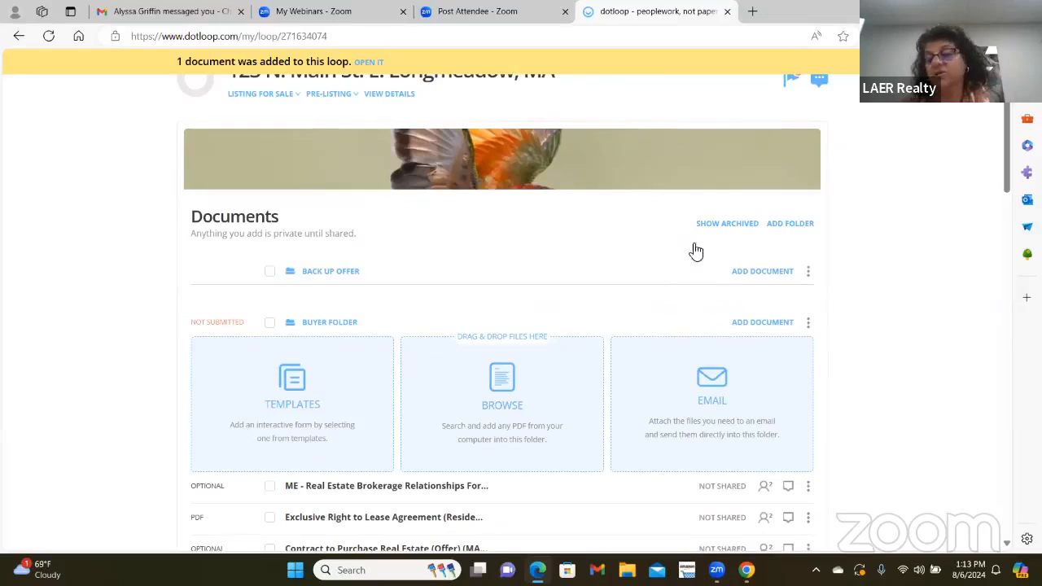
scroll(688, 358, down, 1)
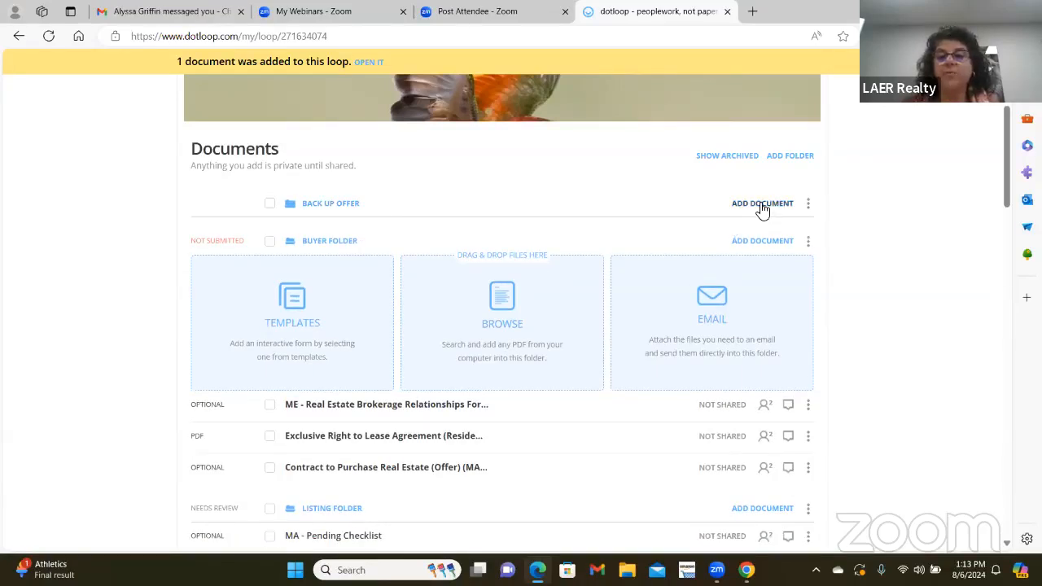
- Copy the Back Up Offer folder's email upload address and go to Gmail's Training Folder for DL
click(734, 204)
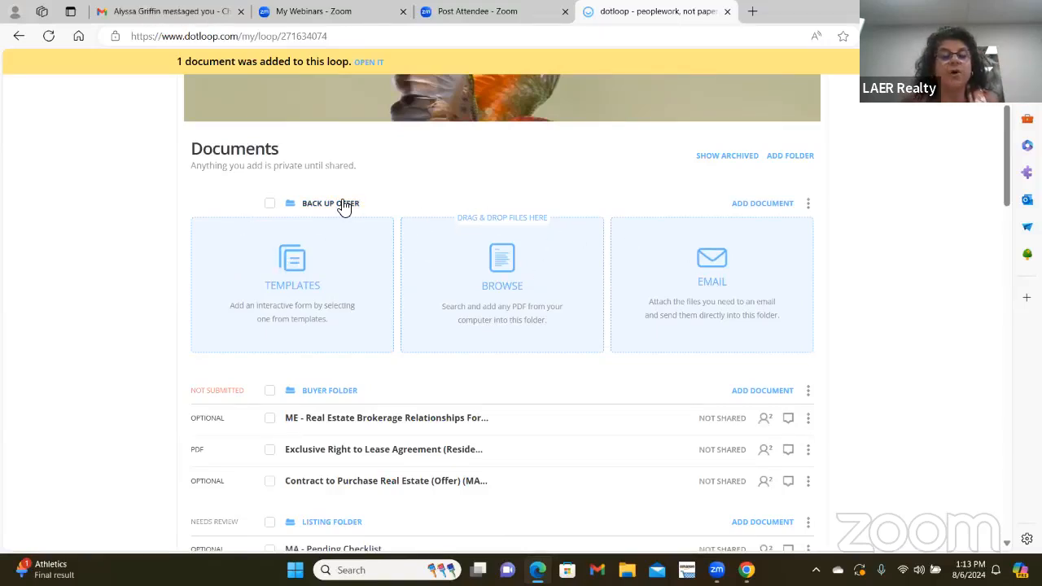
click(709, 259)
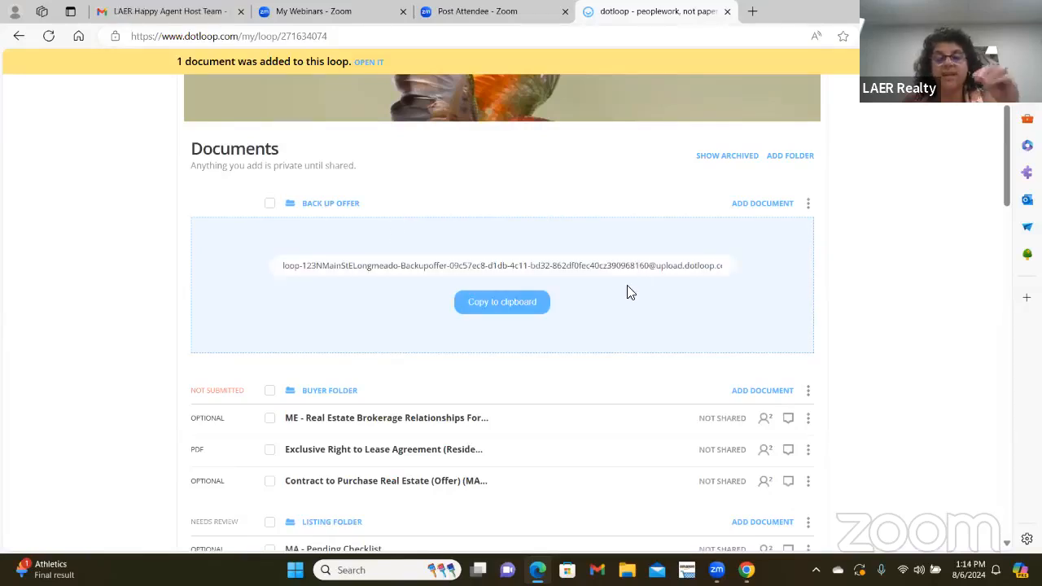
click(500, 304)
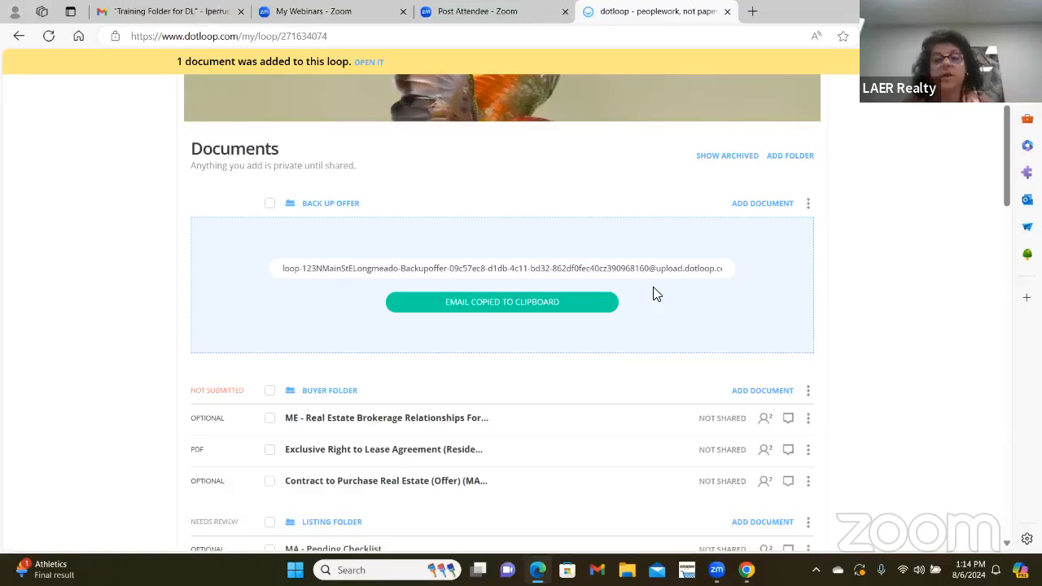
click(156, 10)
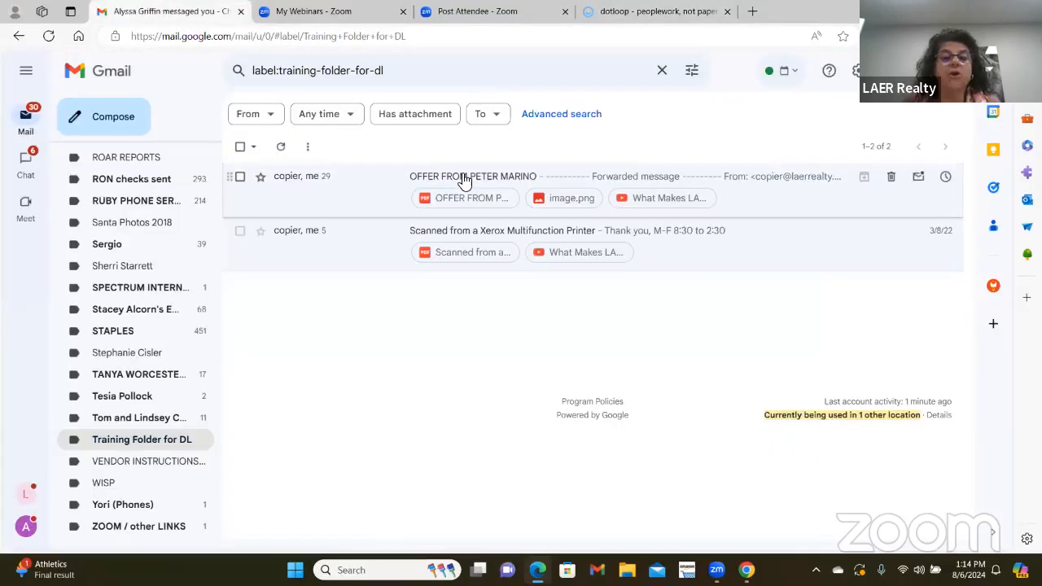
click(310, 192)
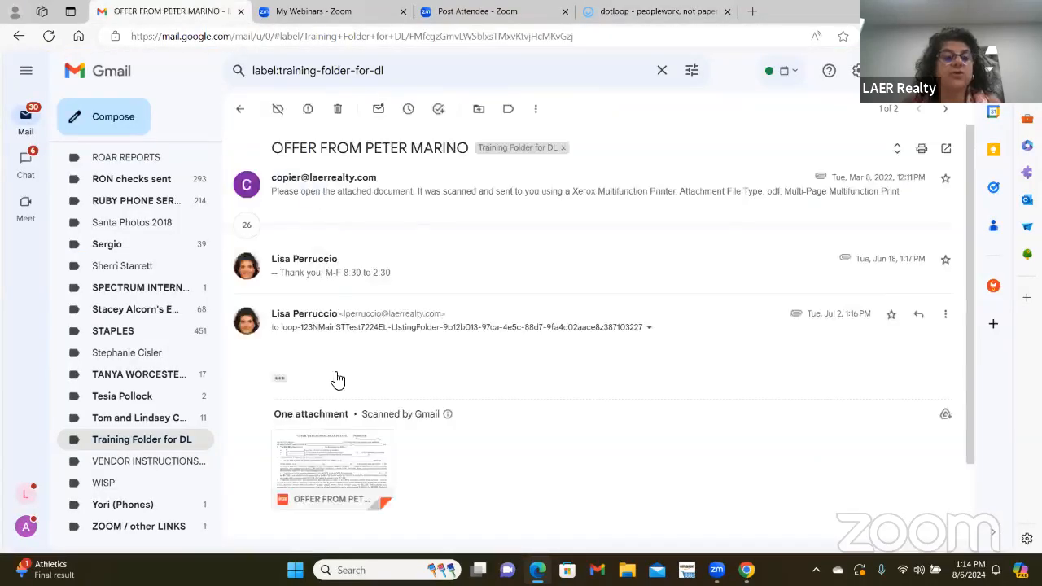
click(395, 182)
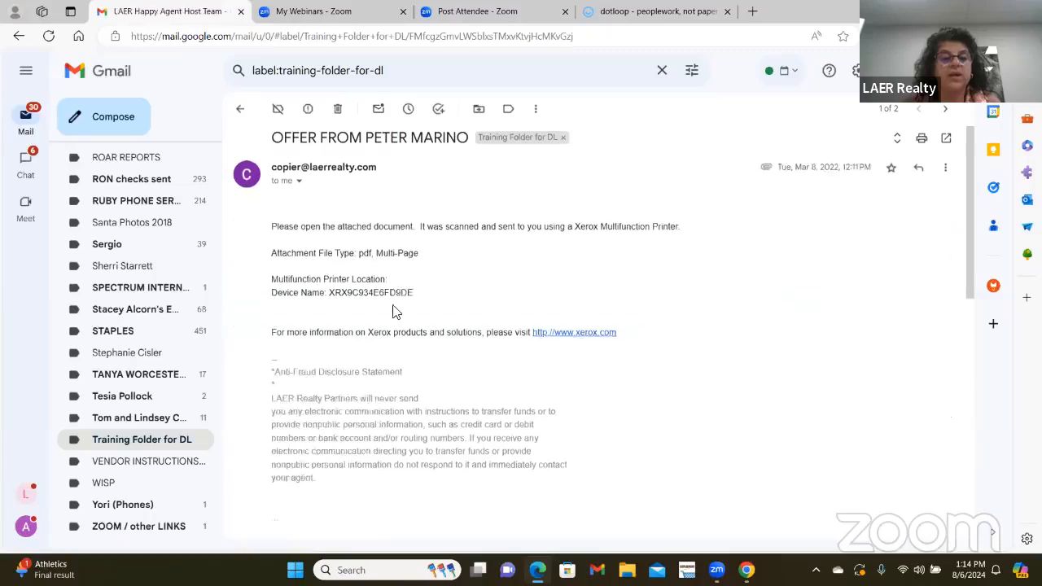
scroll(394, 308, down, 3)
scroll(392, 304, down, 1)
scroll(686, 337, up, 5)
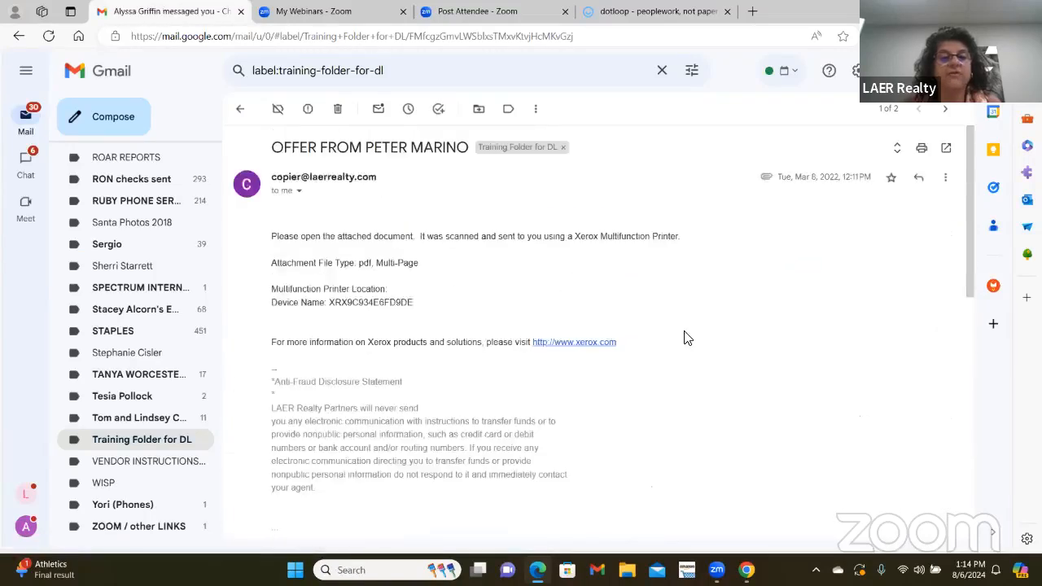
click(945, 179)
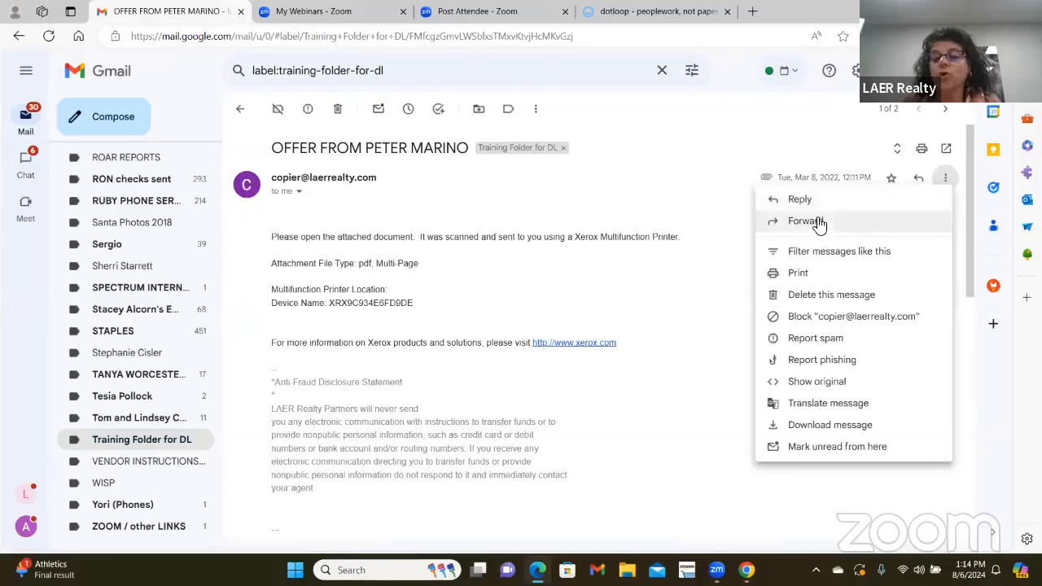
click(778, 233)
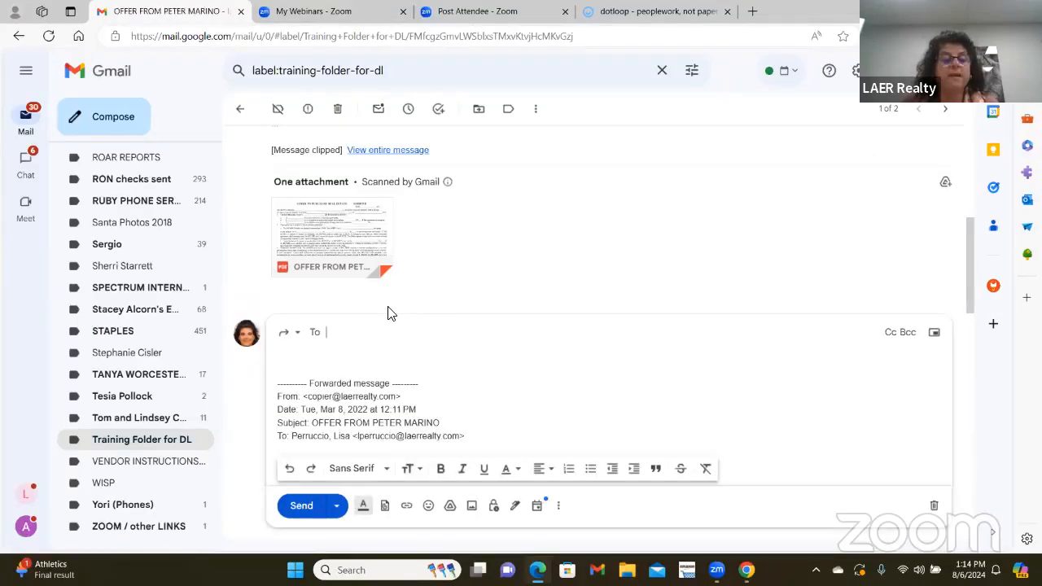
- Paste the Back Up Offer upload address as the recipient and send the forward
scroll(367, 301, down, 1)
right_click(339, 268)
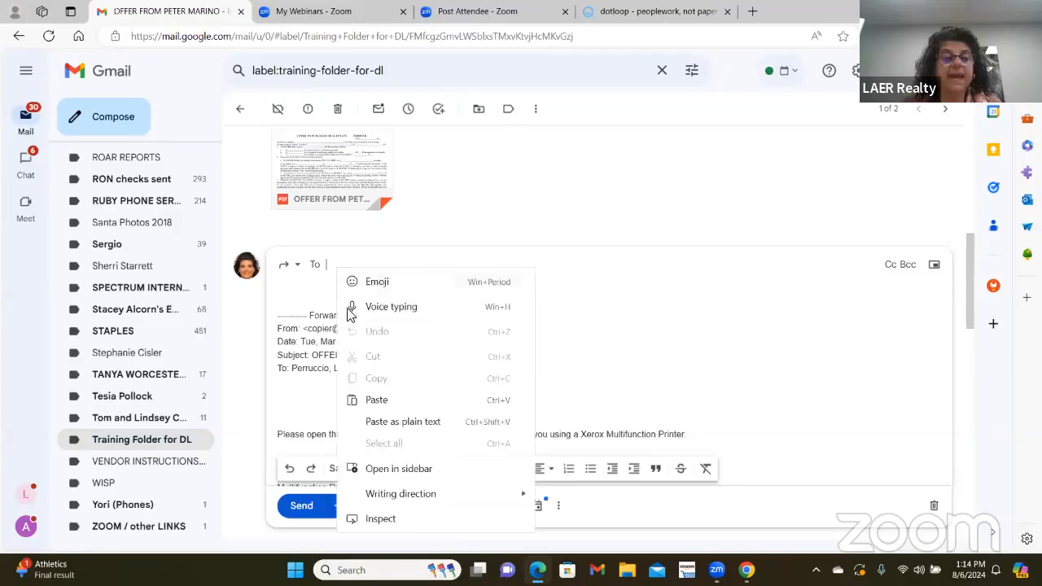
click(397, 398)
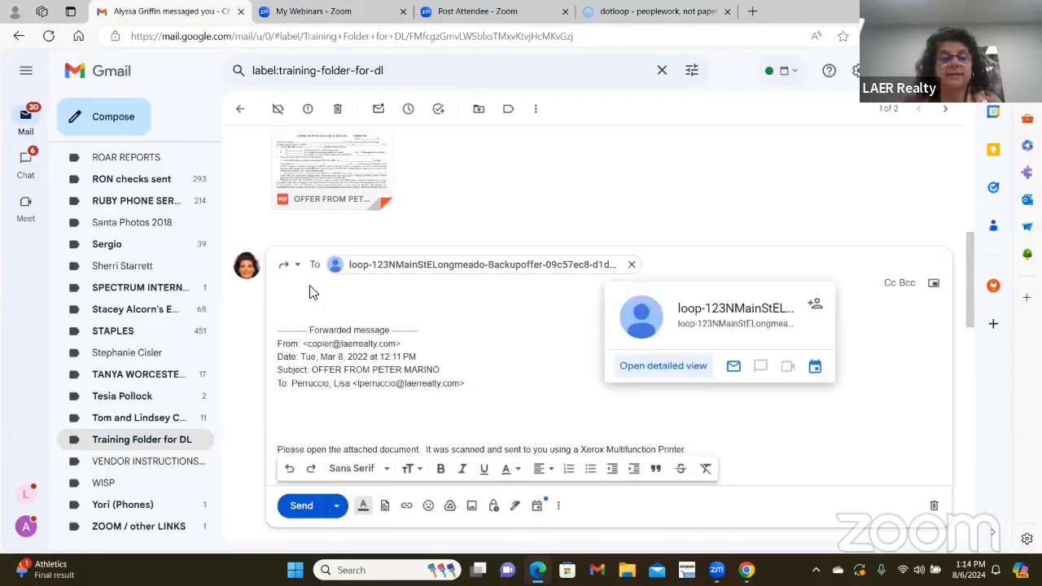
scroll(366, 317, down, 3)
scroll(376, 325, down, 10)
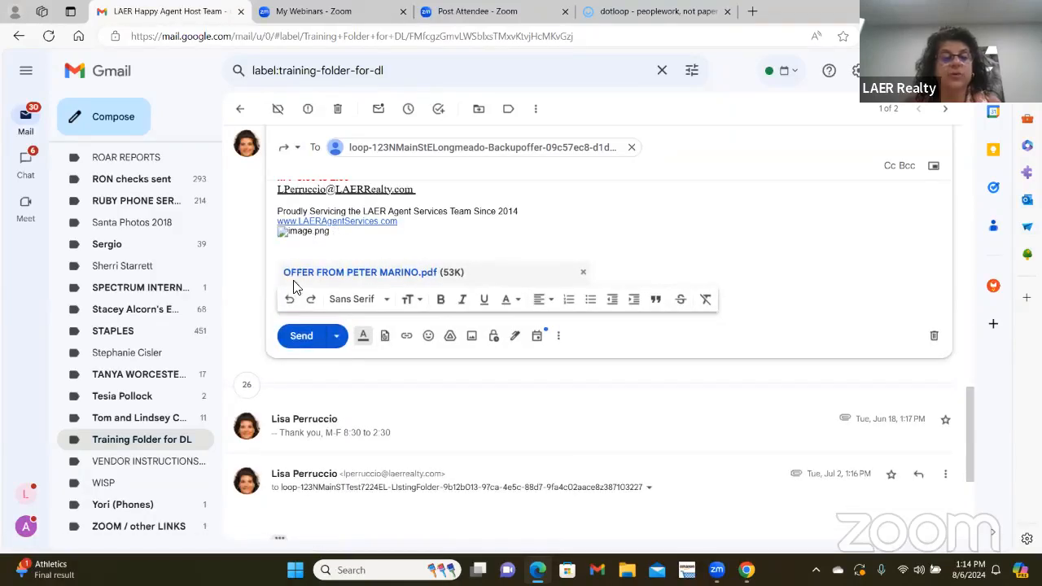
scroll(437, 251, up, 10)
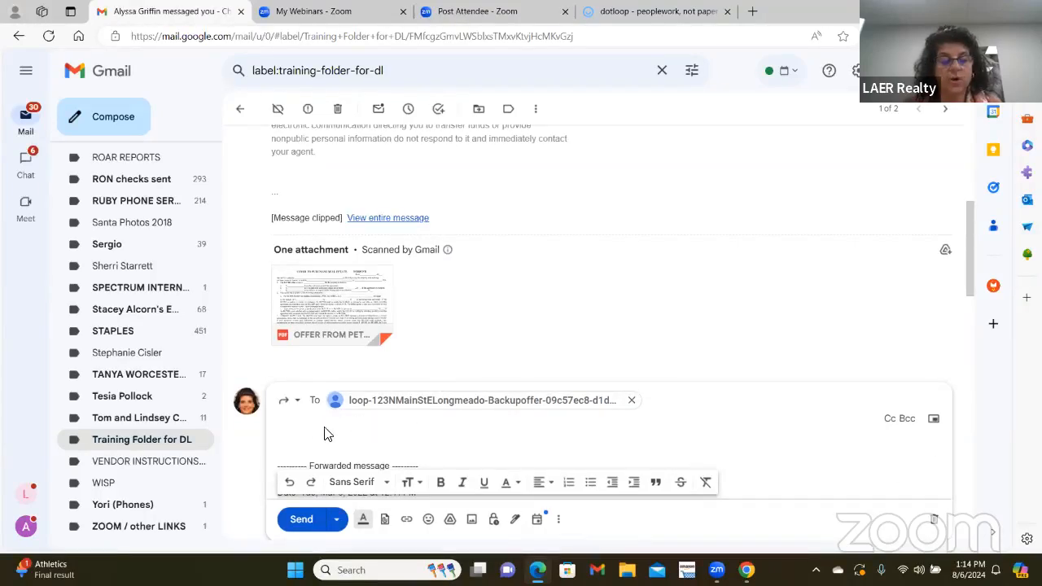
scroll(344, 418, down, 2)
scroll(389, 373, down, 10)
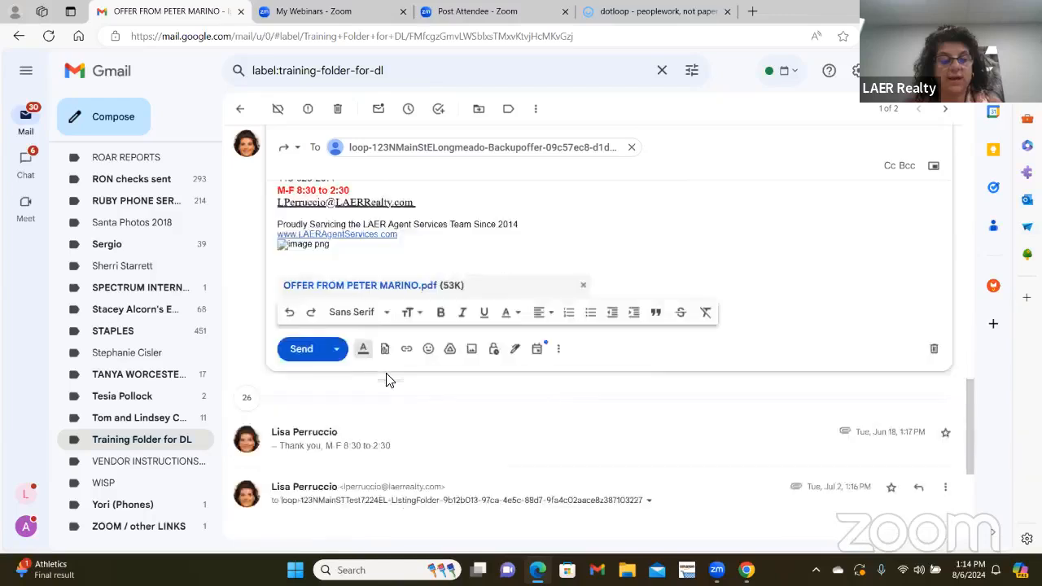
click(300, 201)
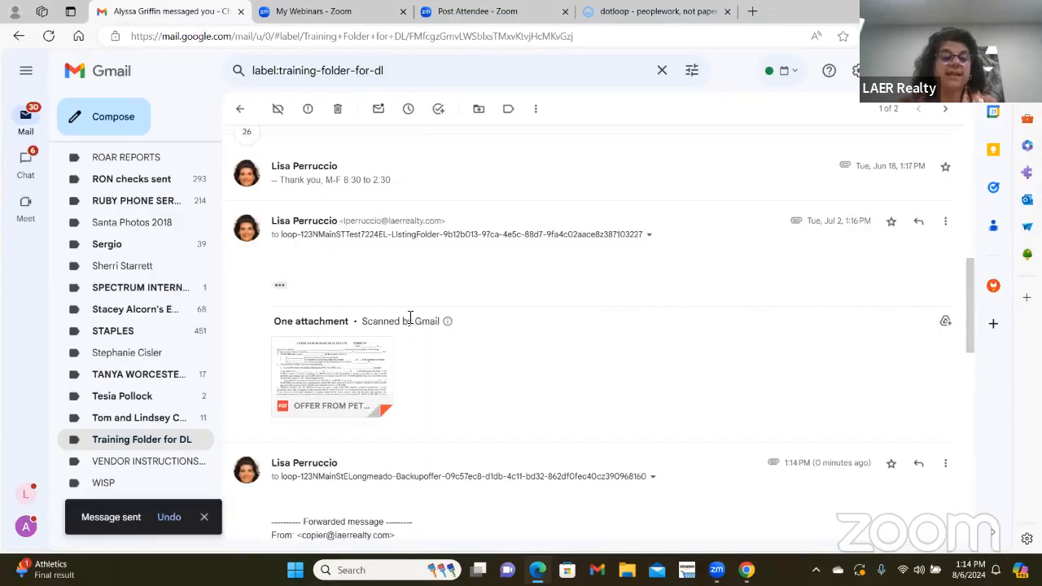
mouse_move(314, 354)
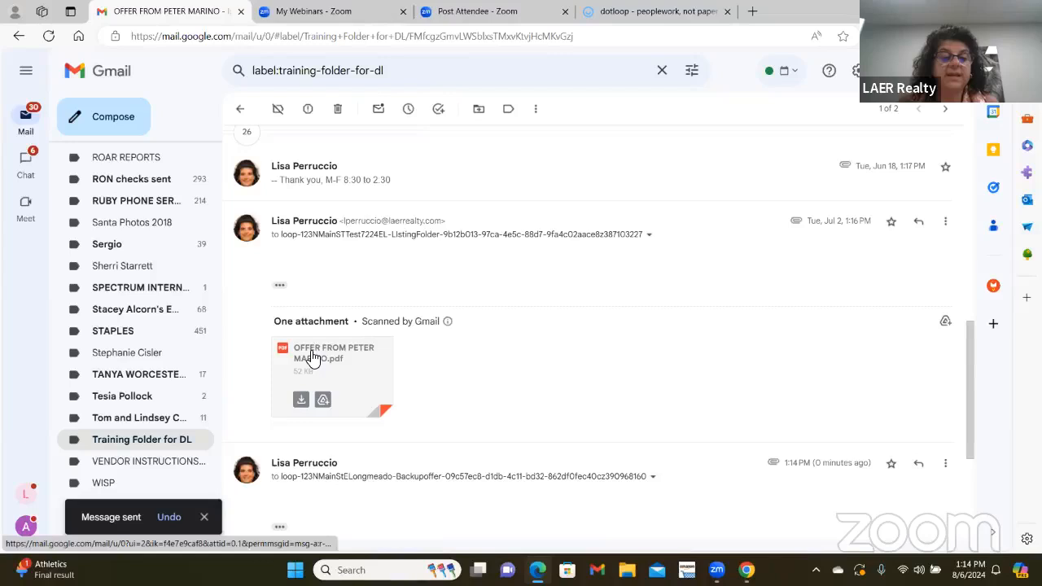
click(656, 11)
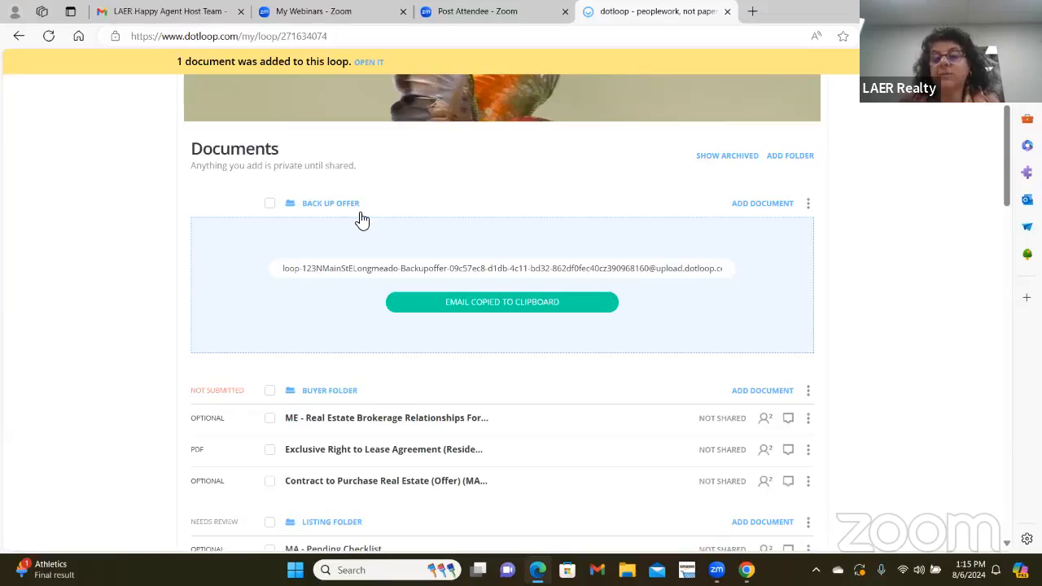
right_click(525, 188)
click(568, 228)
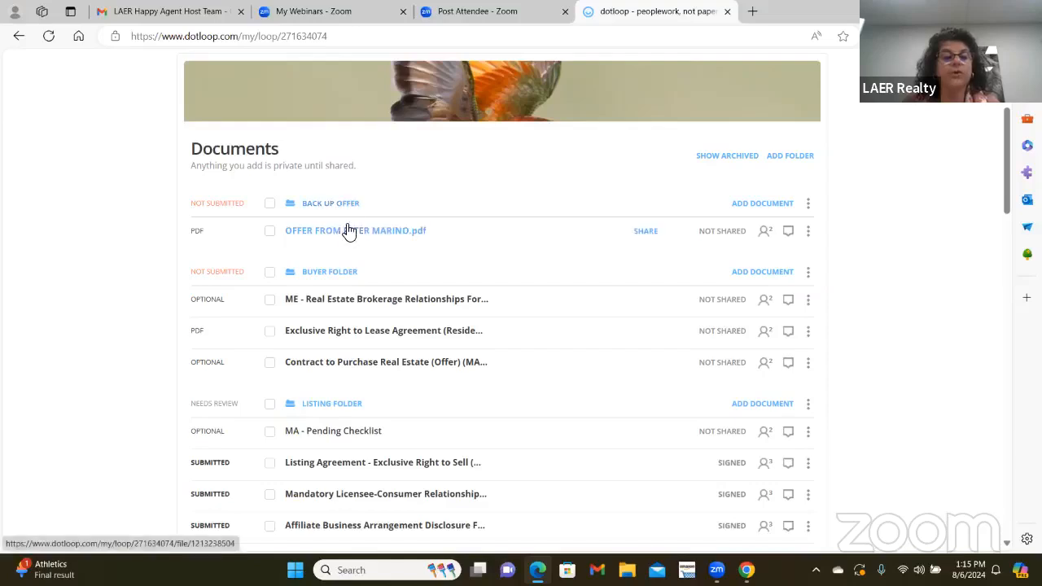
mouse_move(344, 231)
mouse_down()
mouse_move(342, 339)
mouse_move(374, 314)
mouse_move(351, 232)
mouse_up()
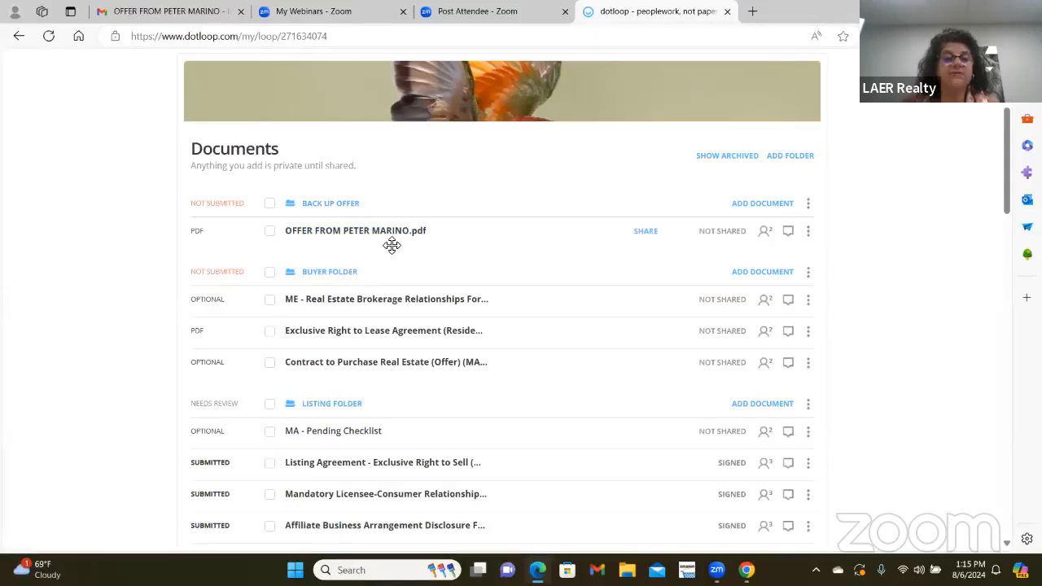
- Copy the Back Up Offer email upload address again and return to Gmail's Training Folder for DL
click(776, 205)
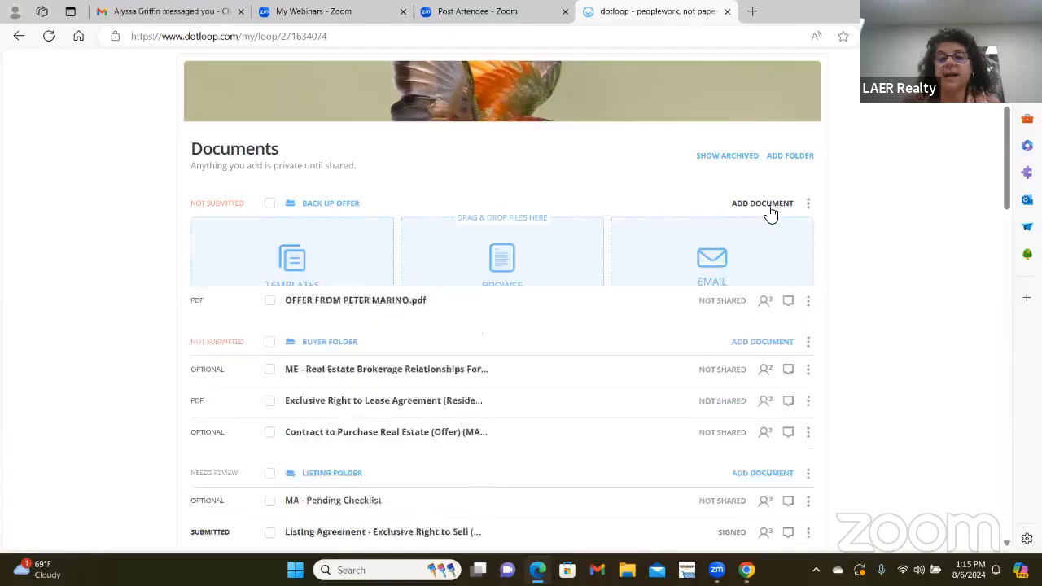
click(707, 260)
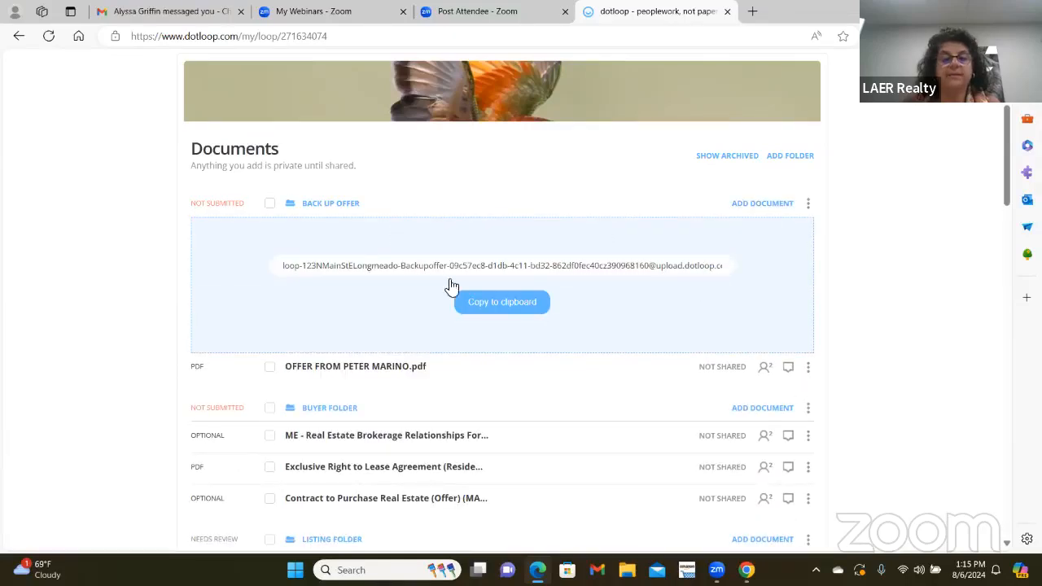
click(500, 310)
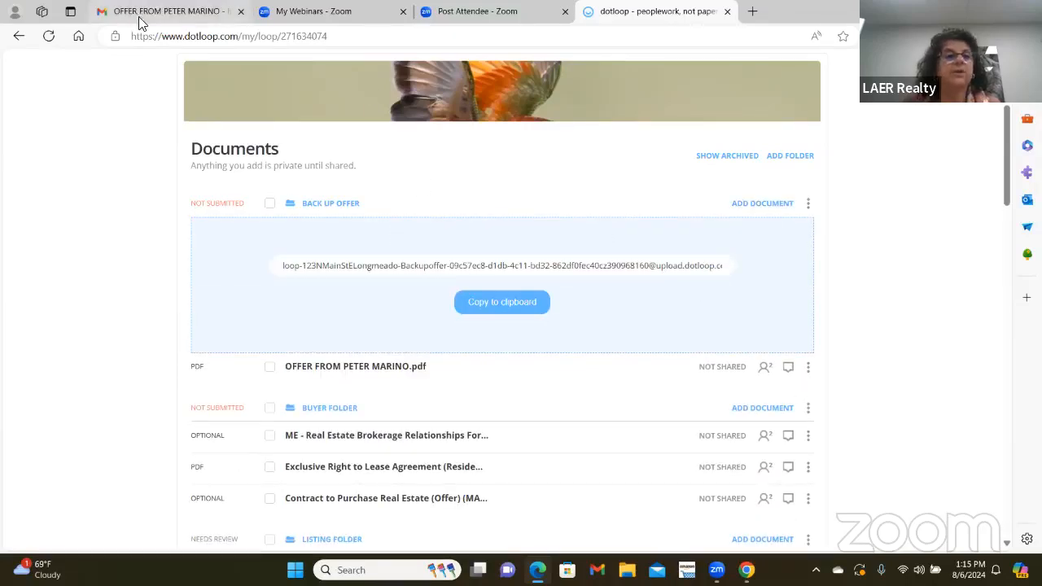
click(213, 11)
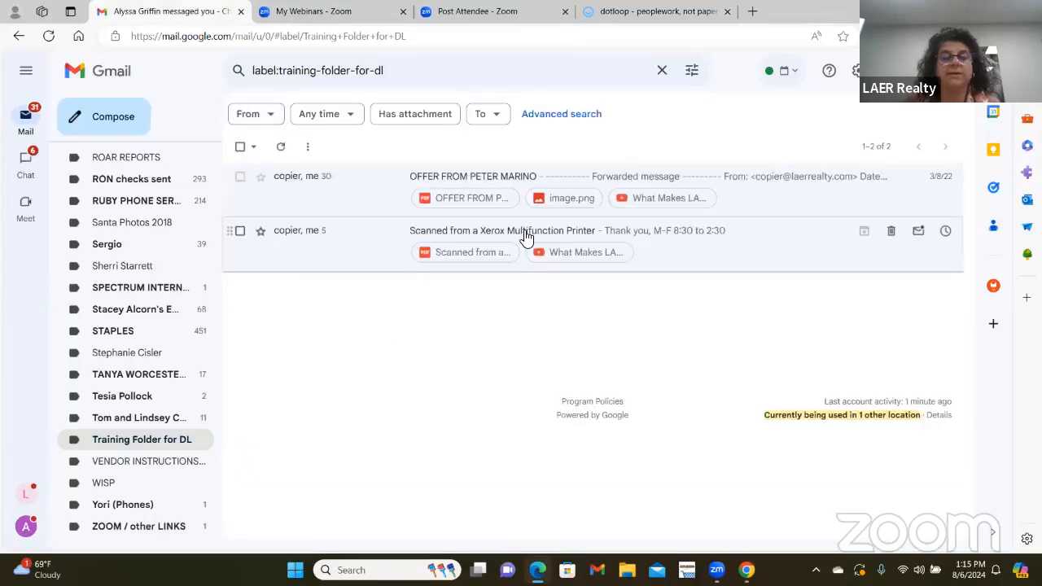
- Open the Scanned from a Xerox Multifunction Printer email and start forwarding it
click(527, 236)
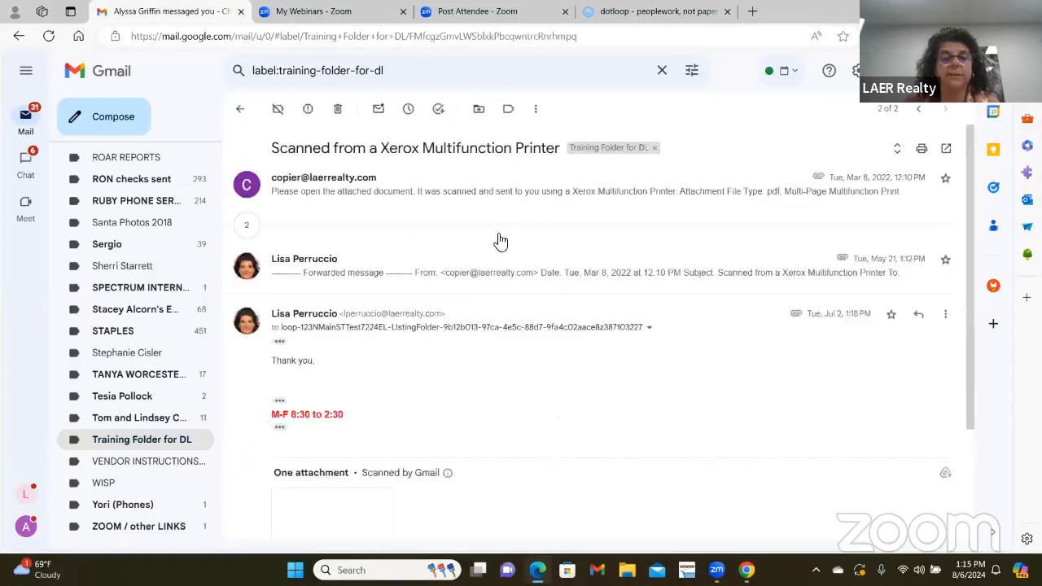
click(380, 199)
scroll(349, 366, down, 3)
mouse_move(328, 415)
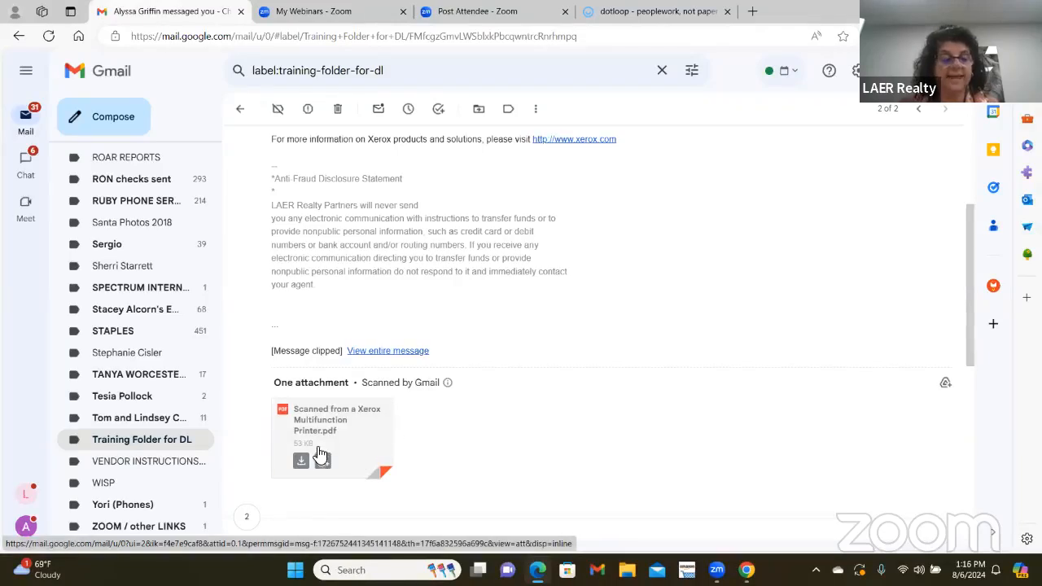
scroll(513, 297, up, 3)
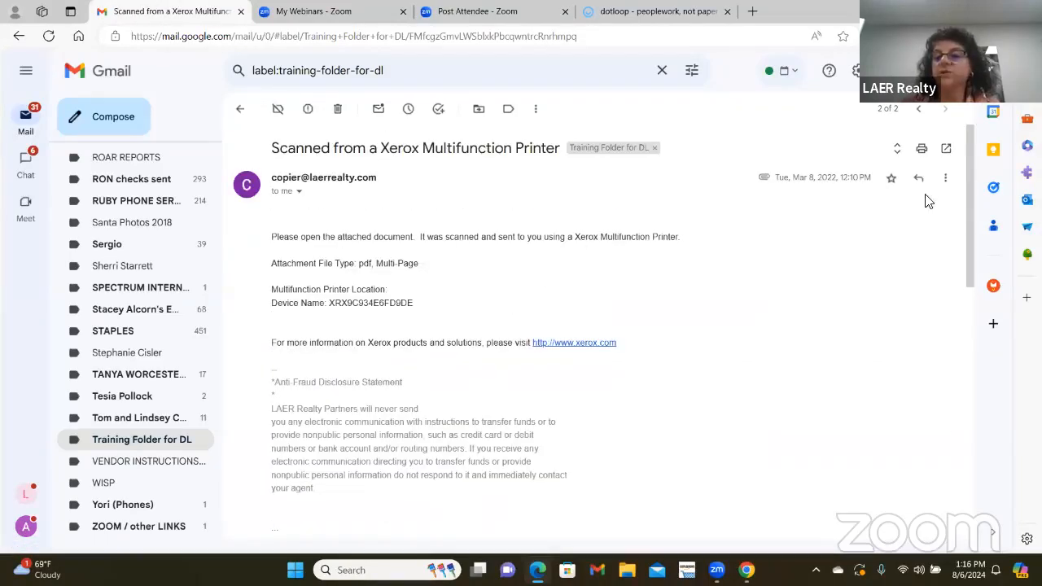
click(946, 178)
click(363, 303)
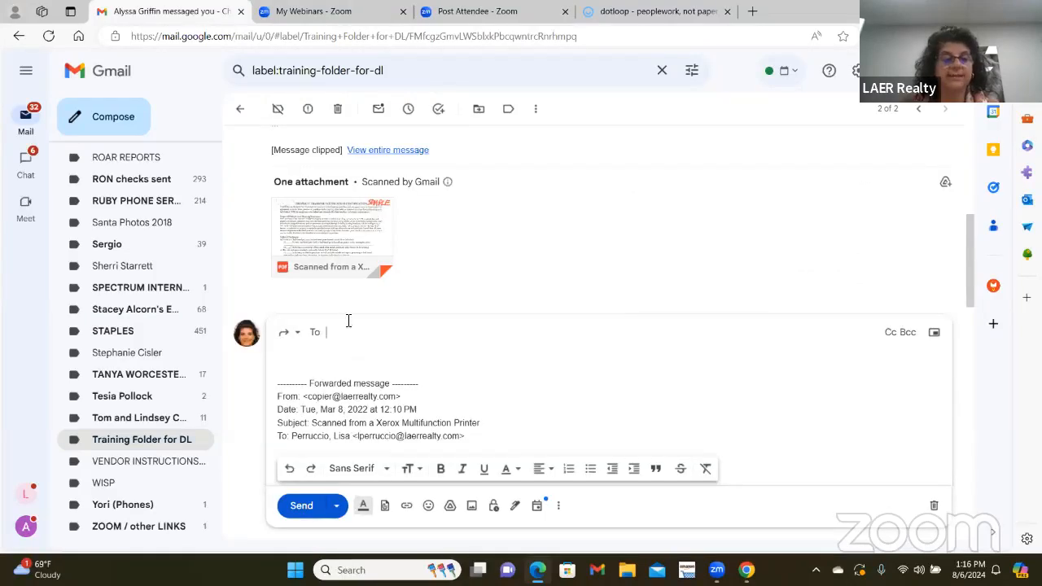
- Paste the Back Up Offer upload address into To and send the forward
right_click(349, 321)
click(416, 204)
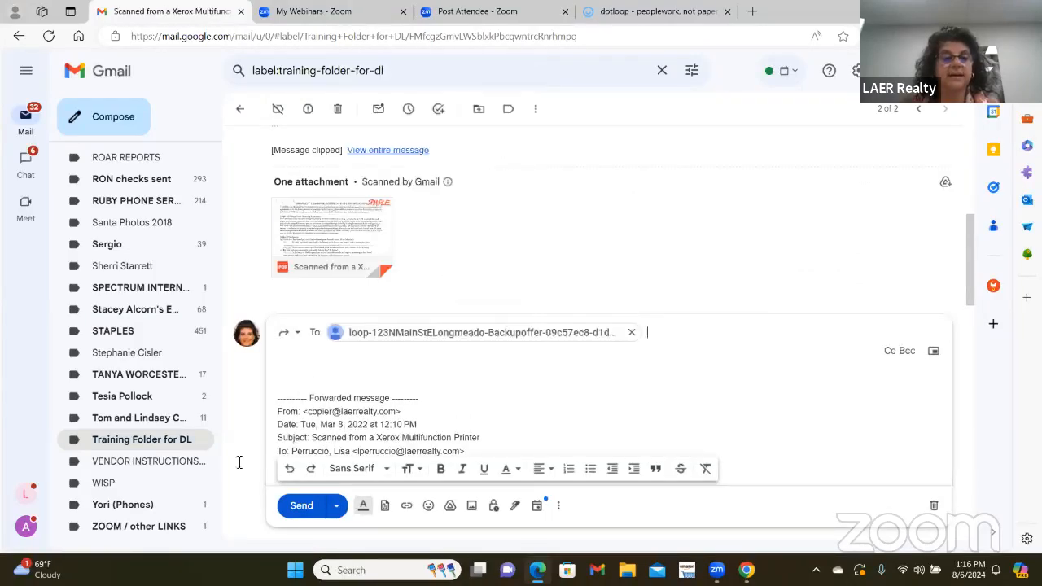
scroll(393, 365, down, 10)
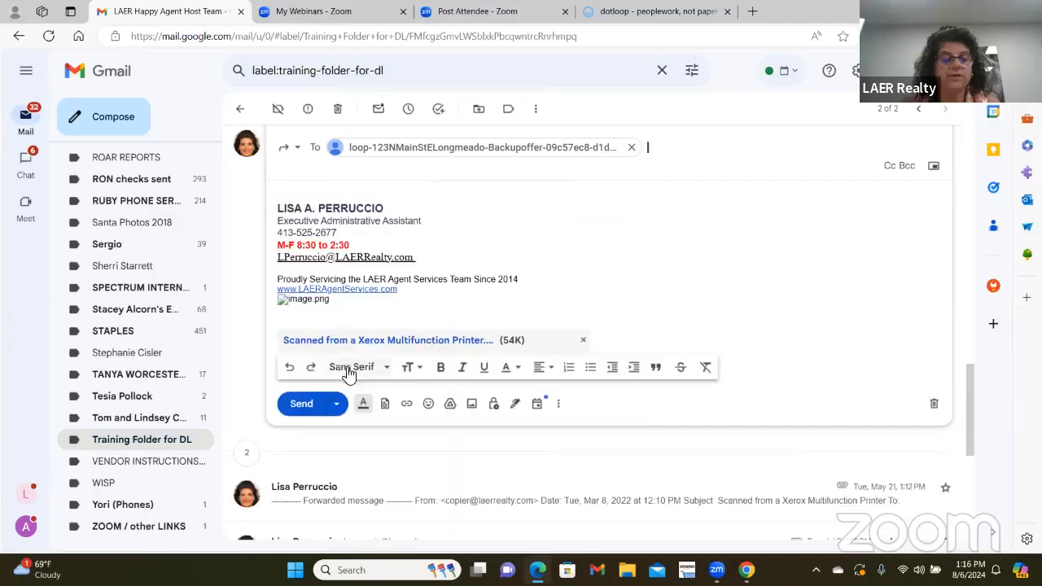
click(301, 403)
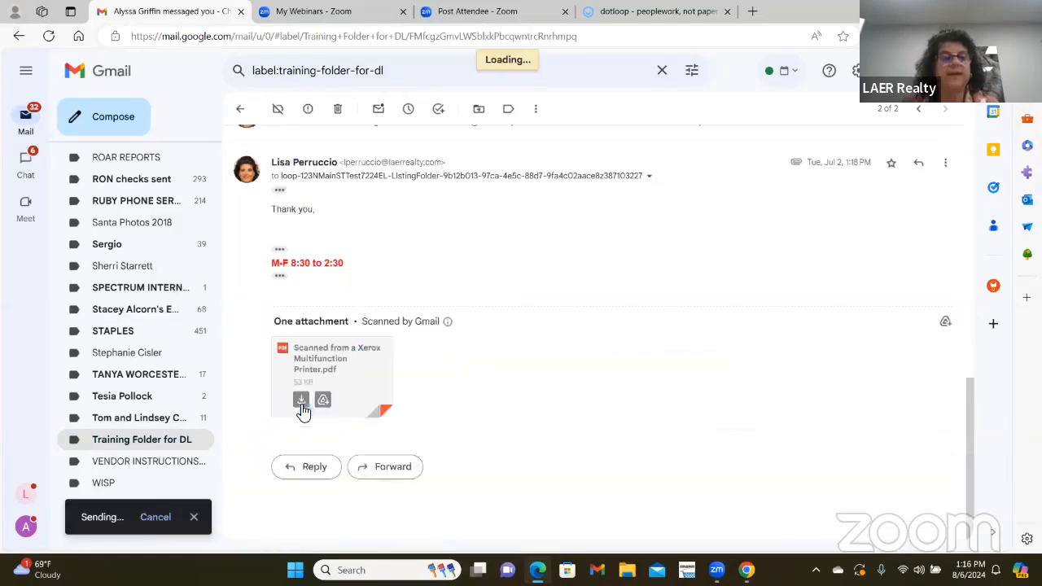
- Reload the dotloop loop page until the Xerox scanned PDF shows in Back Up Offer
click(661, 15)
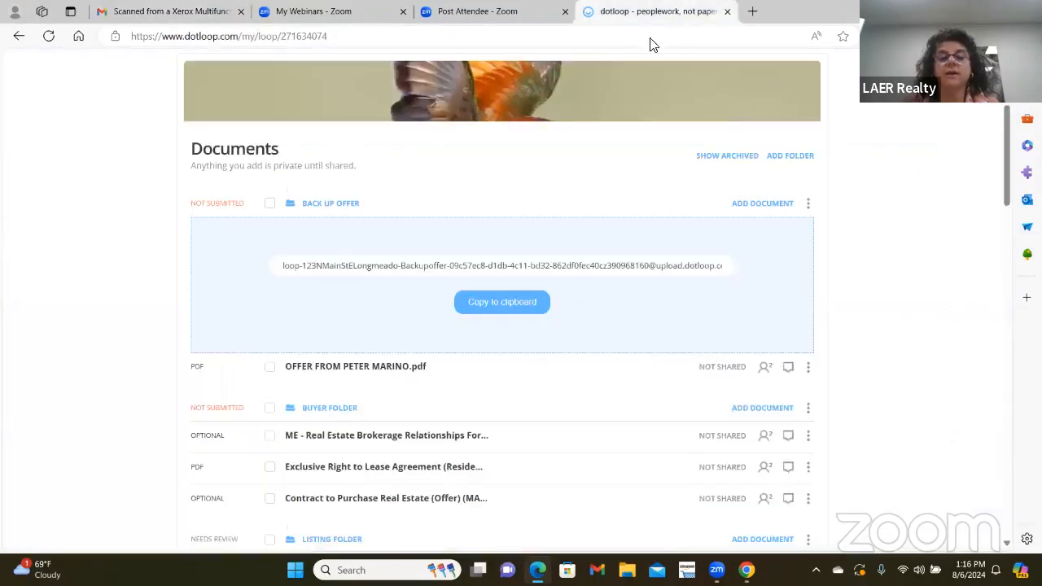
right_click(512, 177)
click(559, 210)
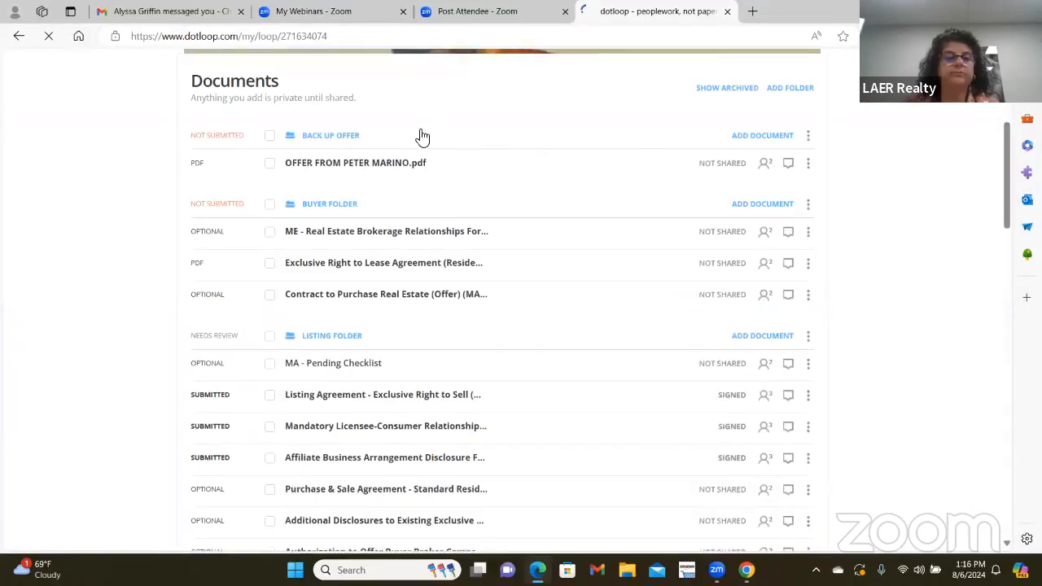
right_click(478, 102)
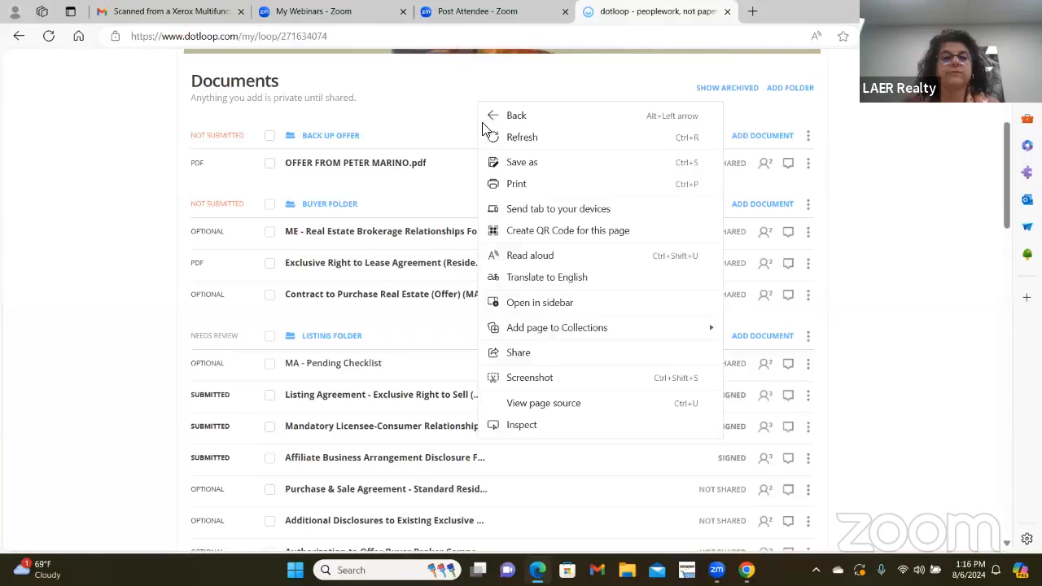
click(522, 137)
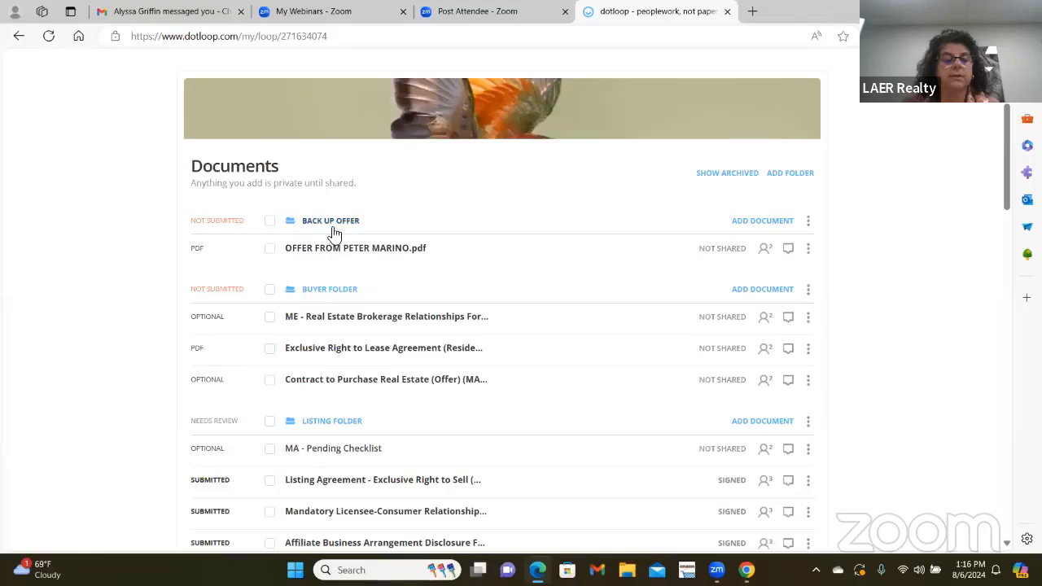
right_click(455, 212)
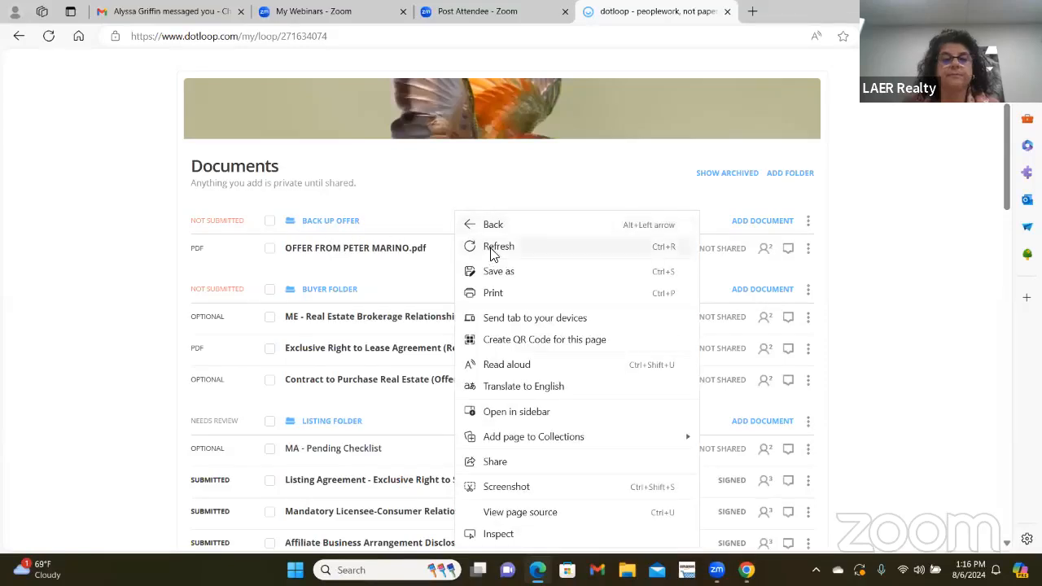
click(494, 248)
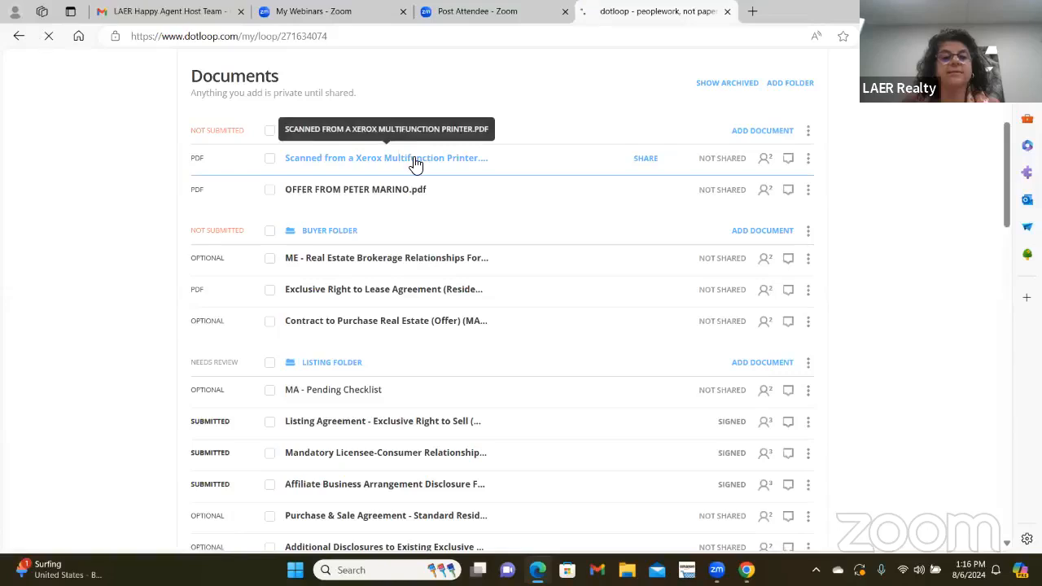
- Preview the scanned Xerox PDF, then return to the loop's document list
click(415, 160)
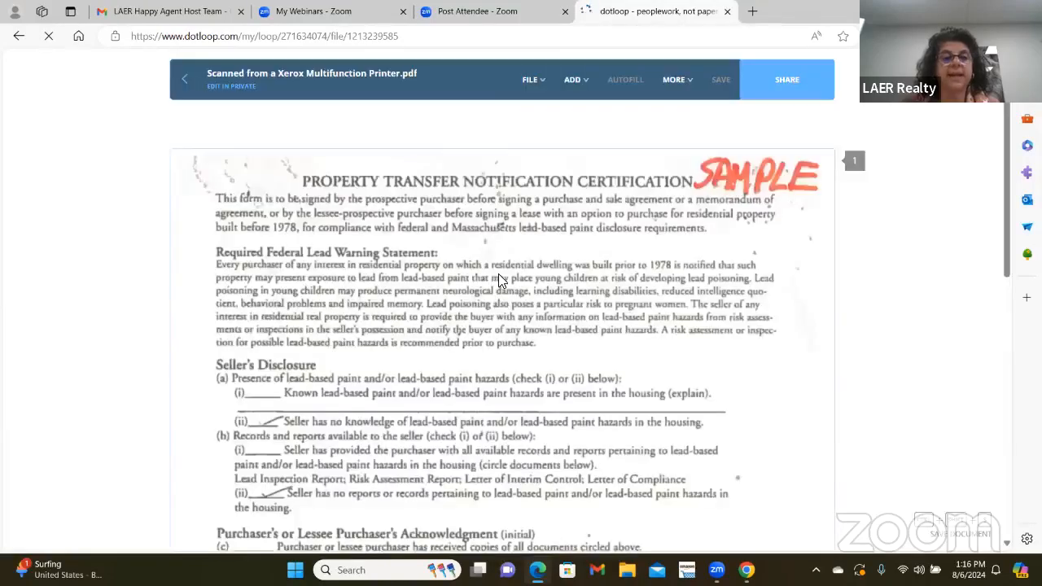
scroll(498, 275, down, 4)
scroll(460, 263, up, 3)
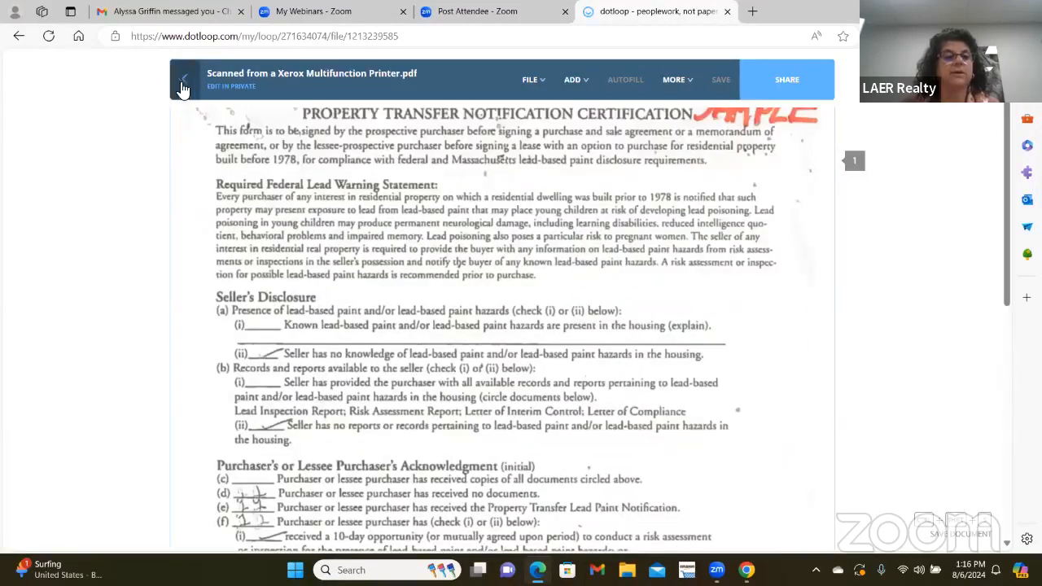
click(186, 81)
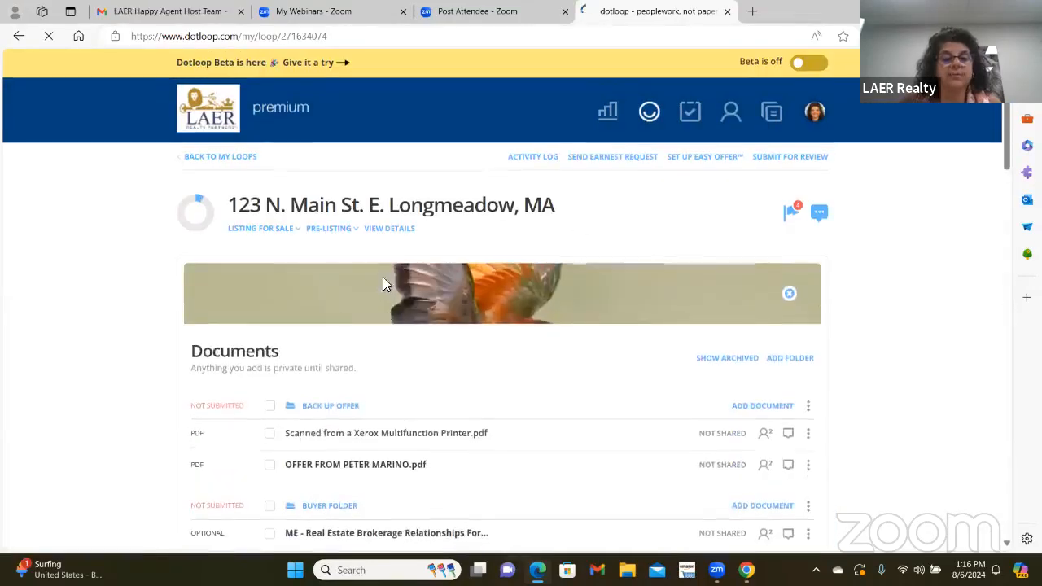
scroll(383, 284, down, 2)
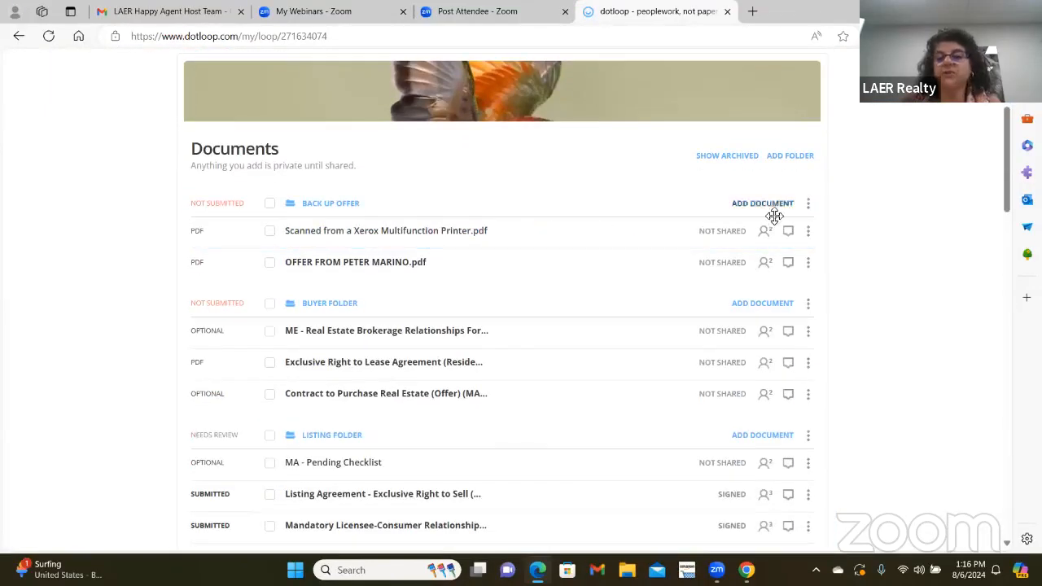
- Rename the scanned Xerox PDF to 'Lead paint'
click(808, 234)
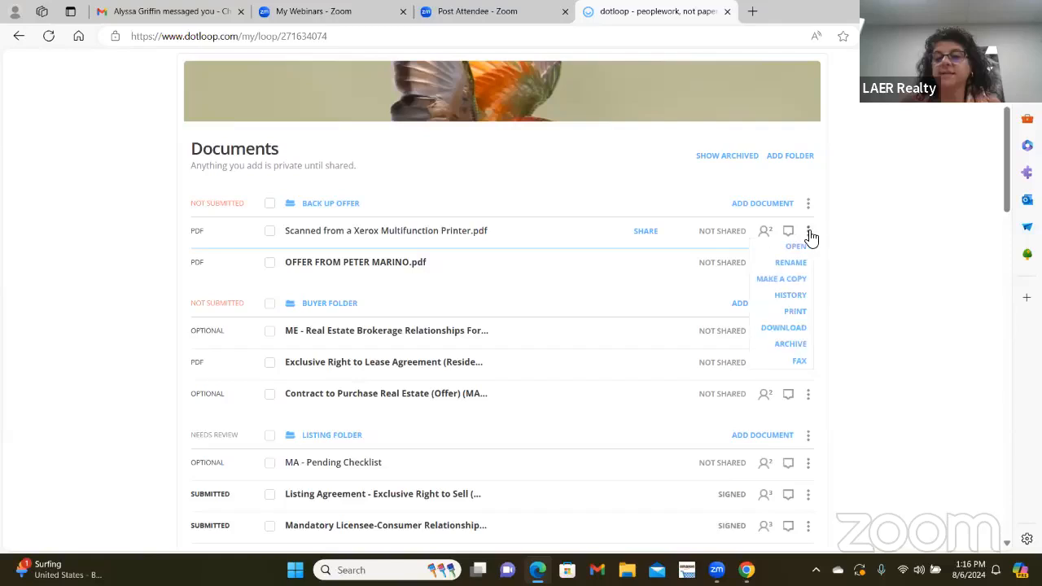
click(793, 261)
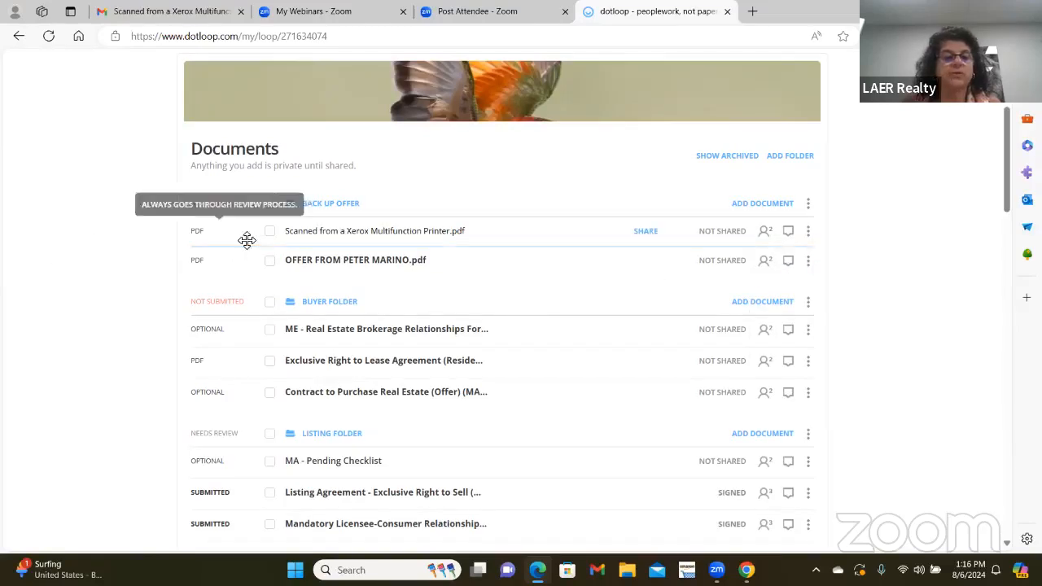
drag(287, 236, 572, 246)
text(Le)
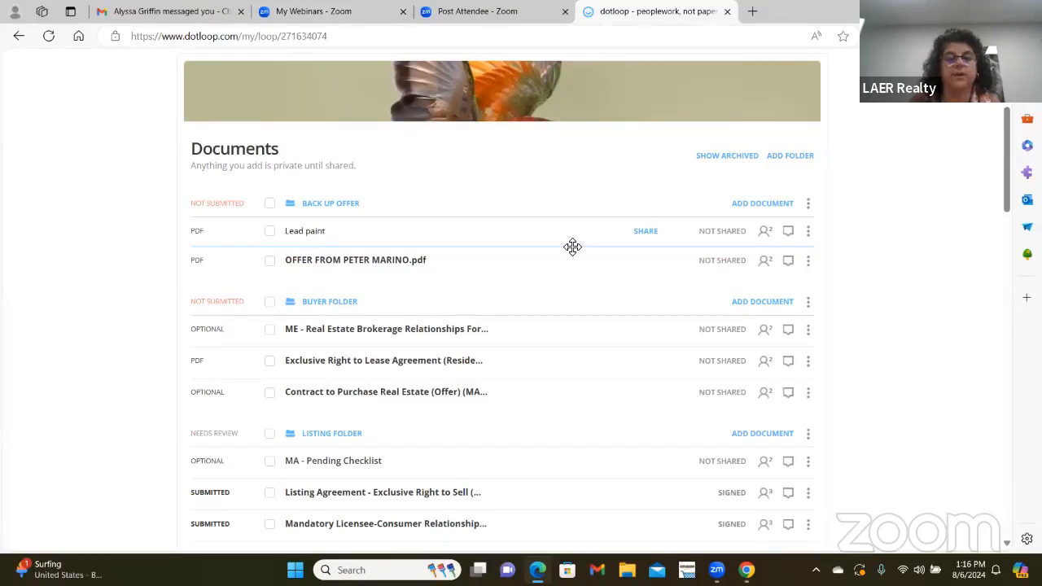
text(ad paint)
key(Return)
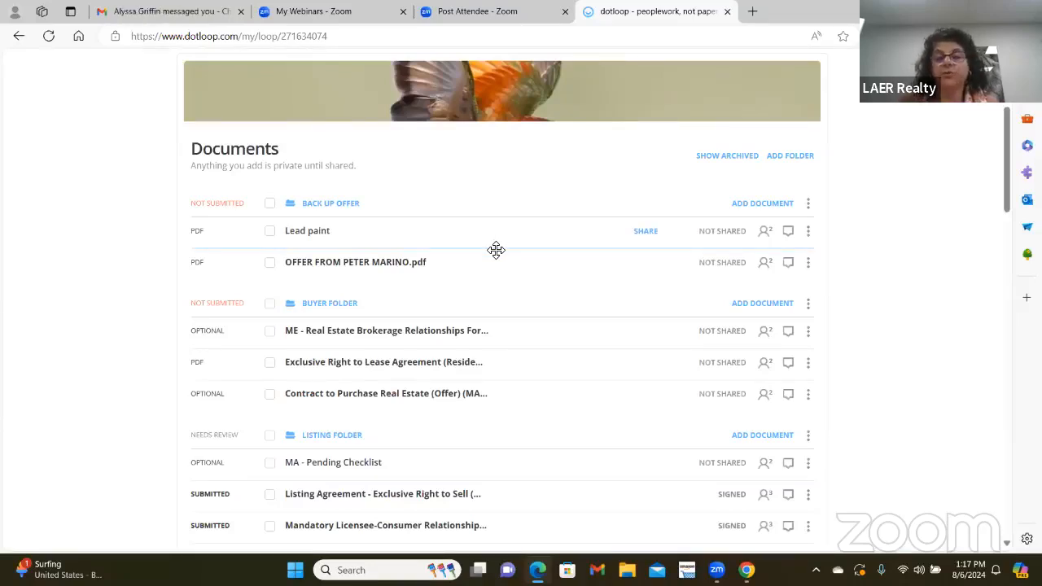
- Expand the Back Up Offer folder's Templates, Browse and Email add-document options
click(769, 205)
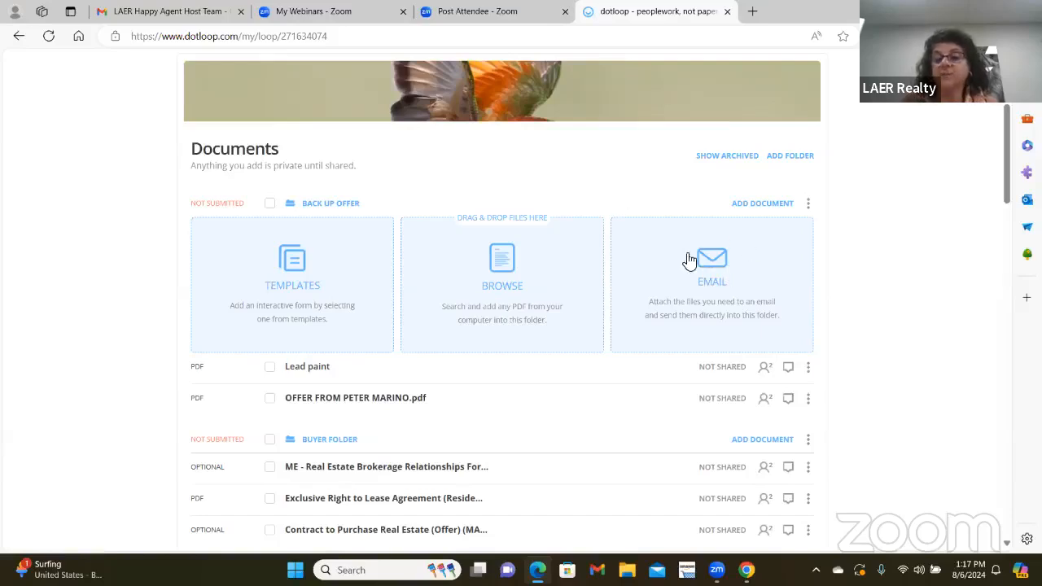
scroll(621, 217, up, 2)
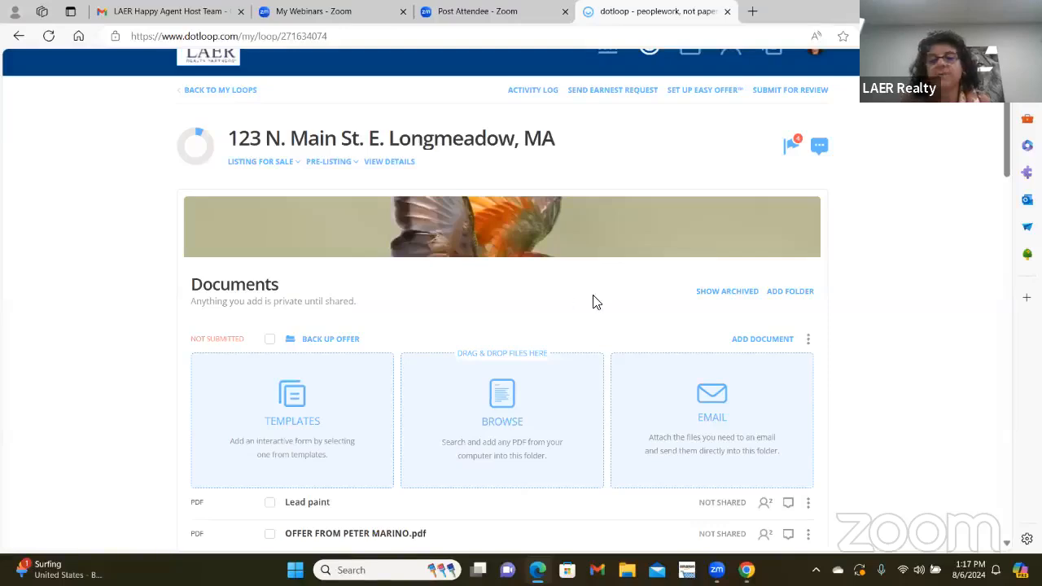
scroll(583, 303, down, 1)
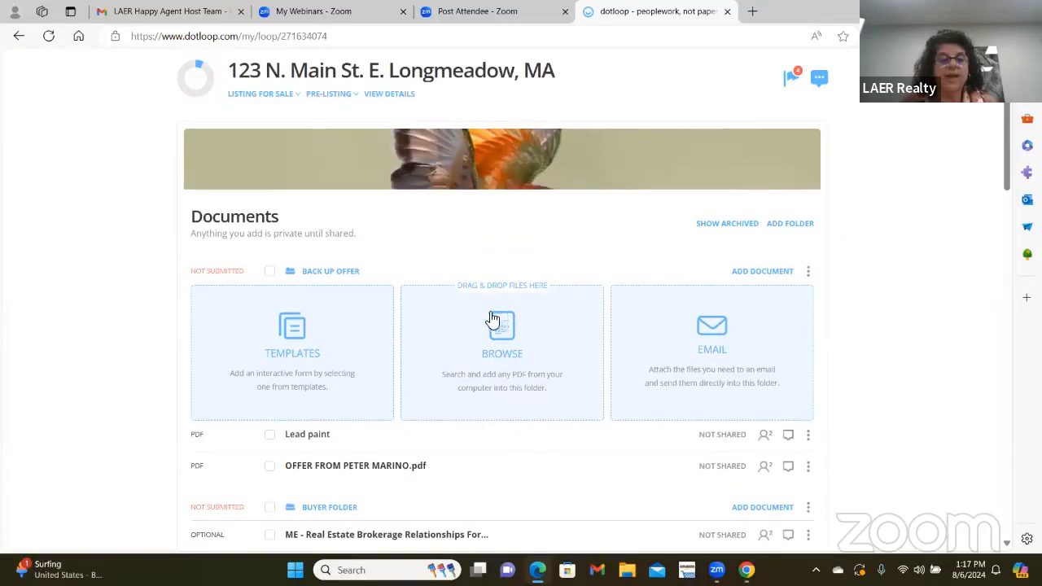
- Open Lead paint, scroll to the Purchaser's and Agent's Acknowledgment, and show the ADD field list
click(306, 440)
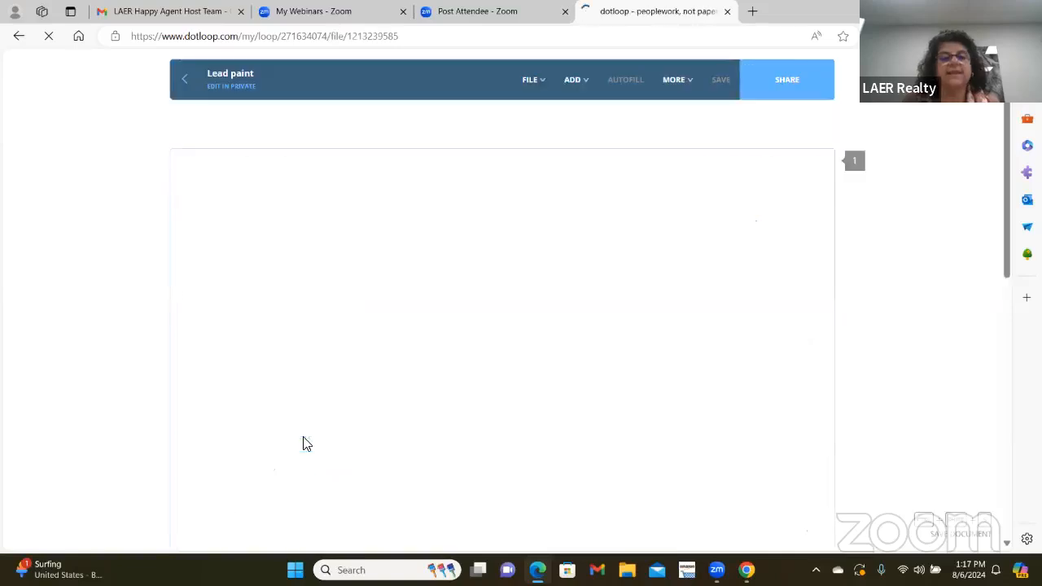
scroll(486, 265, down, 3)
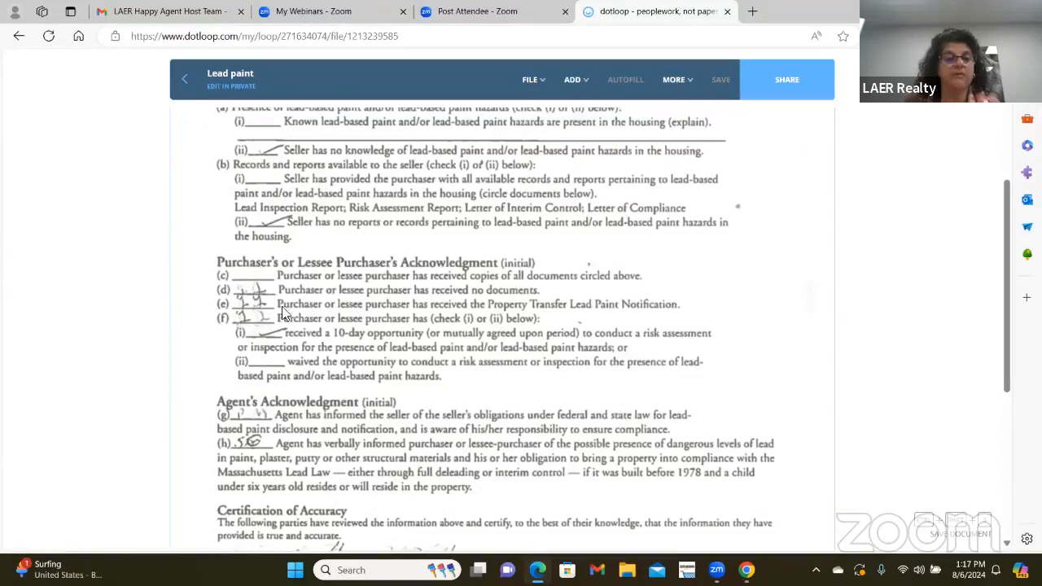
click(583, 81)
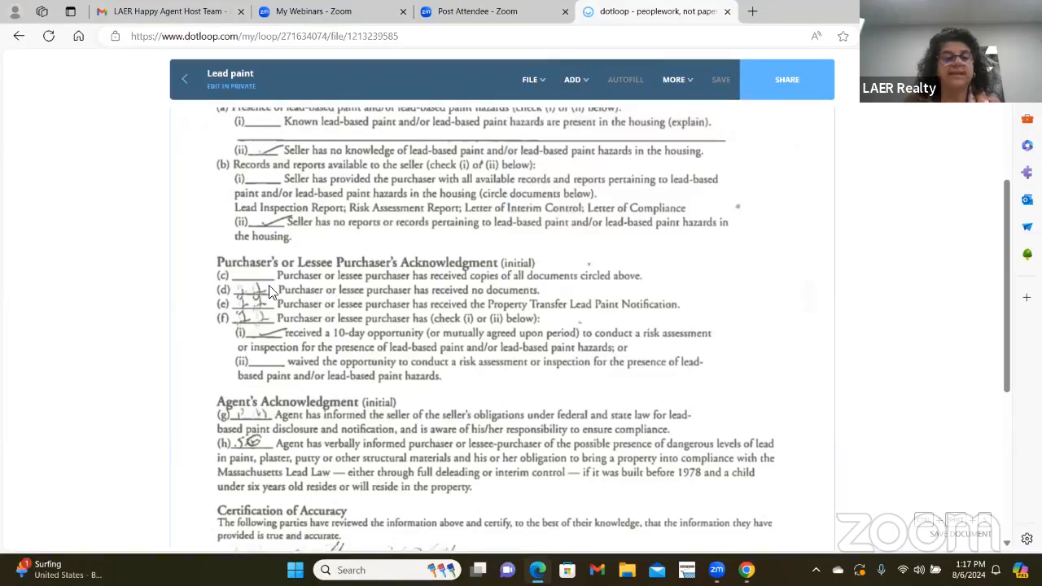
mouse_move(569, 91)
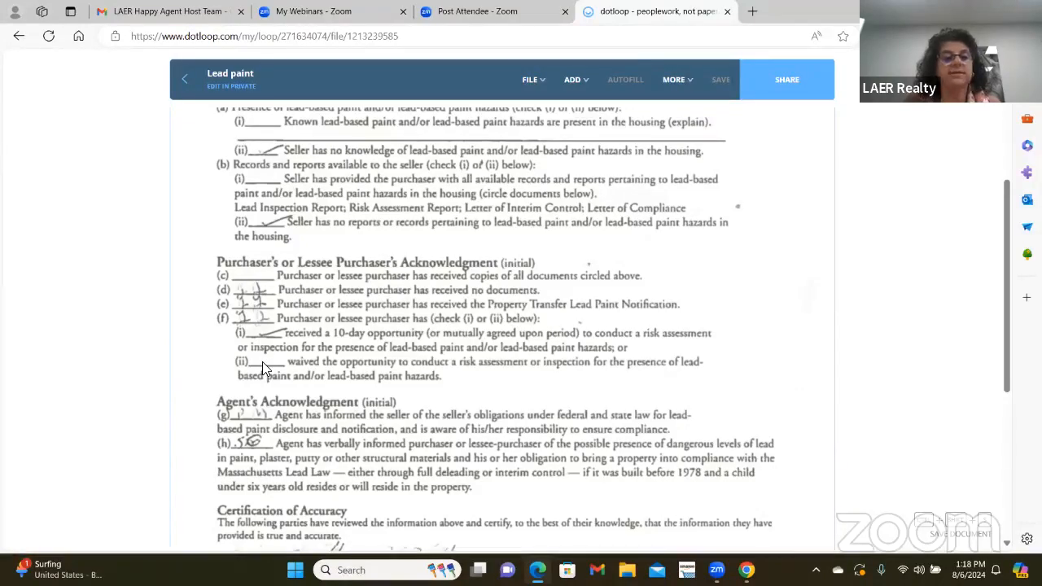
click(574, 79)
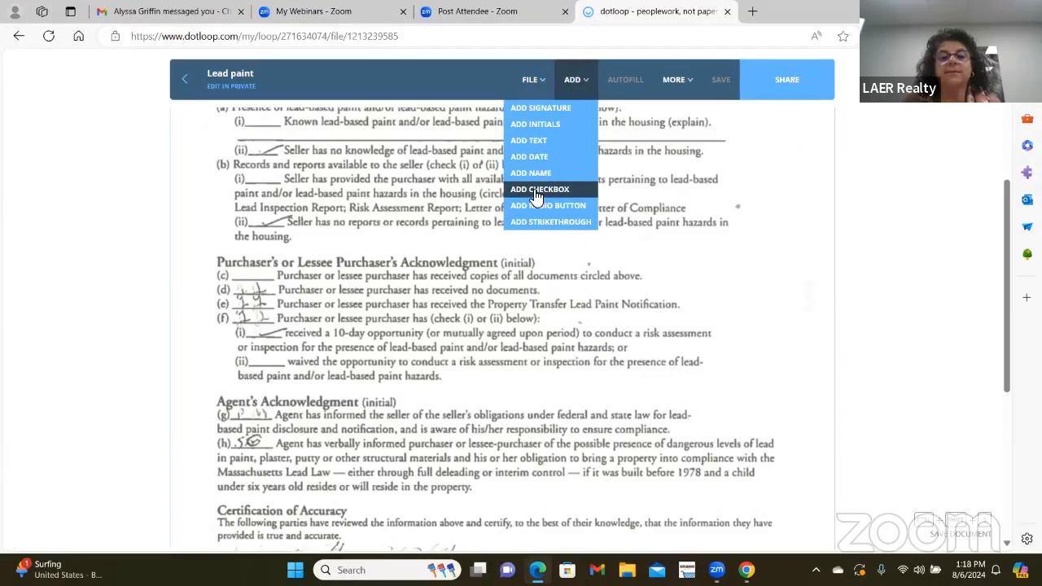
- Place a resized initials field on Purchaser's Acknowledgment line (d) and assign it to a participant
click(535, 124)
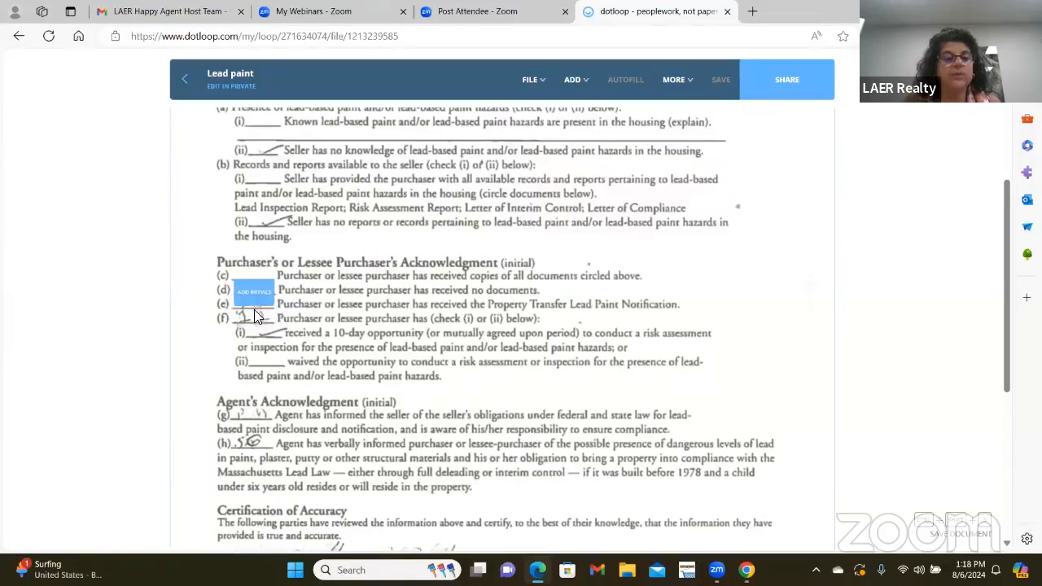
click(255, 316)
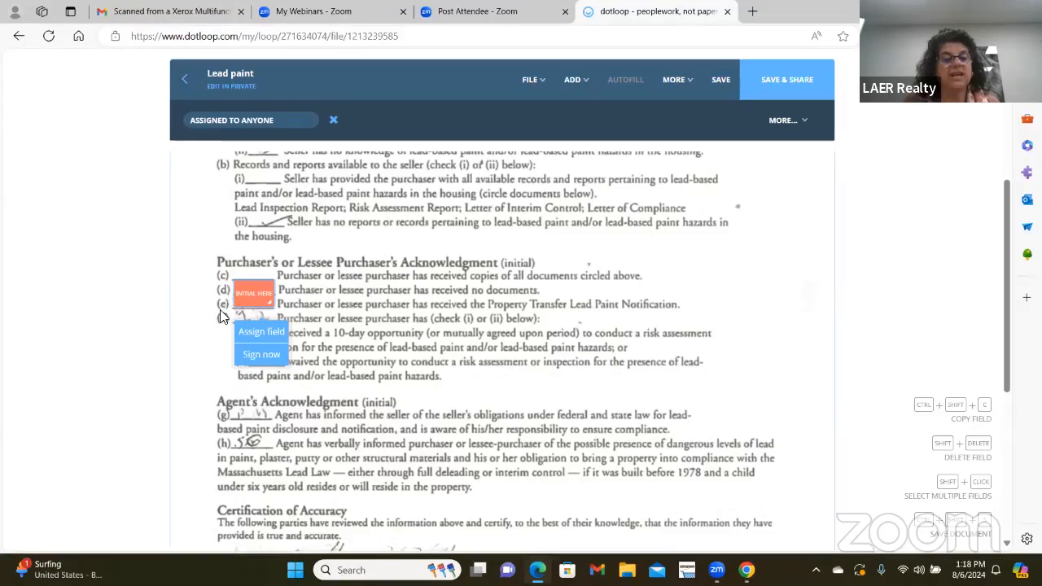
click(221, 316)
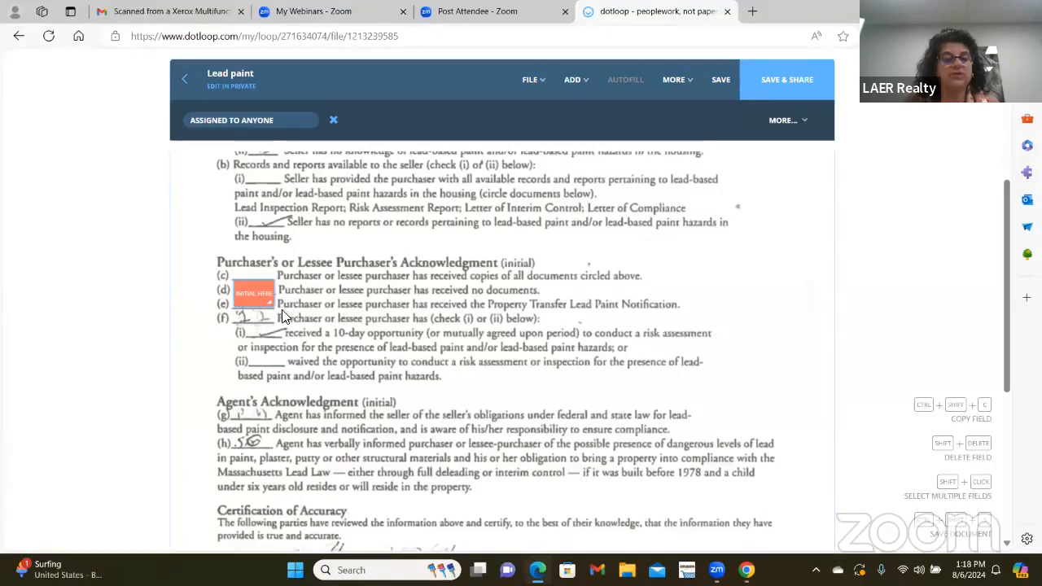
mouse_move(275, 303)
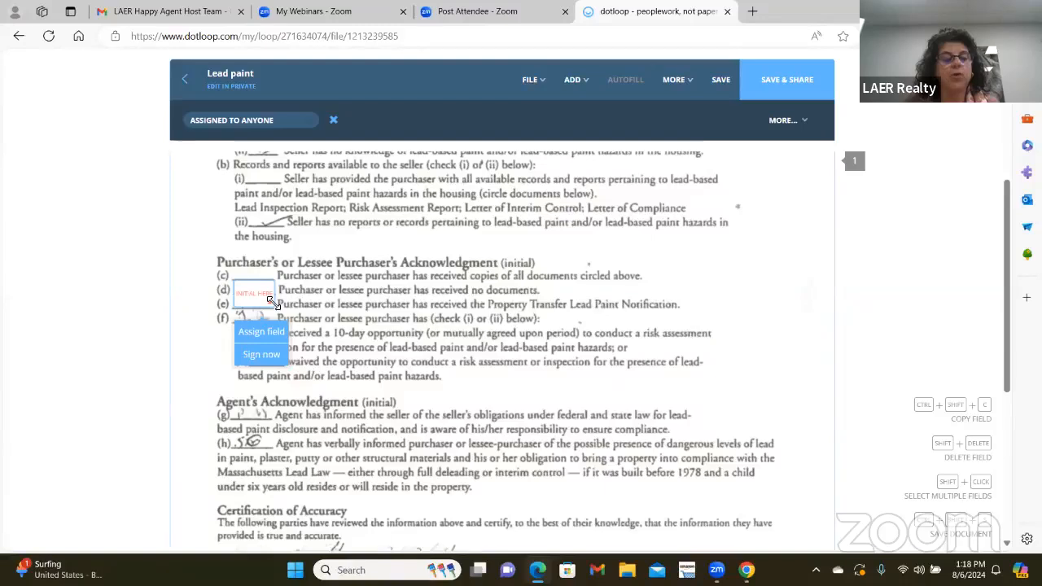
drag(273, 304, 267, 295)
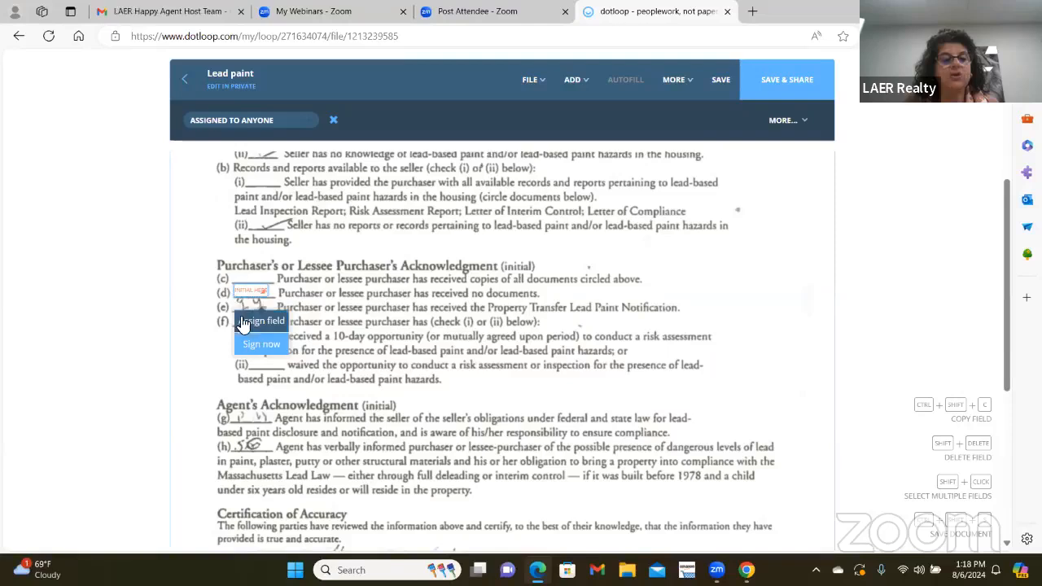
click(246, 323)
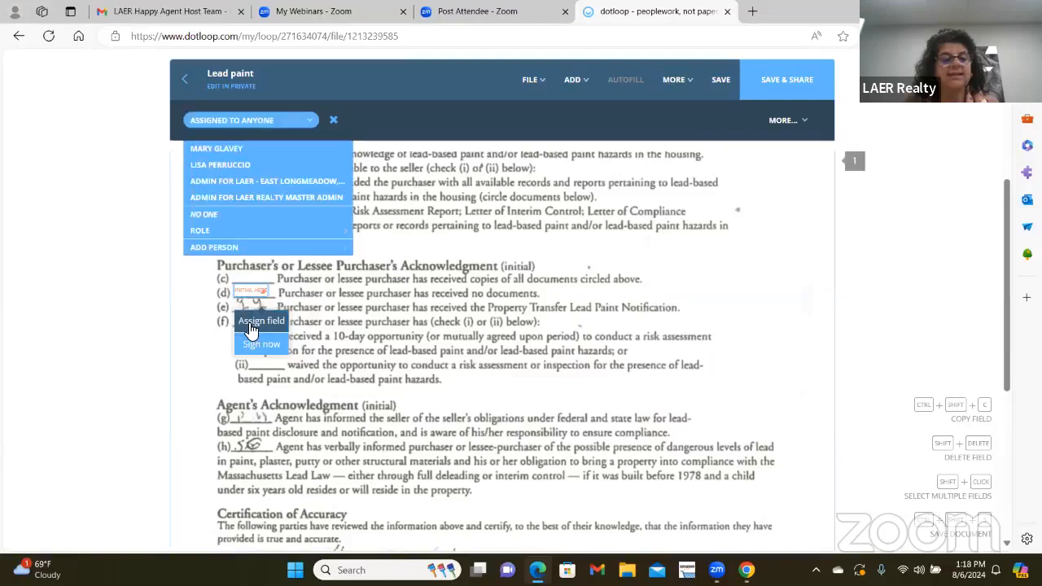
click(262, 149)
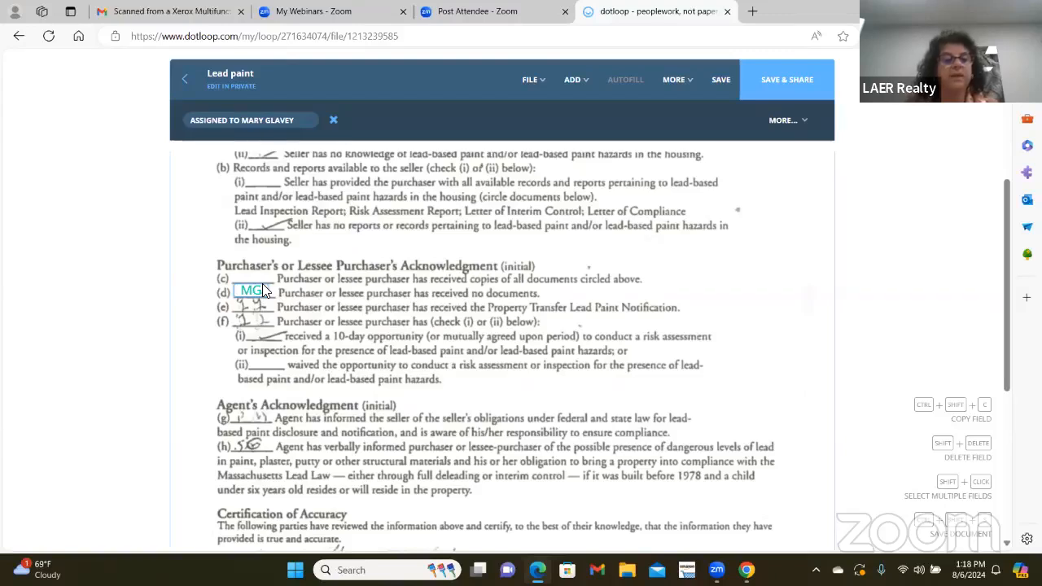
- Add a resized initials field on line (e), assigned to the same participant
click(573, 92)
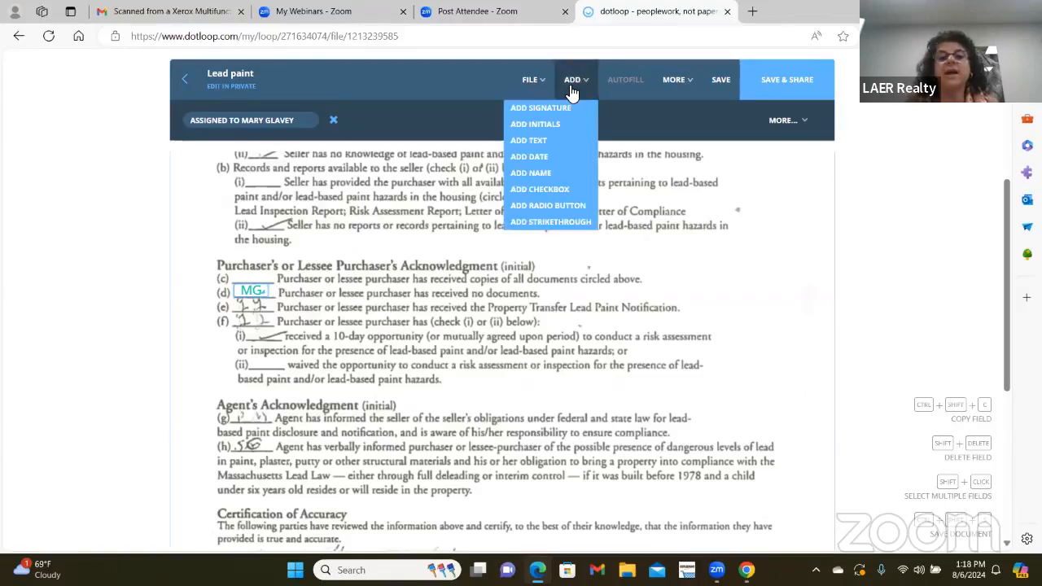
click(535, 124)
click(251, 334)
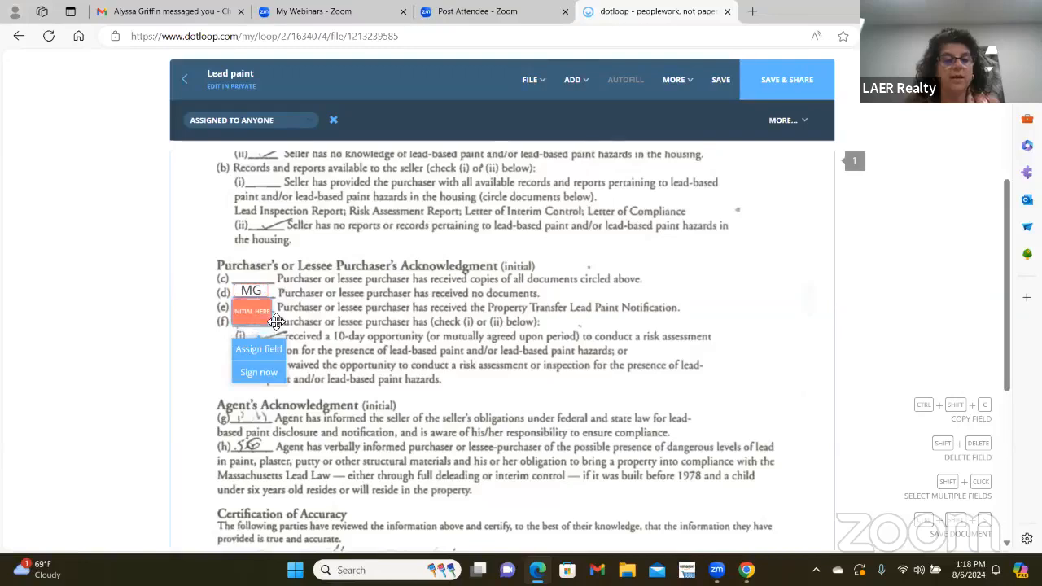
drag(271, 320, 262, 314)
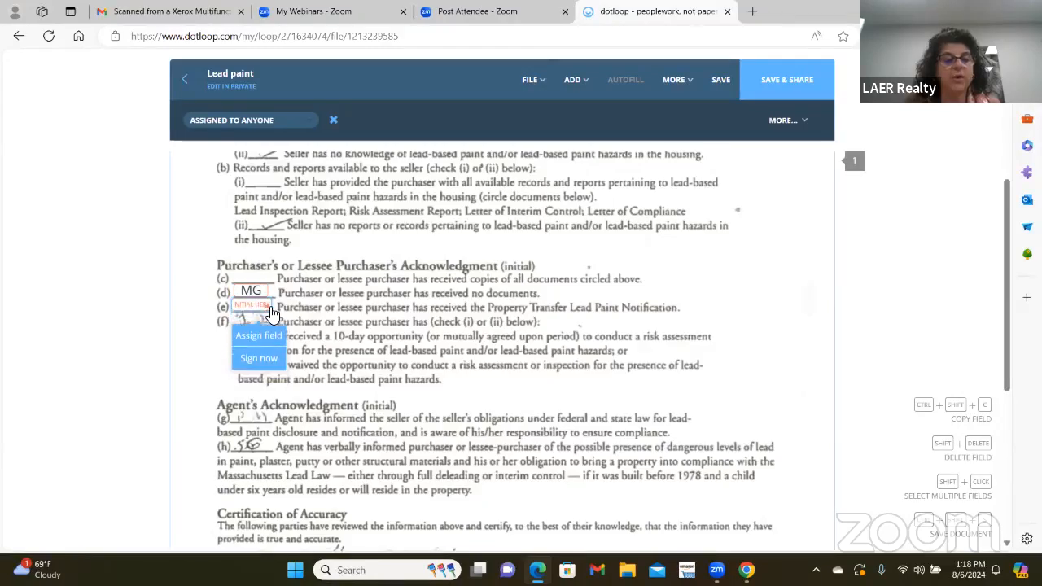
click(258, 334)
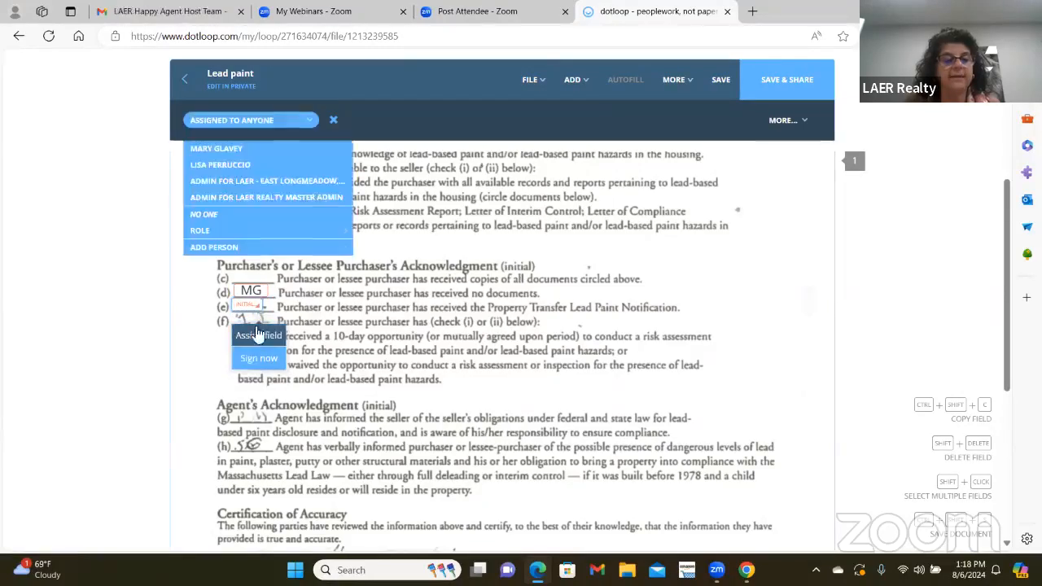
click(223, 151)
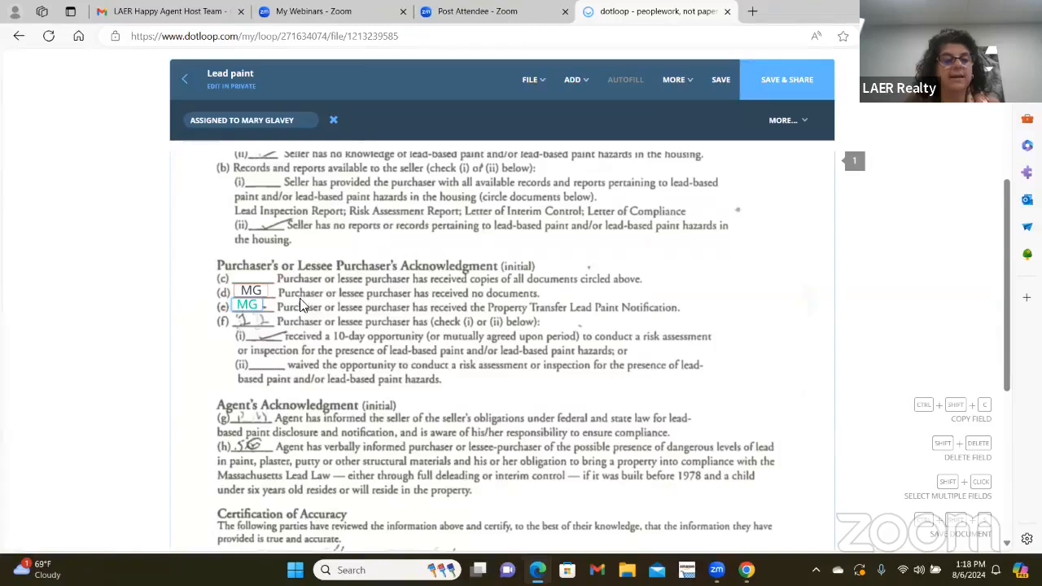
- Add an extra resized initials field beside line (e) and check its assignment
click(578, 85)
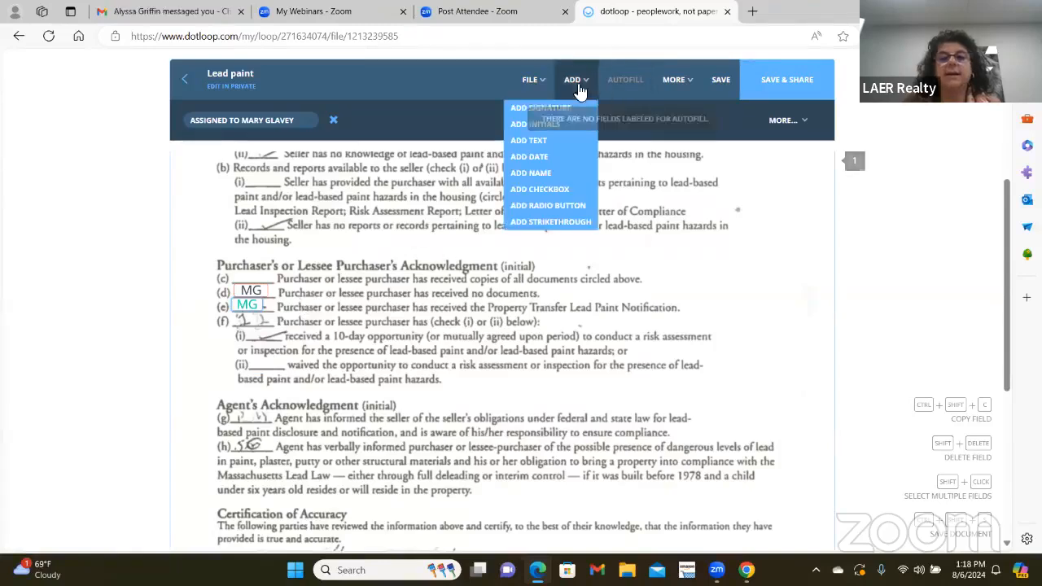
click(544, 124)
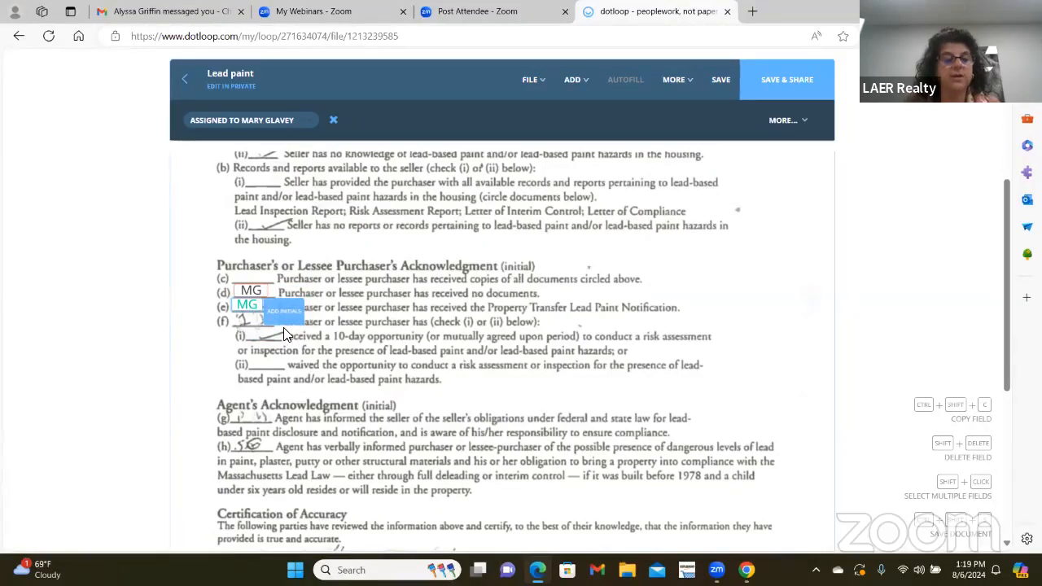
click(283, 334)
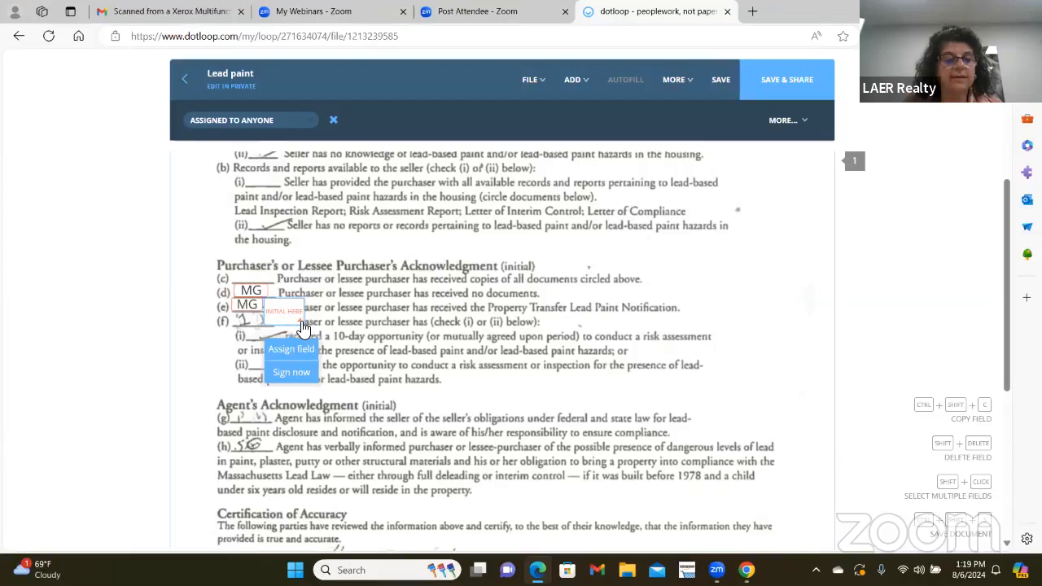
drag(301, 323, 277, 311)
click(255, 310)
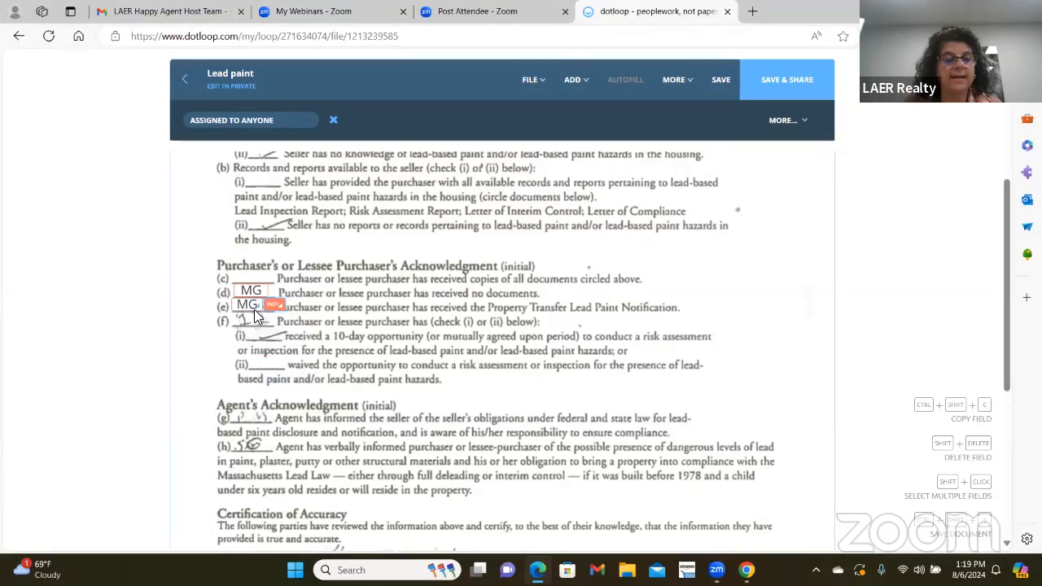
click(254, 306)
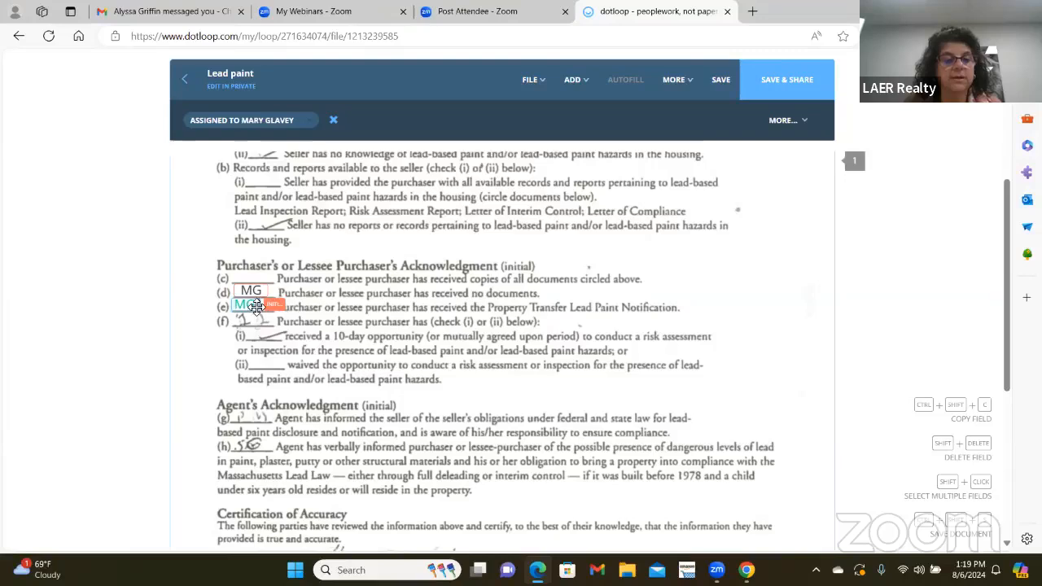
click(272, 311)
click(270, 311)
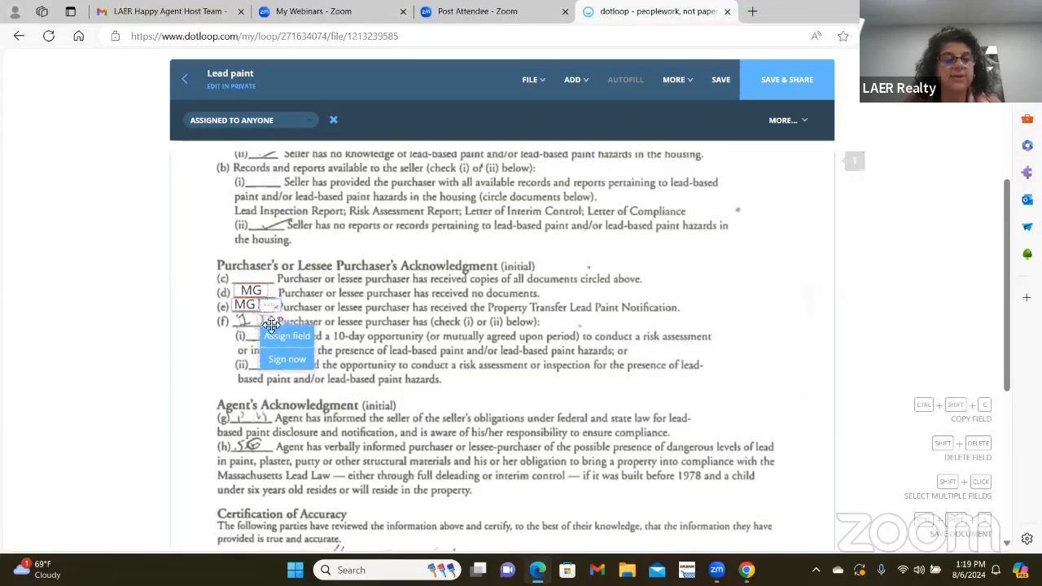
click(280, 335)
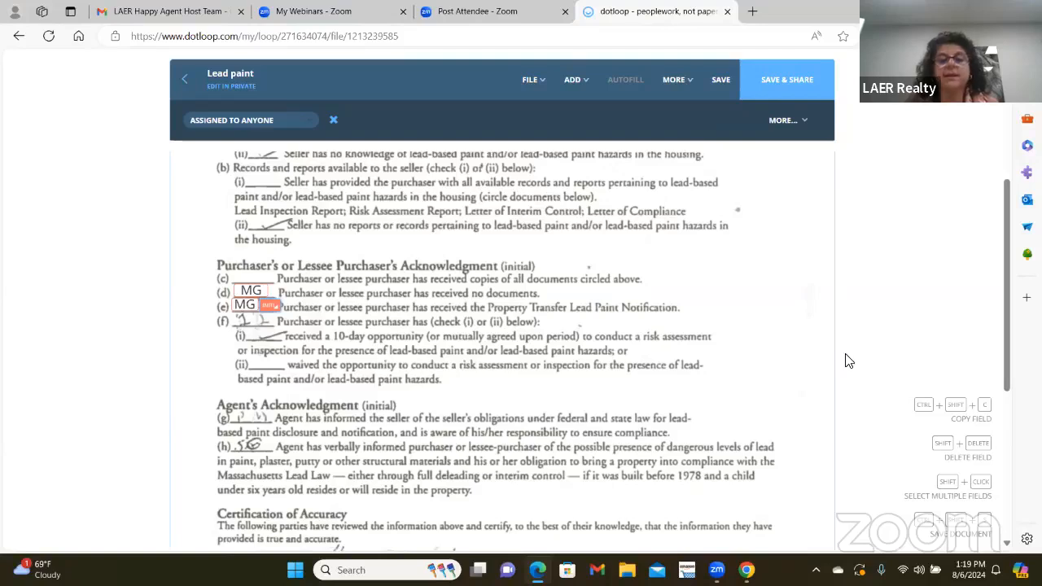
- Place a resized signature field on the Certification of Accuracy Purchaser line, assign it to the seller, and save
scroll(749, 163, down, 3)
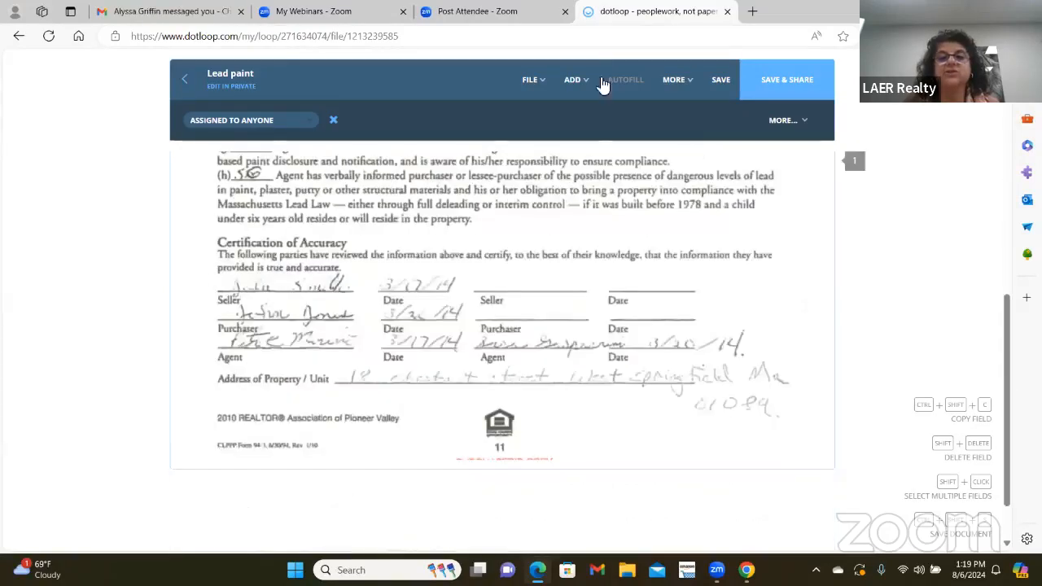
click(575, 79)
click(541, 108)
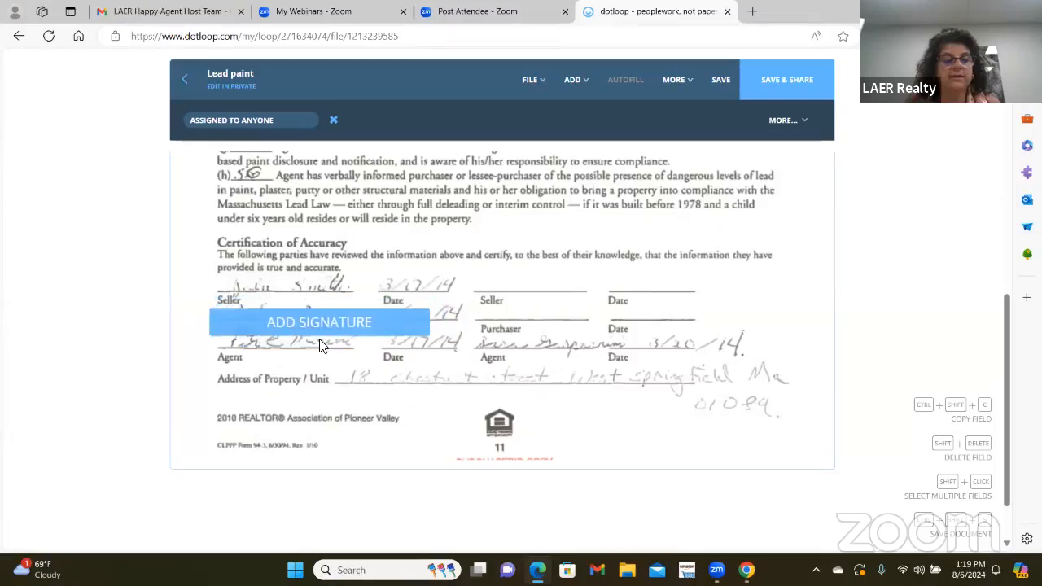
click(323, 339)
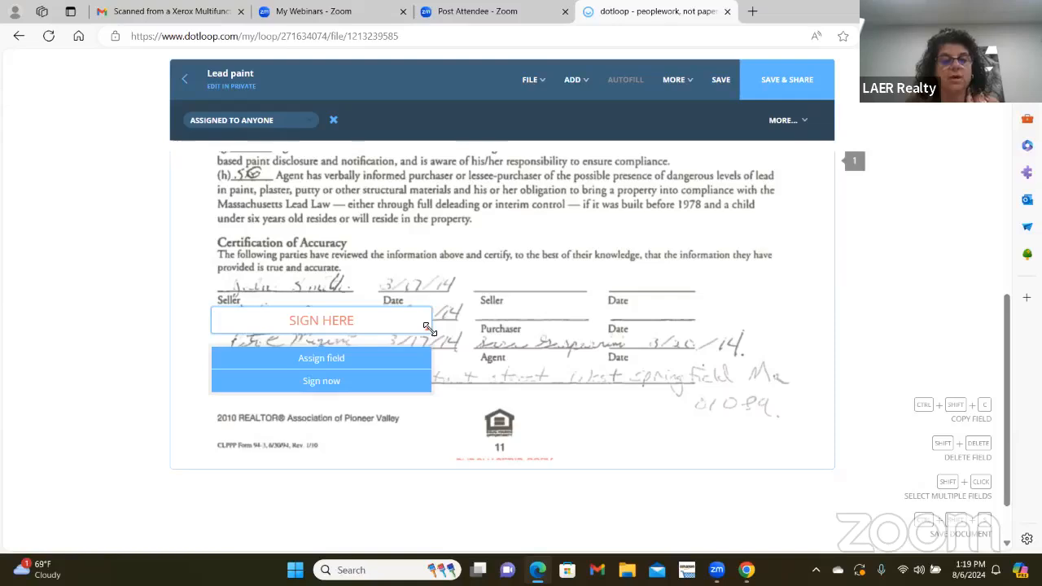
mouse_move(427, 325)
mouse_down()
mouse_move(427, 314)
mouse_move(413, 315)
mouse_up()
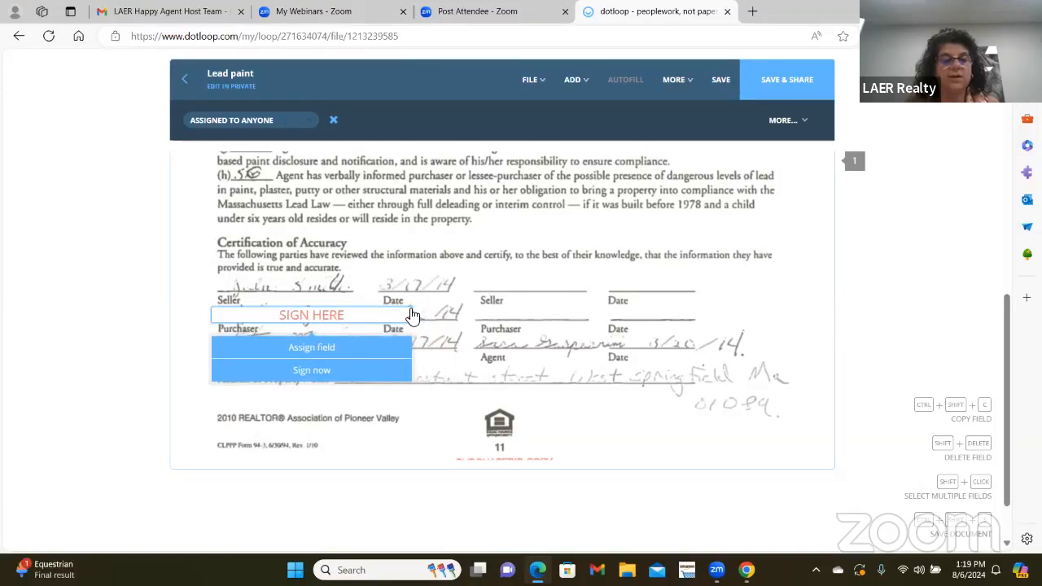
click(385, 348)
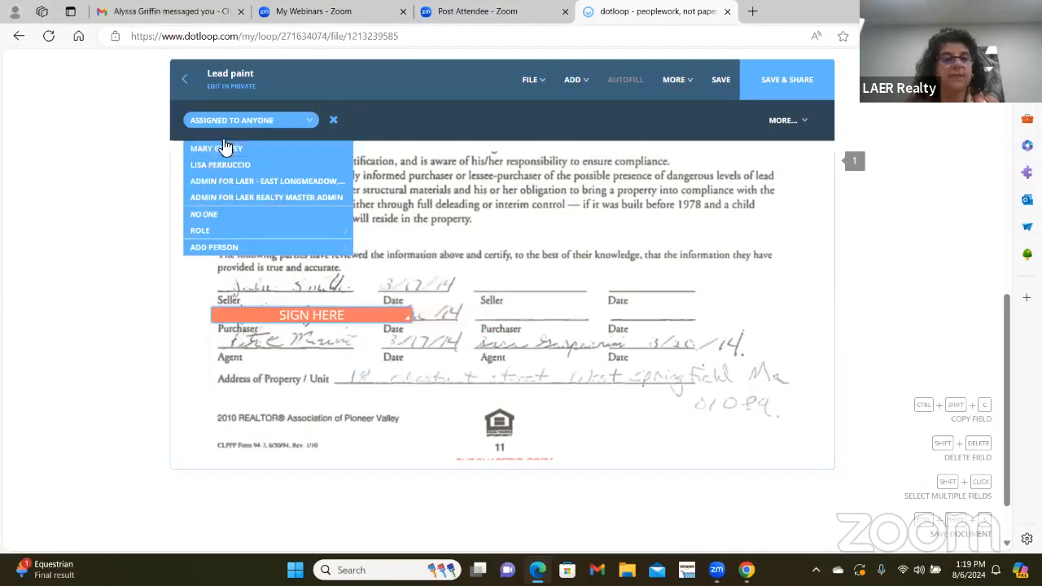
click(208, 145)
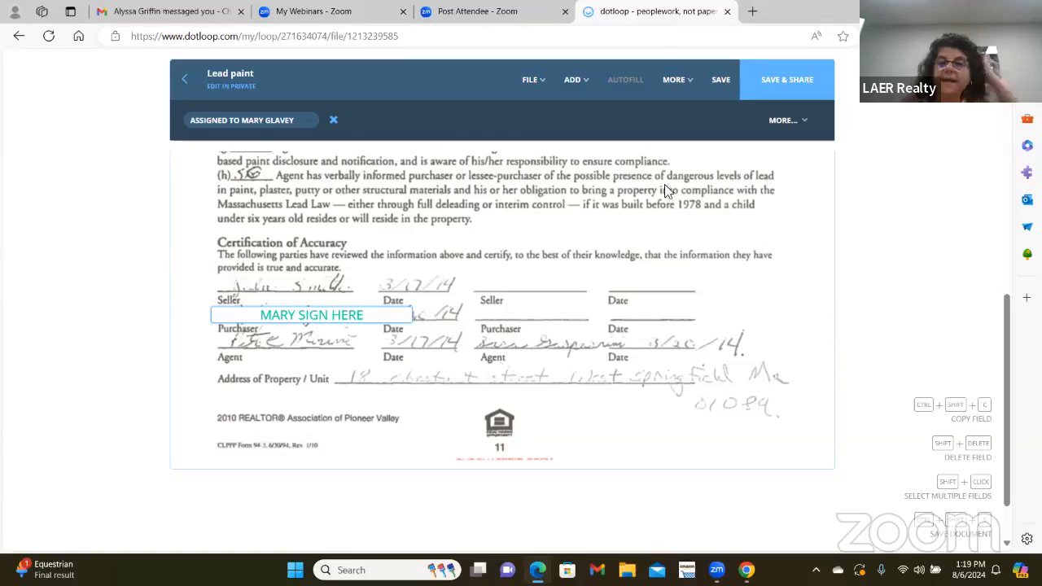
click(709, 97)
scroll(429, 332, up, 5)
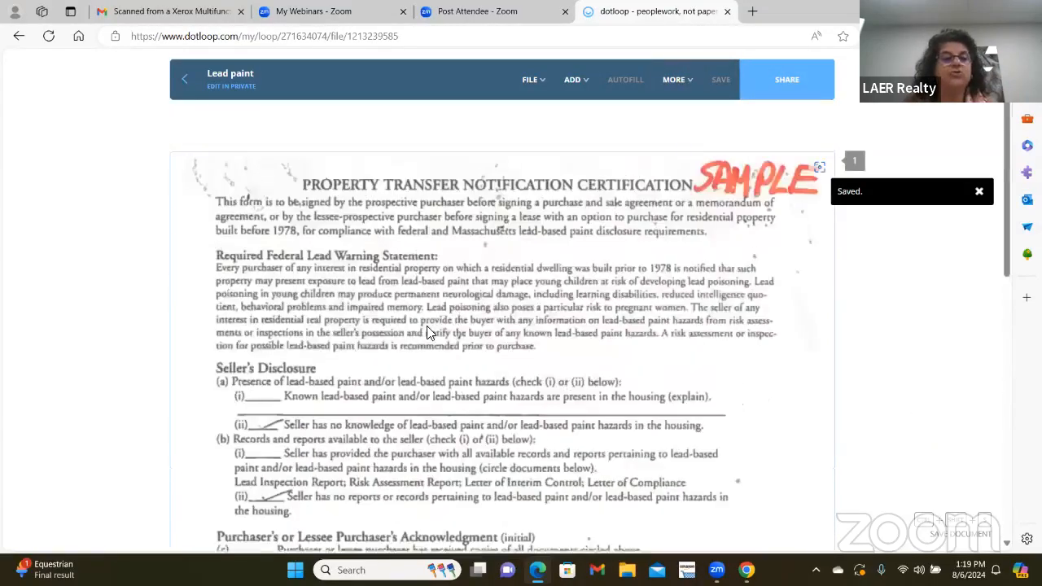
- Add a checkbox on line (f)(i) of Lead paint, save, and leave the document
scroll(429, 332, down, 5)
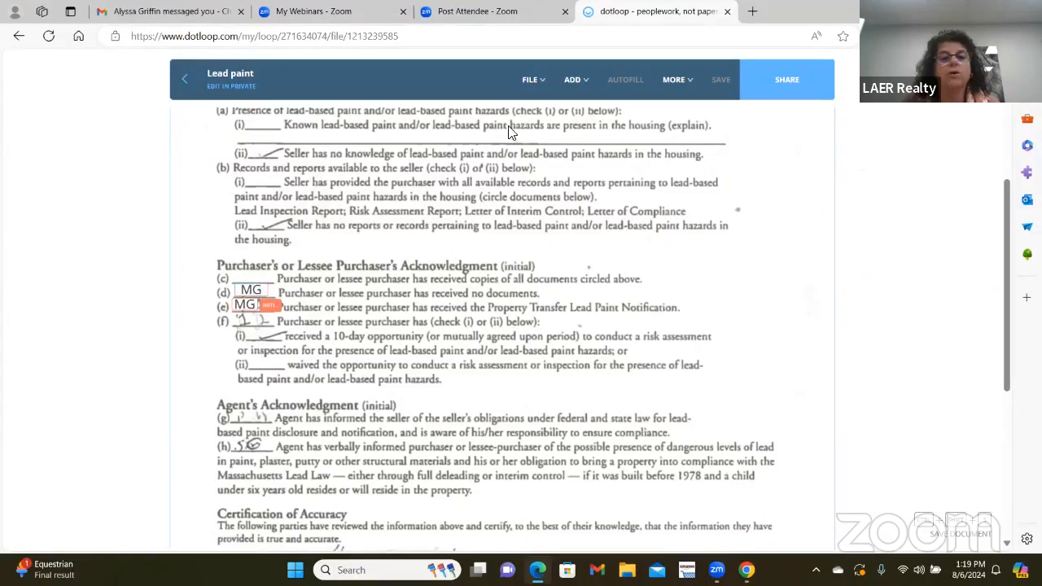
click(572, 79)
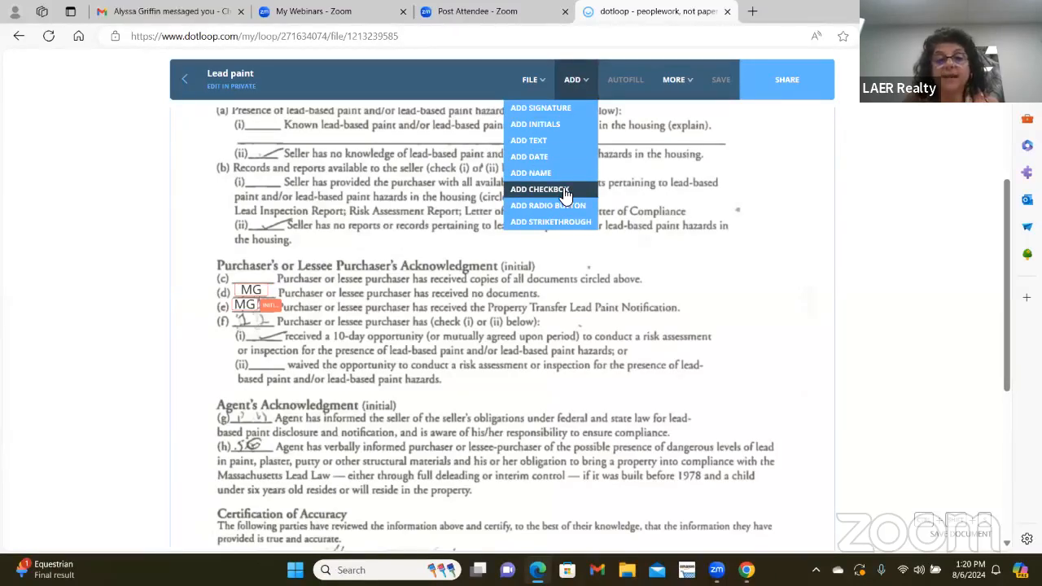
click(539, 188)
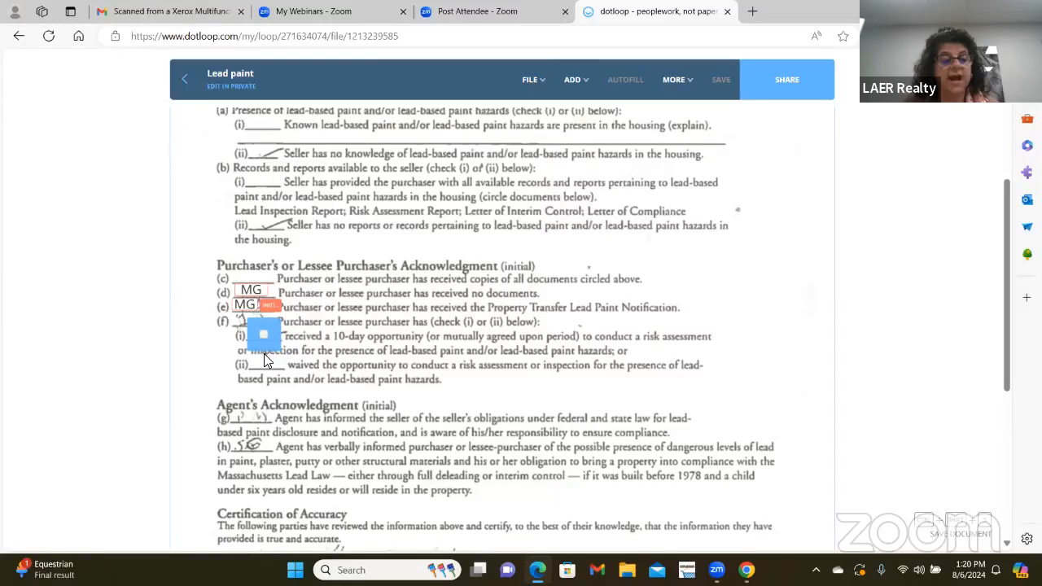
click(264, 353)
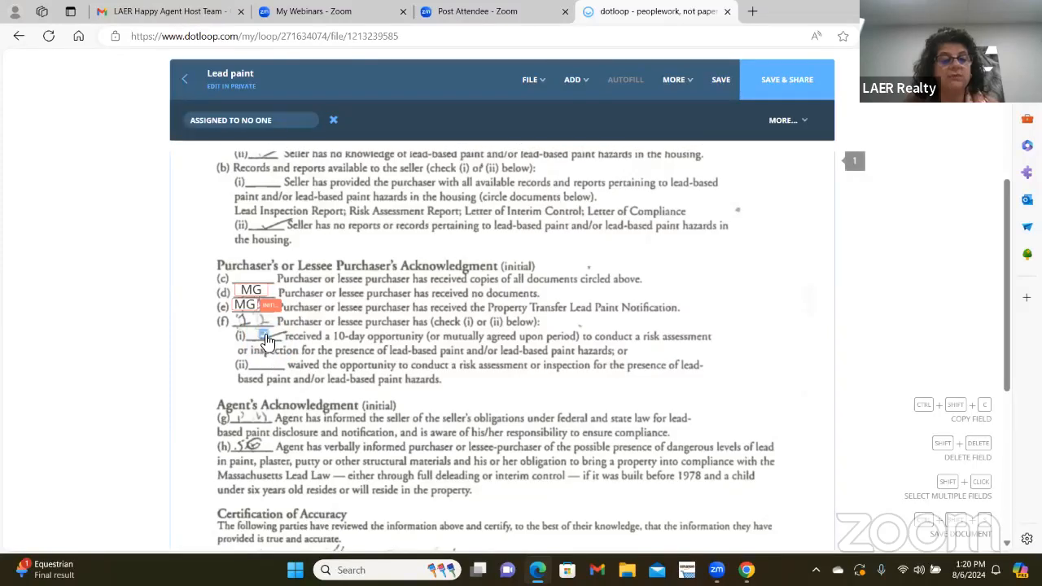
click(719, 91)
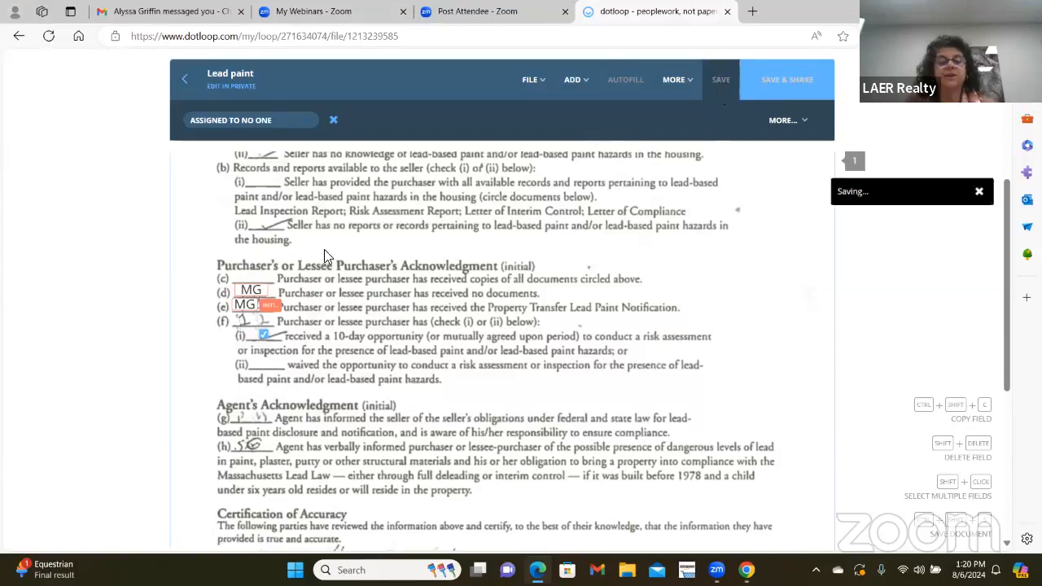
click(184, 79)
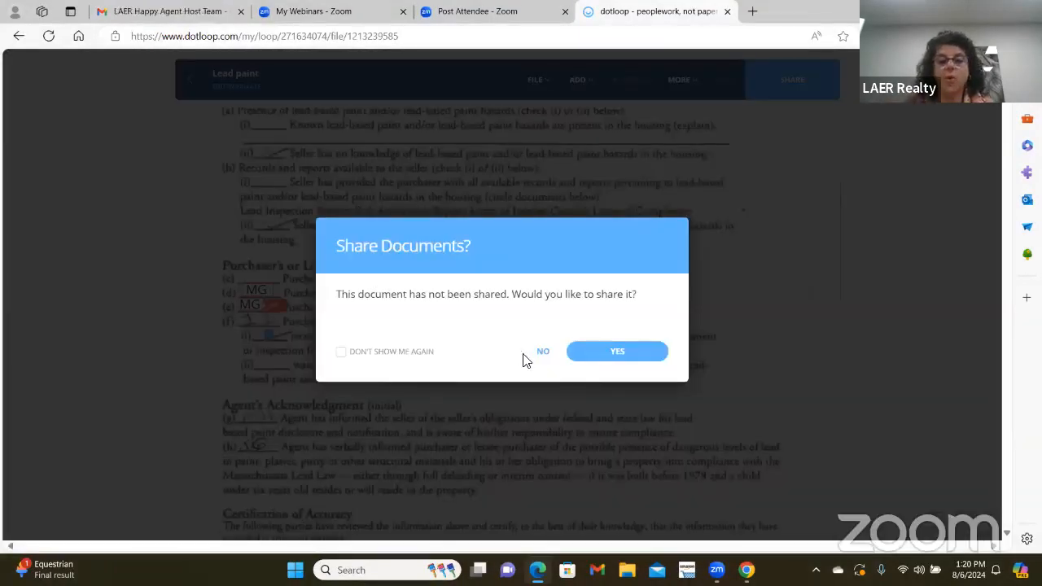
- Decline sharing Lead paint and scroll through the 123 N. Main St. loop's Documents, People and Tasks
click(539, 353)
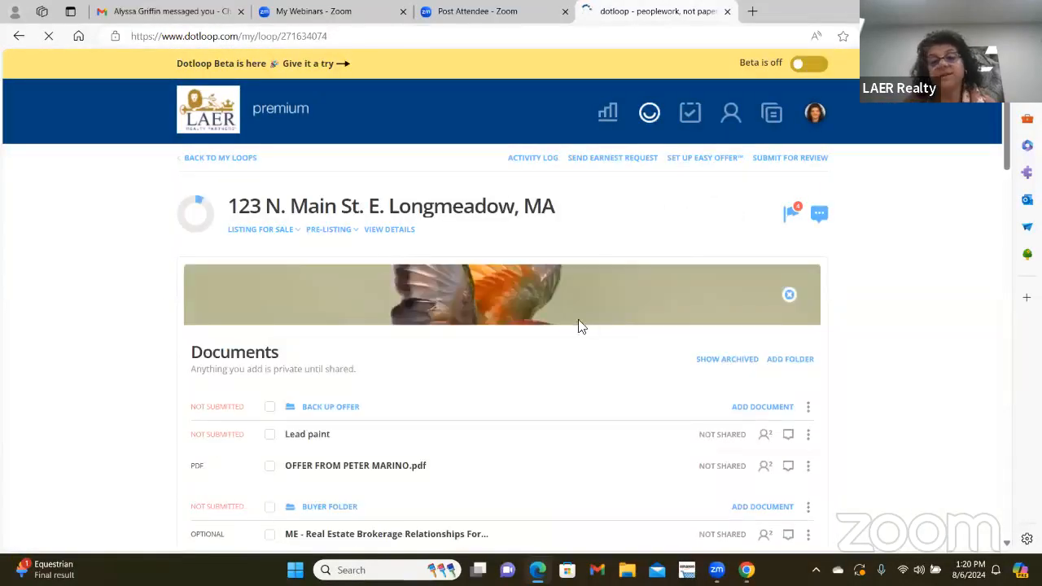
scroll(577, 326, down, 3)
scroll(477, 359, up, 2)
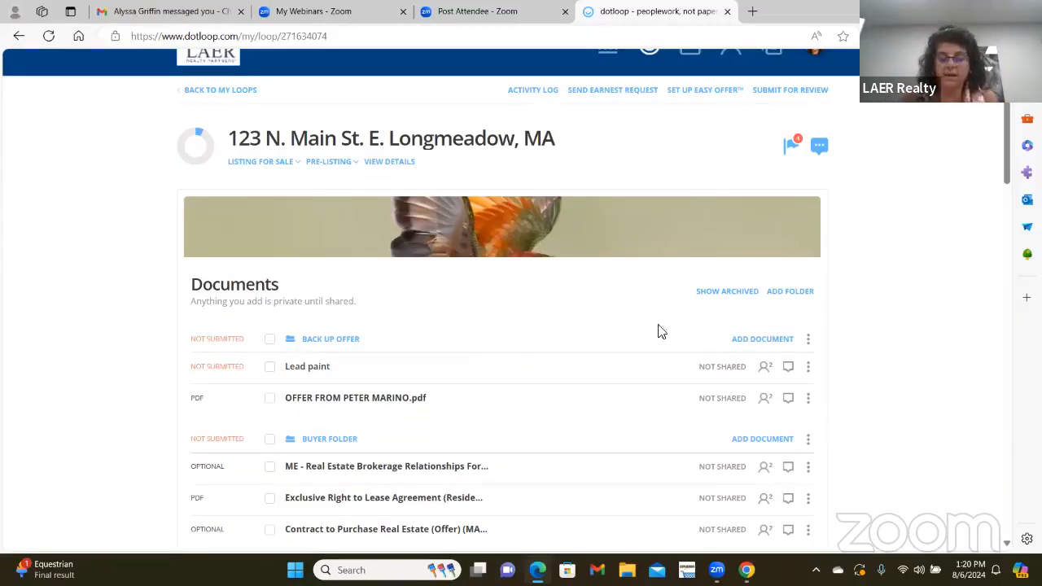
scroll(643, 333, down, 8)
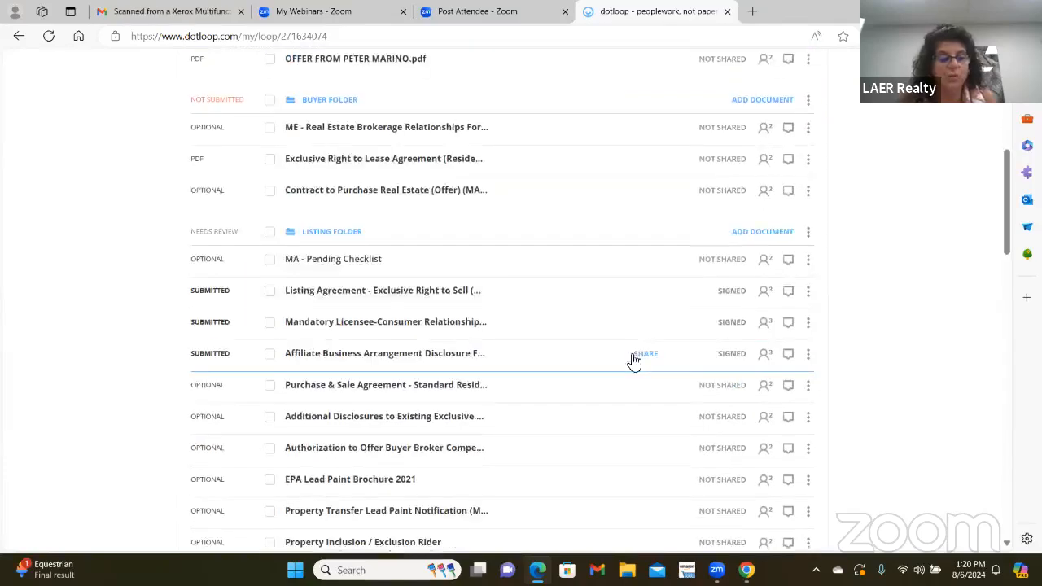
scroll(652, 356, down, 5)
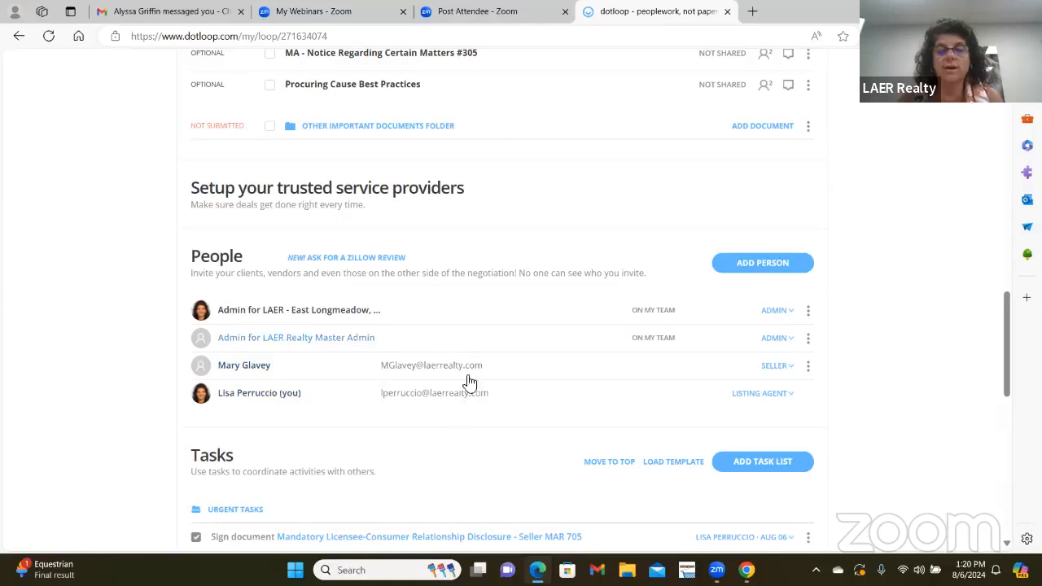
scroll(505, 383, up, 10)
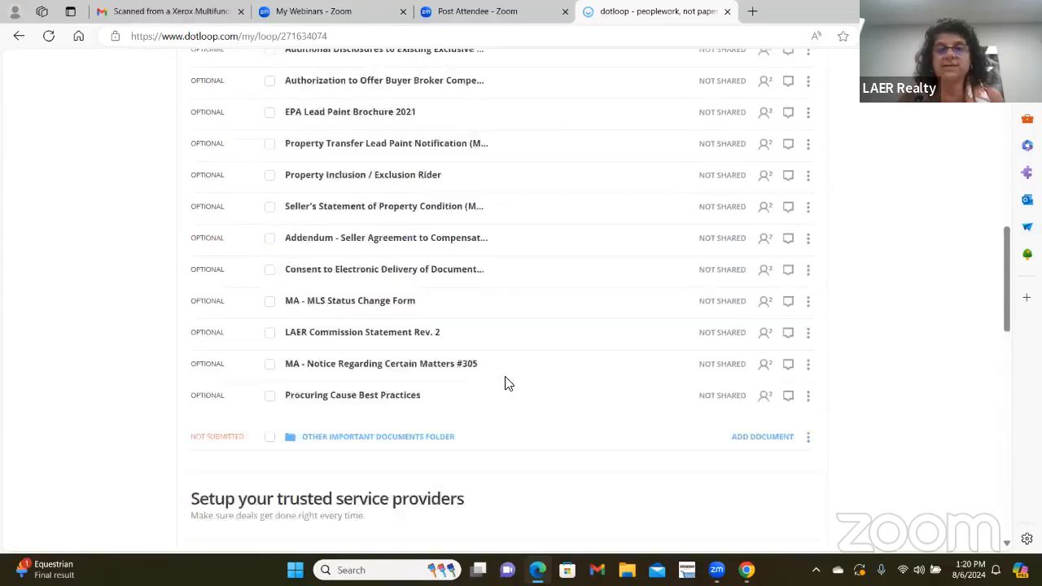
scroll(509, 379, up, 2)
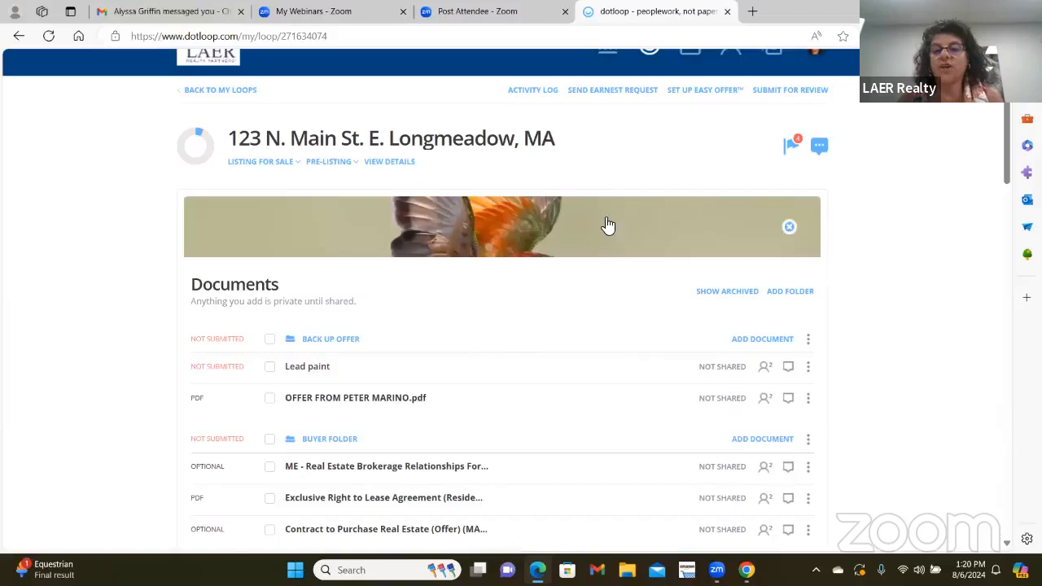
scroll(605, 221, down, 5)
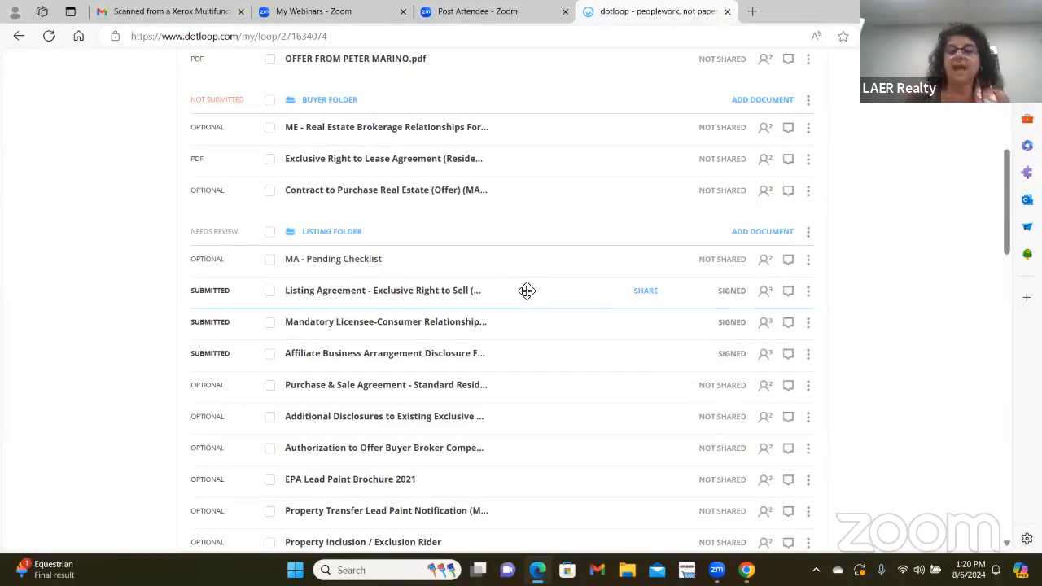
- View the Listing Agreement (MAR 709) signature verification certificate, then return to the loop tab
click(808, 291)
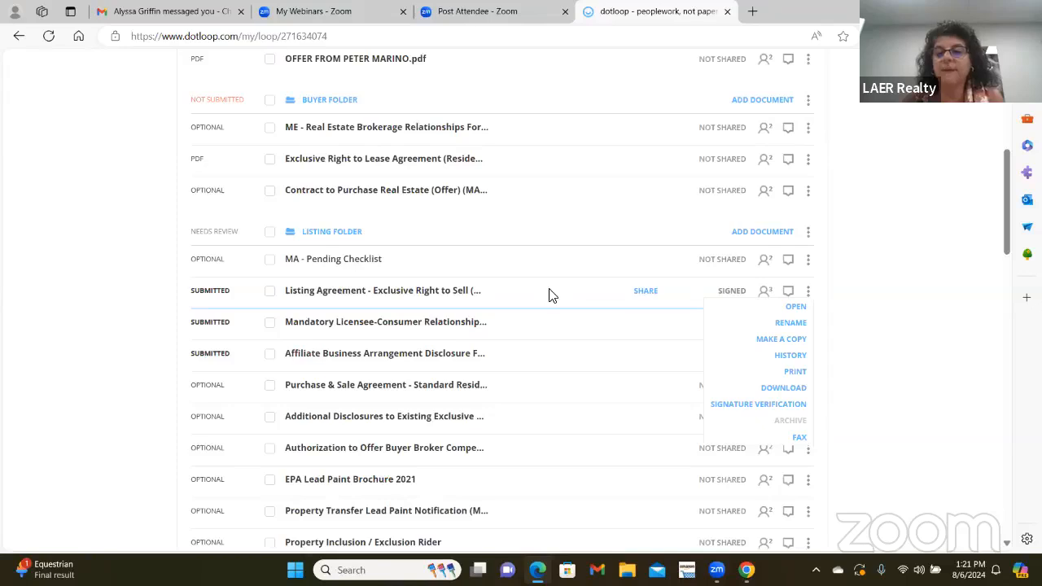
click(771, 411)
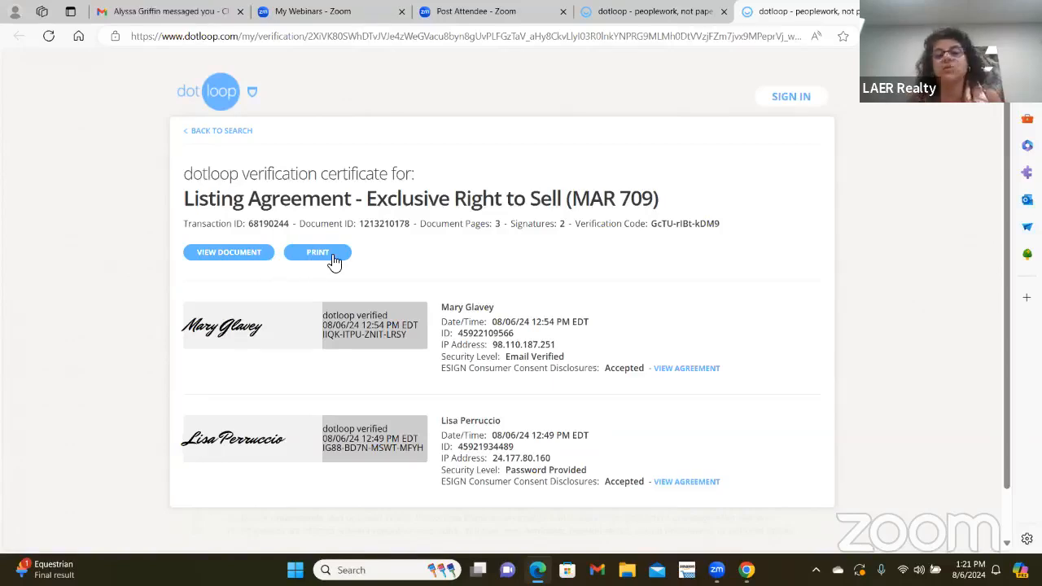
click(222, 131)
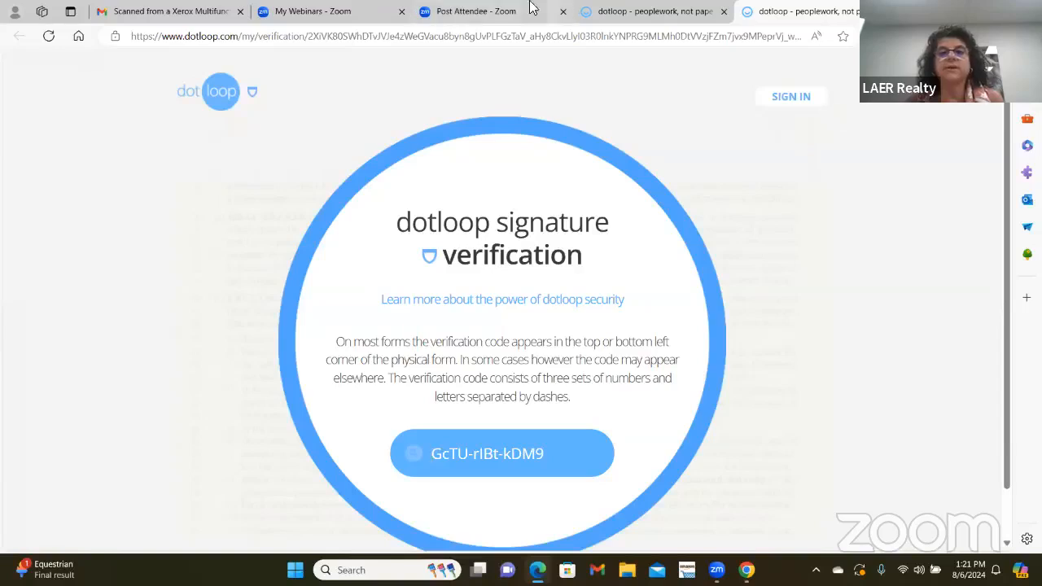
click(675, 11)
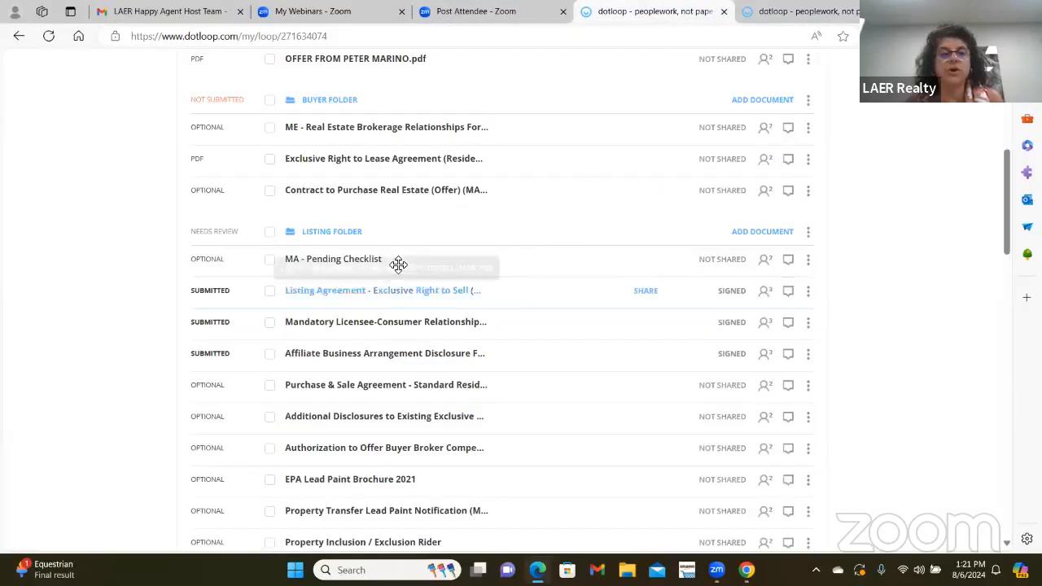
- Download the verified Listing Agreement (MAR 709) as a sealed PDF, then mark its review done
click(342, 291)
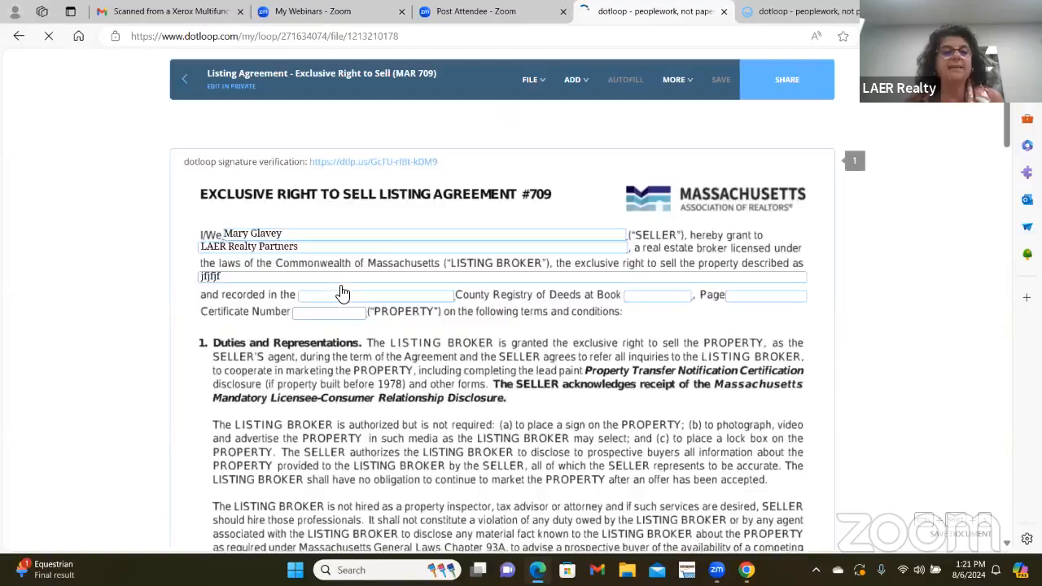
click(364, 165)
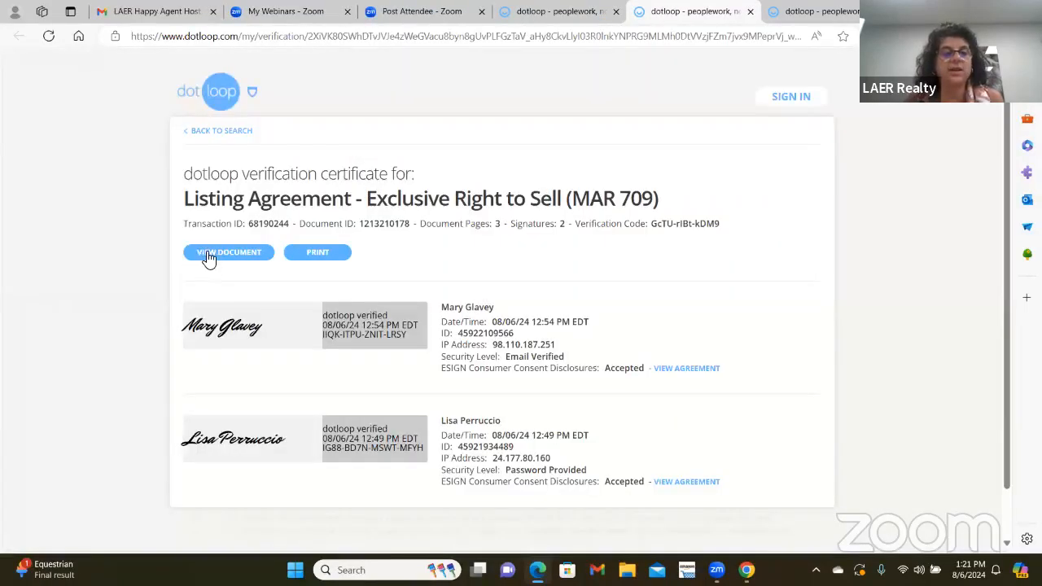
click(208, 255)
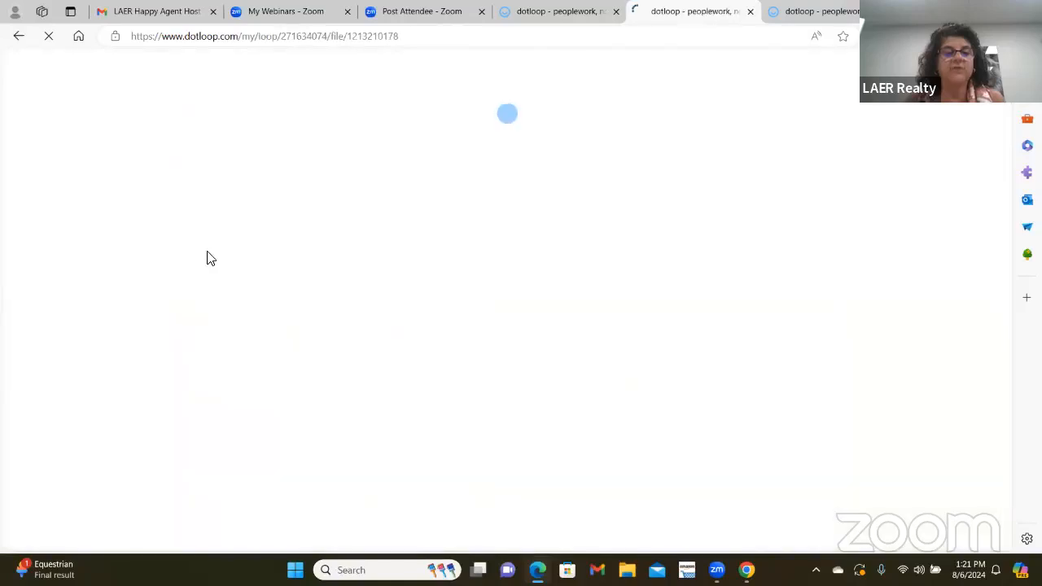
click(531, 132)
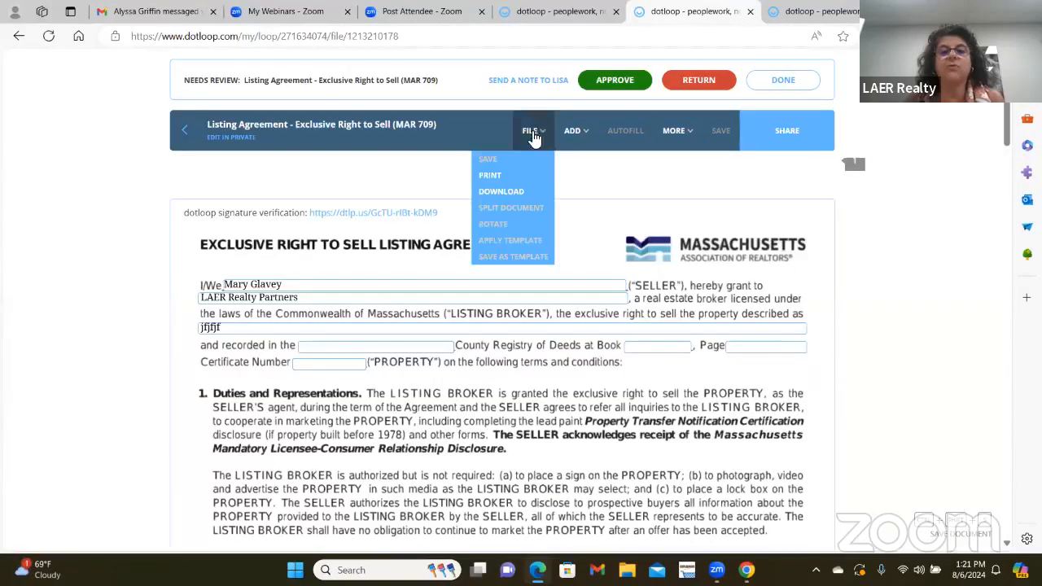
click(502, 192)
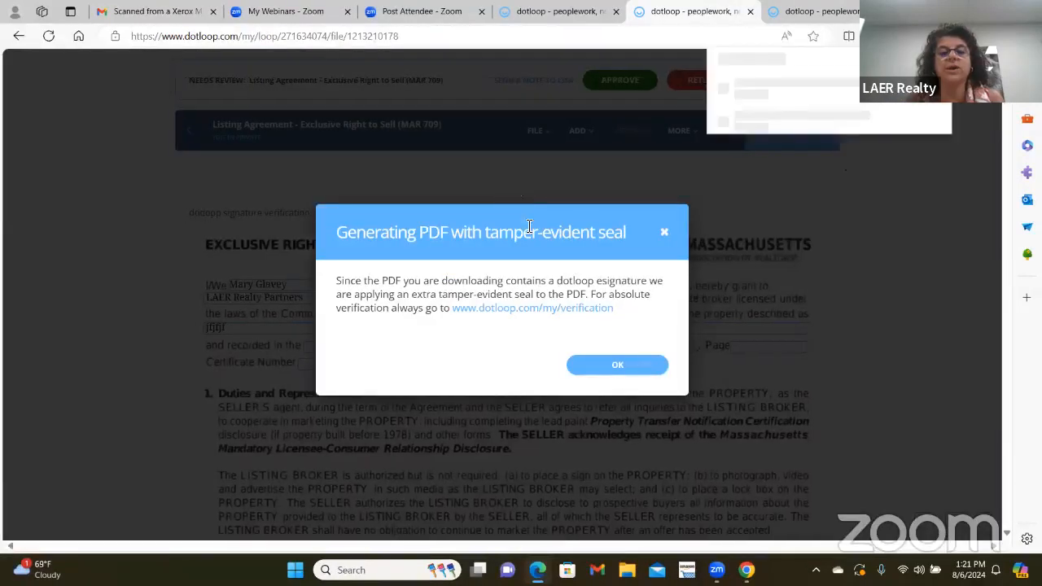
click(600, 367)
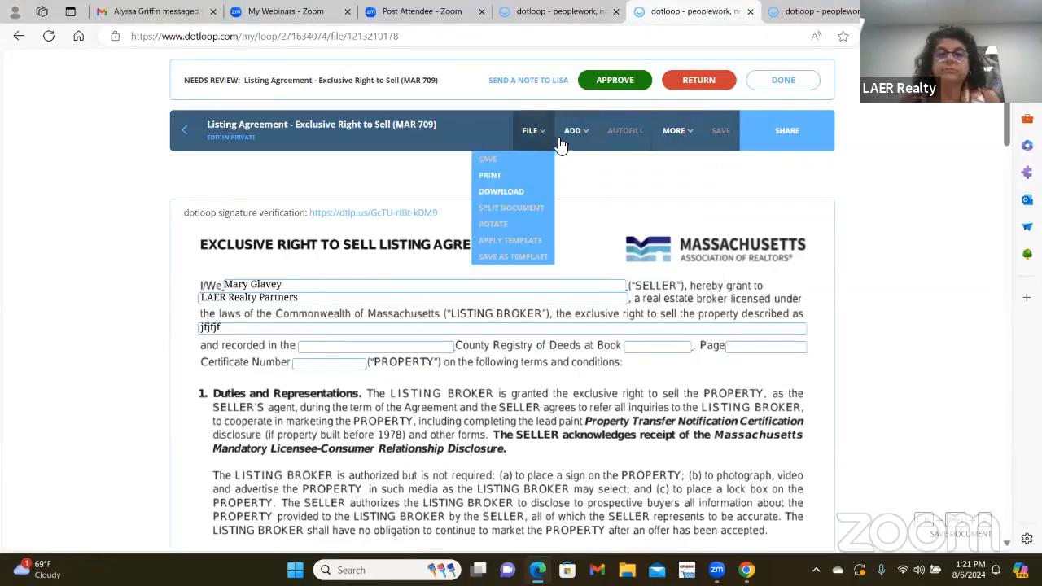
click(794, 81)
click(629, 388)
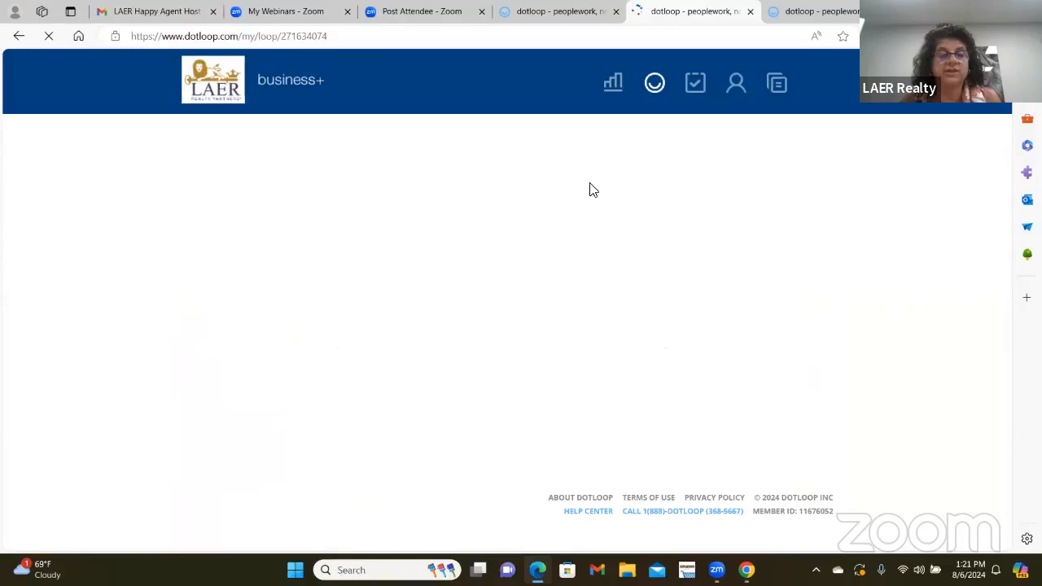
scroll(399, 363, down, 4)
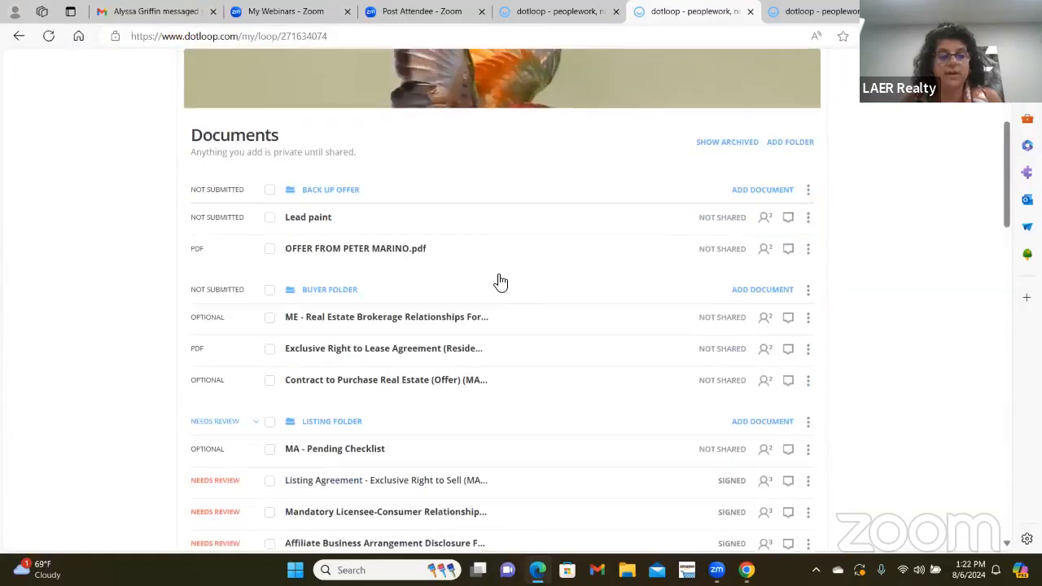
scroll(684, 406, down, 1)
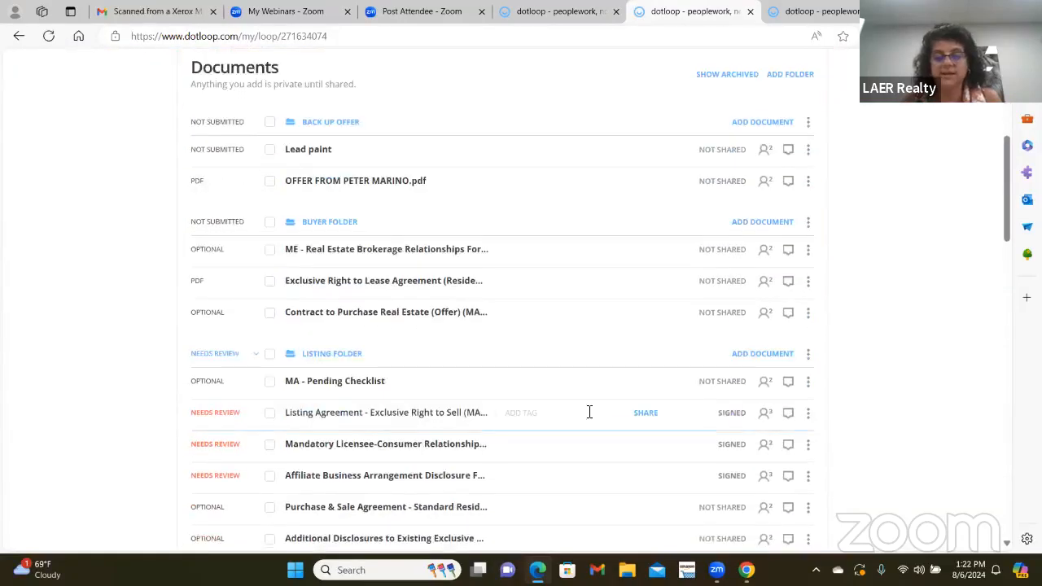
click(269, 413)
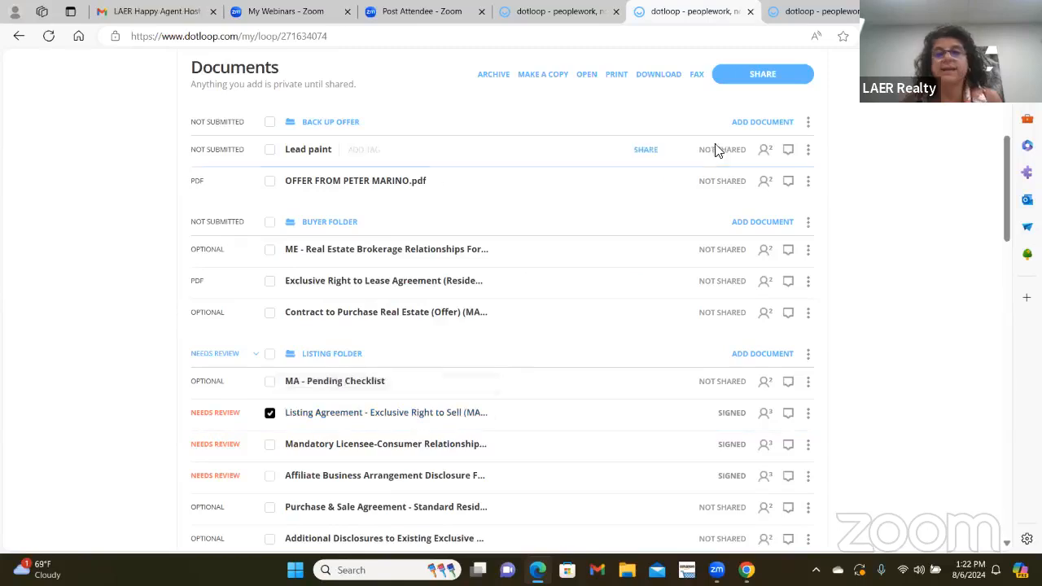
click(765, 75)
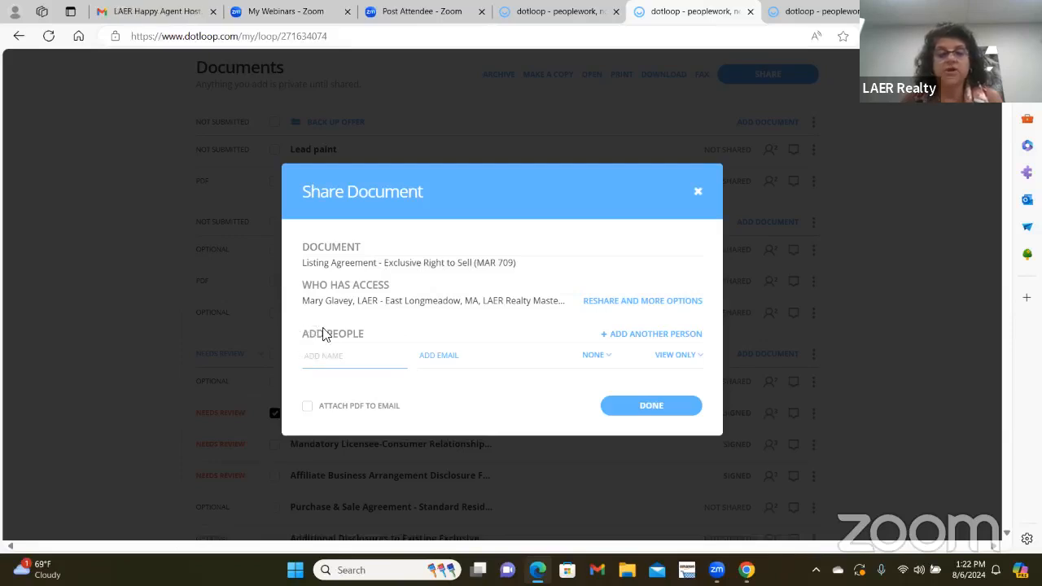
click(697, 191)
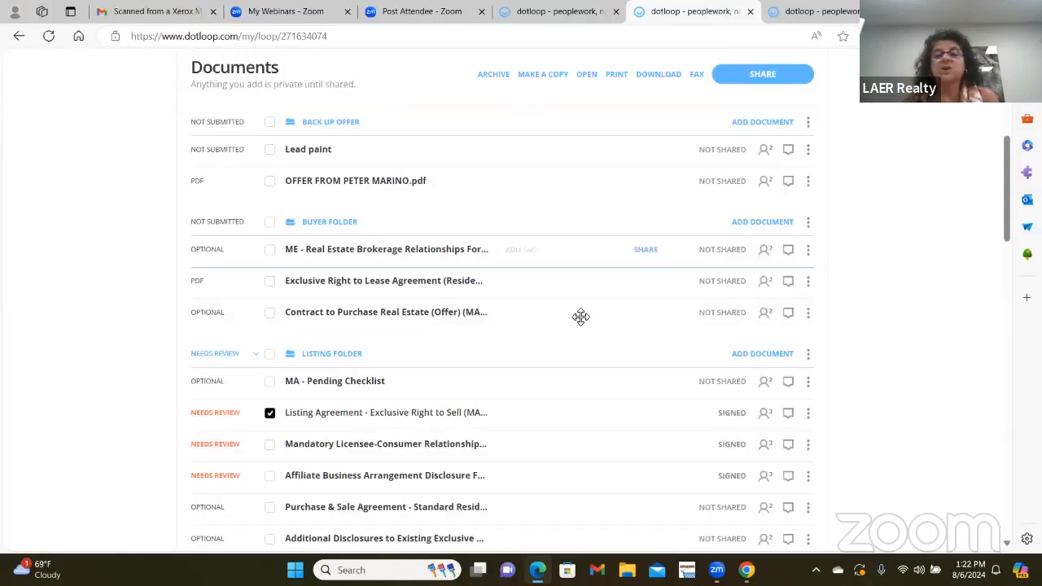
scroll(578, 318, up, 3)
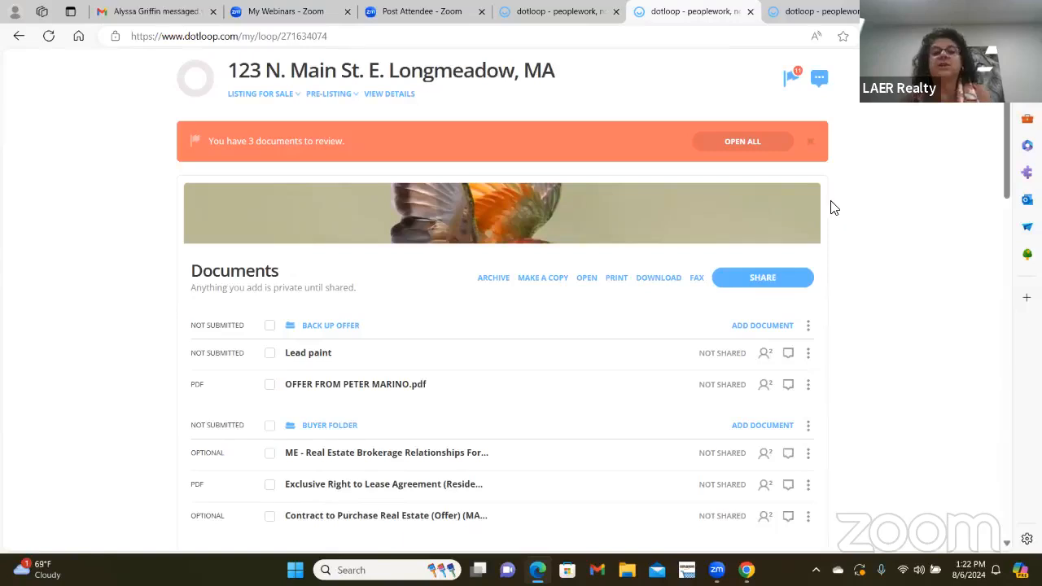
scroll(832, 207, up, 2)
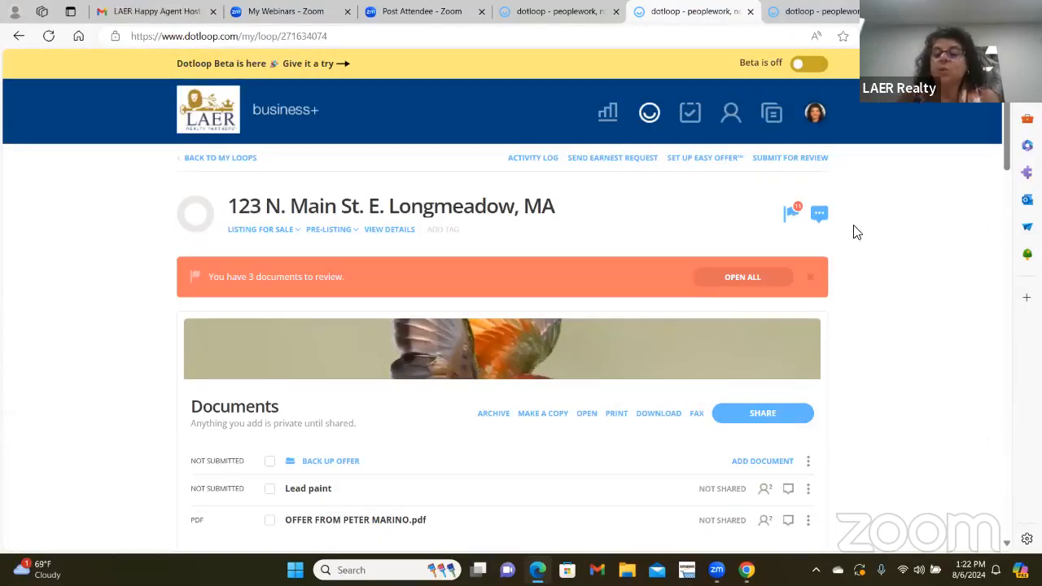
- Send the first admin a compliance note asking whether the extension was signed
click(818, 214)
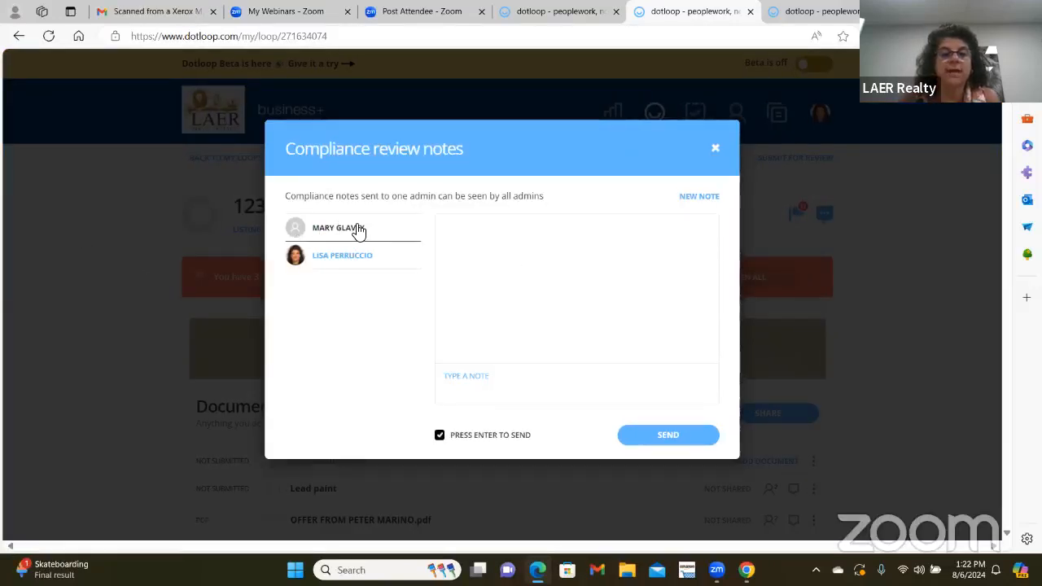
click(328, 268)
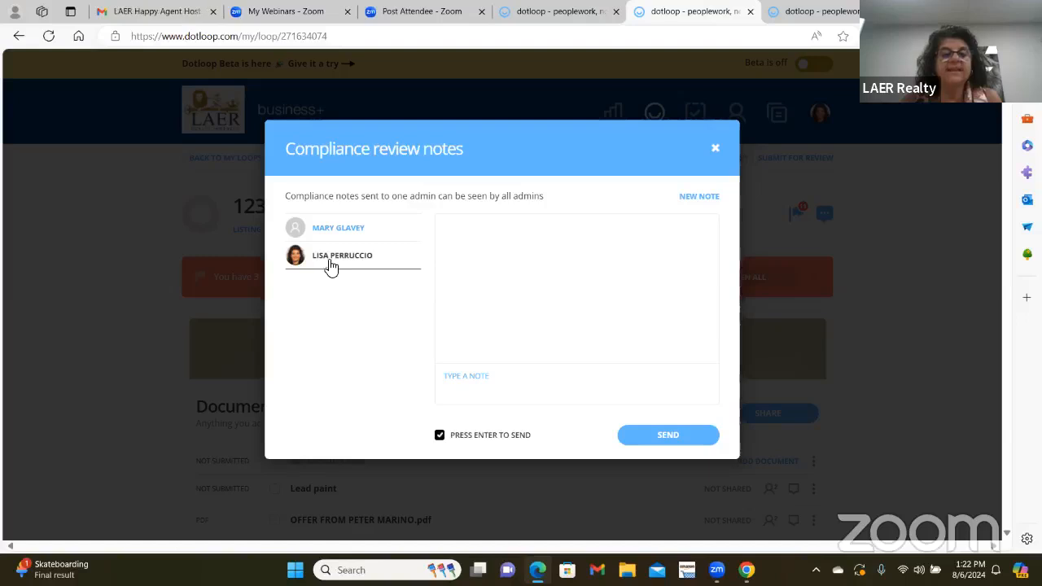
click(355, 228)
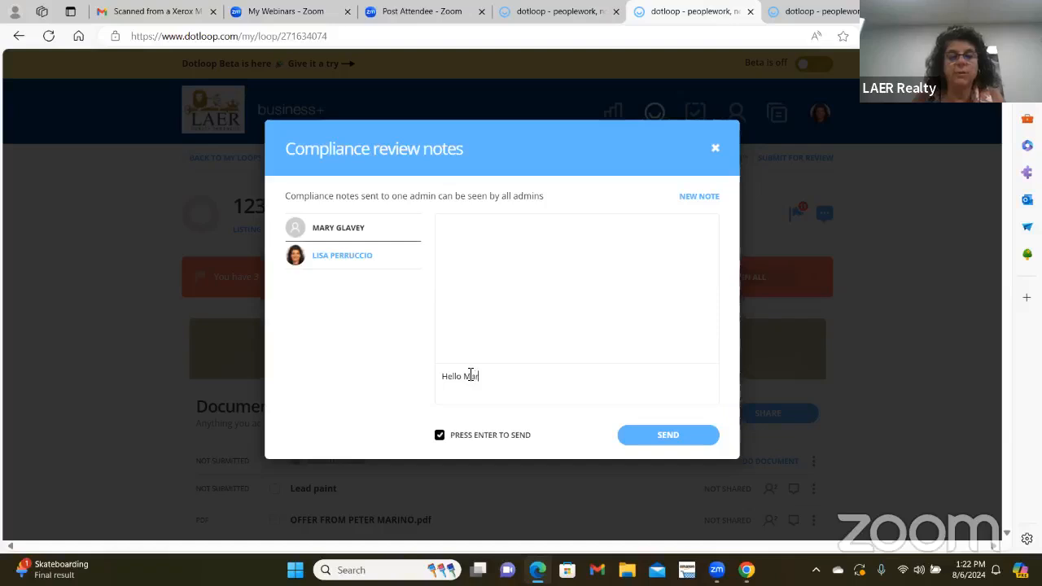
text(did you s)
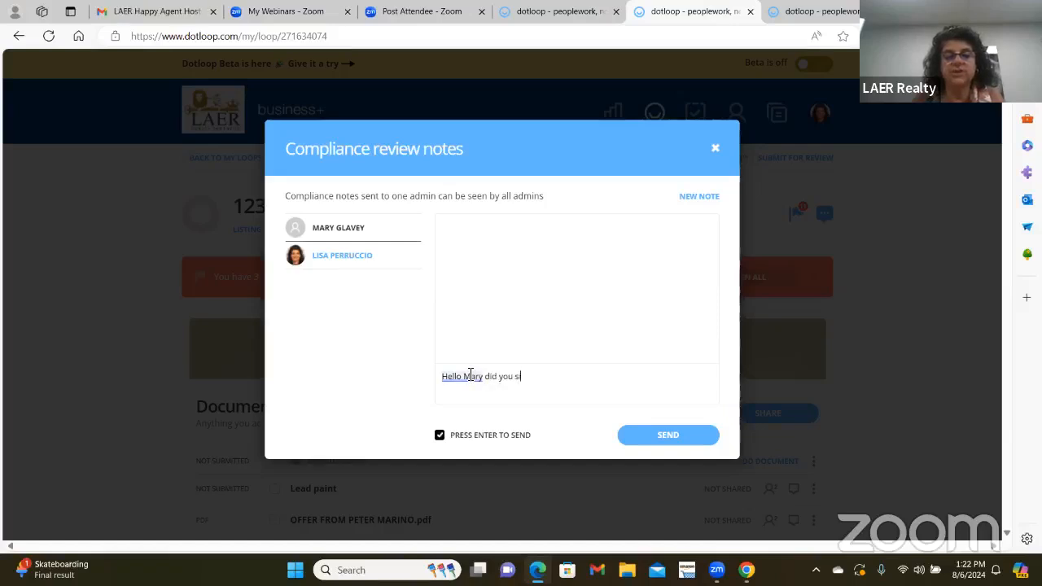
text(ing)
key(BackSpace)
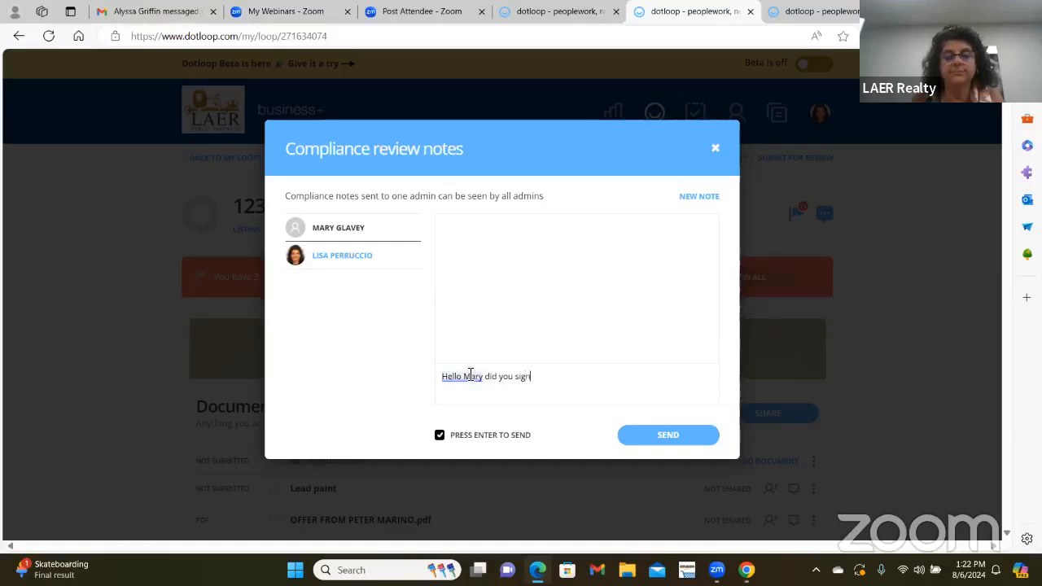
text(extension)
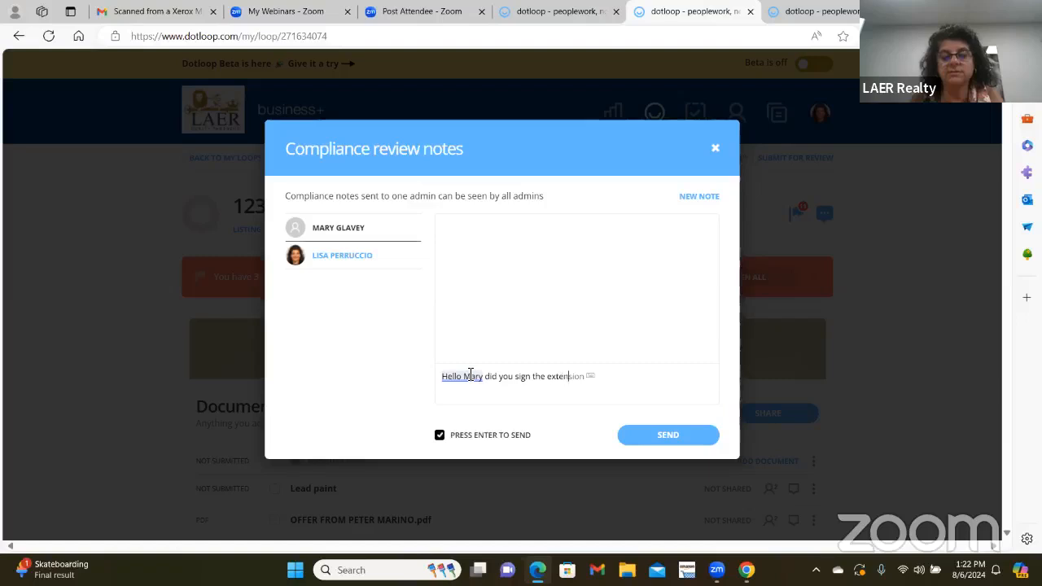
click(687, 438)
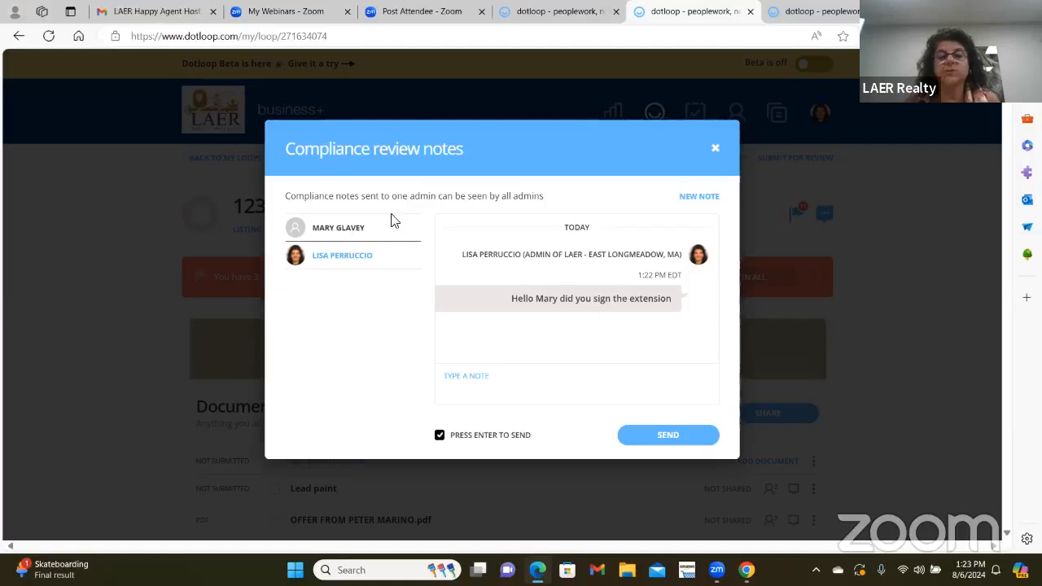
- Send the other admin a note saying the loop was resubmitted for review, offering further help
click(349, 259)
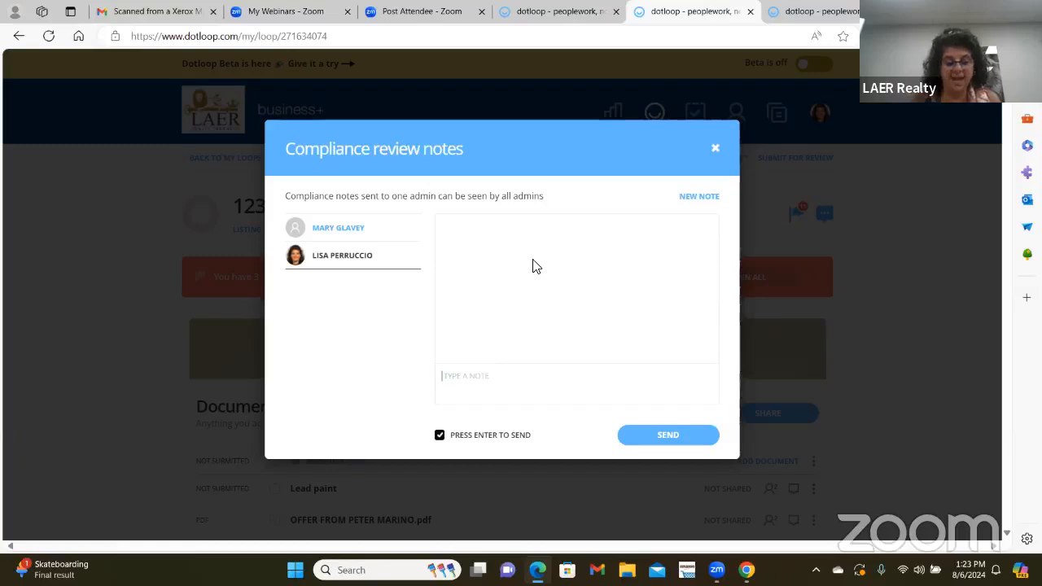
text(Hello DL)
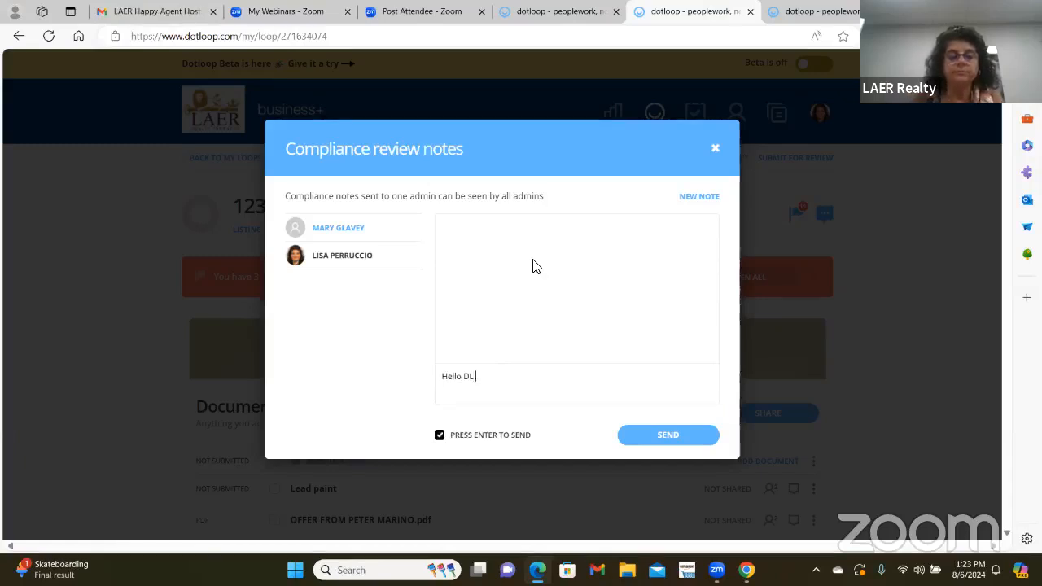
text( I have)
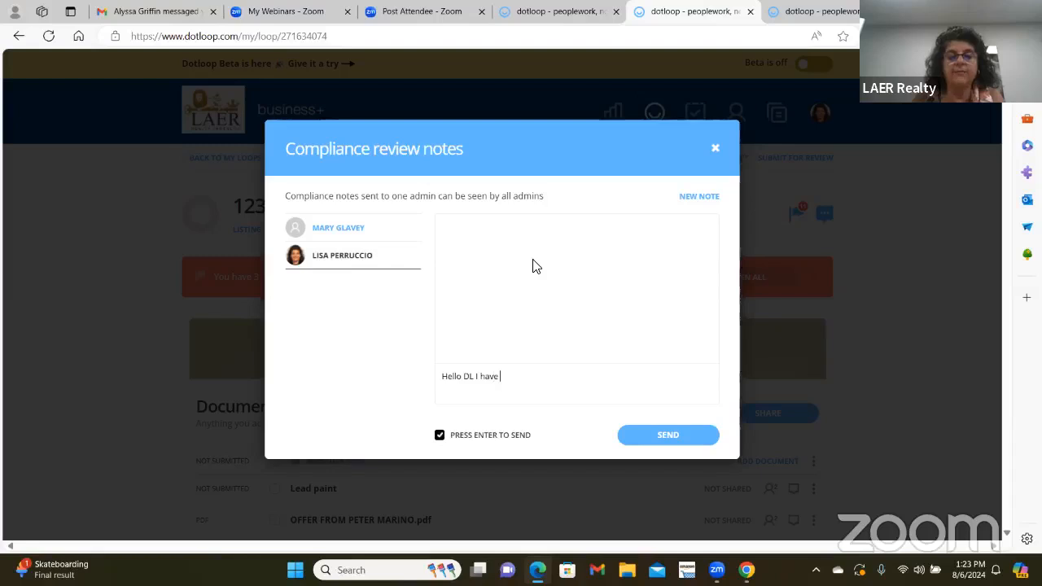
text( re submitted by)
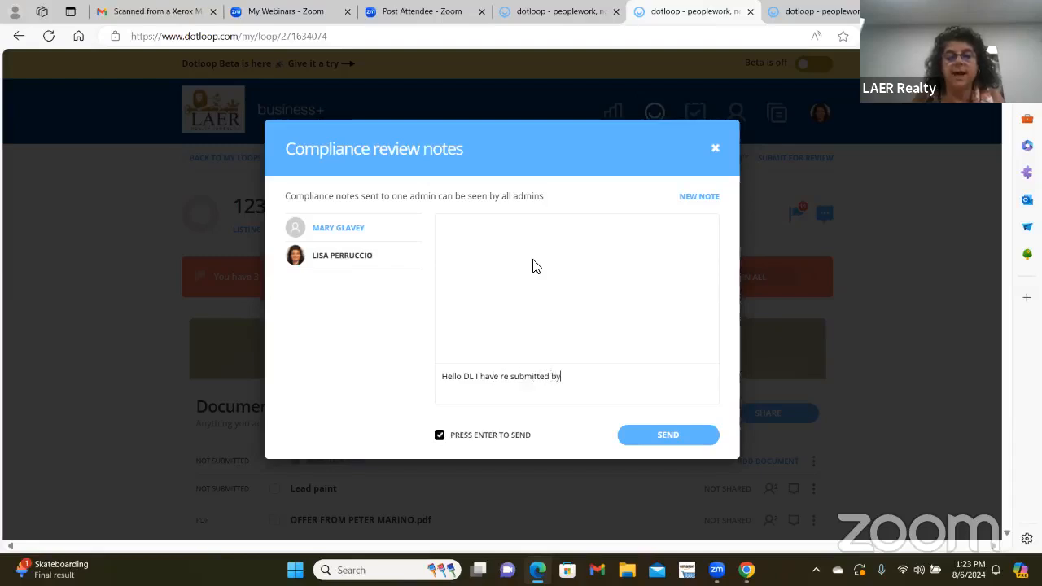
key(BackSpace)
key(BackSpace)
text(m)
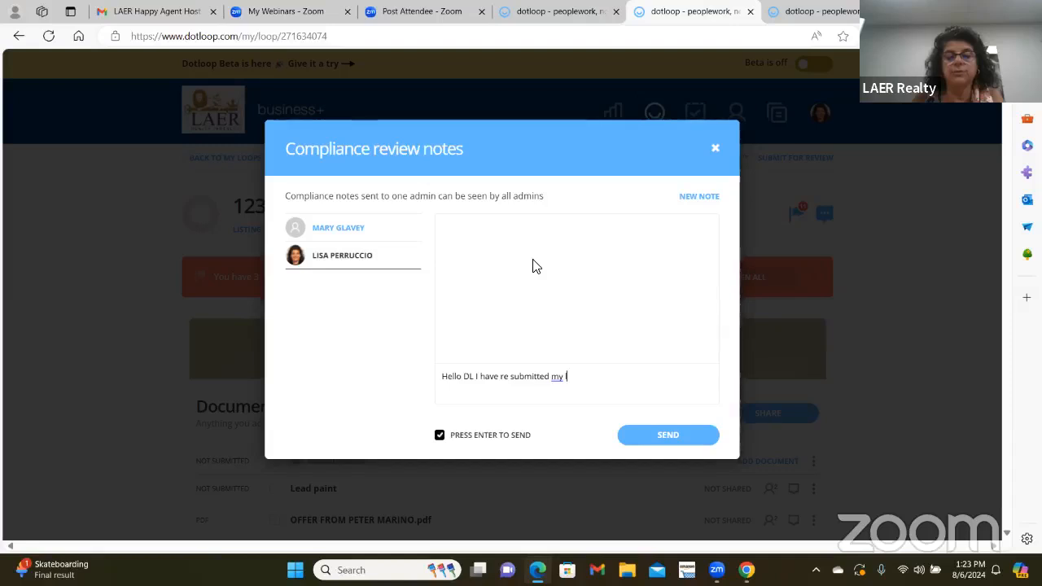
text(y loop for re)
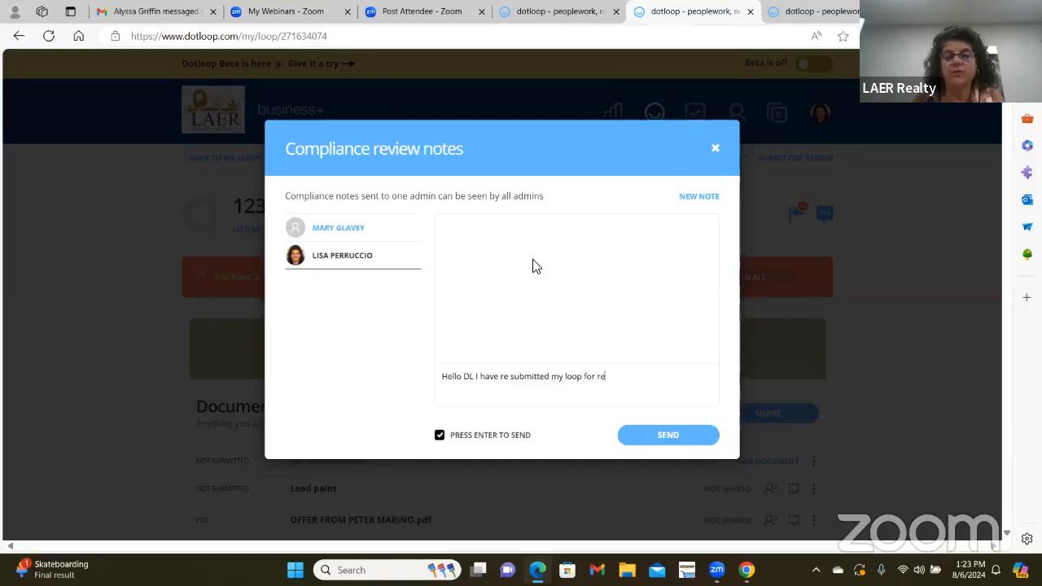
text(view, let )
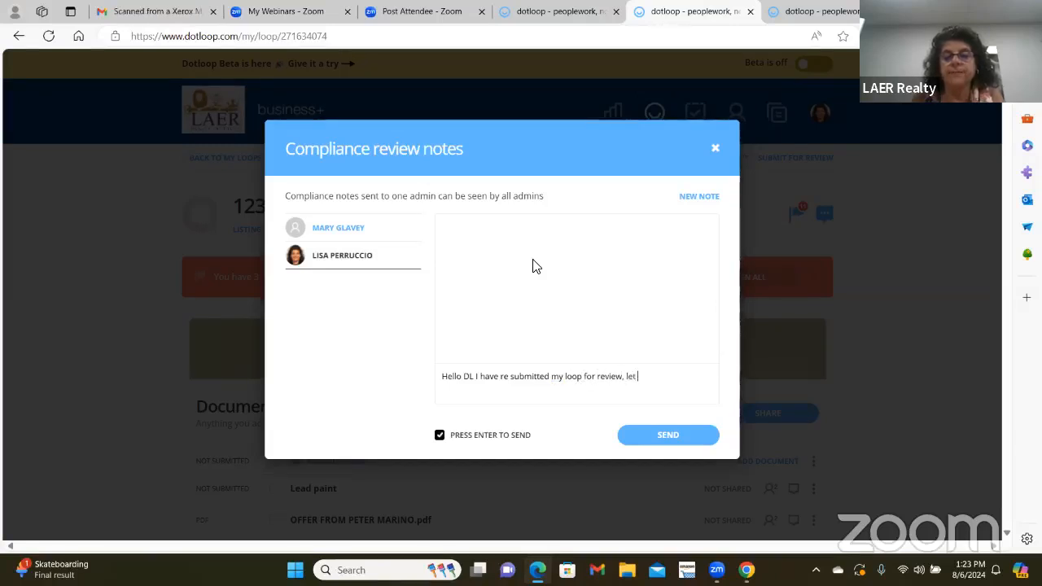
text(me know ify o)
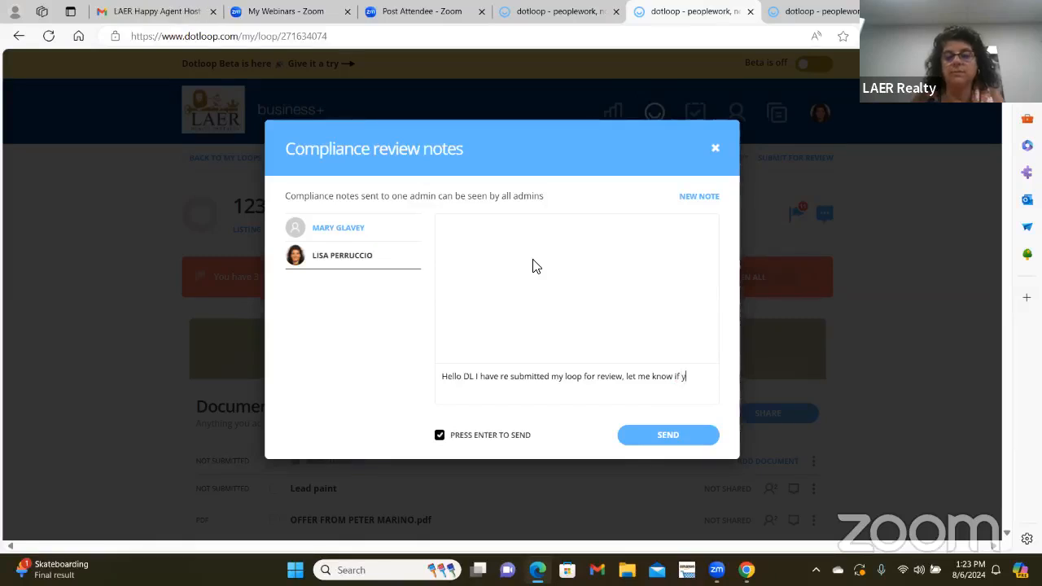
text(u need anyth)
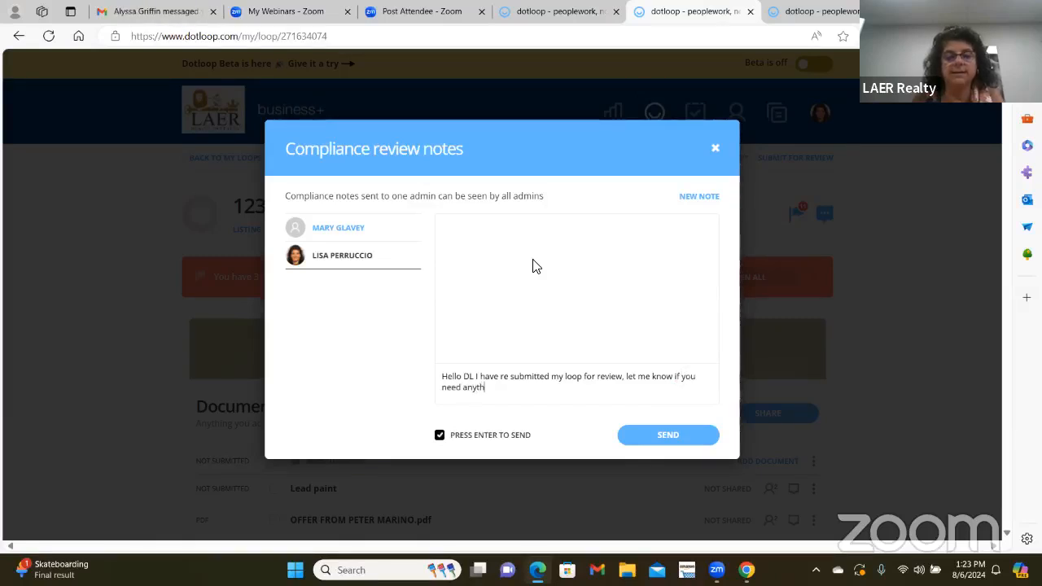
text(ing else)
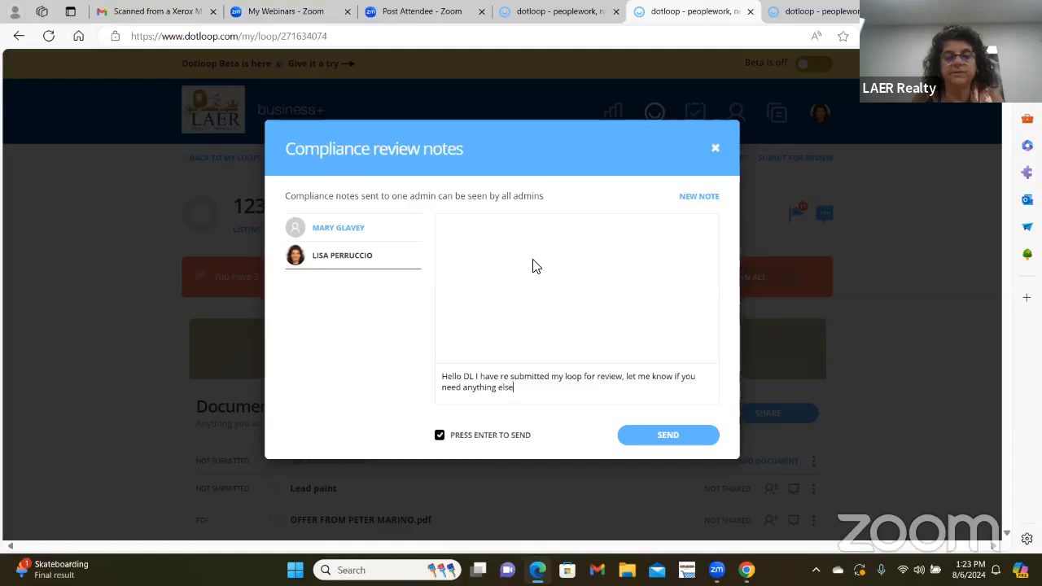
click(670, 436)
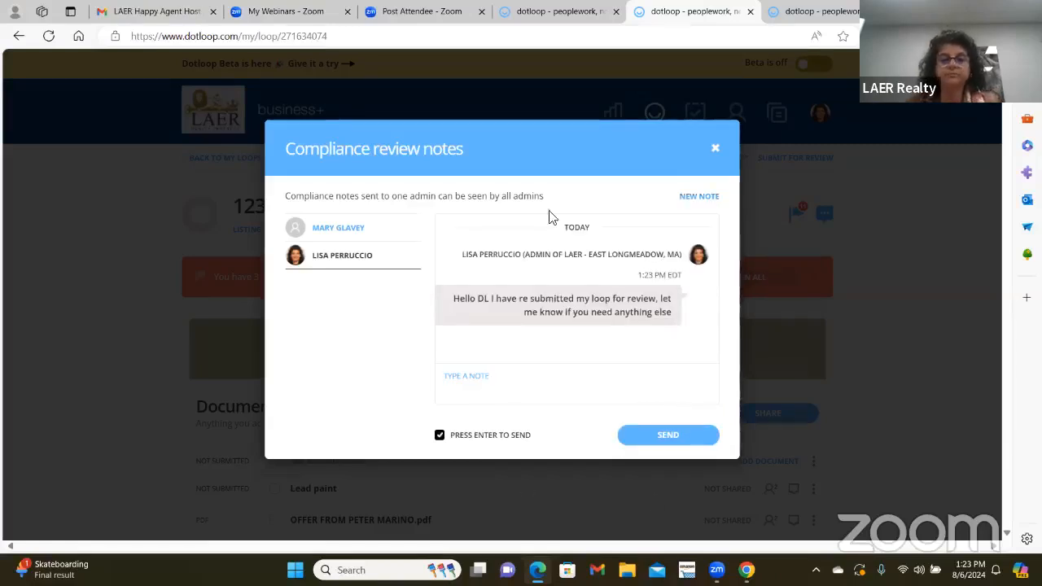
click(715, 148)
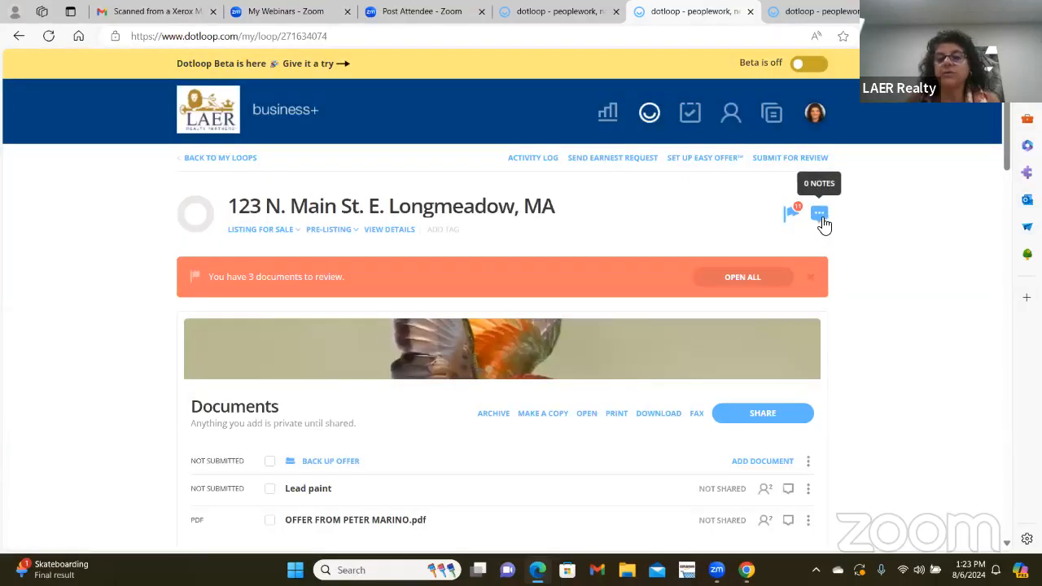
click(536, 161)
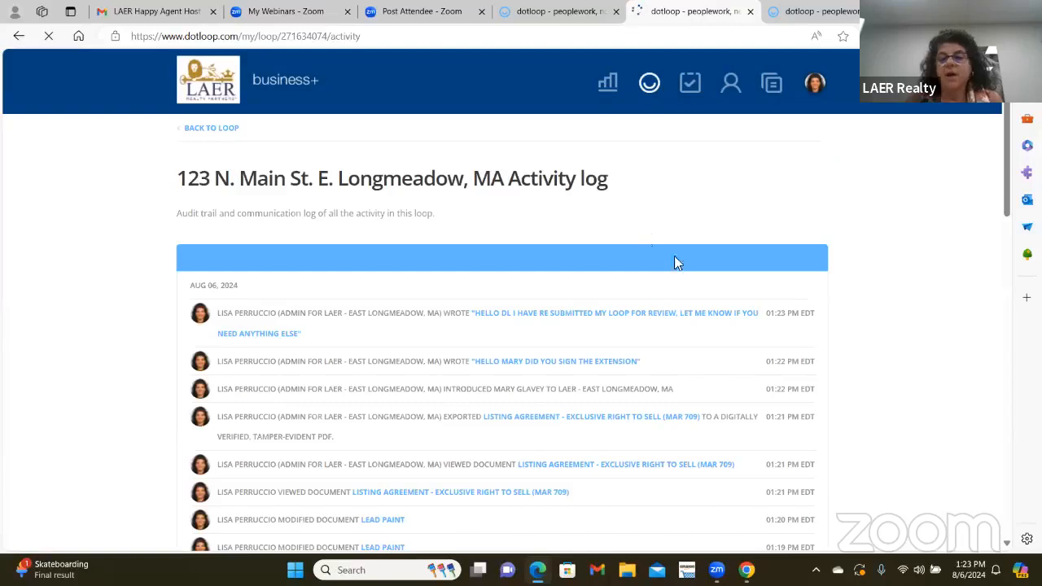
scroll(300, 209, down, 2)
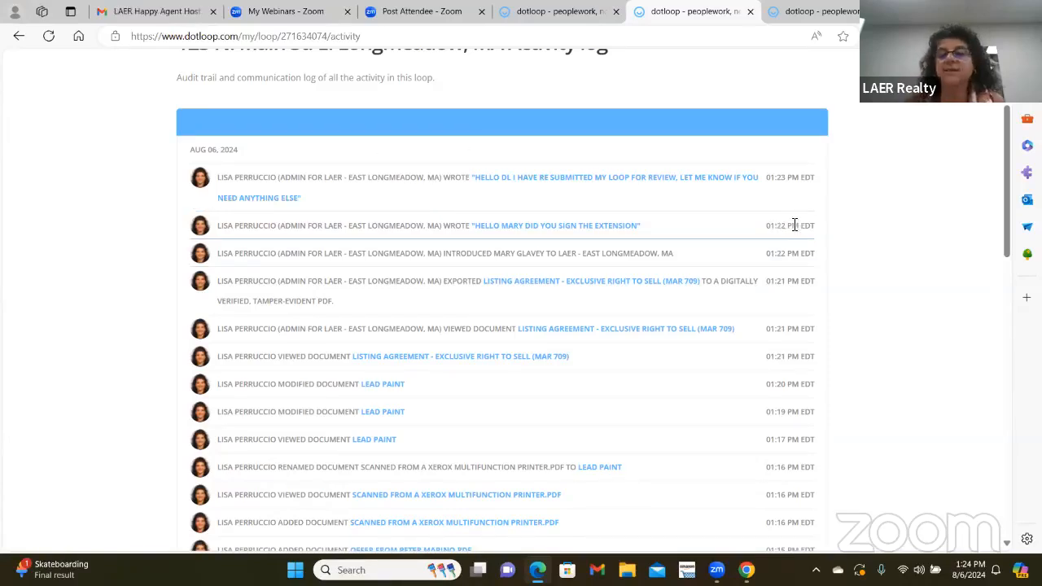
click(517, 228)
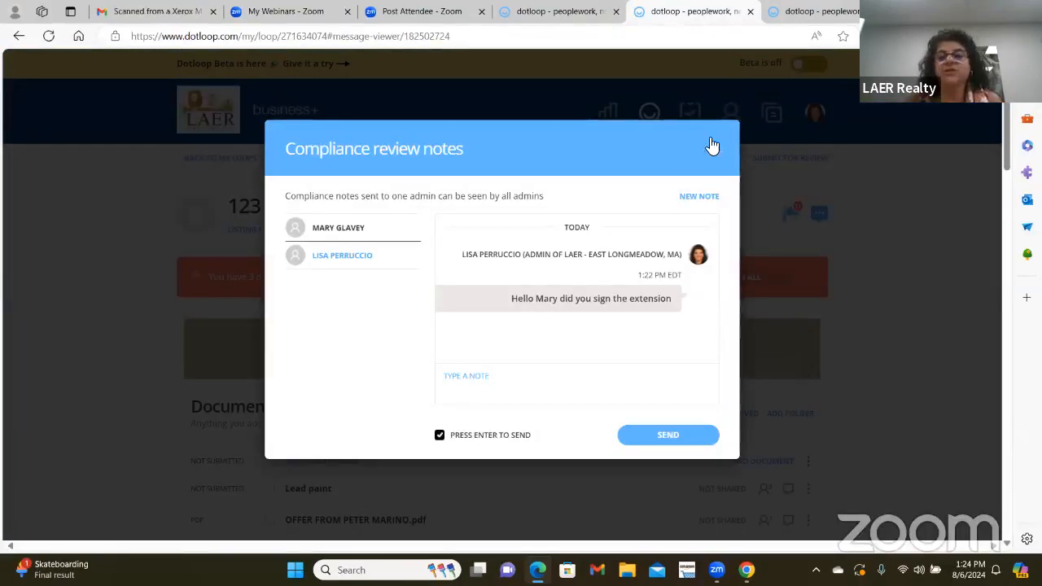
click(712, 148)
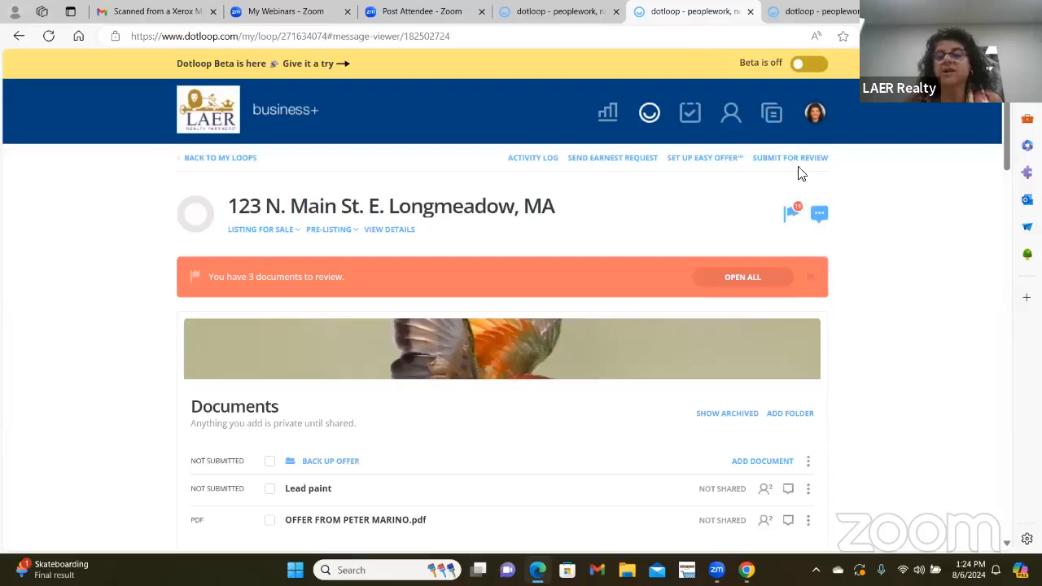
click(534, 158)
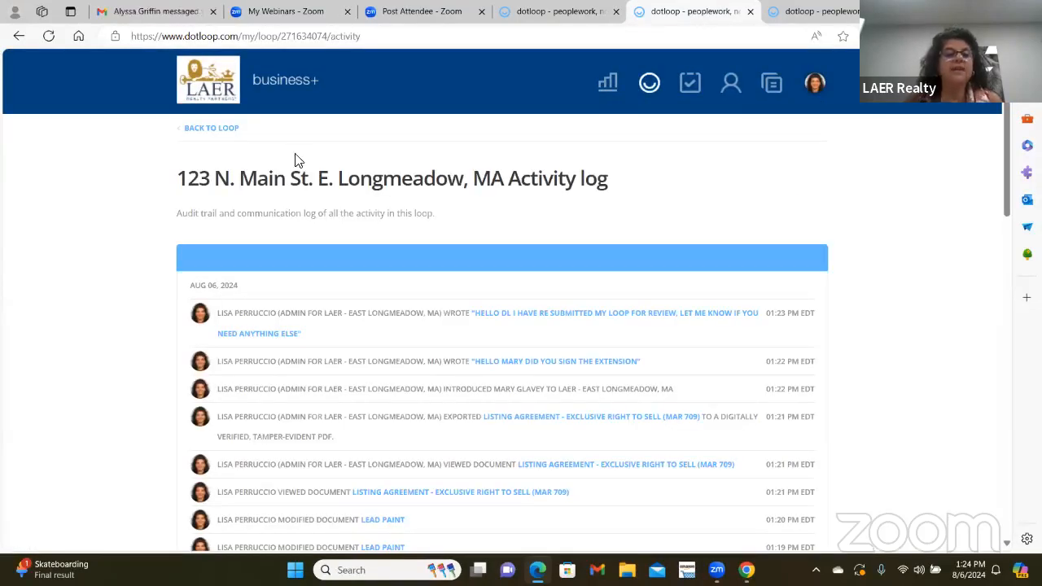
scroll(529, 293, down, 12)
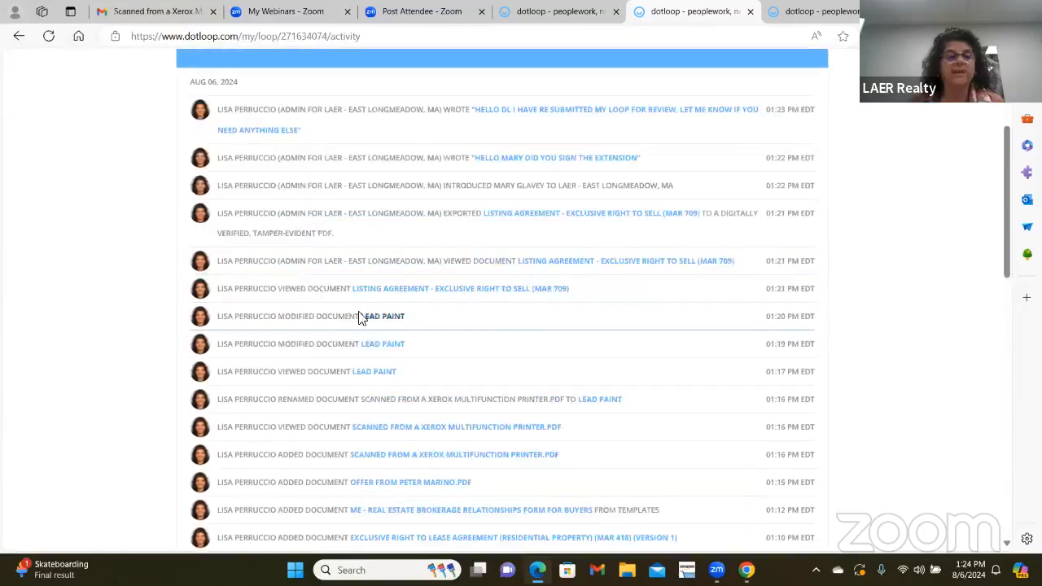
scroll(574, 319, down, 5)
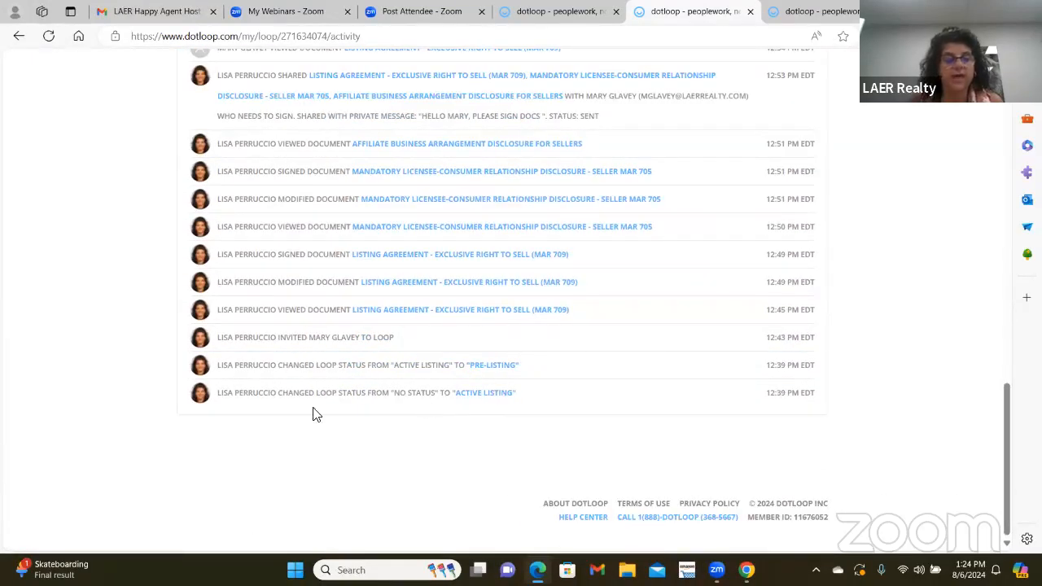
scroll(342, 399, up, 14)
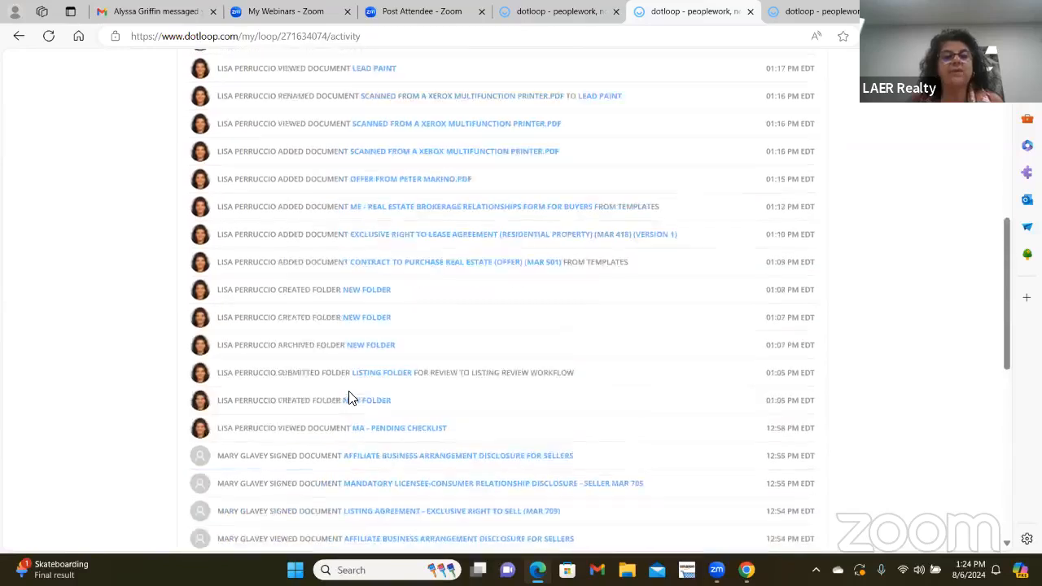
scroll(353, 398, up, 4)
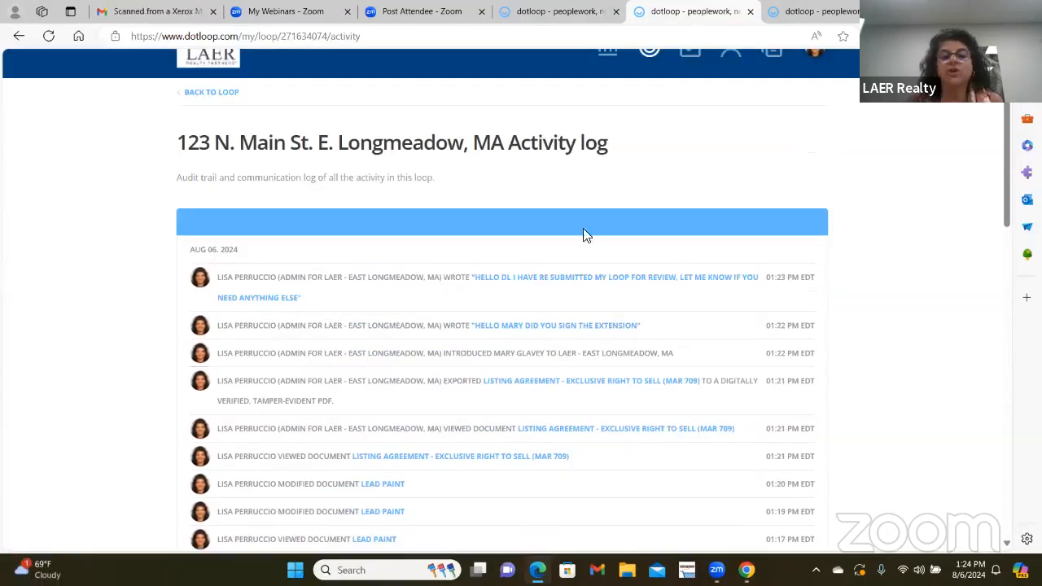
scroll(521, 282, down, 1)
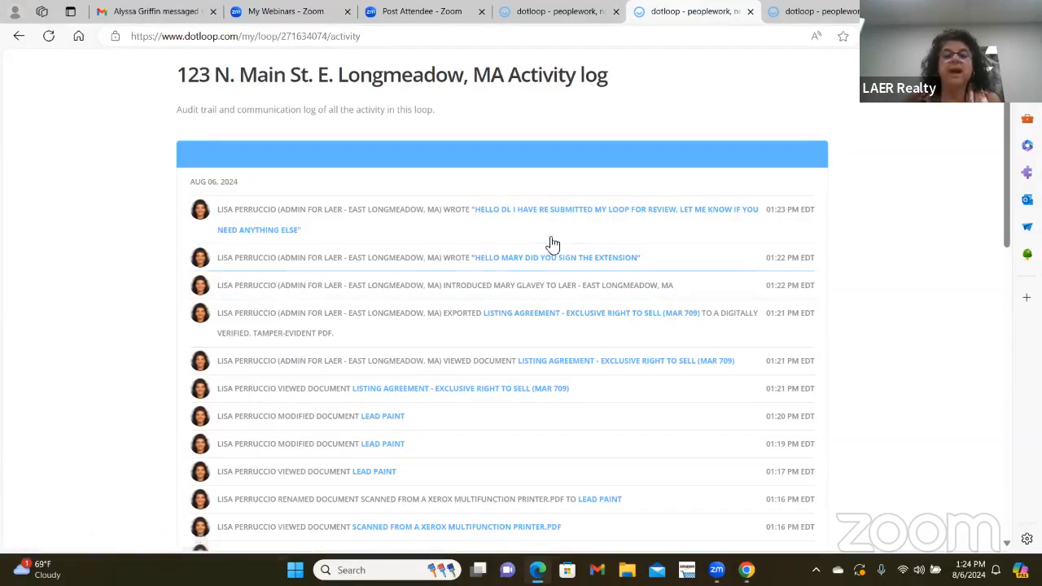
scroll(521, 268, up, 2)
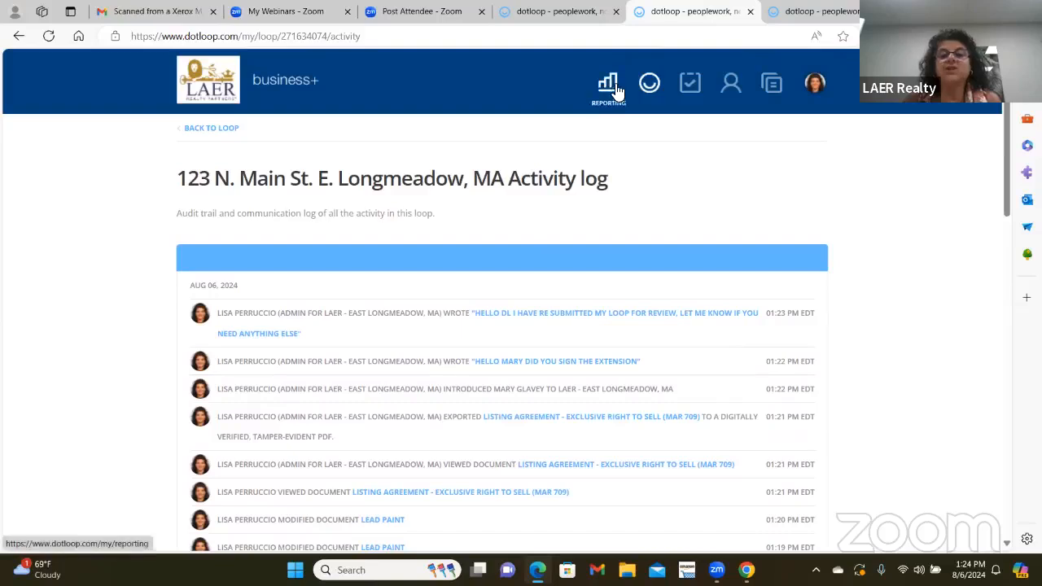
- Scroll through the account-wide Activity Log, then return to the LAER - East Longmeadow, MA loops list
click(650, 85)
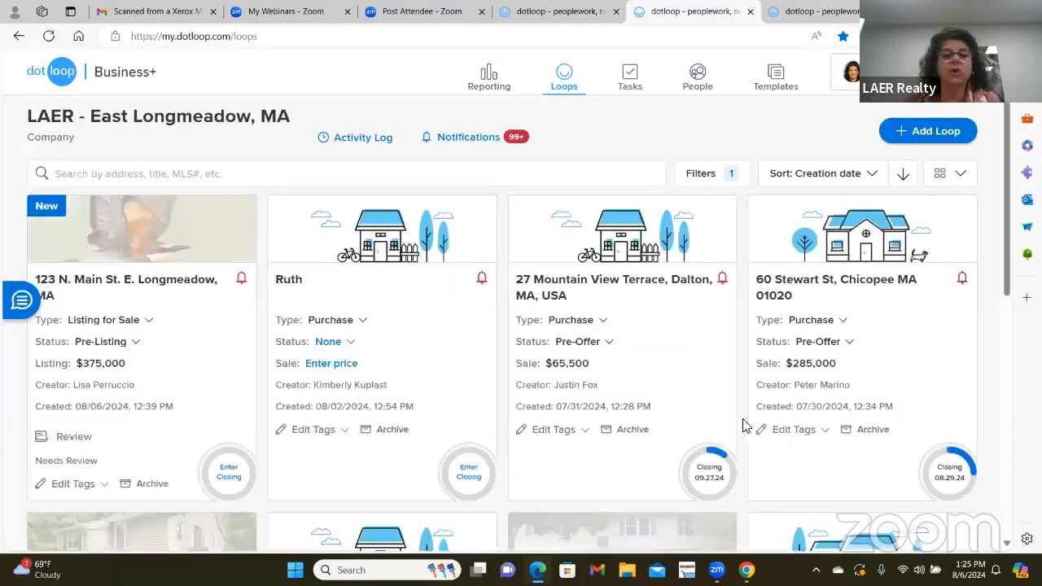
click(376, 145)
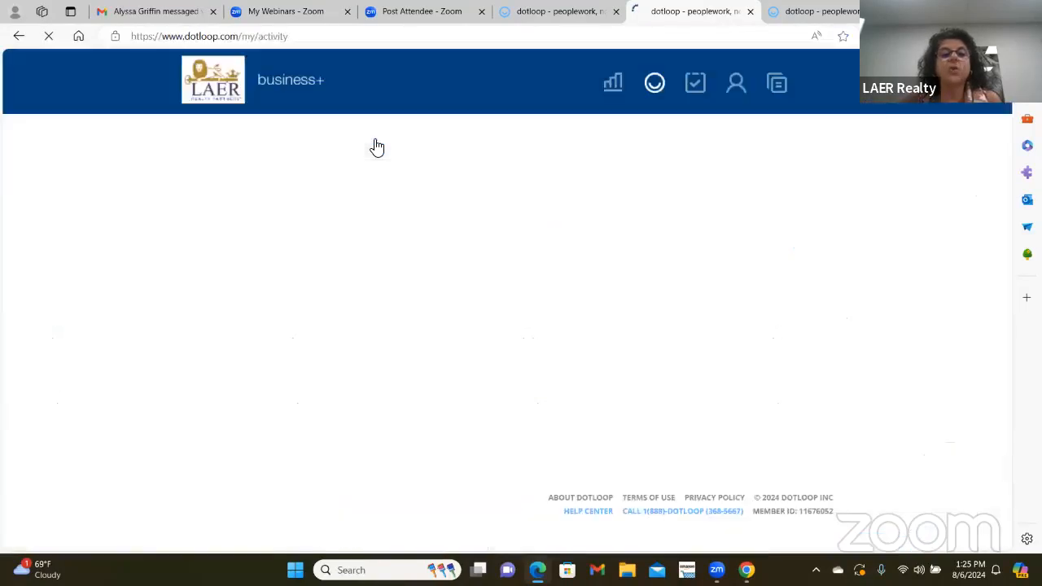
scroll(489, 231, down, 15)
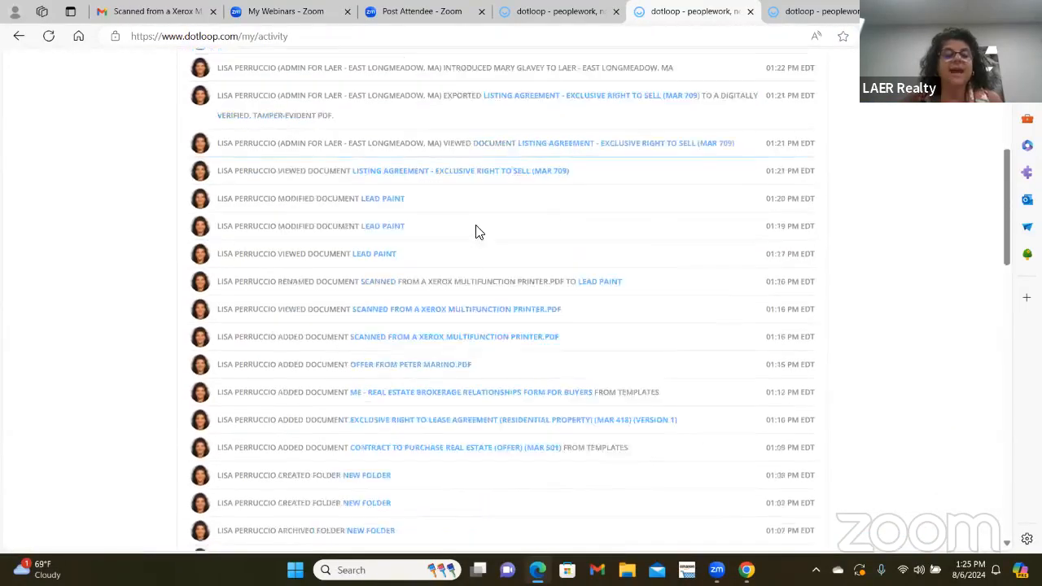
scroll(481, 230, down, 4)
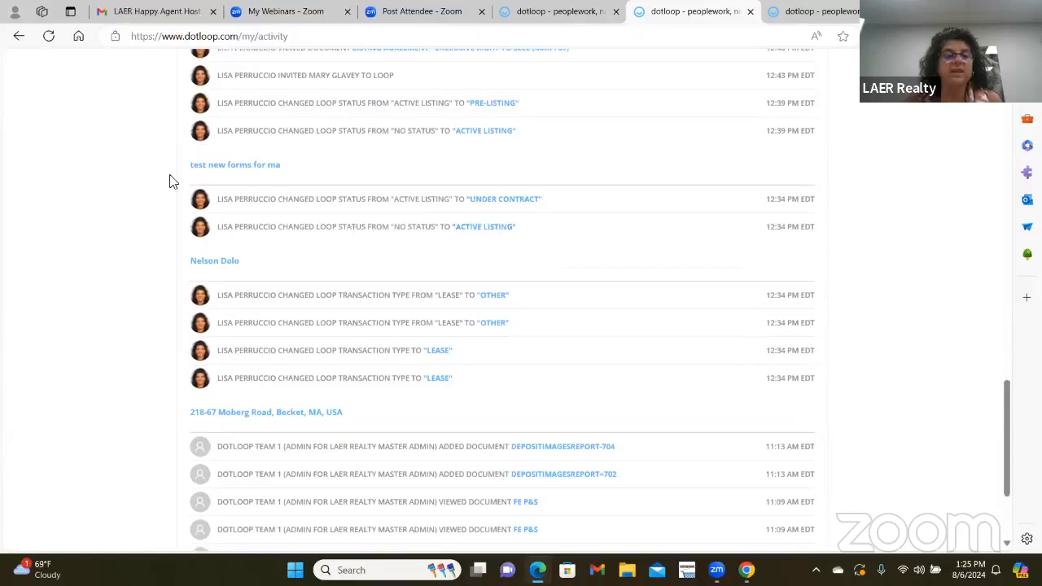
scroll(171, 181, down, 1)
scroll(244, 208, down, 2)
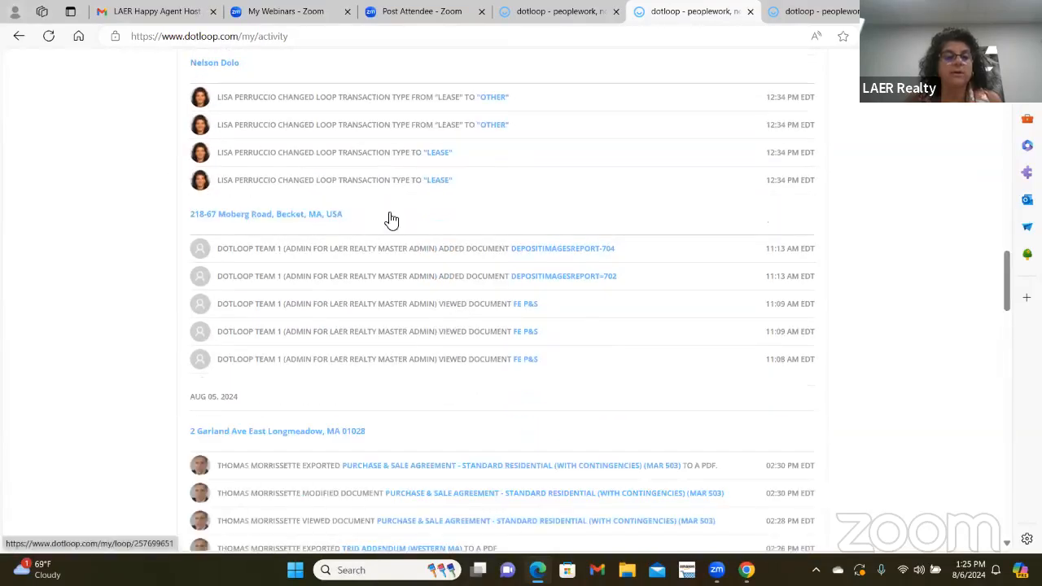
scroll(319, 220, down, 3)
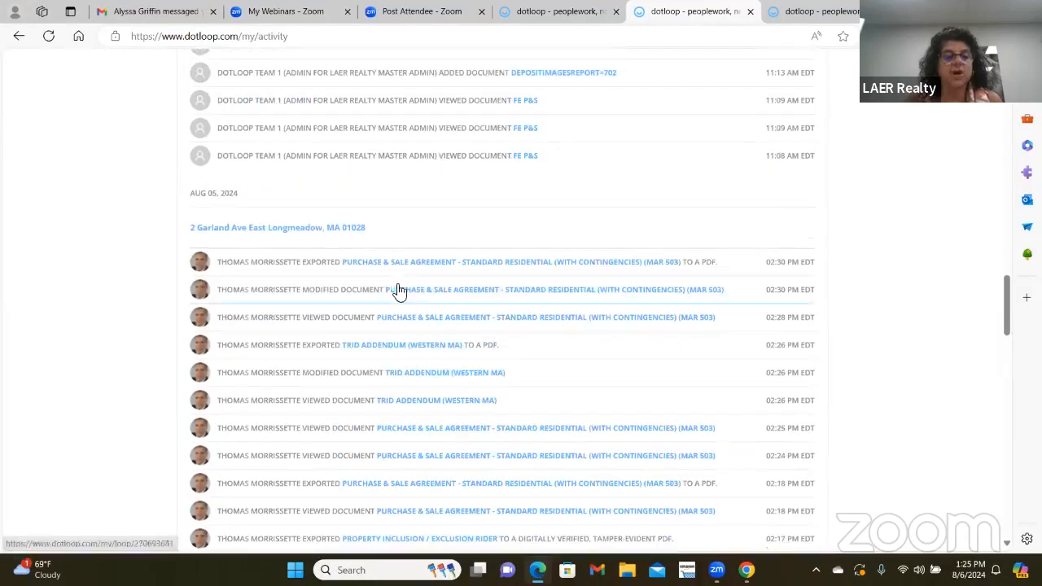
scroll(448, 285, down, 4)
scroll(449, 285, down, 6)
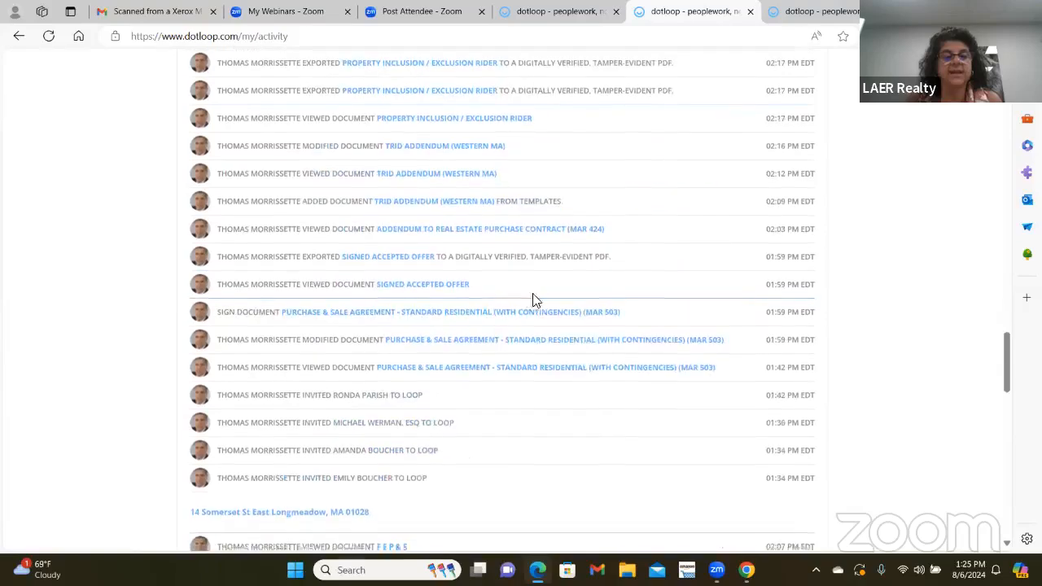
scroll(510, 321, up, 4)
scroll(512, 322, up, 20)
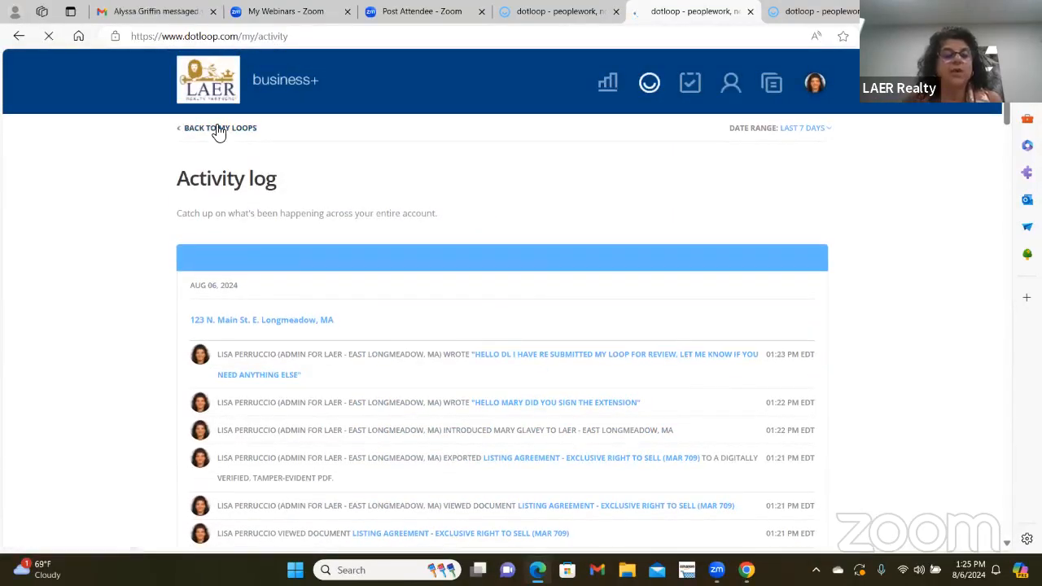
click(217, 130)
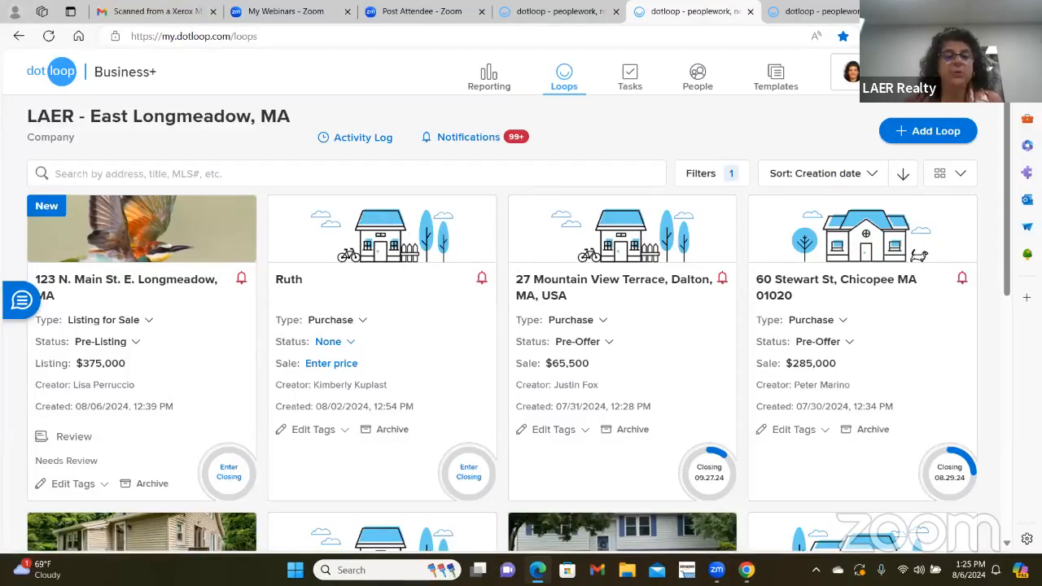
- Filter the loop list by Loop Status to Active Listing and Under Contract
click(702, 176)
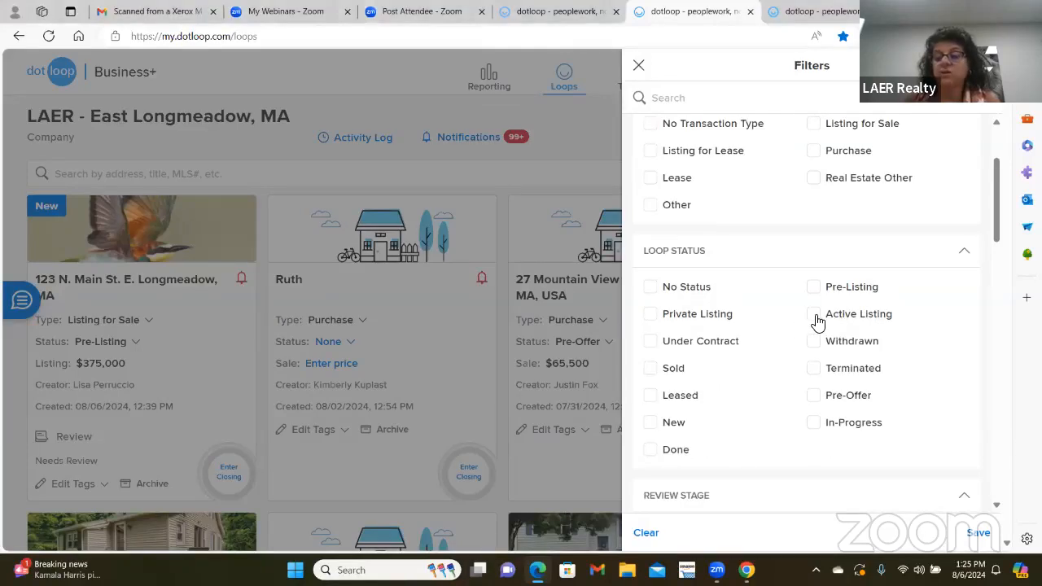
click(814, 317)
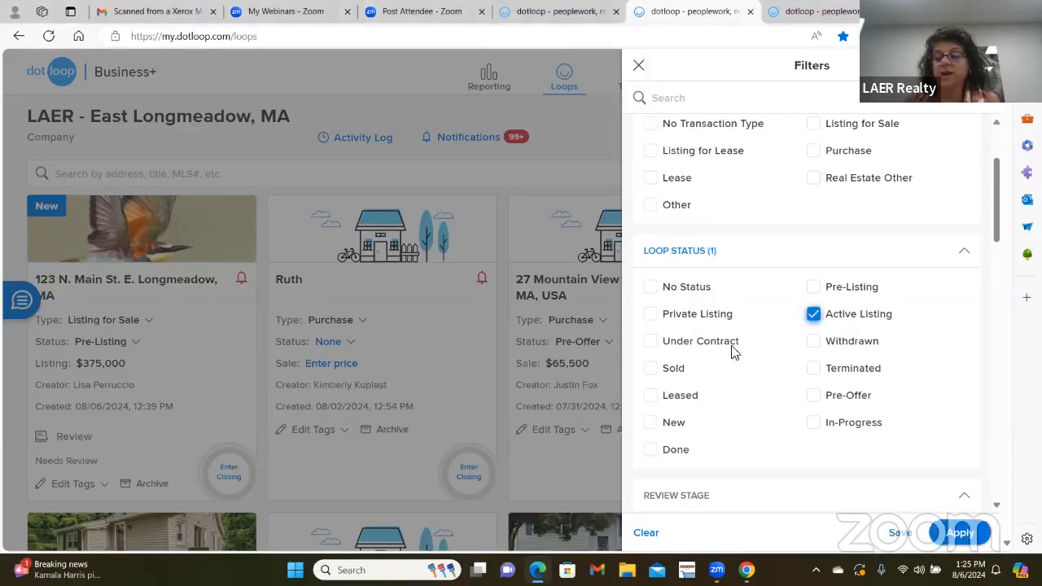
click(653, 352)
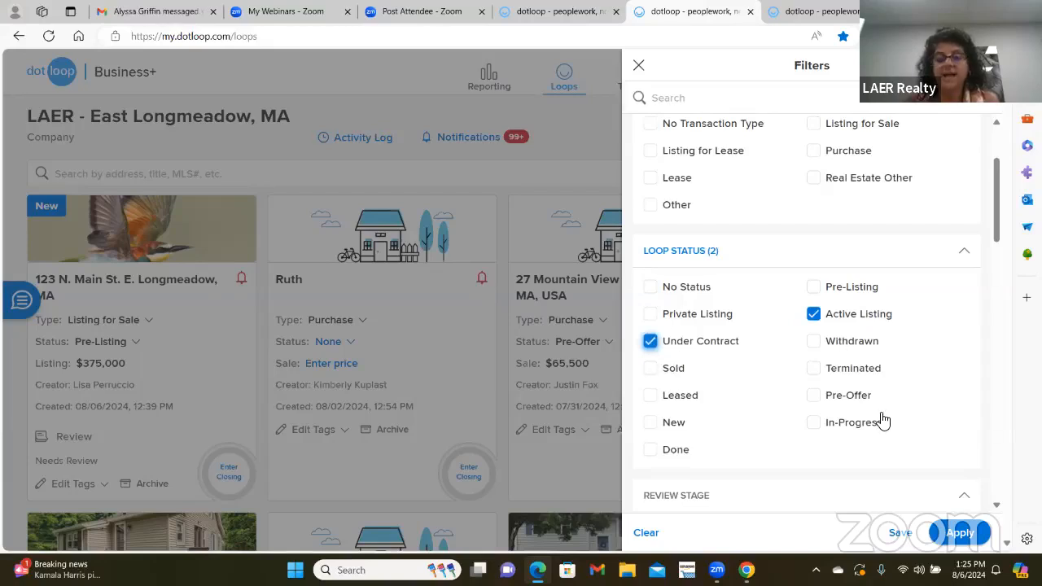
click(959, 533)
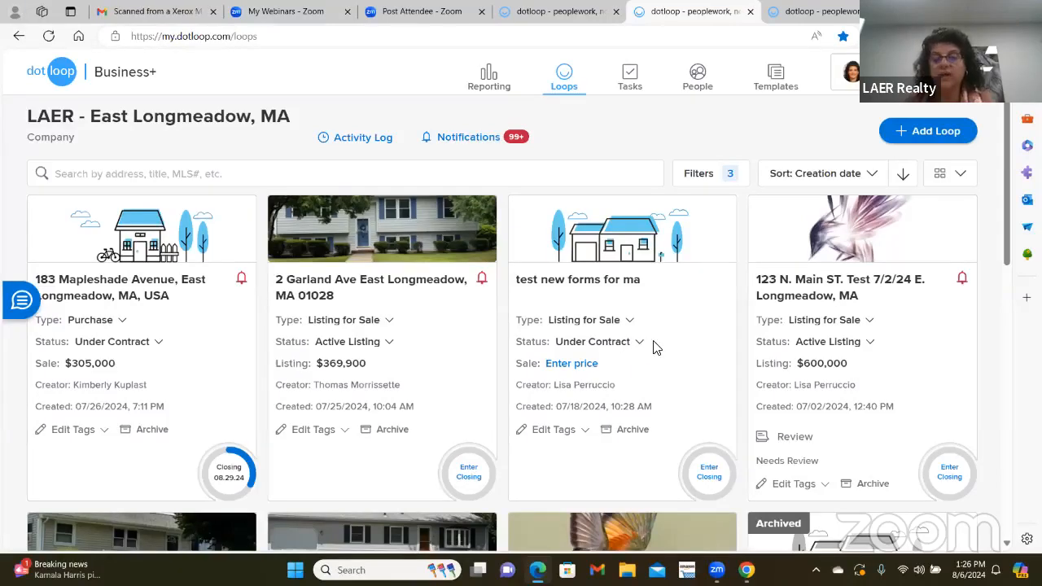
- Scroll through the filtered loops, including 123 N. Main St. Test at $600,000
scroll(661, 342, down, 3)
scroll(676, 301, up, 3)
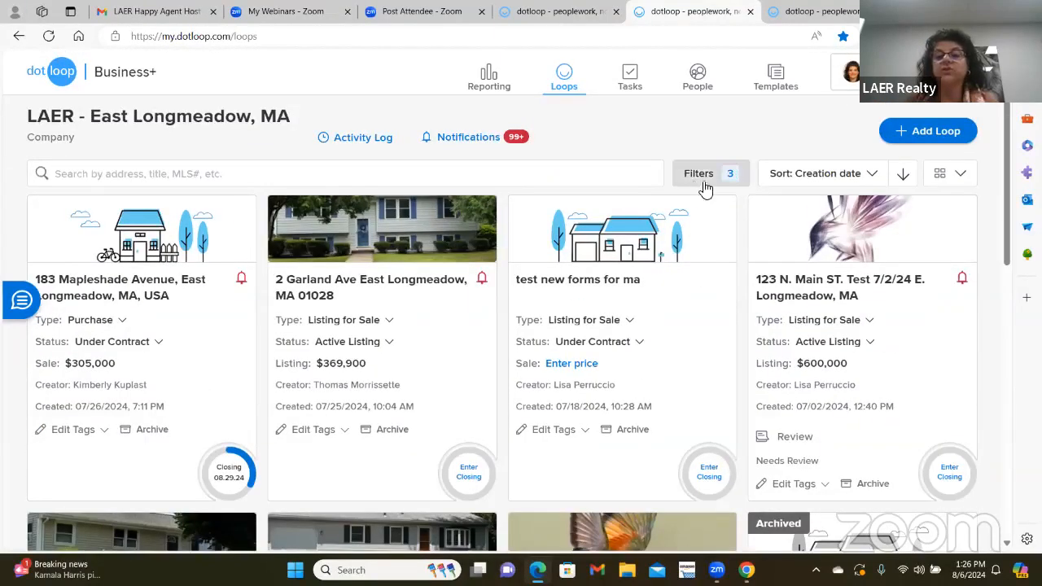
scroll(569, 314, down, 3)
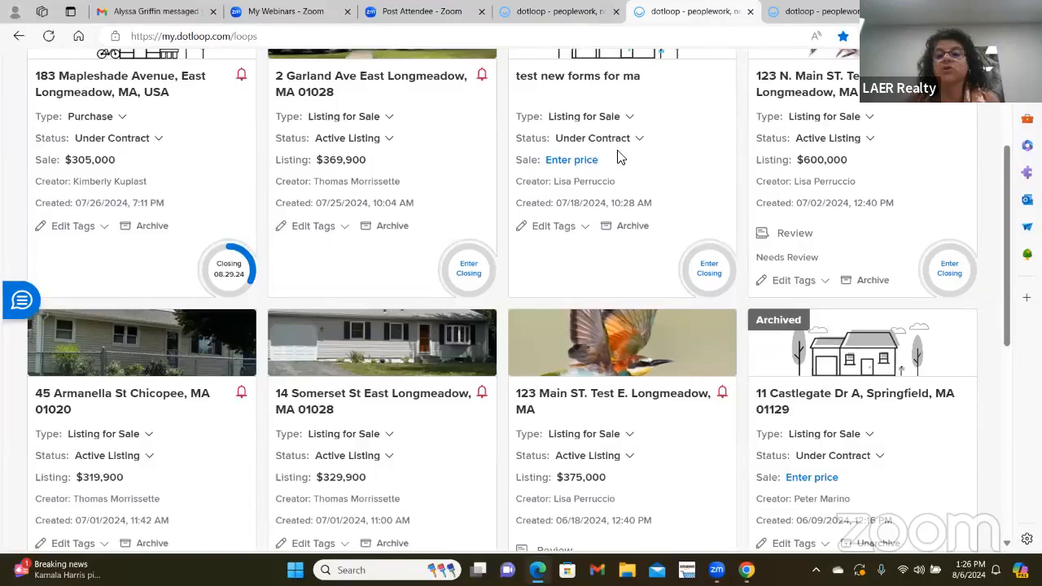
scroll(574, 319, down, 5)
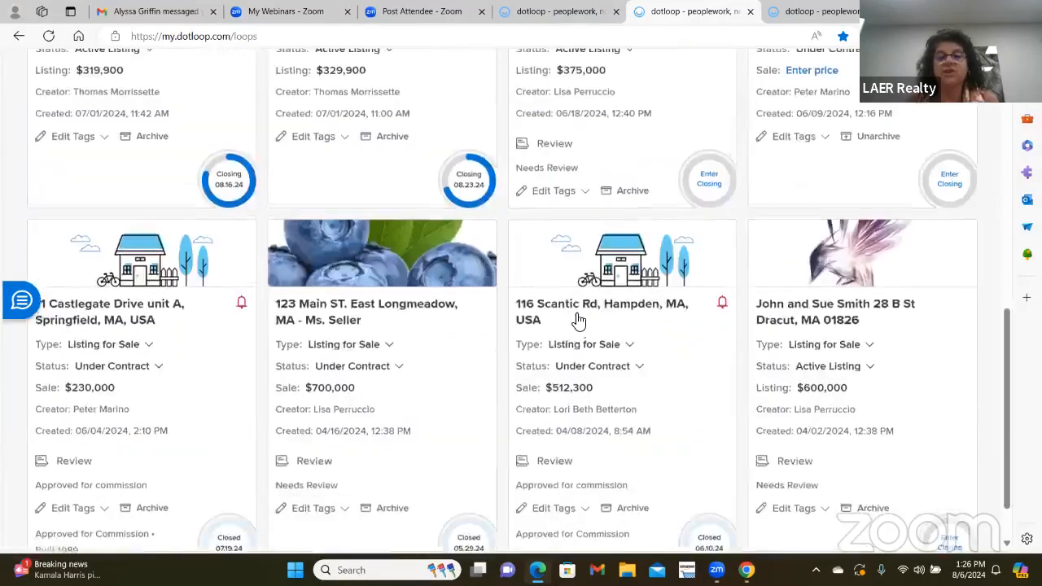
scroll(578, 320, down, 1)
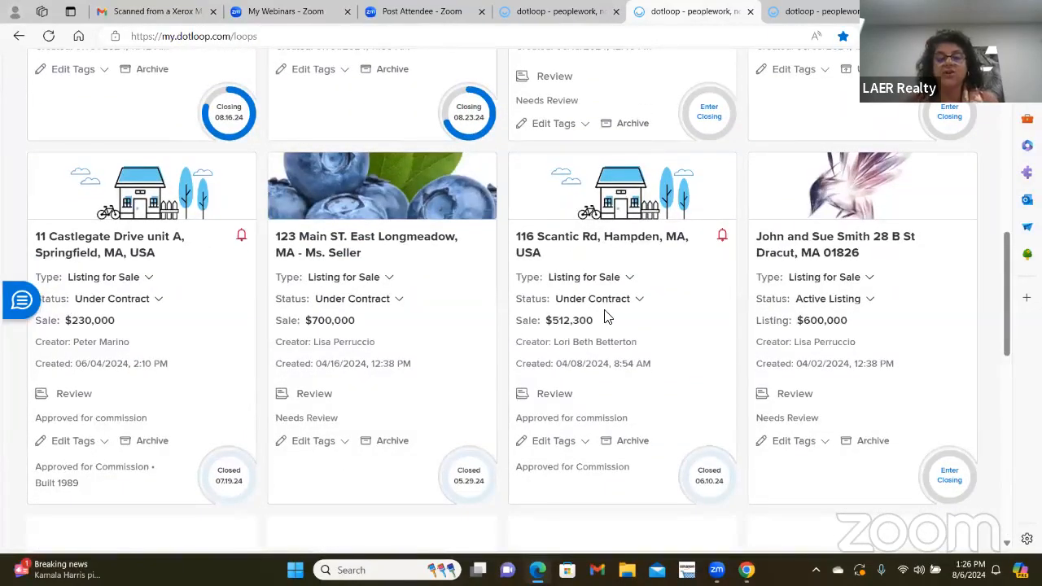
scroll(605, 318, down, 8)
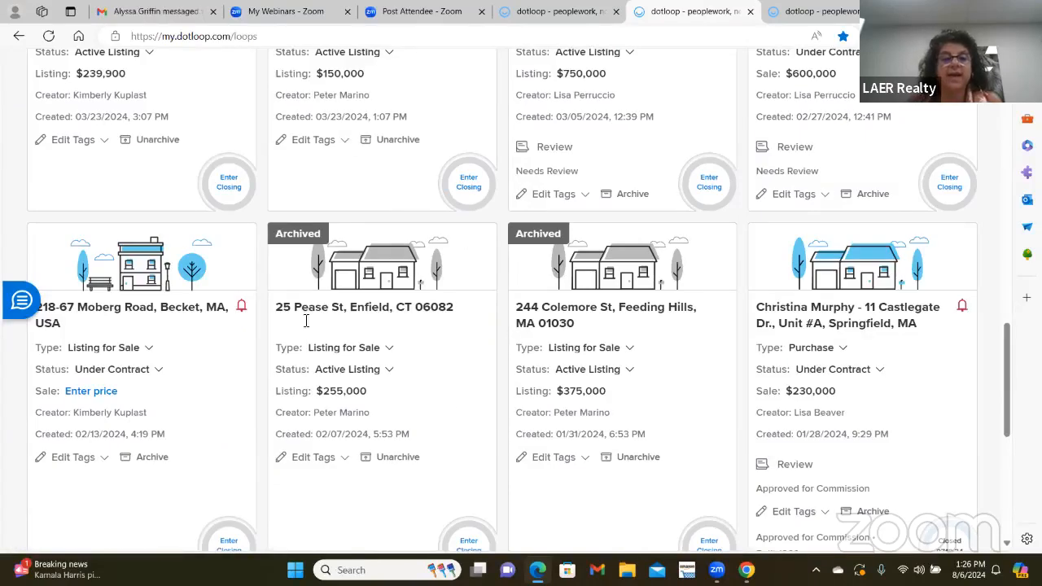
scroll(458, 383, up, 1)
scroll(458, 380, up, 15)
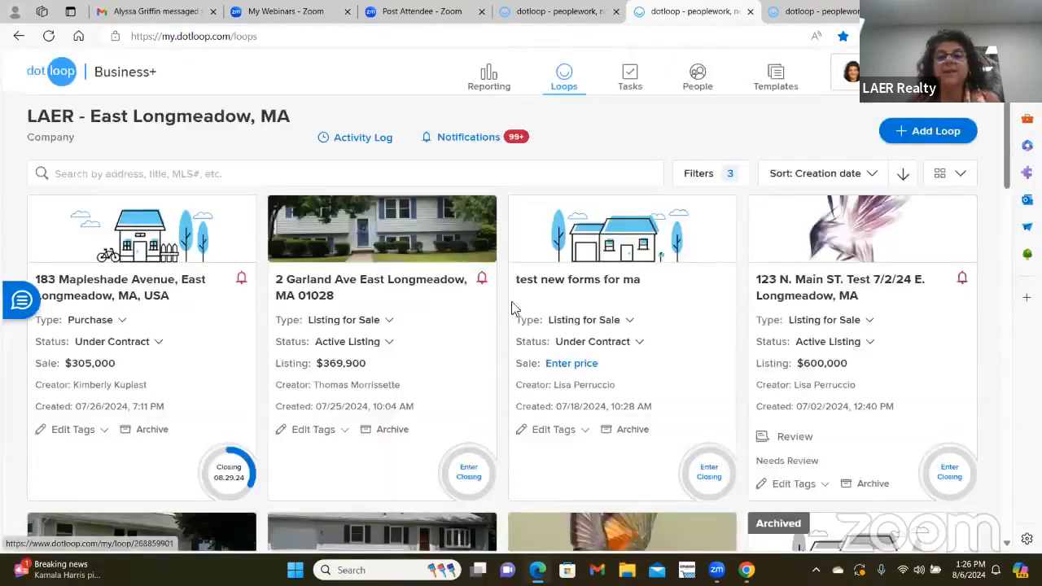
- Switch the Loop Status filter from Active Listing and Under Contract to Sold only
click(688, 176)
scroll(863, 308, down, 3)
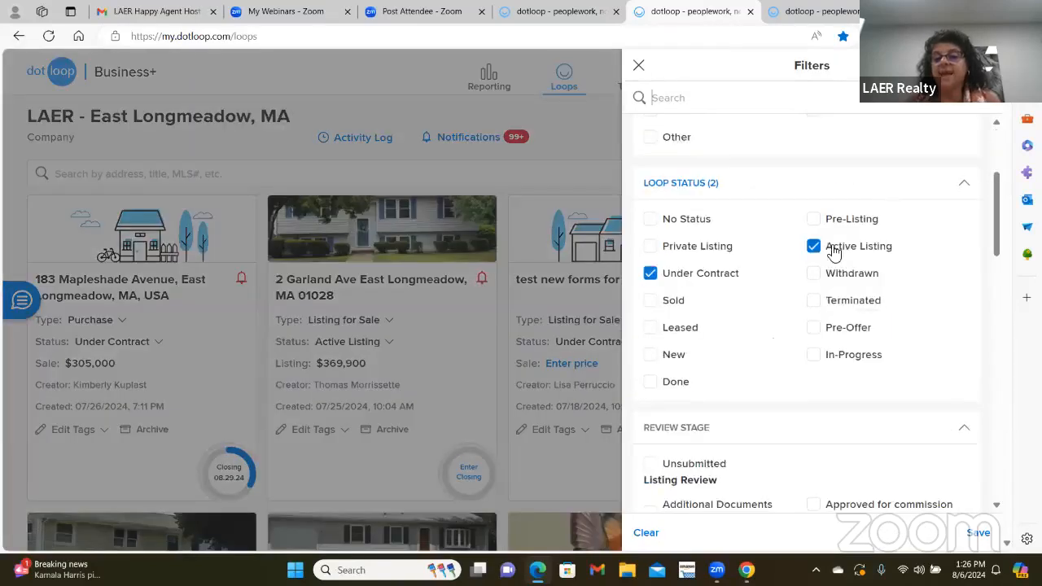
click(814, 245)
click(651, 275)
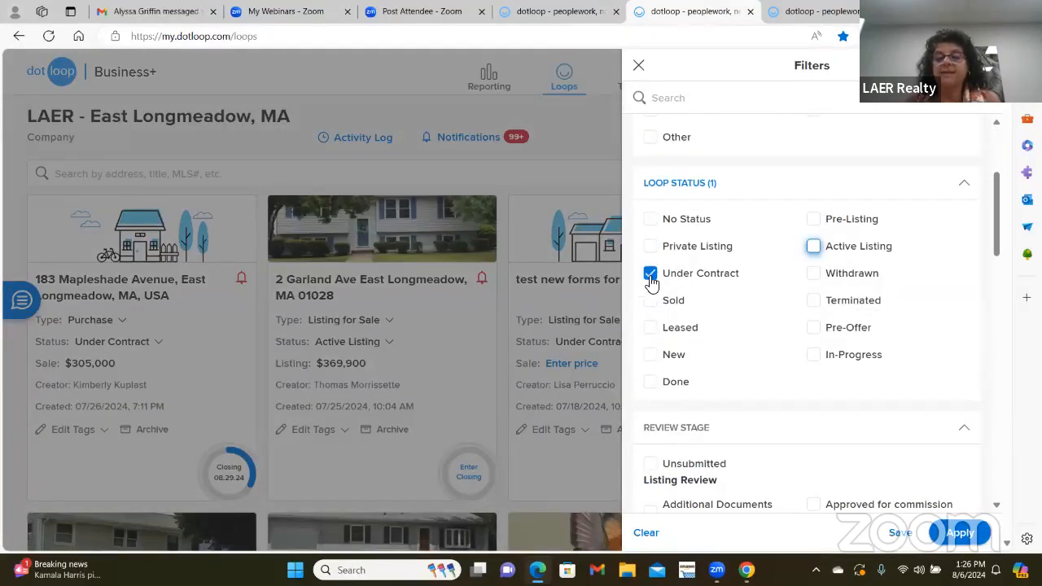
click(649, 303)
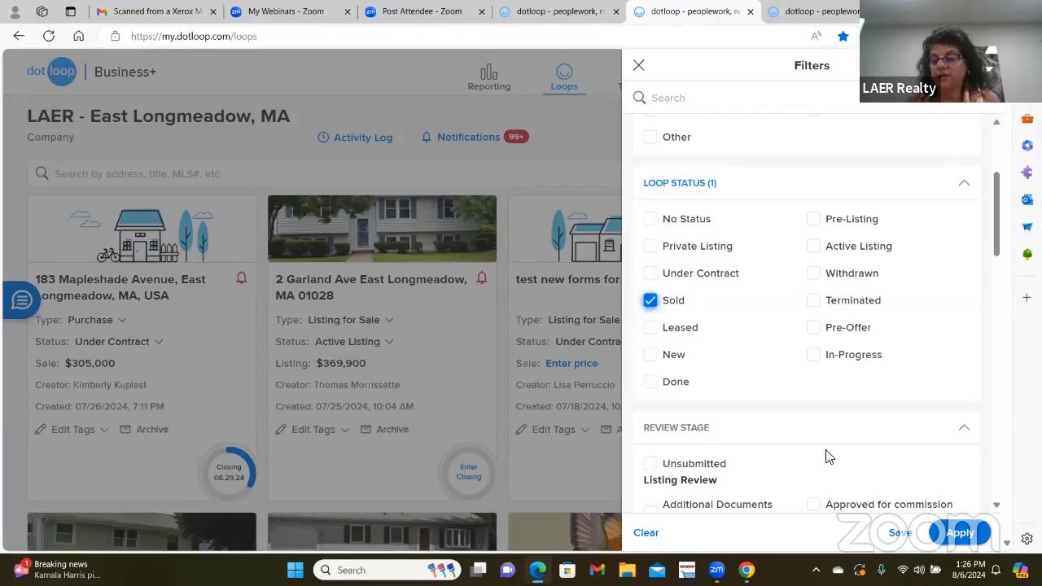
click(126, 307)
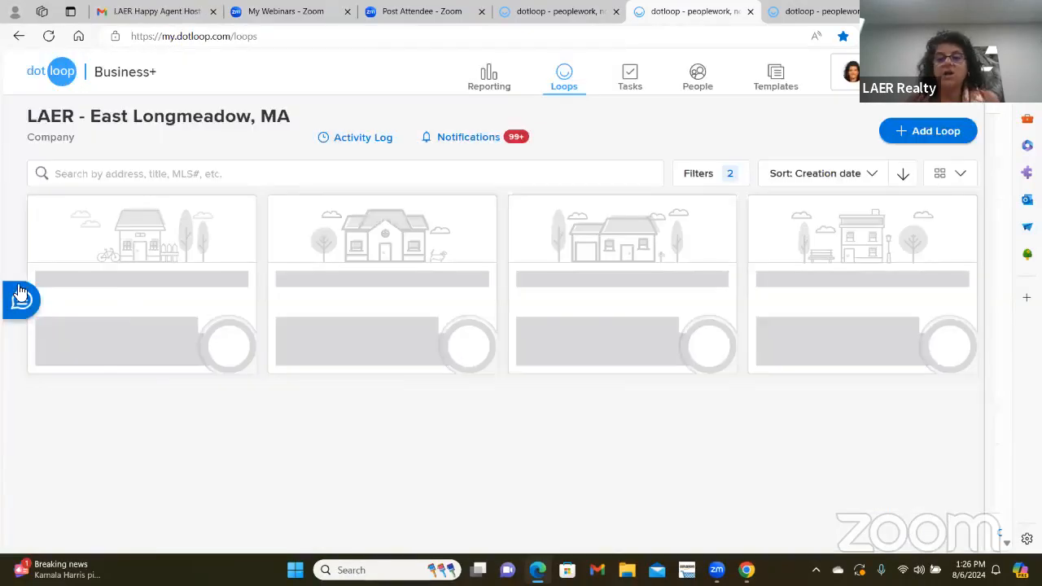
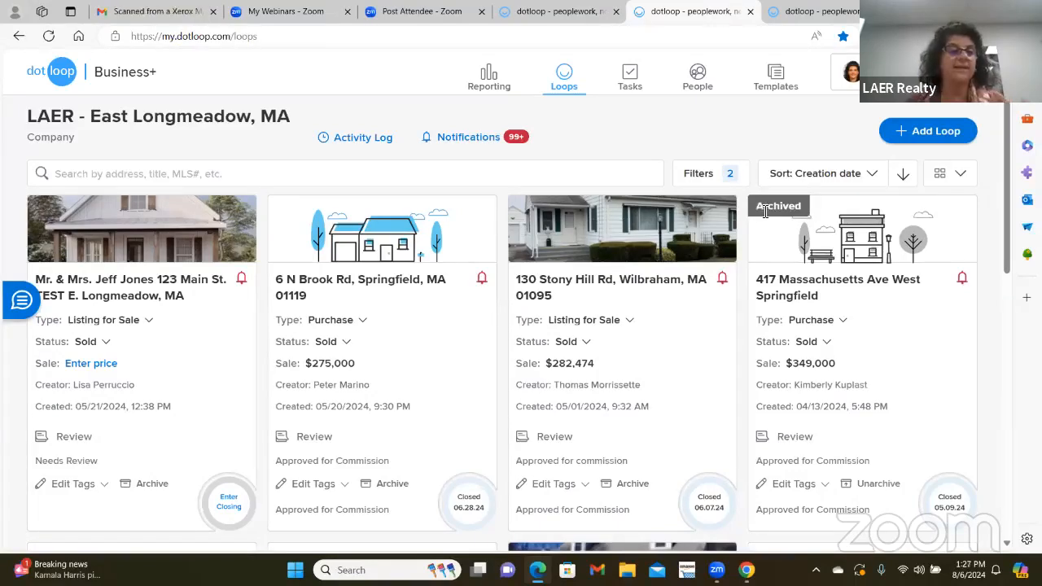
- Open the 123 Main St. TEST E. Longmeadow loop from its card on the Loops page
click(140, 289)
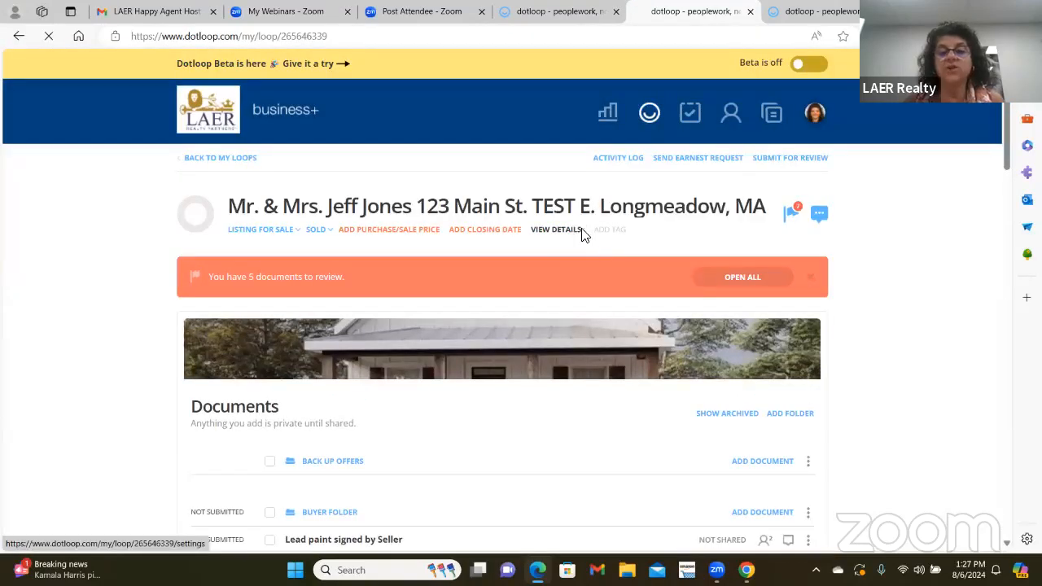
- View the loop's details and the seller's contact in People, closing it without changes
click(579, 230)
scroll(619, 342, down, 5)
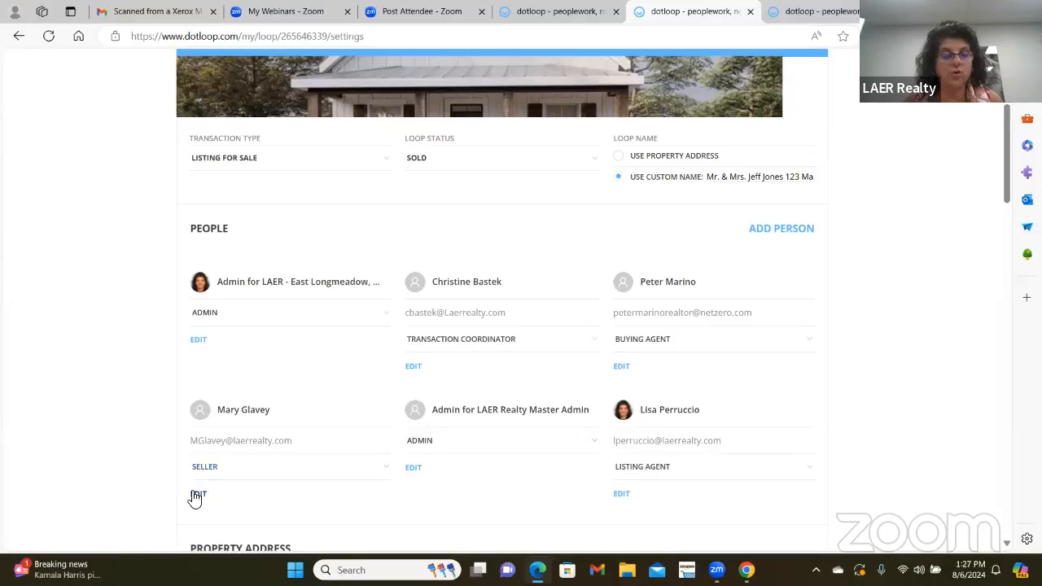
click(198, 494)
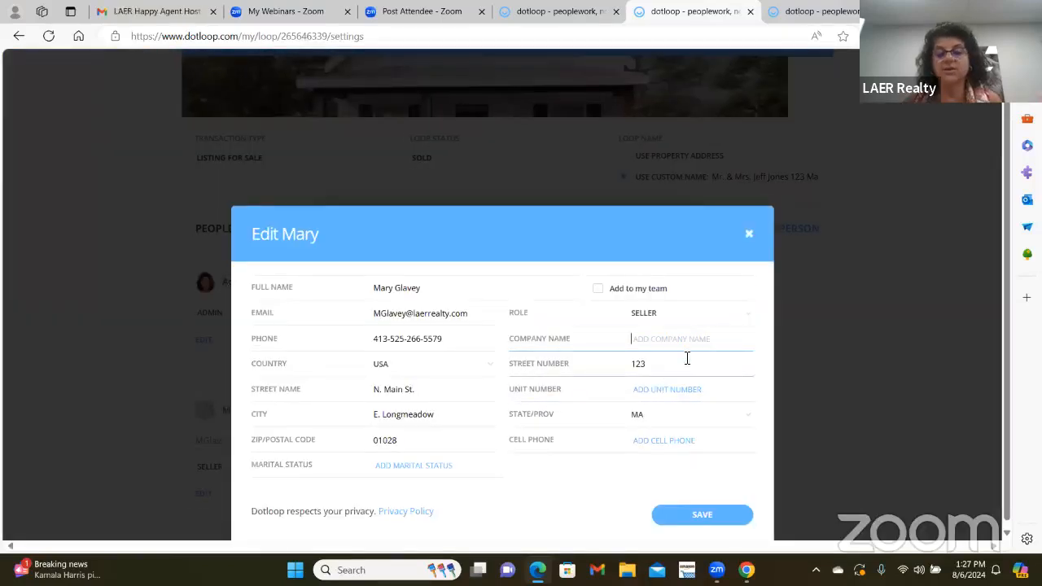
click(751, 233)
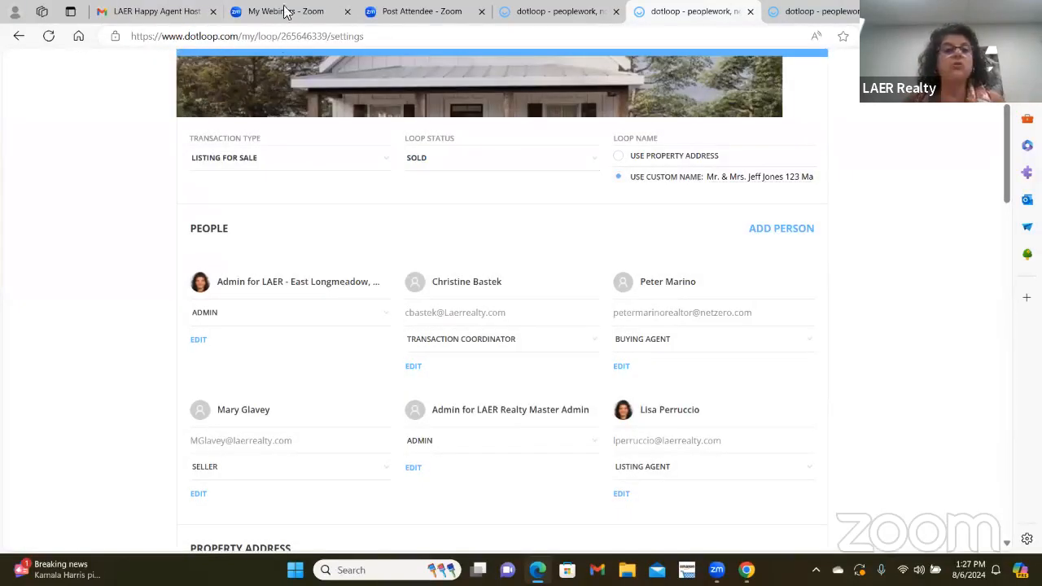
- Return to the loop's main page and then to the list of all loops
scroll(279, 260, up, 3)
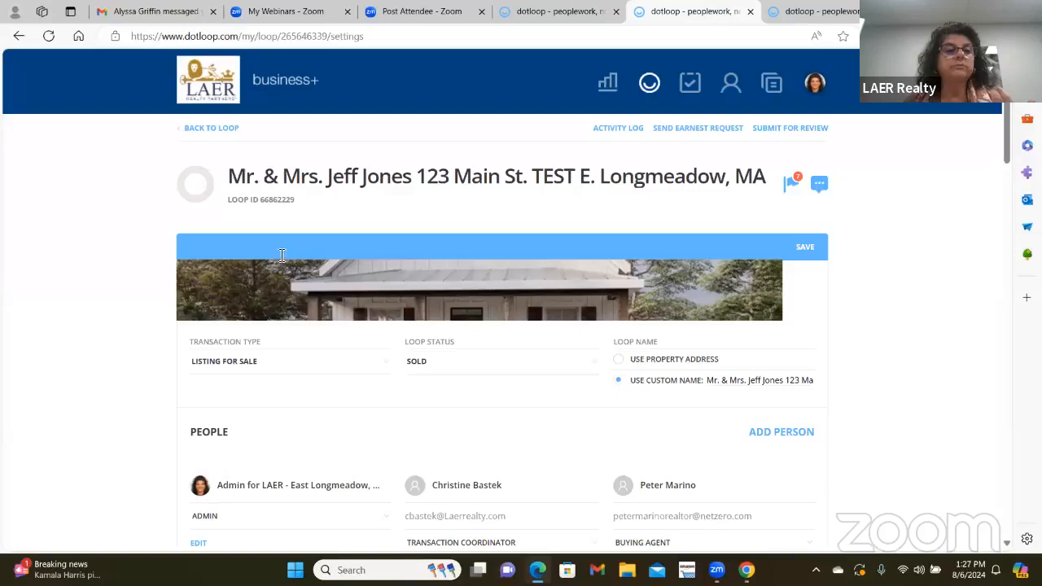
click(210, 128)
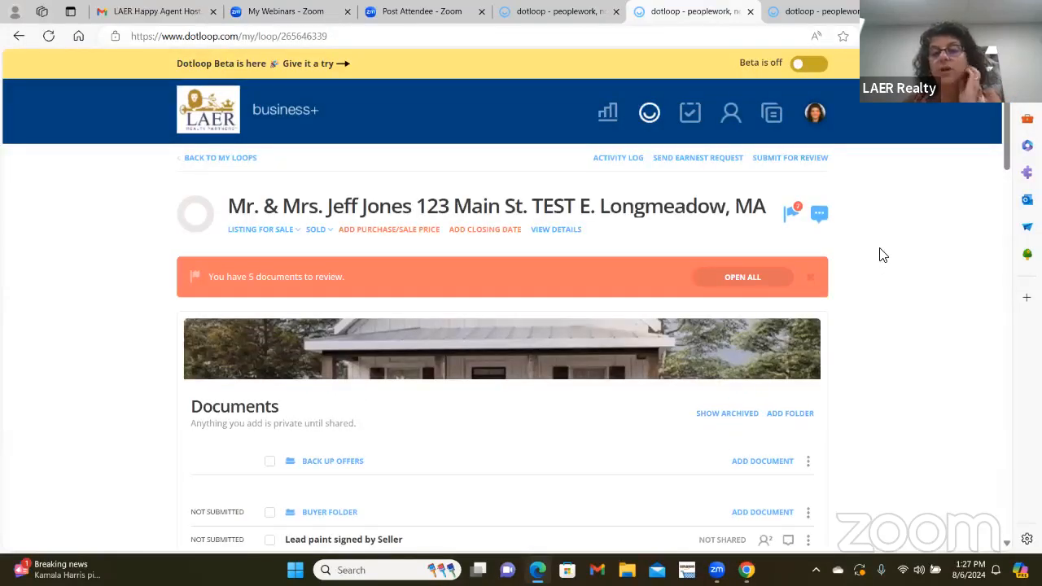
click(652, 119)
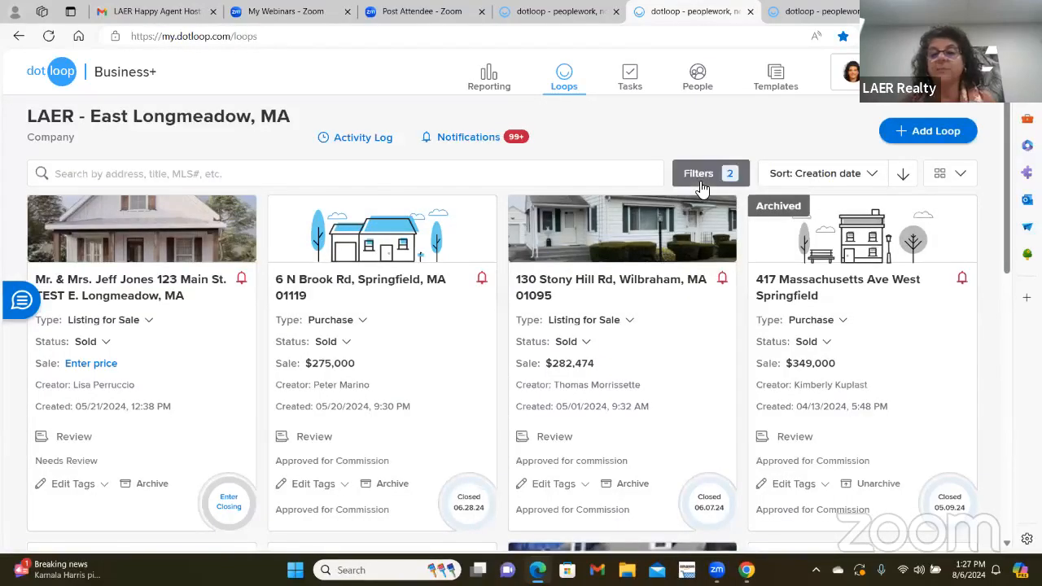
- Uncheck Sold under Loop Status in Filters and apply the change
click(699, 181)
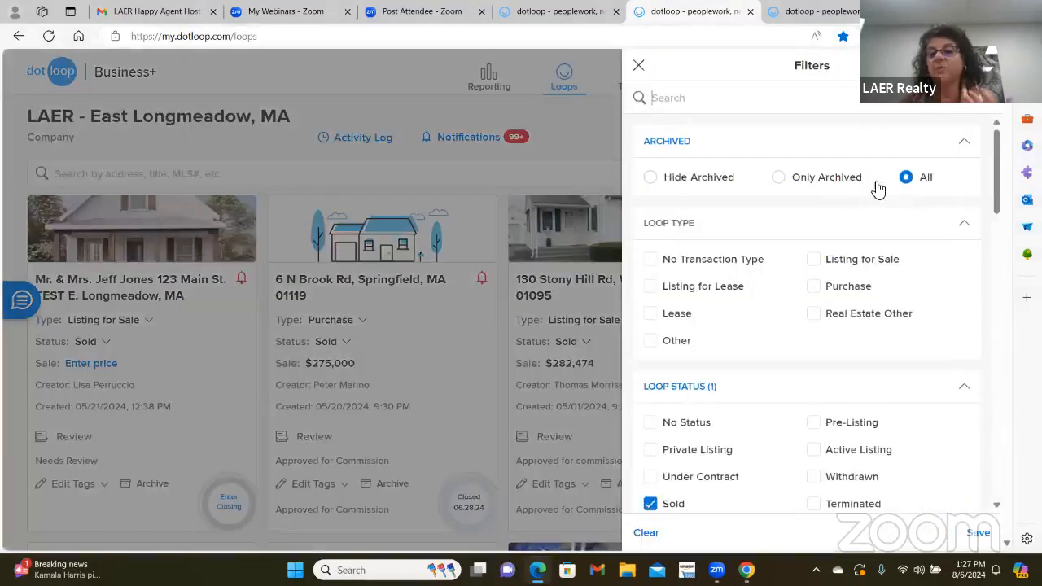
click(651, 506)
scroll(902, 290, down, 3)
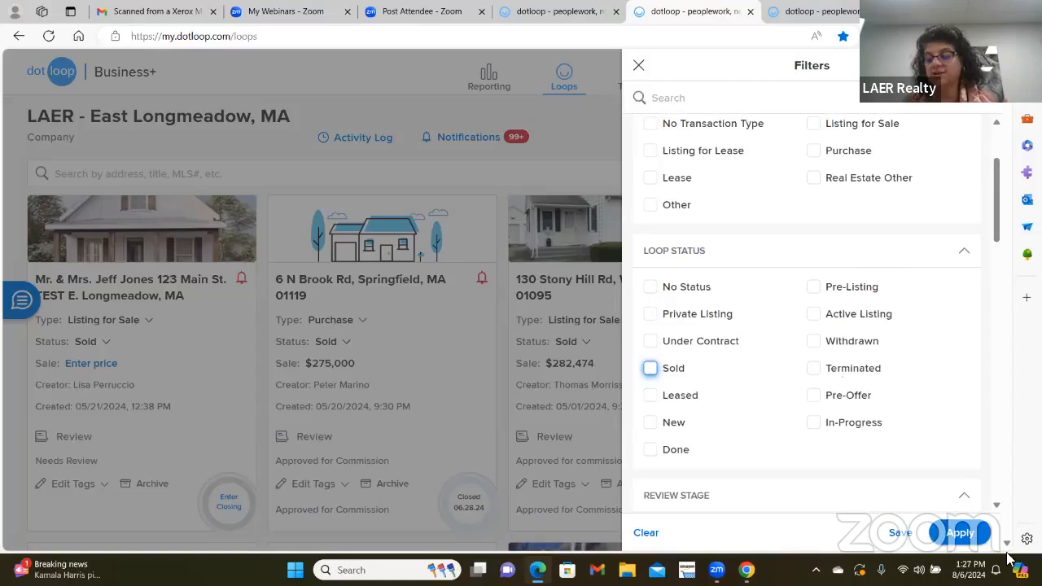
click(960, 532)
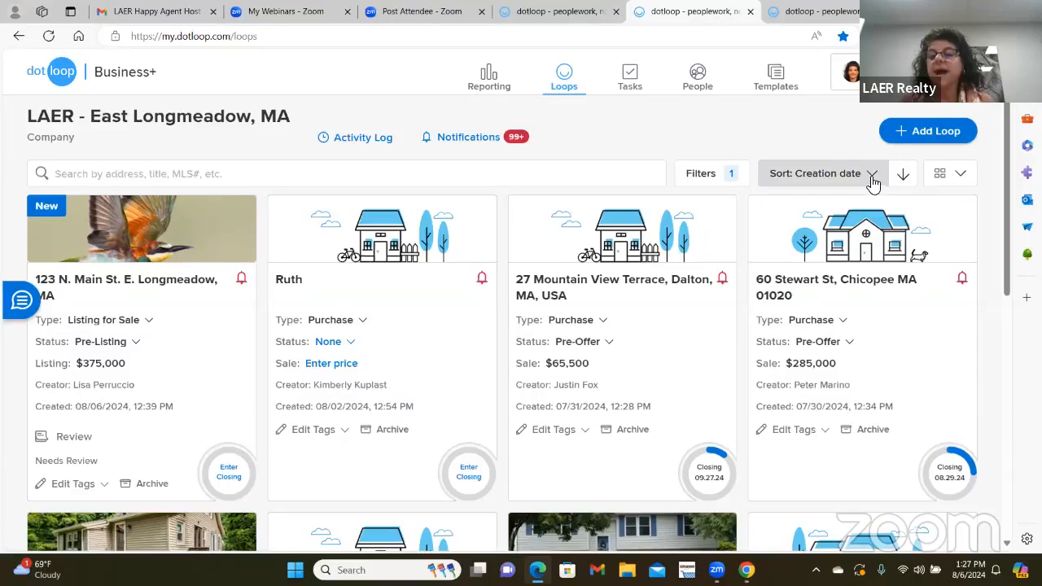
- Sort loops by Creation date, switching to oldest-first and back to newest-first
click(871, 178)
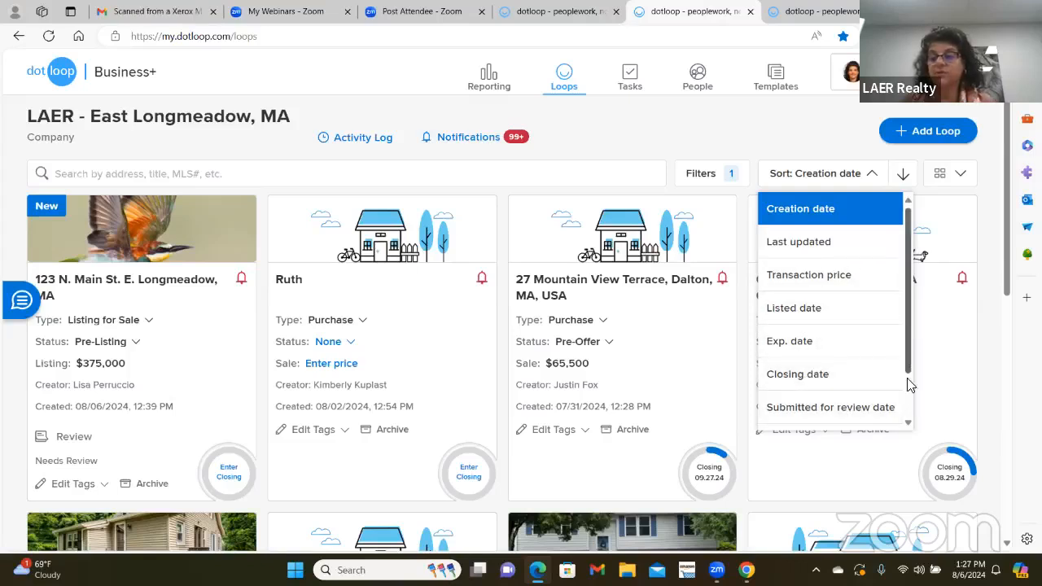
scroll(911, 389, down, 2)
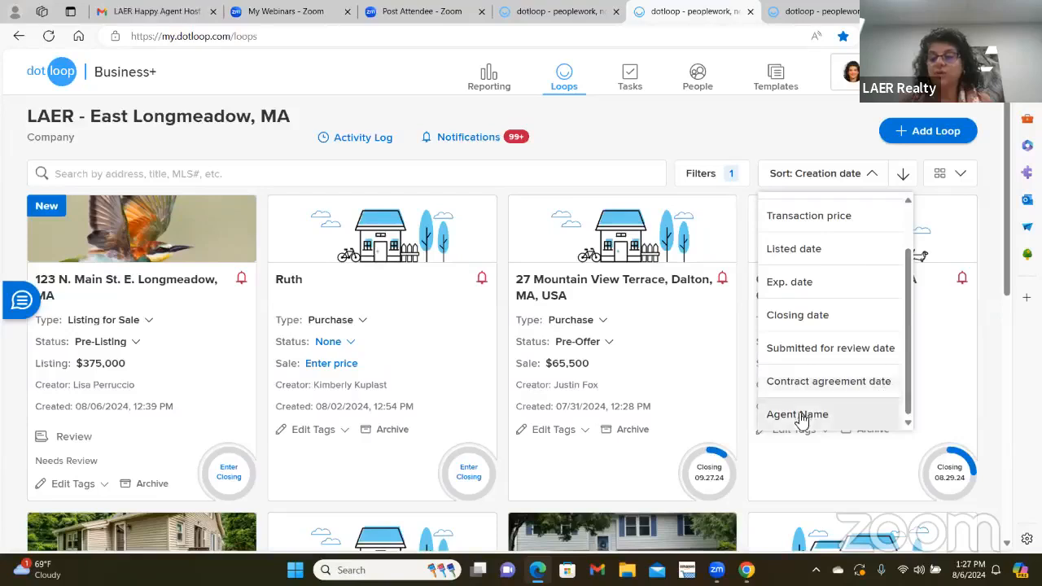
scroll(898, 406, up, 3)
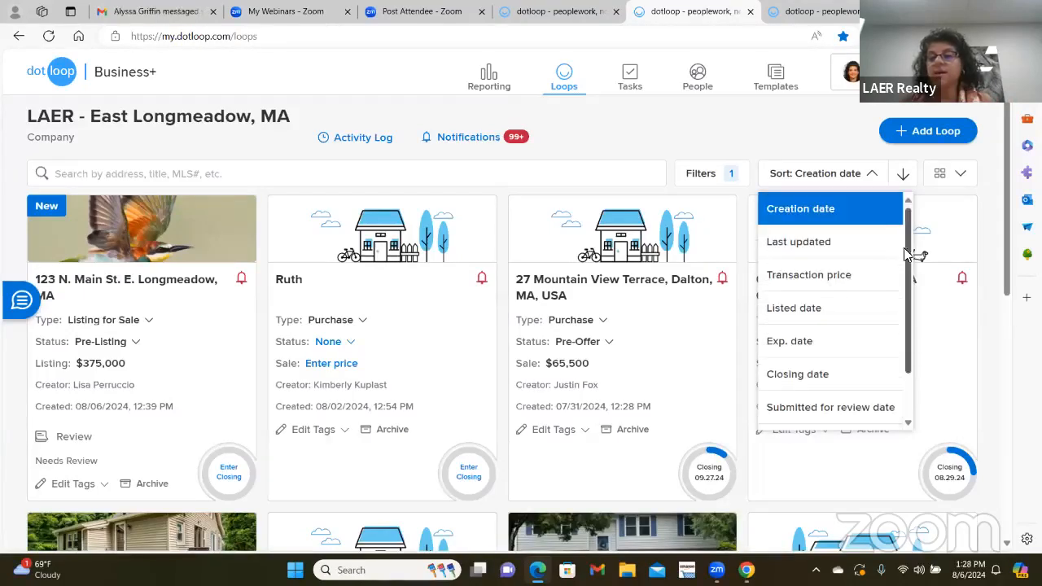
click(845, 220)
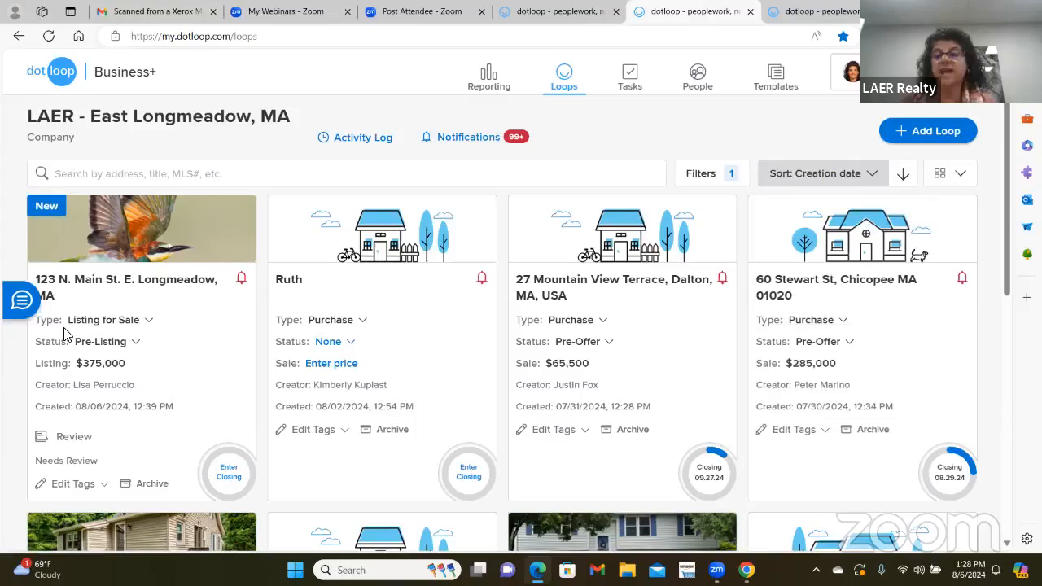
click(902, 176)
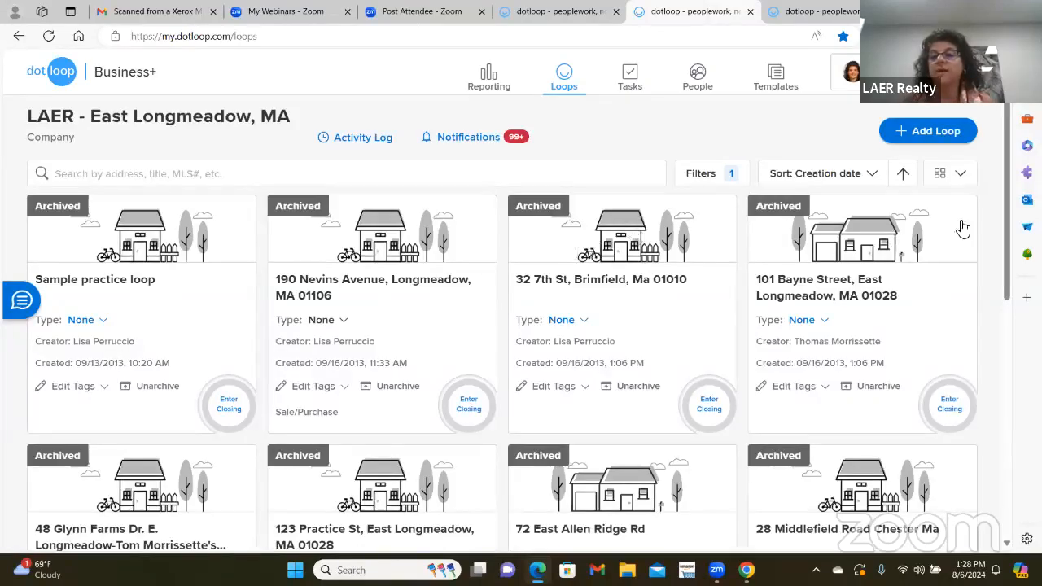
click(903, 173)
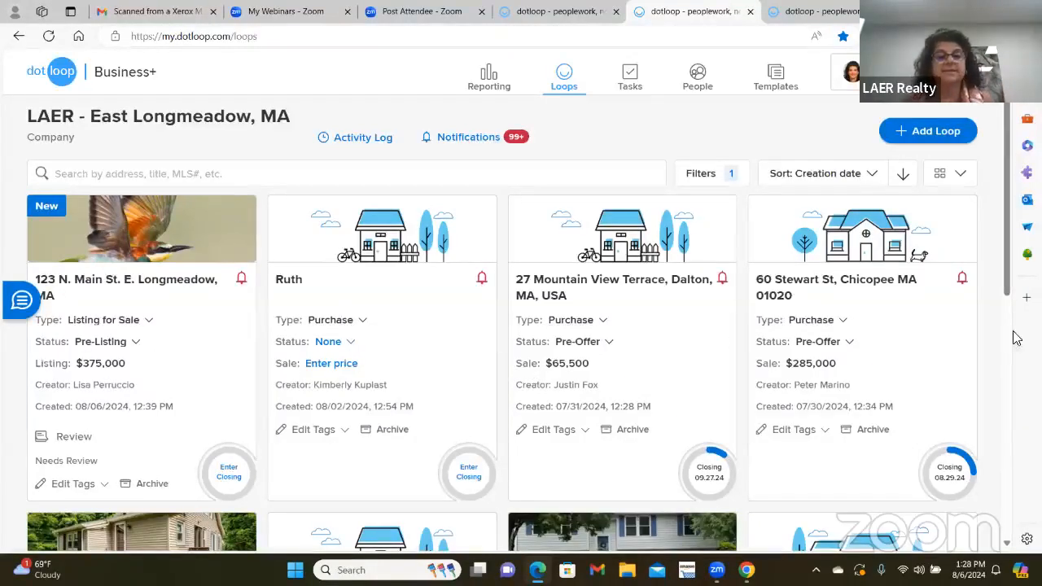
click(951, 174)
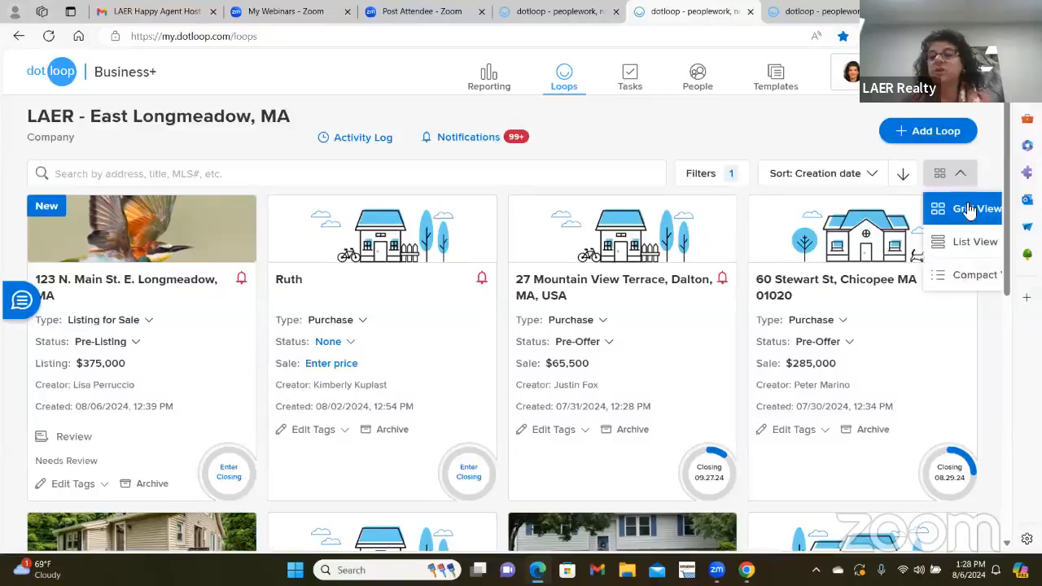
click(968, 243)
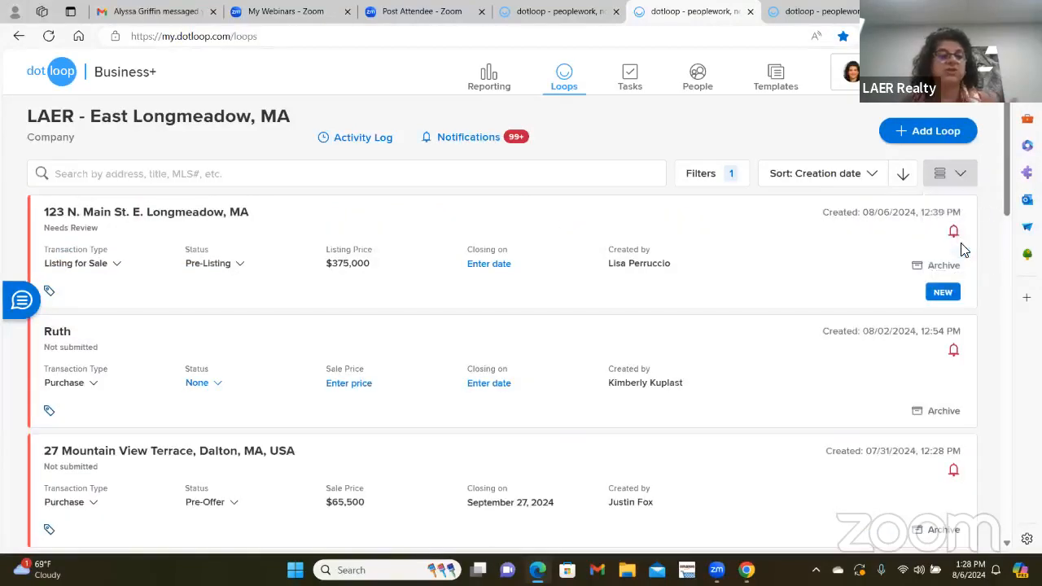
click(964, 172)
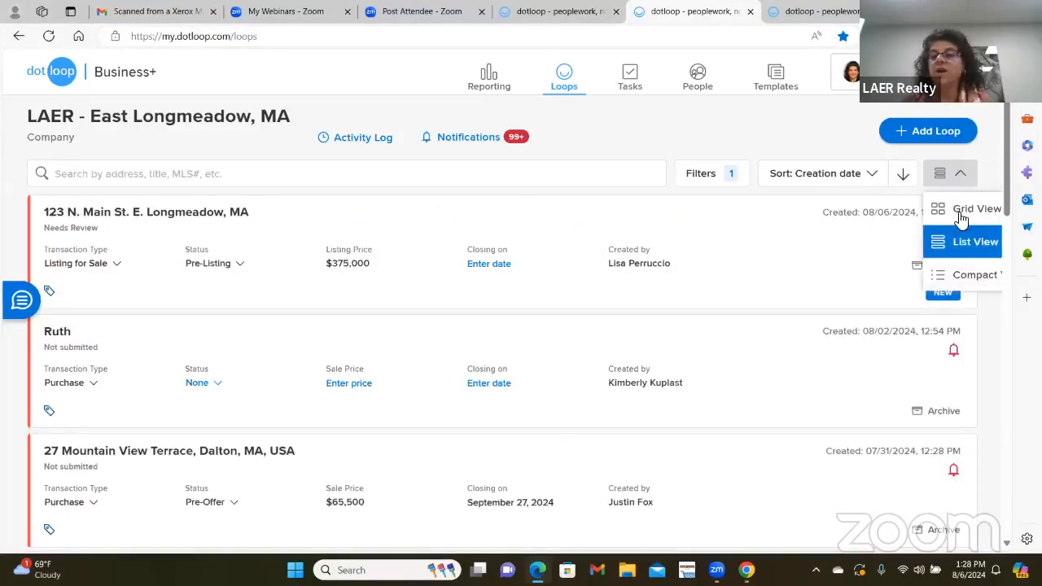
click(973, 278)
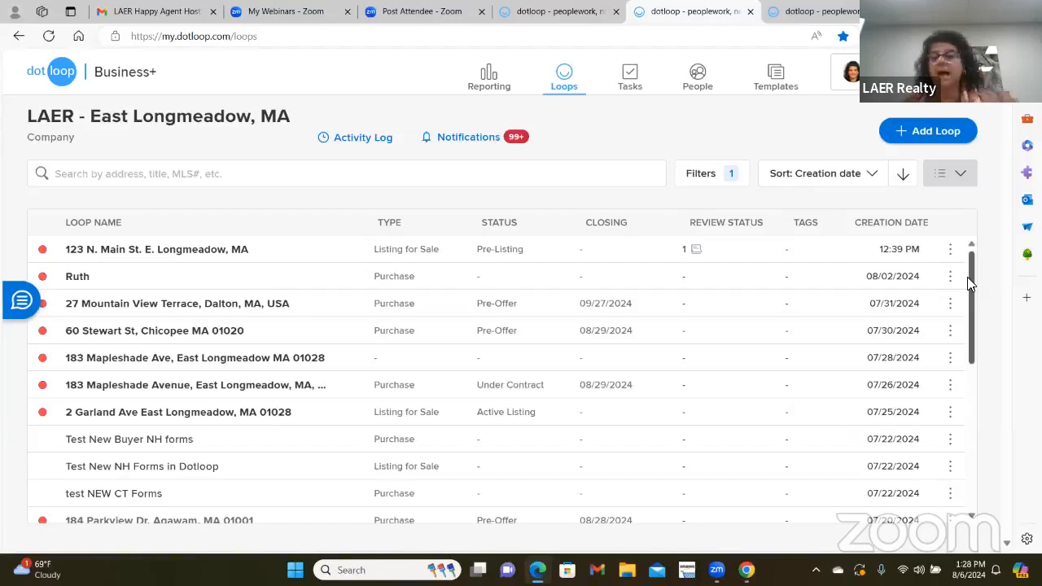
click(960, 173)
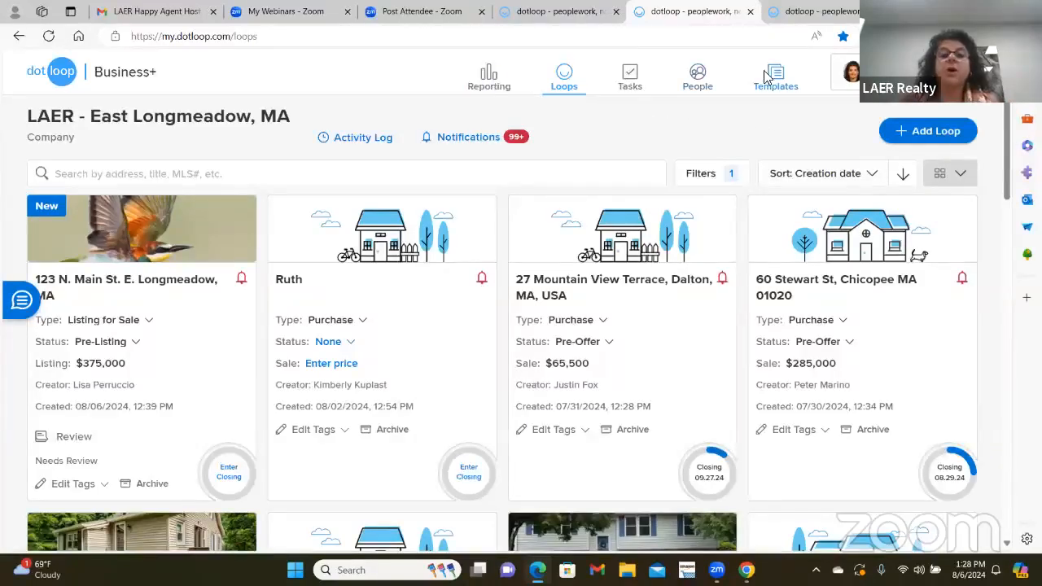
- Browse the 18 users of the LAER - East Longmeadow, MA office in People
click(696, 78)
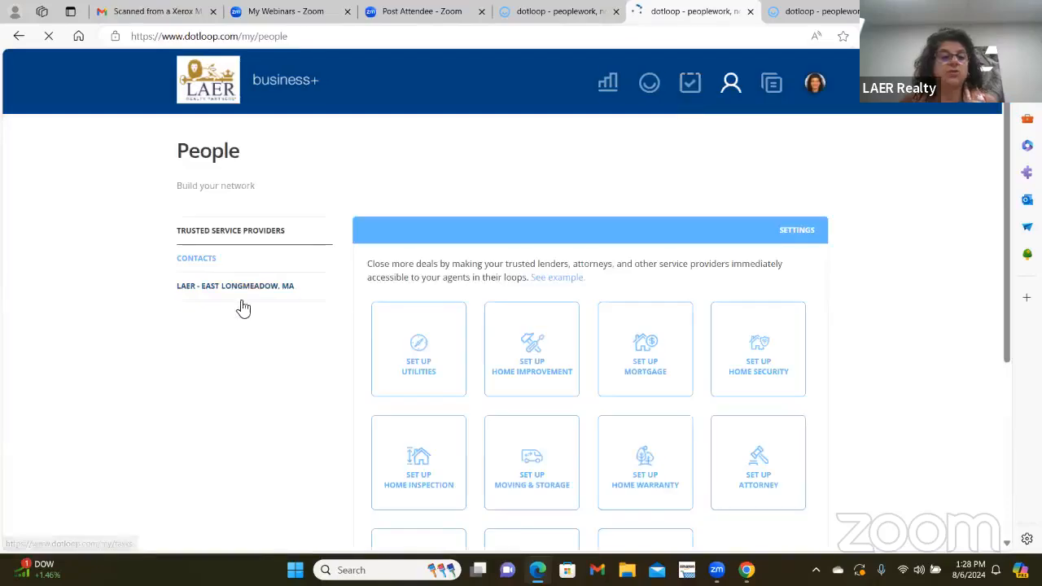
click(252, 286)
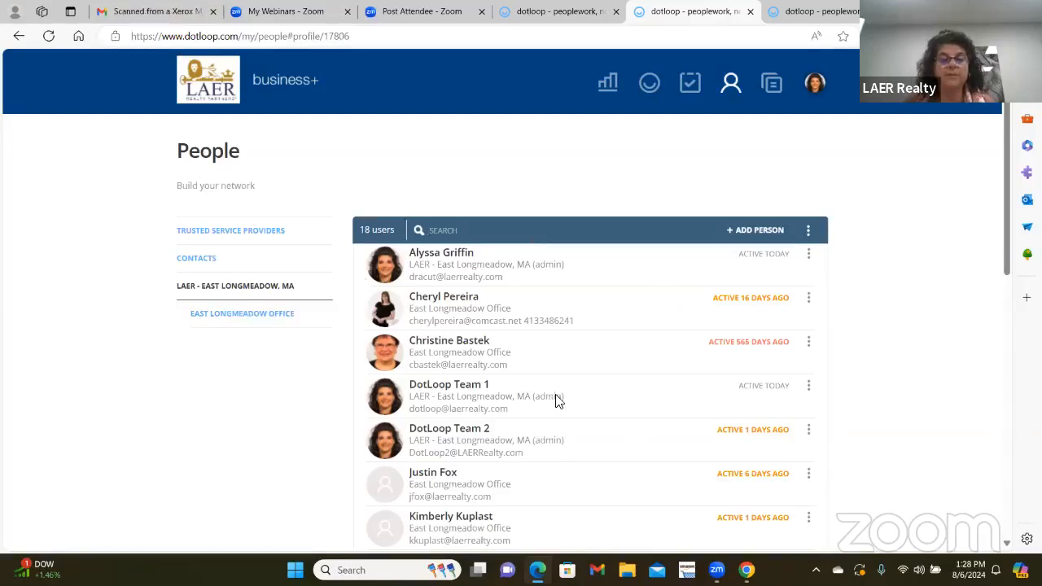
scroll(555, 403, down, 2)
scroll(546, 422, up, 2)
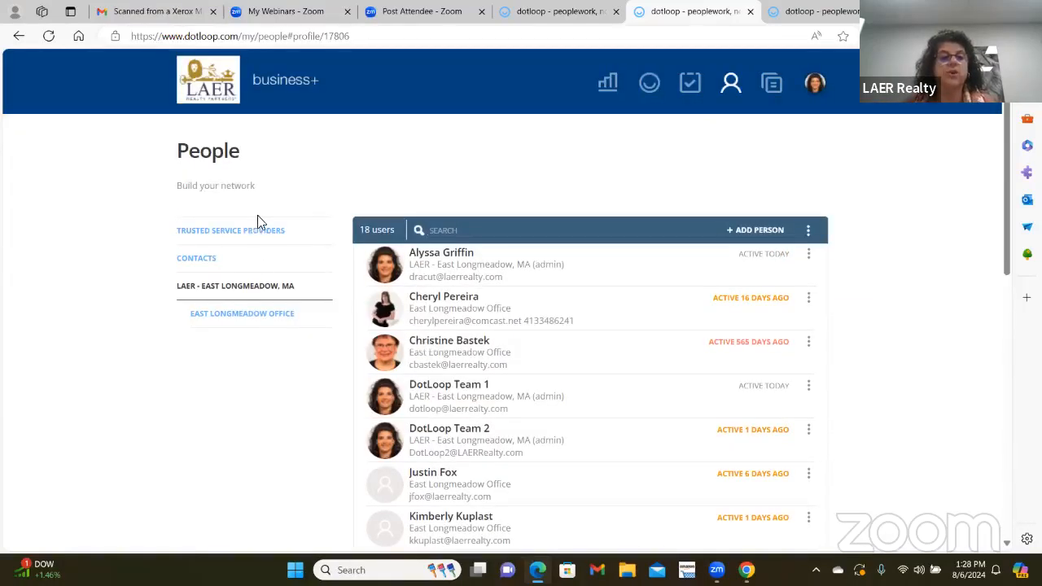
- Stop briefly on Templates, then open My Account from the avatar menu
click(772, 85)
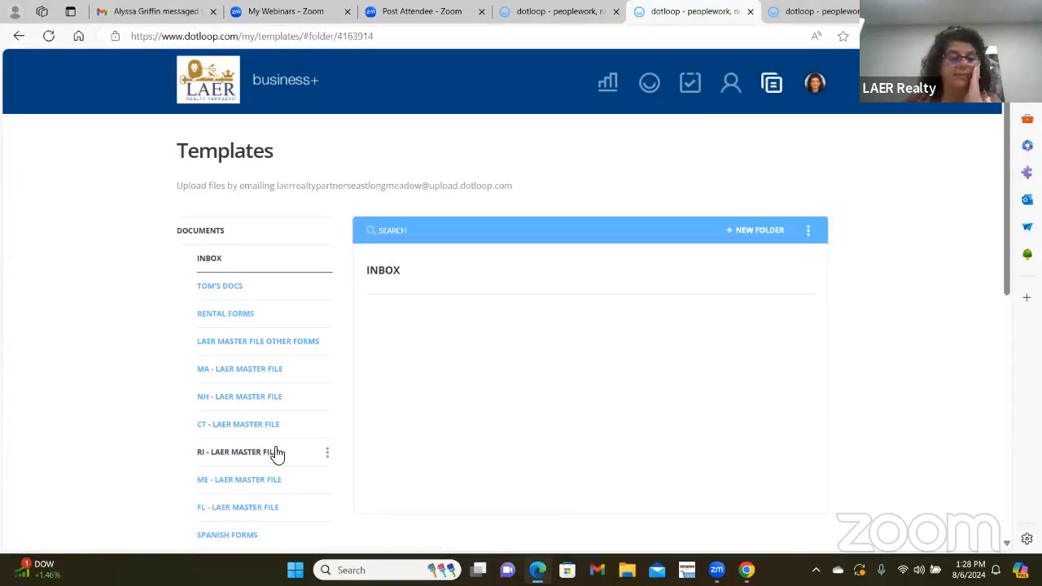
click(816, 84)
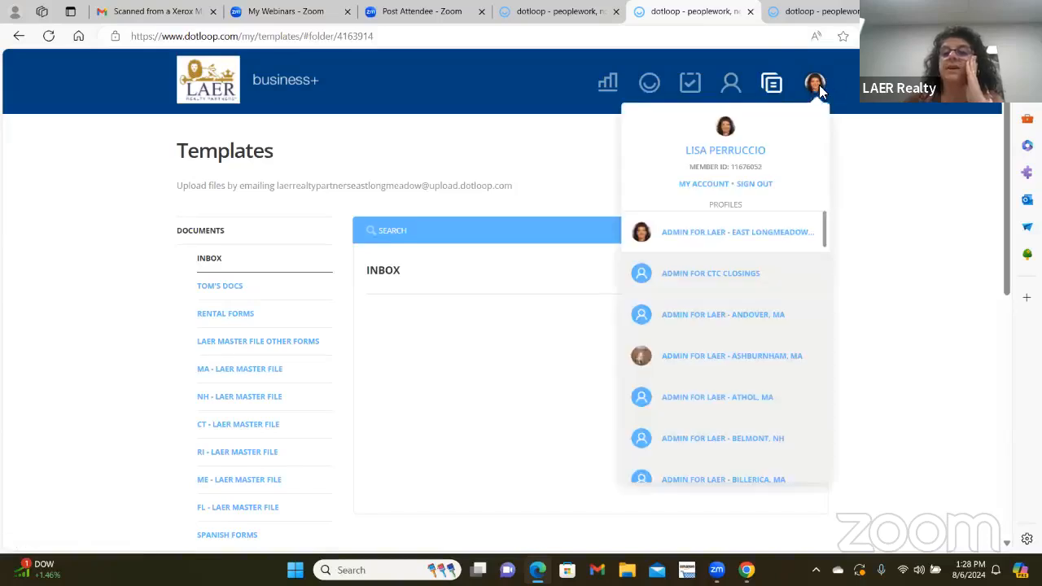
click(708, 189)
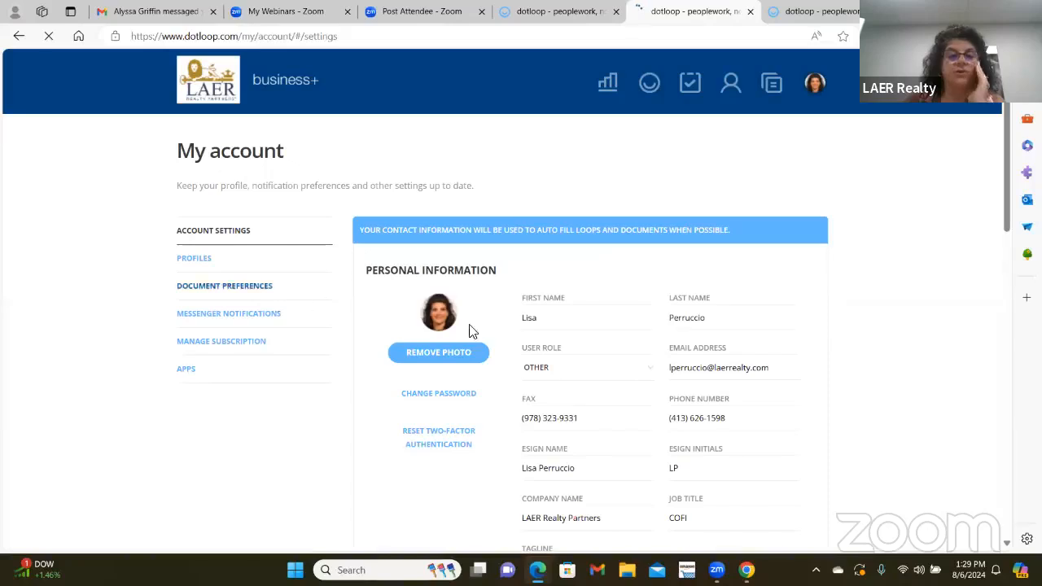
scroll(714, 334, down, 2)
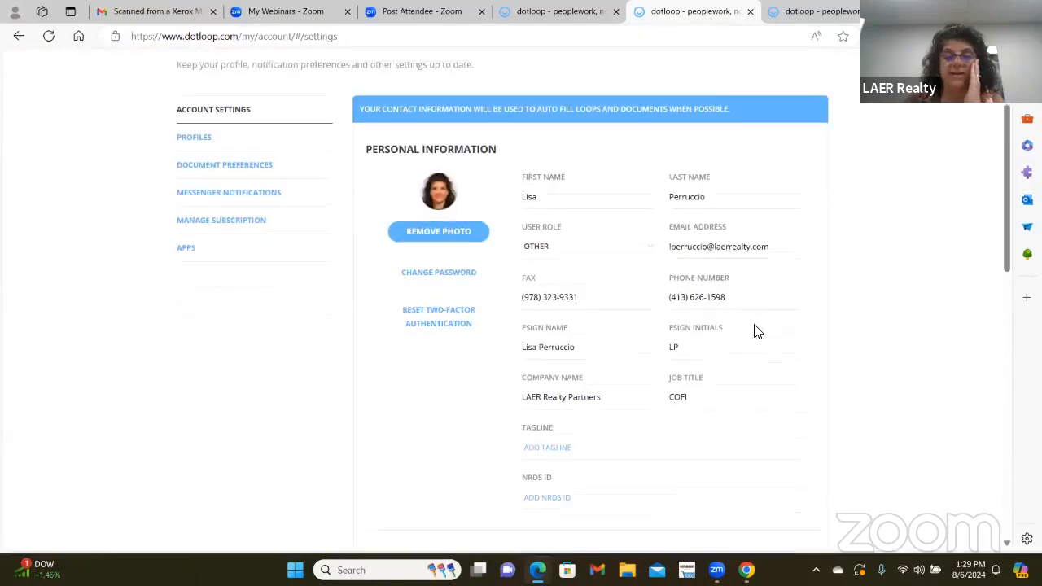
scroll(755, 331, down, 3)
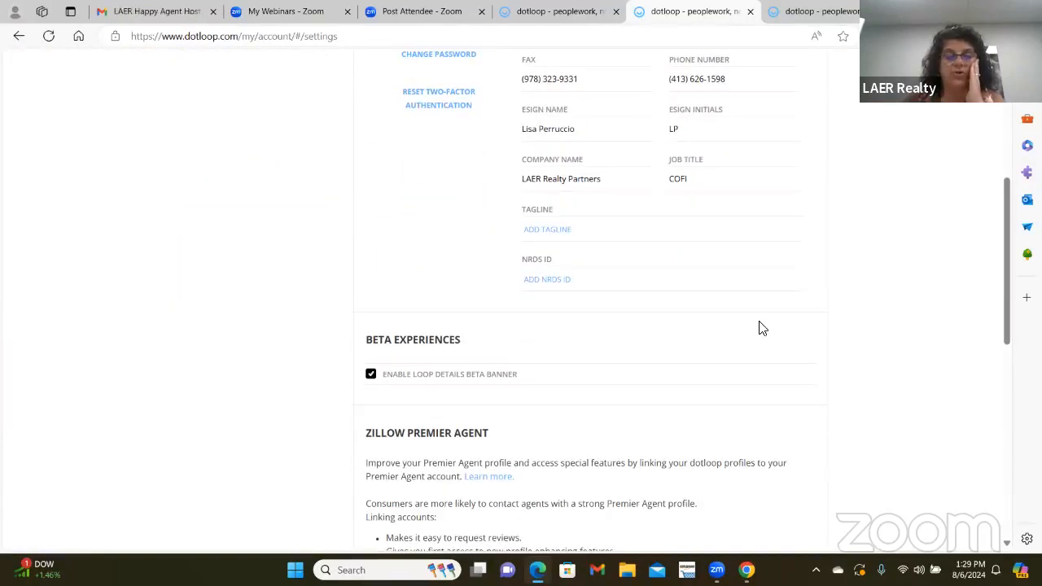
scroll(755, 332, down, 2)
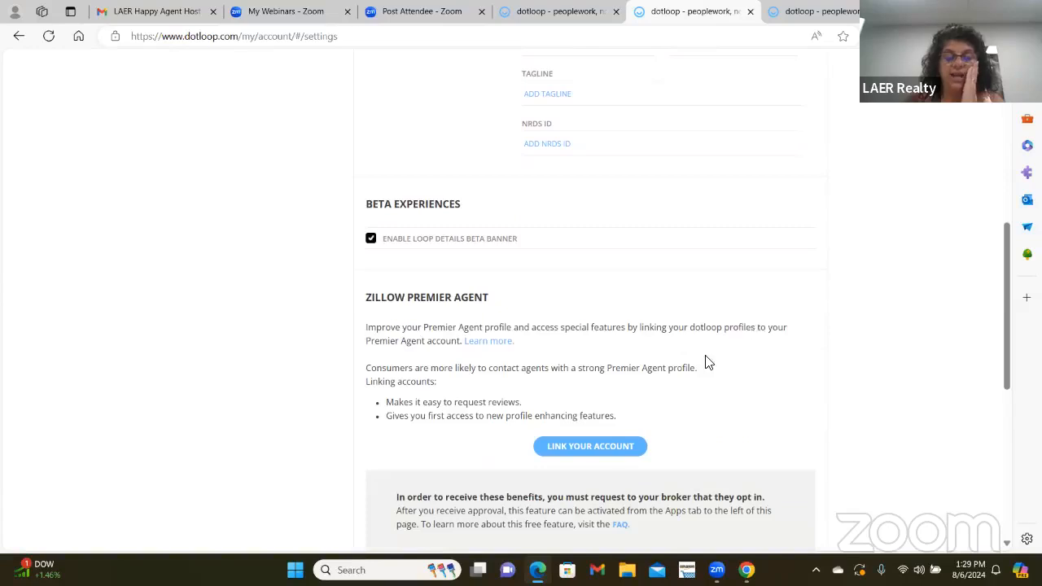
scroll(708, 361, up, 5)
scroll(709, 358, up, 1)
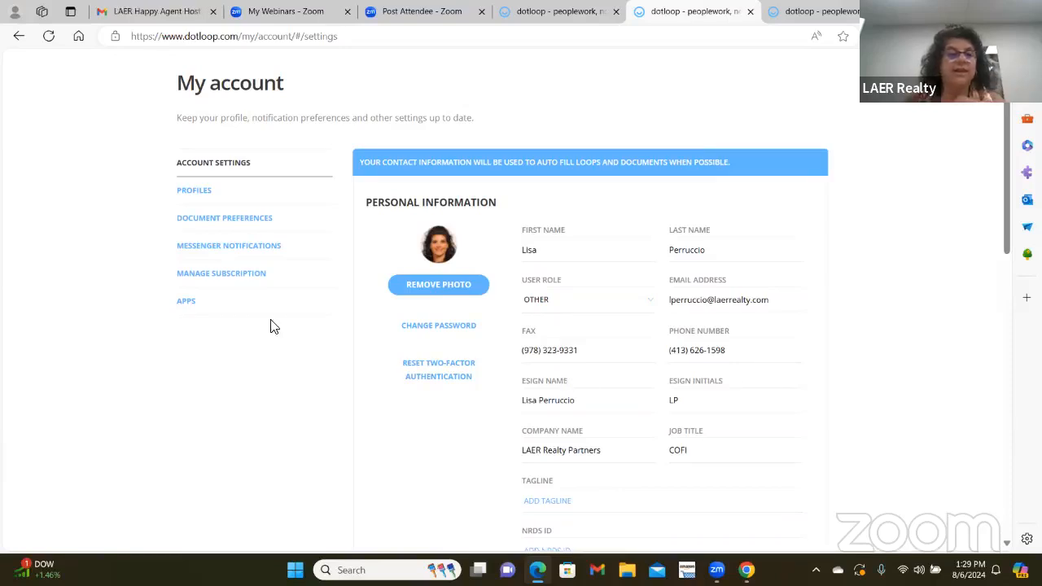
- Open Profiles and scroll through the LAER - East Longmeadow, MA company and profile details
click(202, 194)
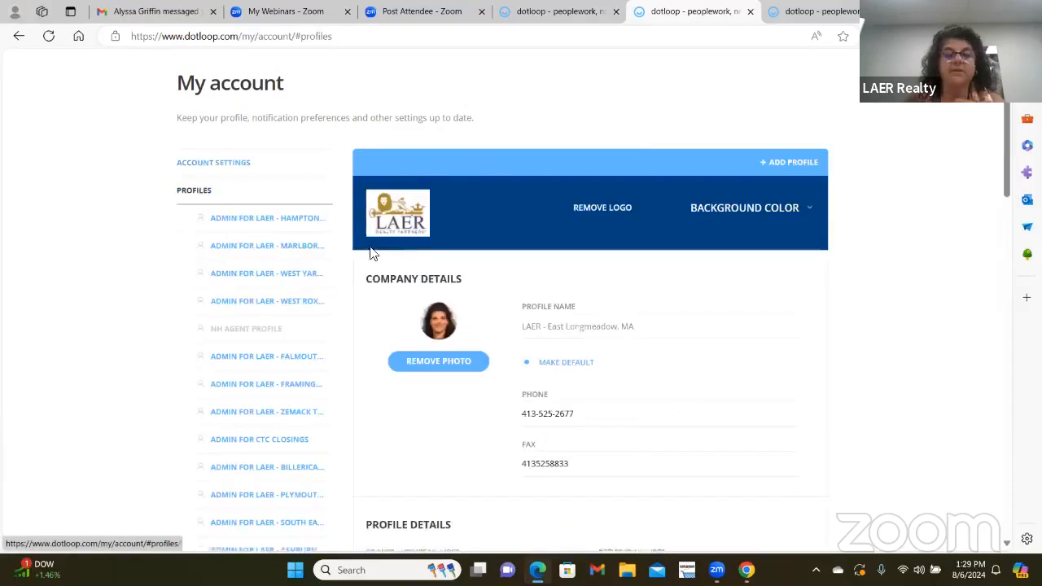
scroll(786, 374, down, 3)
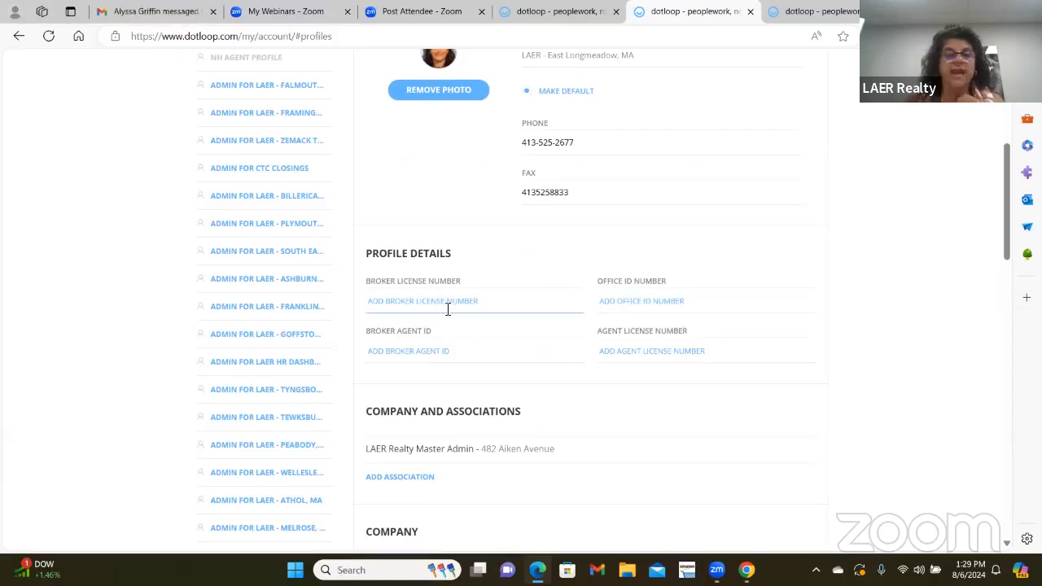
scroll(684, 394, down, 1)
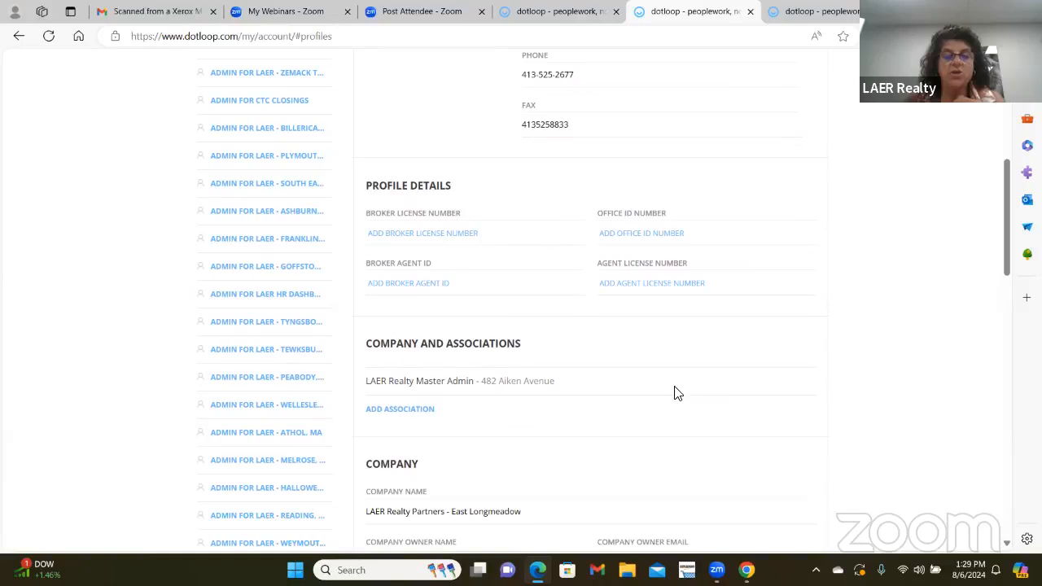
scroll(656, 339, down, 1)
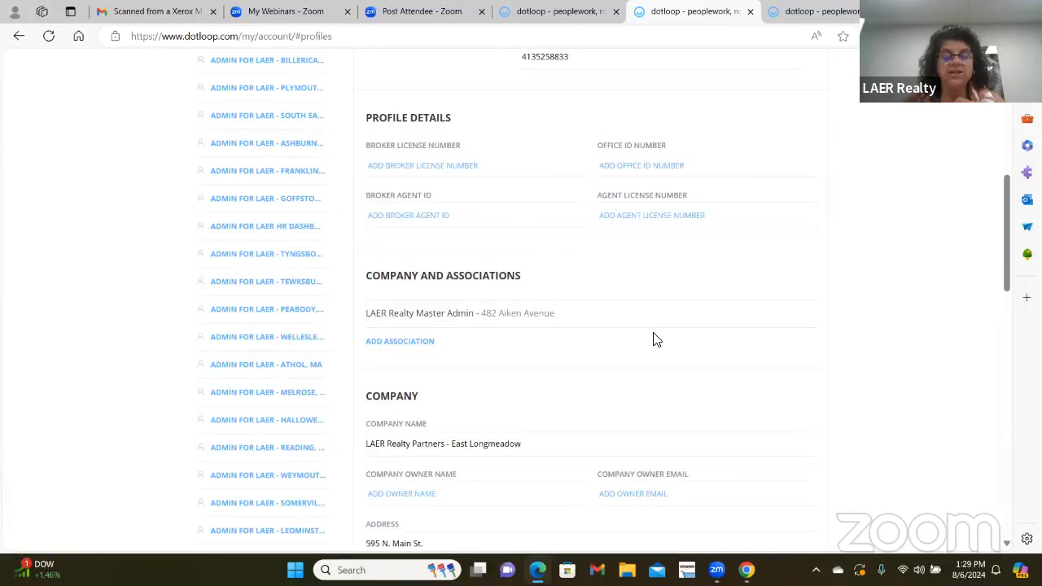
scroll(656, 339, down, 1)
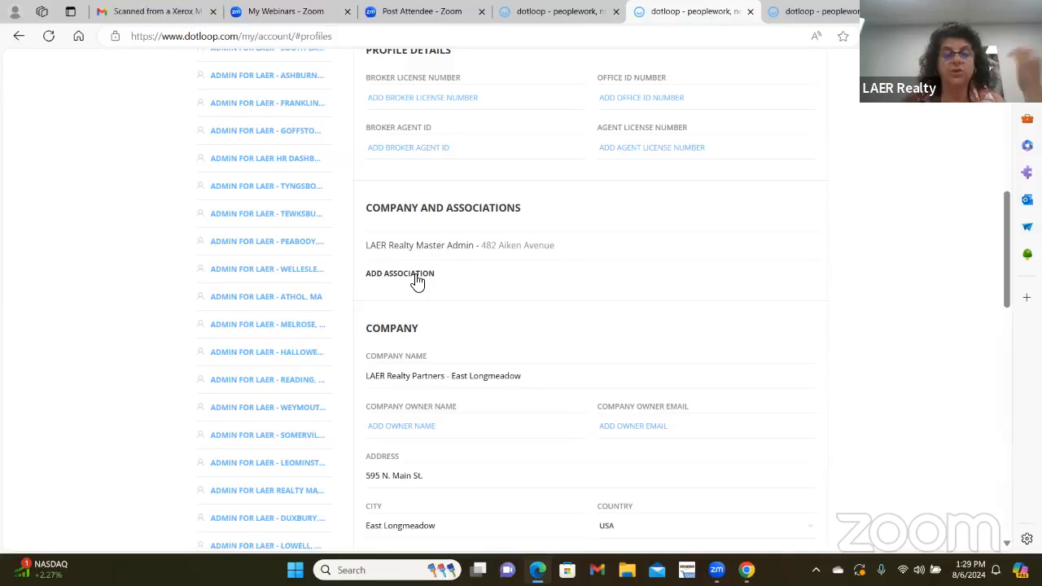
scroll(756, 315, down, 1)
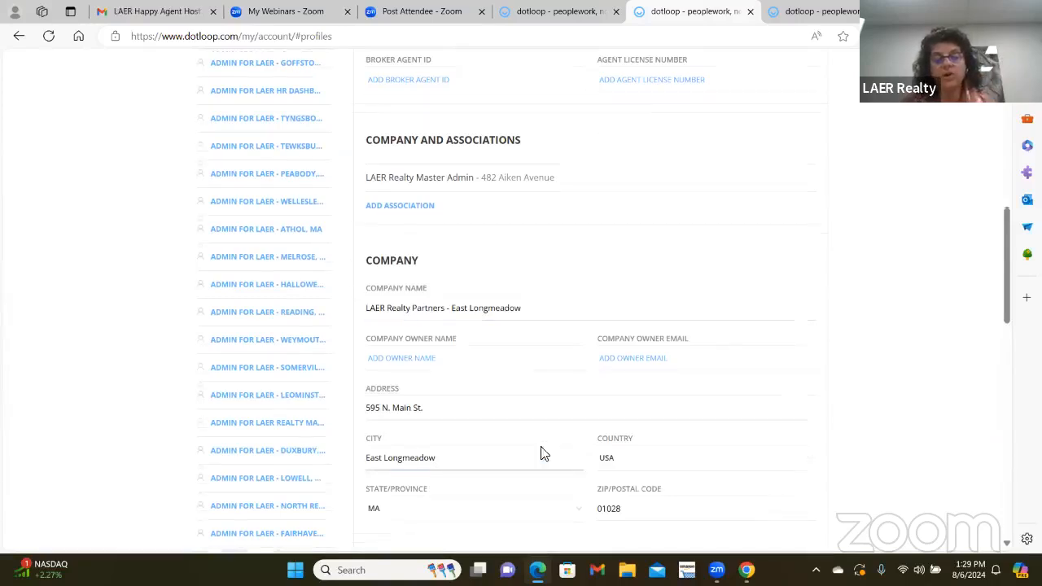
scroll(559, 391, down, 2)
scroll(649, 497, up, 9)
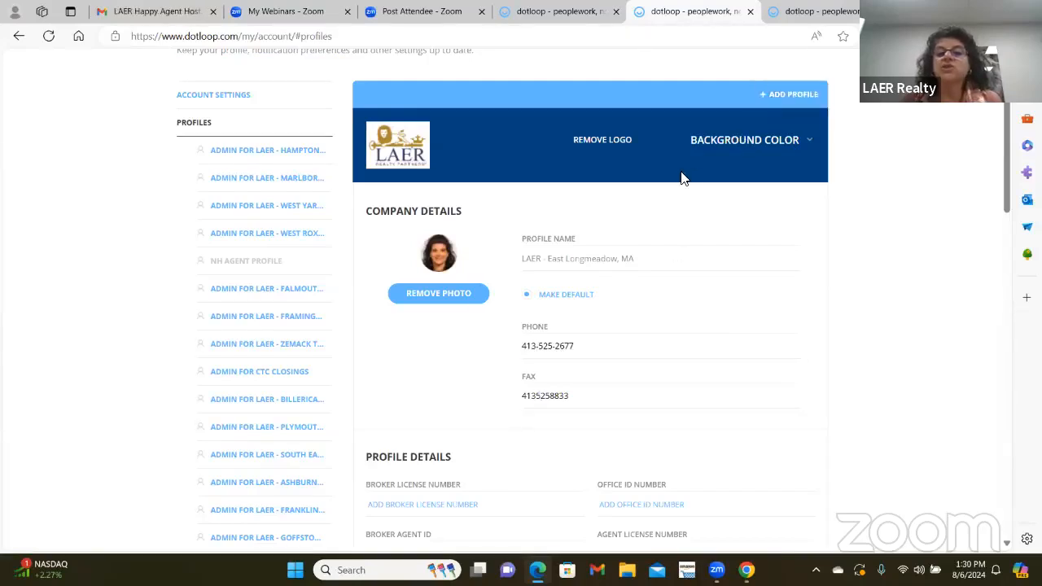
scroll(732, 146, up, 2)
- Reopen My Account from the avatar menu, then return to the Loops page
click(815, 85)
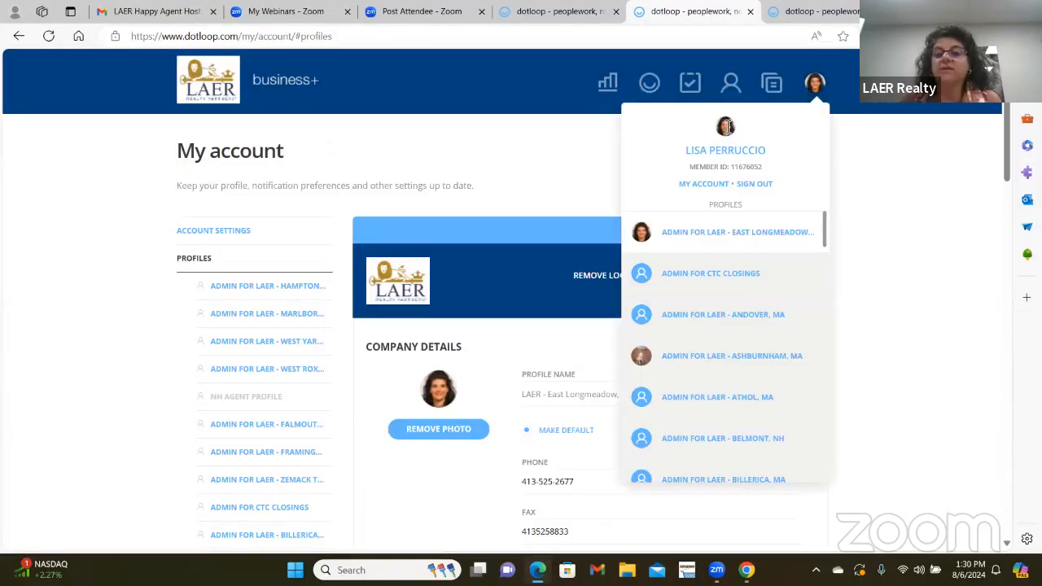
click(694, 189)
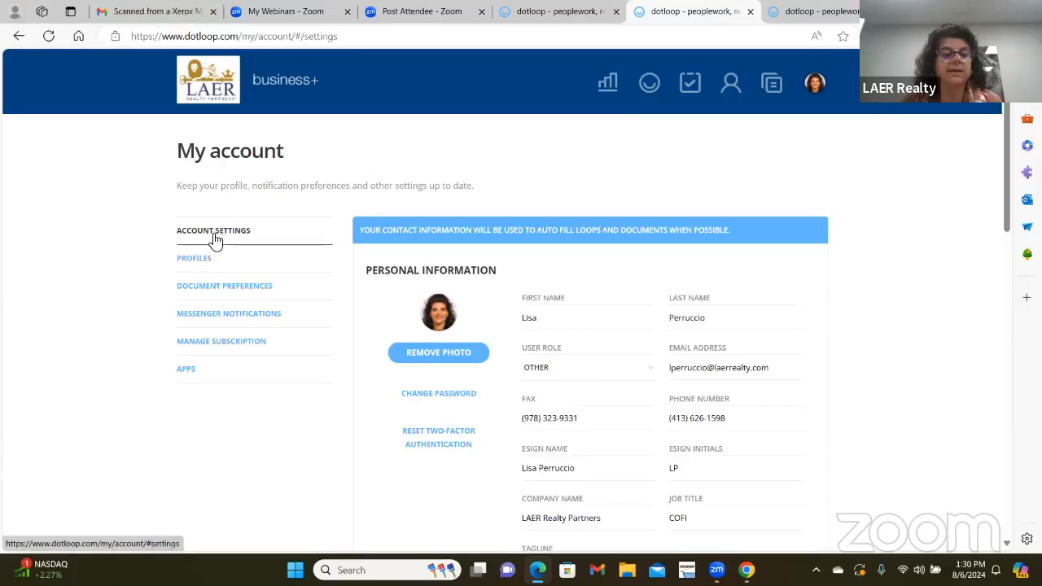
click(627, 88)
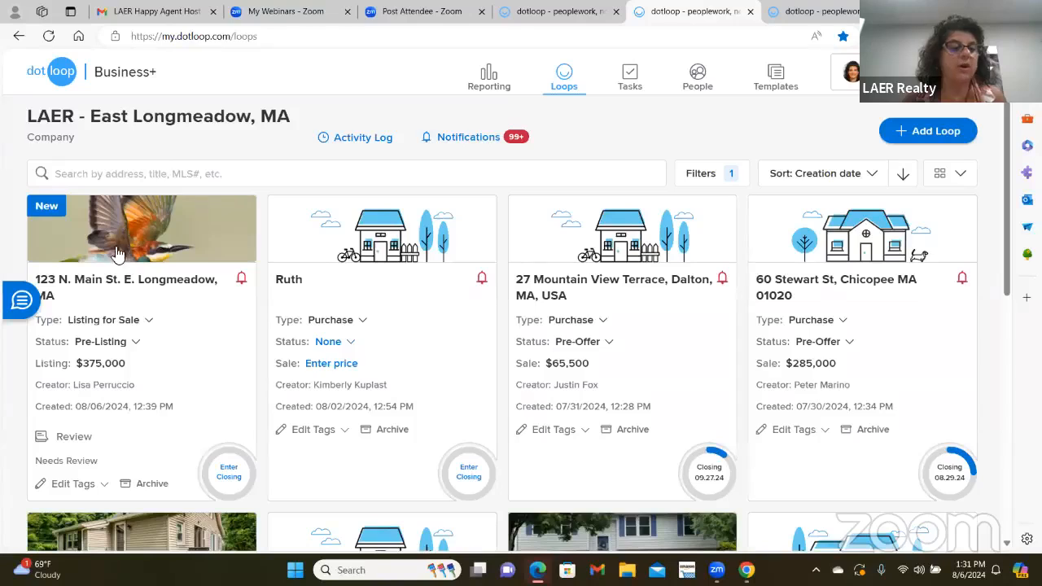
- Open the 123 N. Main St. E. Longmeadow, MA loop and scroll to its document folders
click(110, 285)
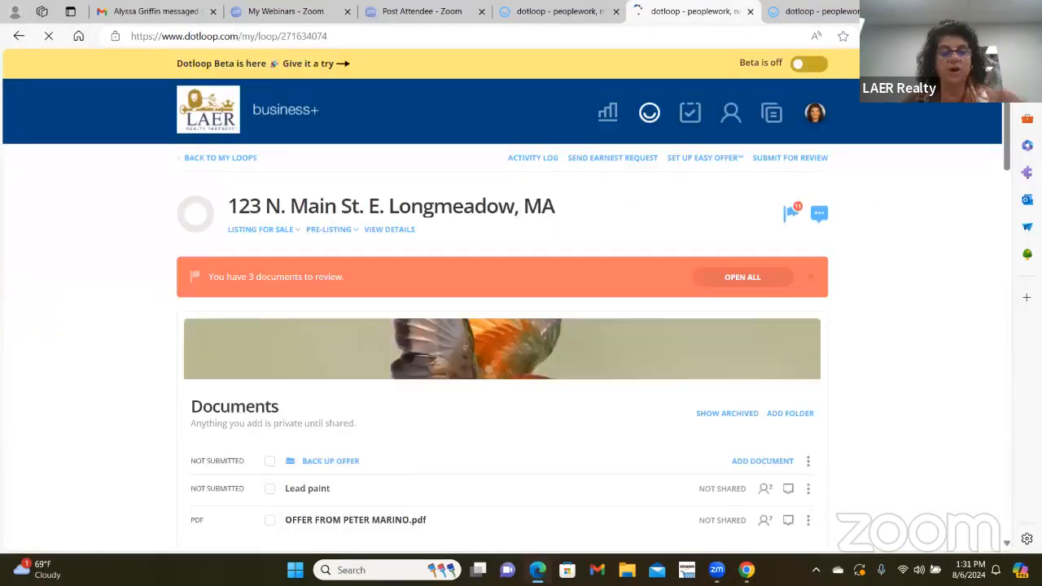
scroll(480, 407, down, 3)
scroll(550, 326, down, 1)
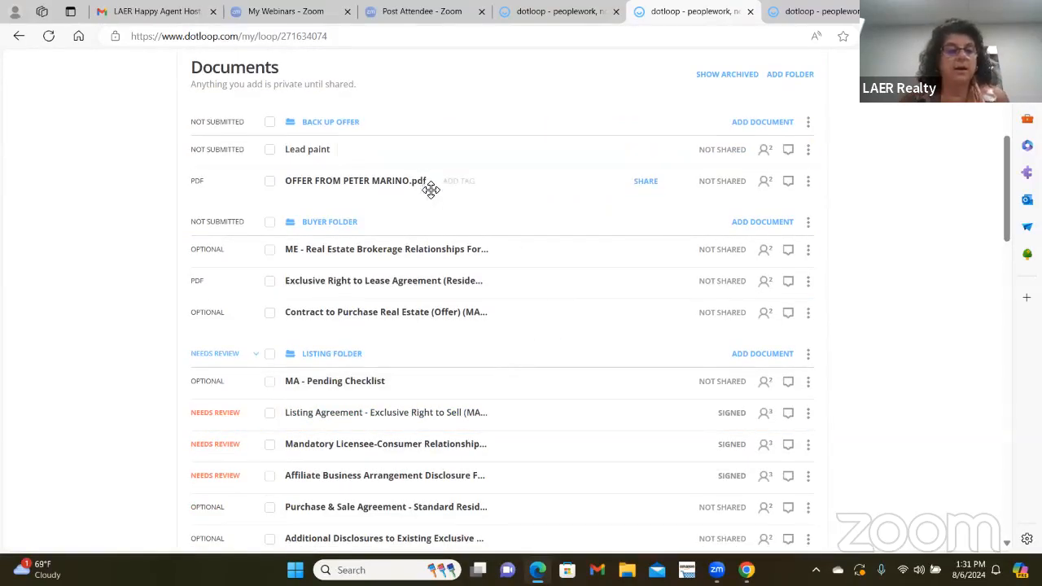
scroll(465, 214, down, 3)
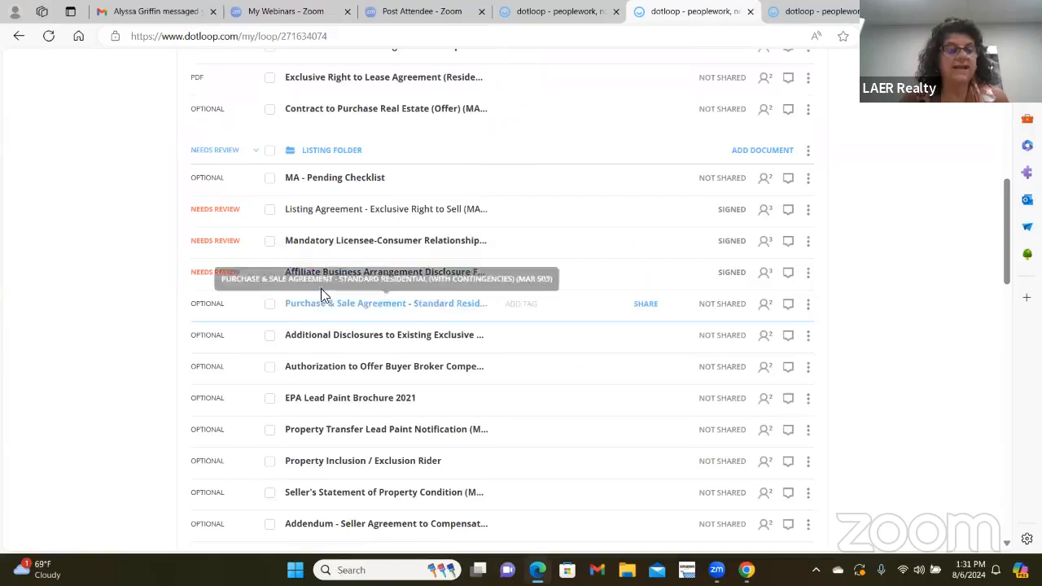
- Reorder a Listing Folder document, then drag the offer PDF onto the Listing Agreement
drag(344, 275, 502, 237)
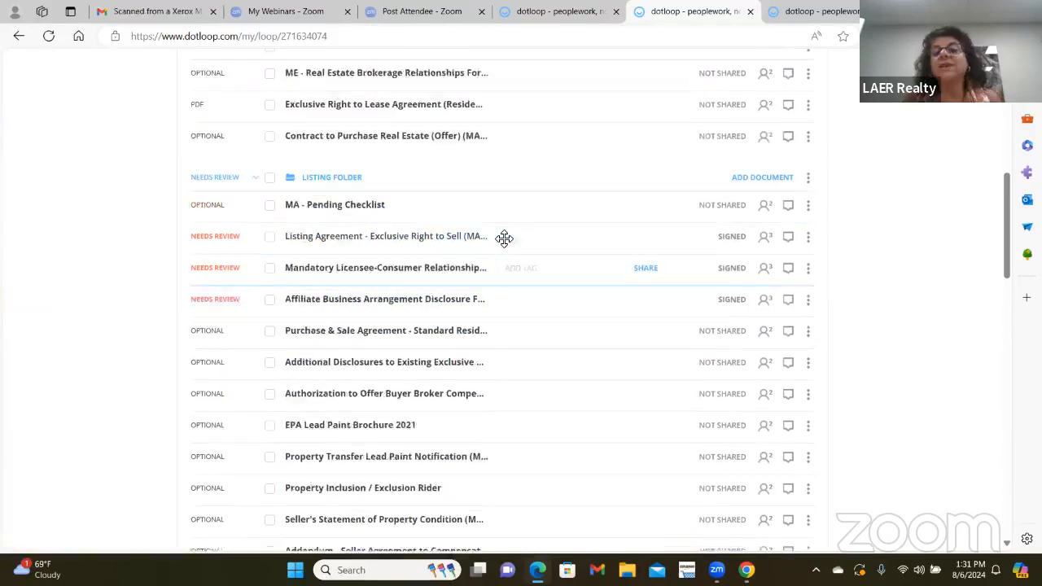
scroll(991, 147, up, 7)
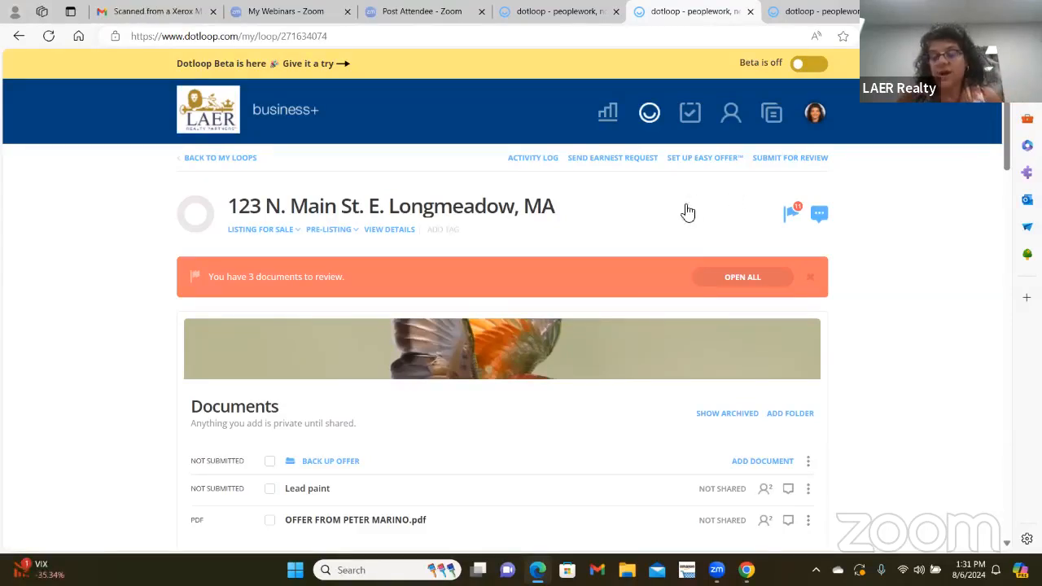
scroll(465, 363, down, 1)
scroll(465, 362, down, 3)
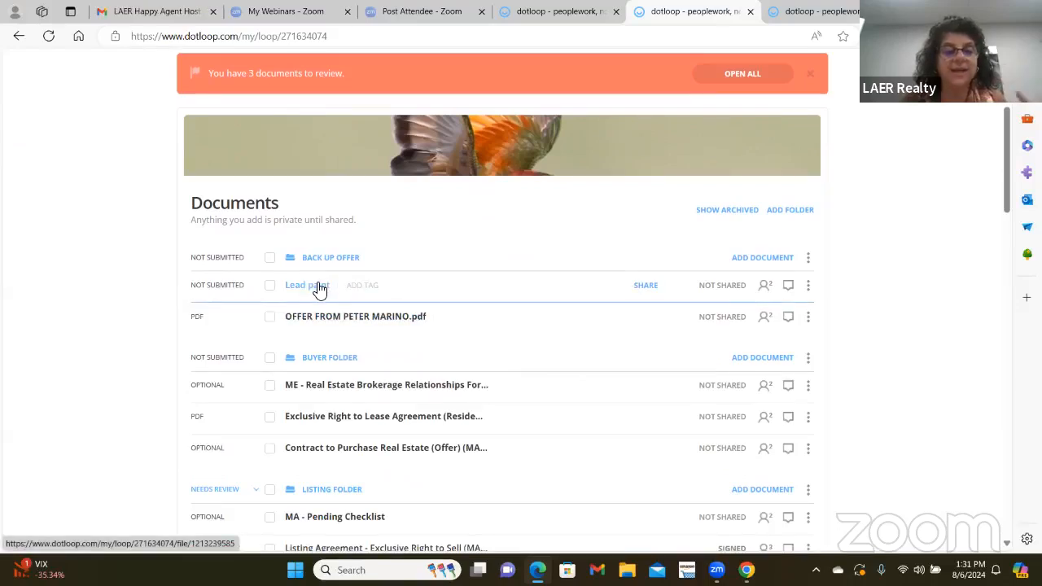
drag(321, 323, 372, 402)
- Confirm replacing Listing Agreement – Exclusive Right to Sell with the offer PDF and review the folders
click(613, 352)
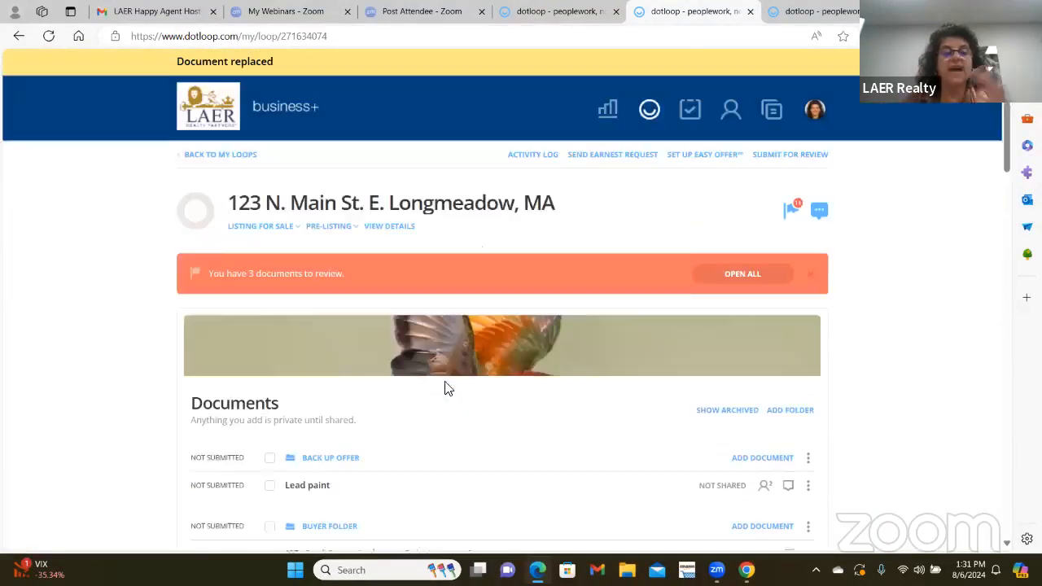
scroll(577, 235, down, 3)
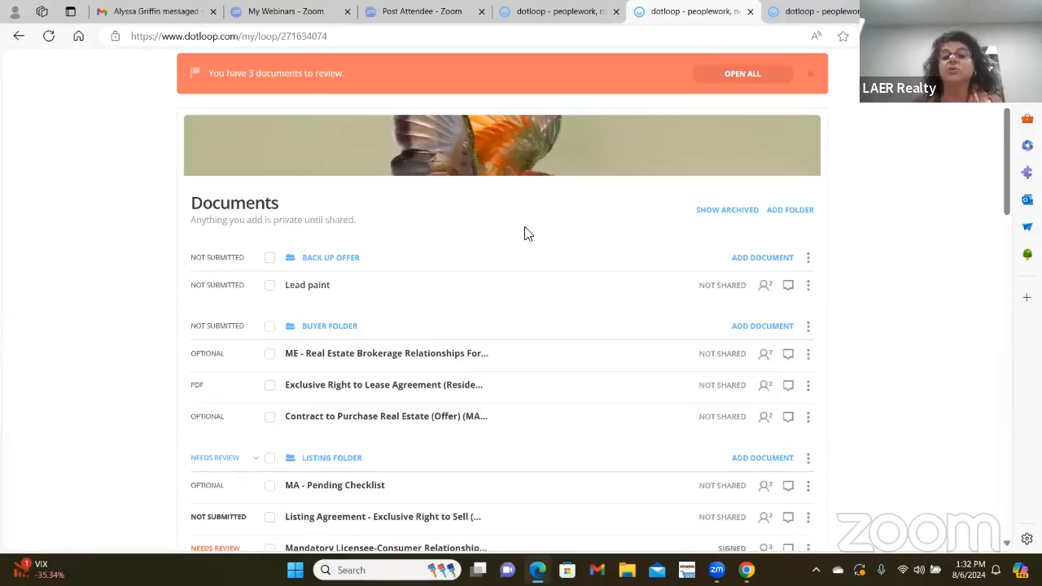
scroll(895, 181, up, 3)
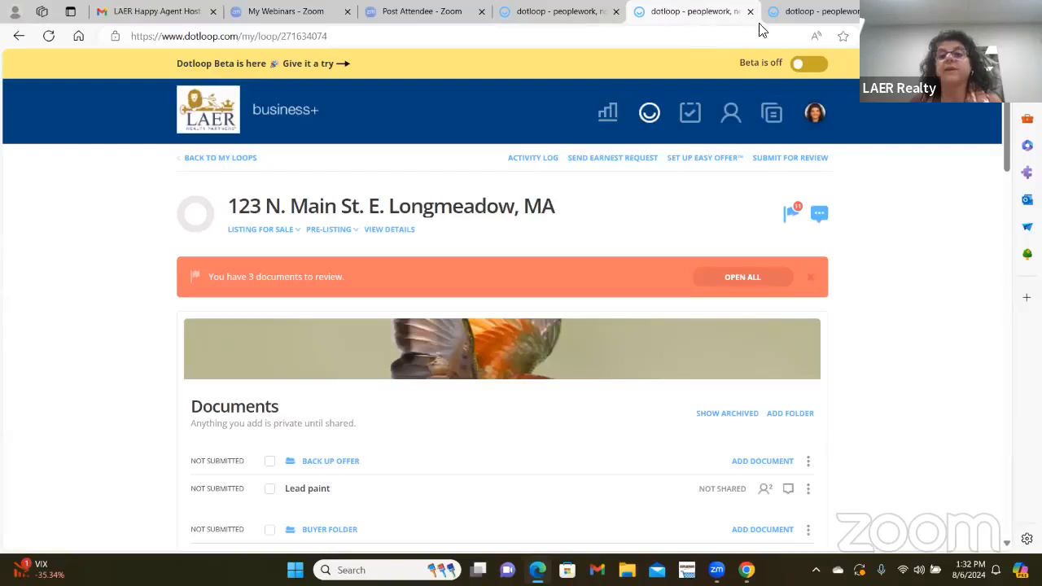
scroll(562, 272, down, 2)
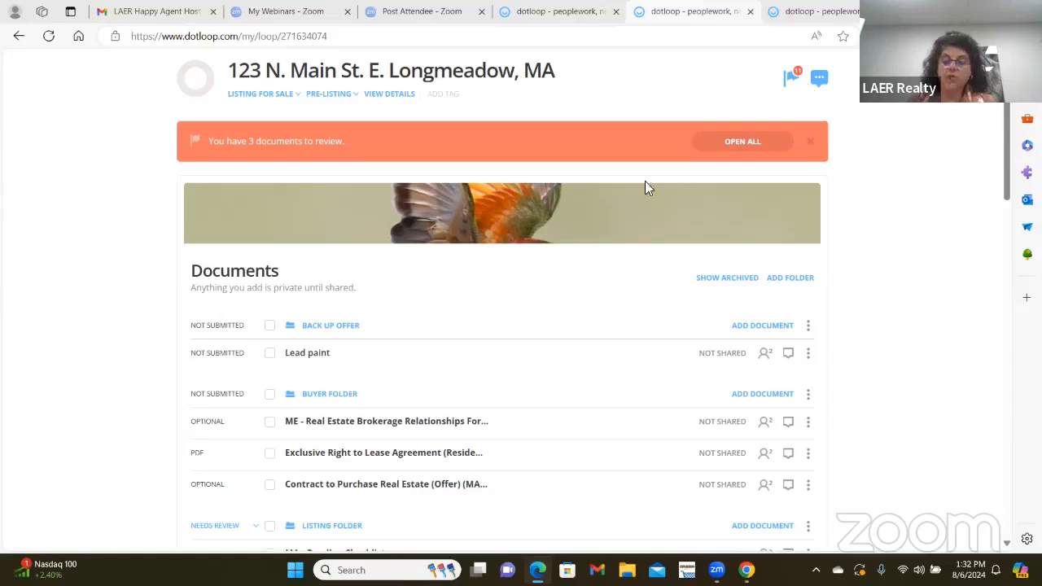
scroll(482, 293, down, 2)
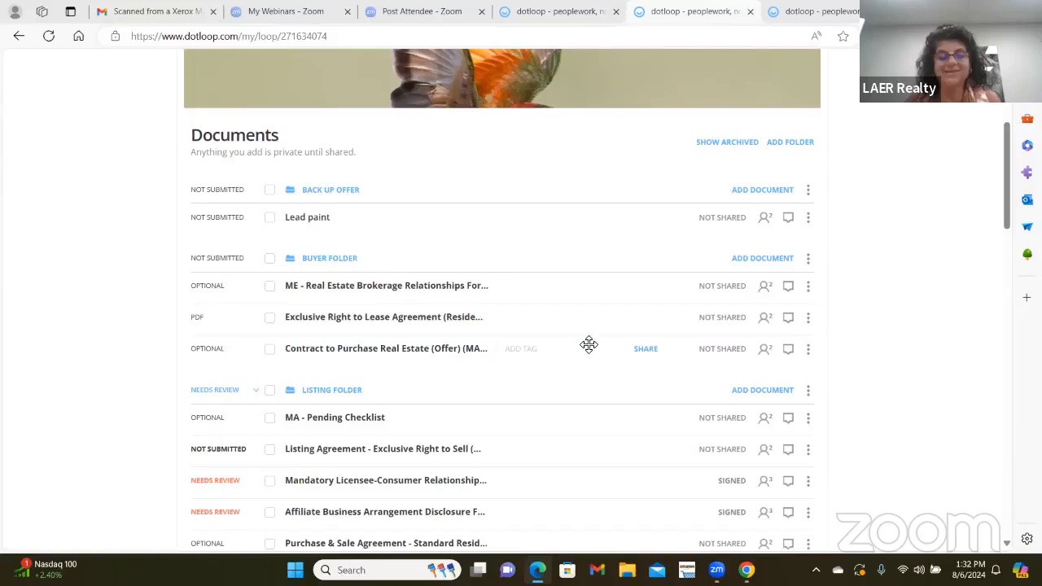
scroll(588, 345, up, 4)
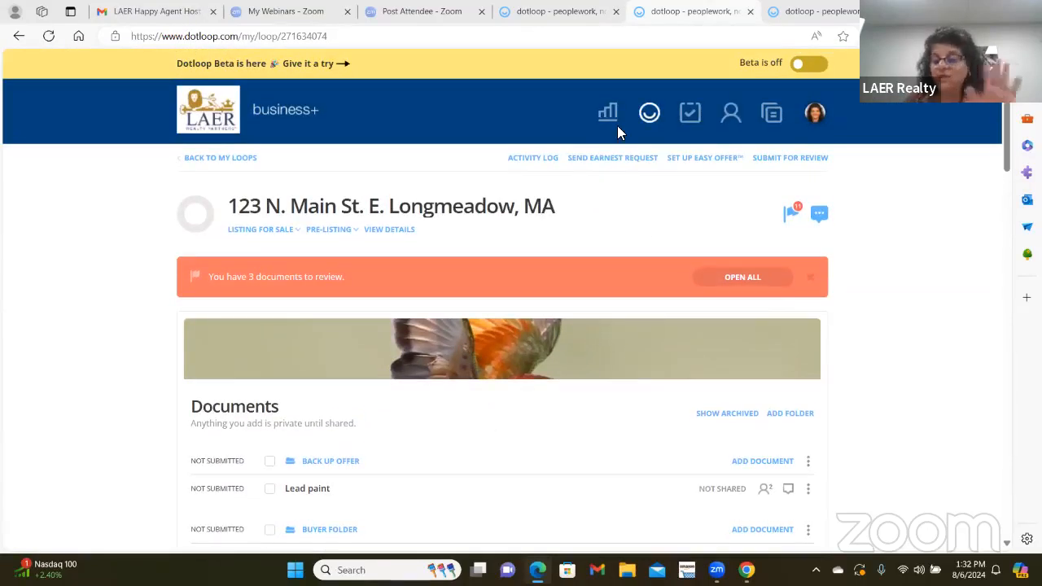